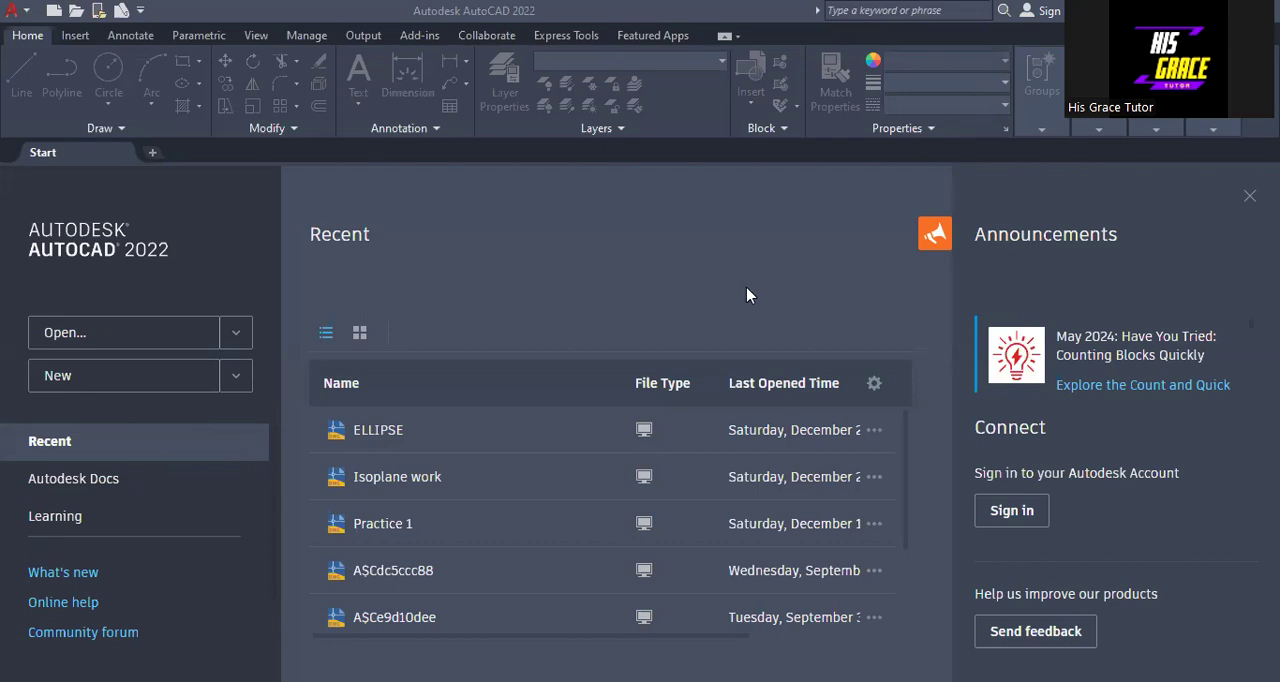
- Create a new blank drawing and turn off its grid display
{"action": "left_click", "coordinate": [133, 384]}
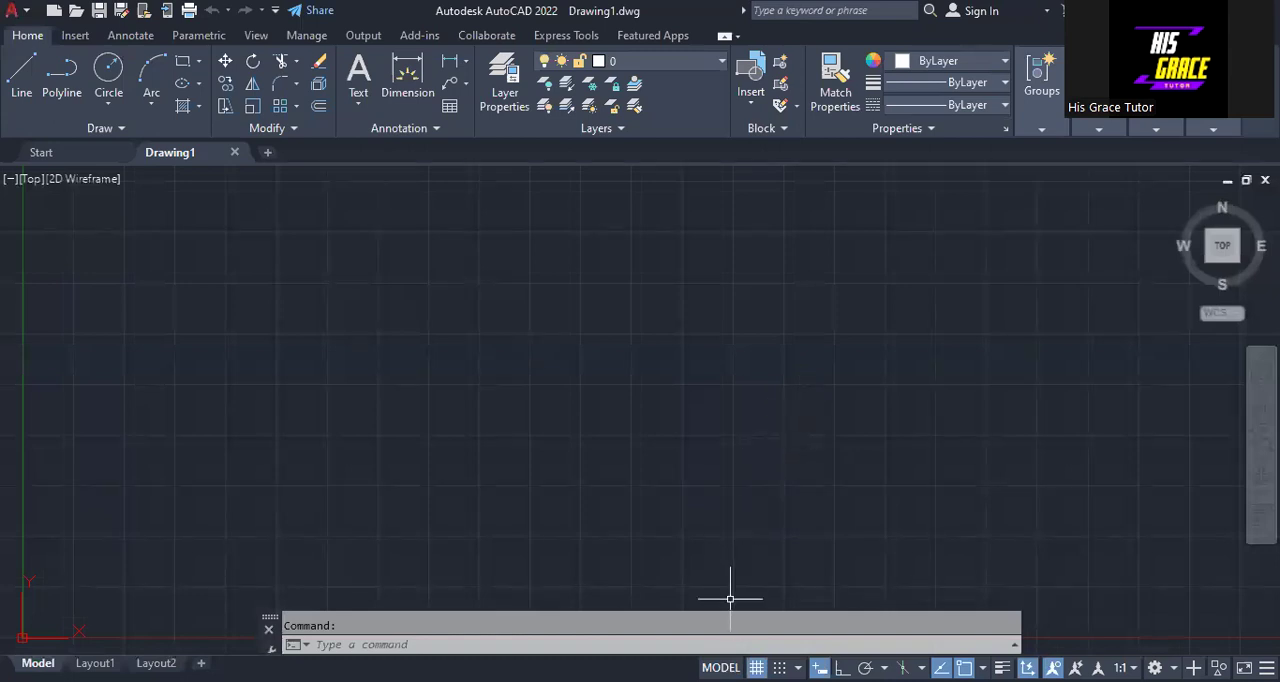
{"action": "key", "text": "F7"}
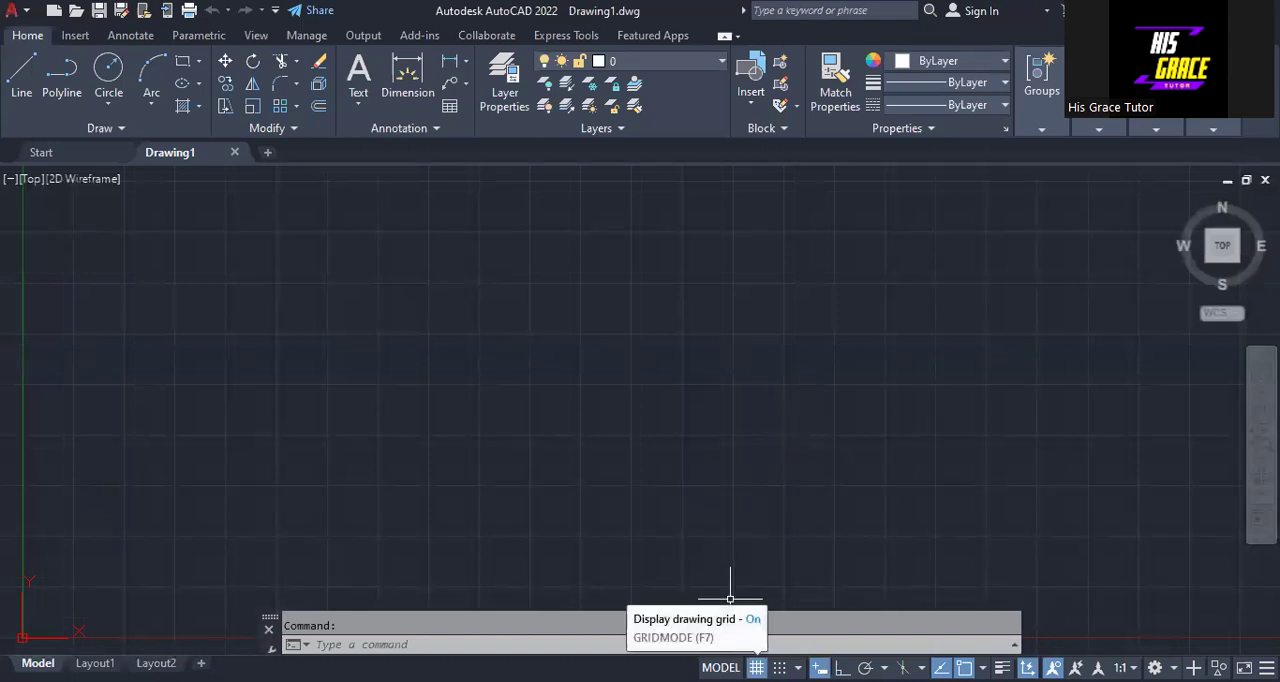
{"action": "key", "text": "F7"}
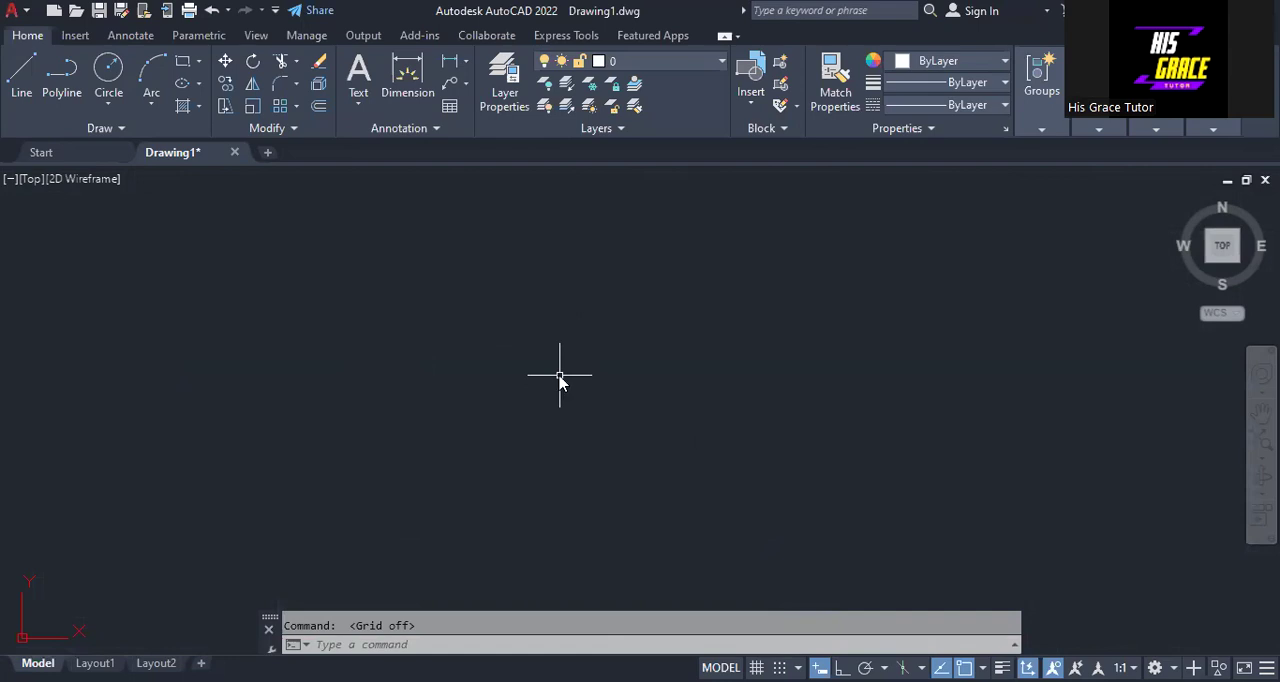
- Set the model space limits with the lower-left corner at 0,0 and the upper-right corner at 150,100
{"action": "type", "text": "LIM"}
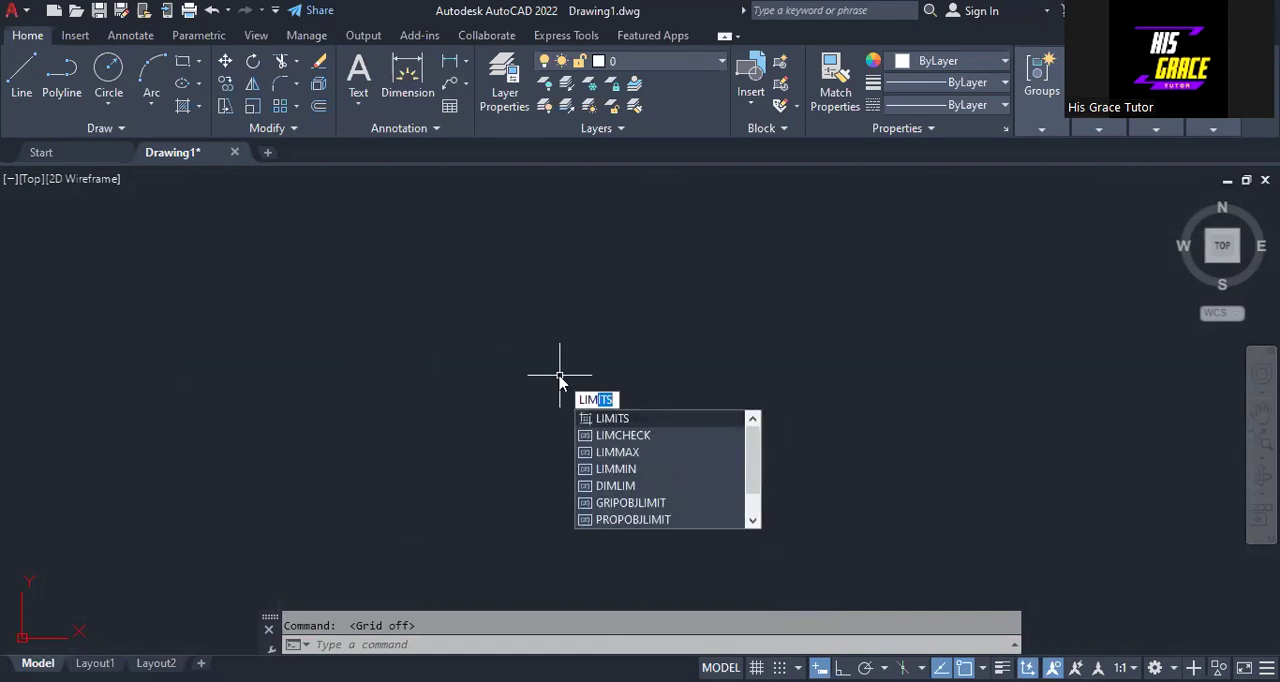
{"action": "type", "text": "ITS"}
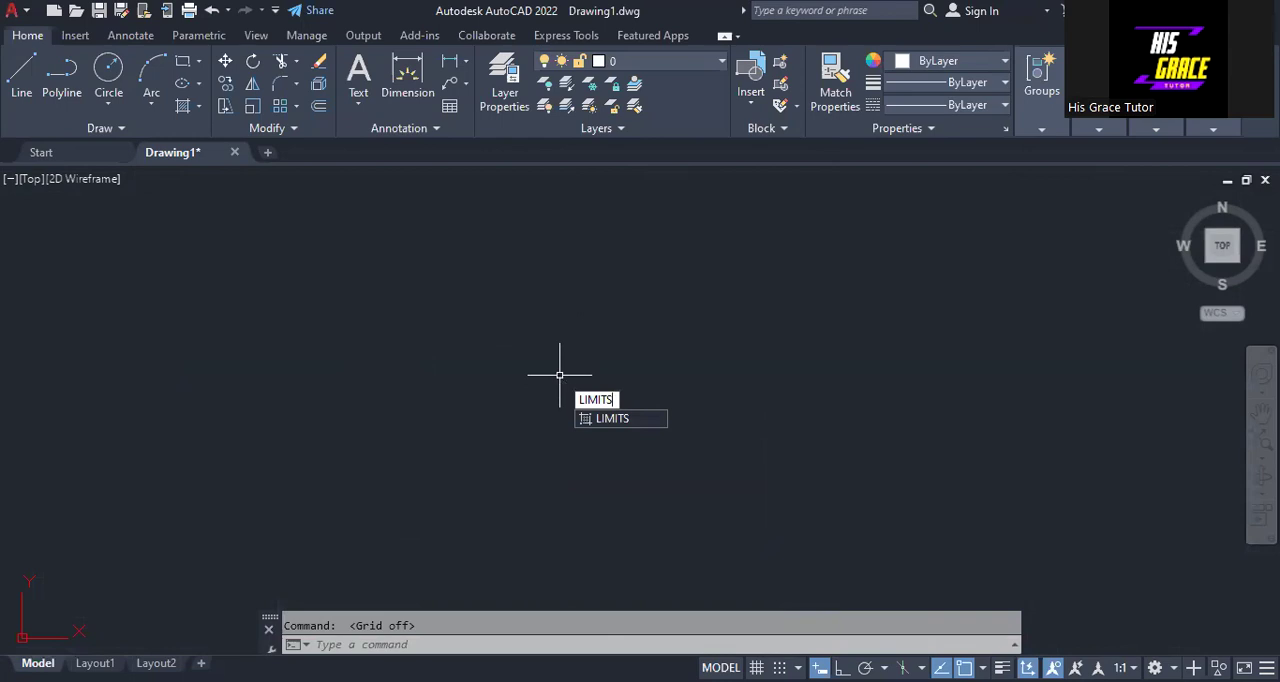
{"action": "key", "text": "Return"}
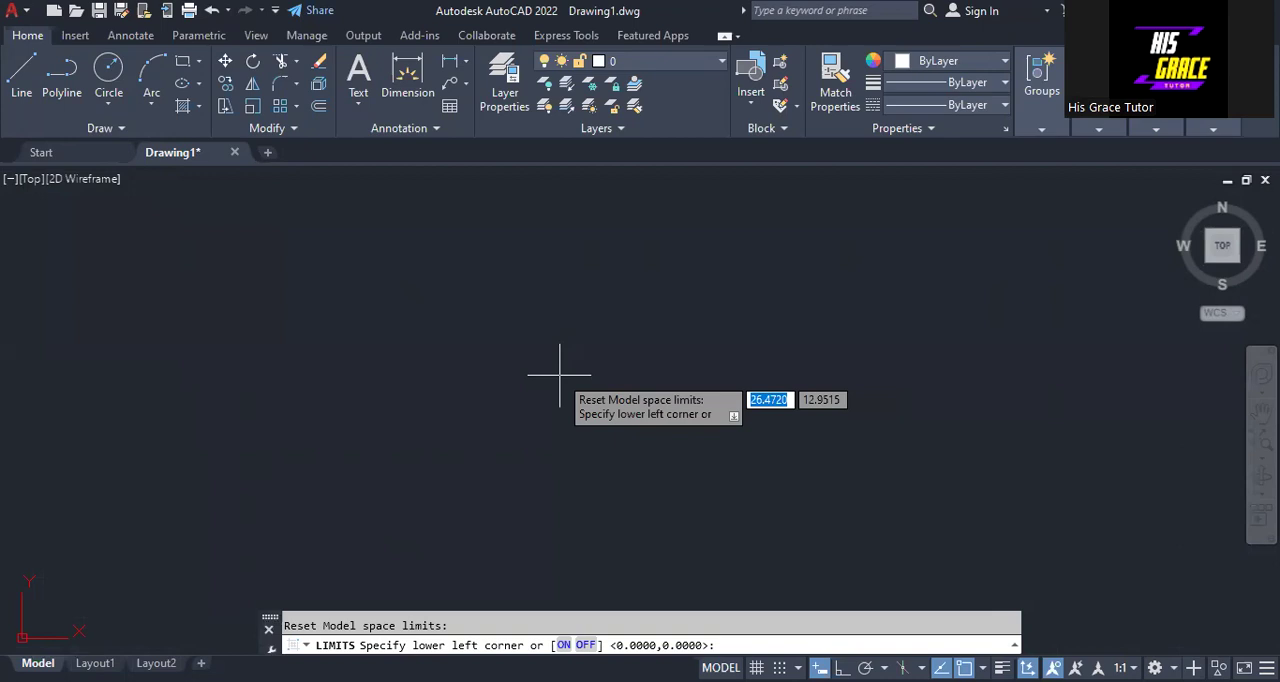
{"action": "type", "text": "0"}
{"action": "key", "text": "Tab"}
{"action": "type", "text": "0"}
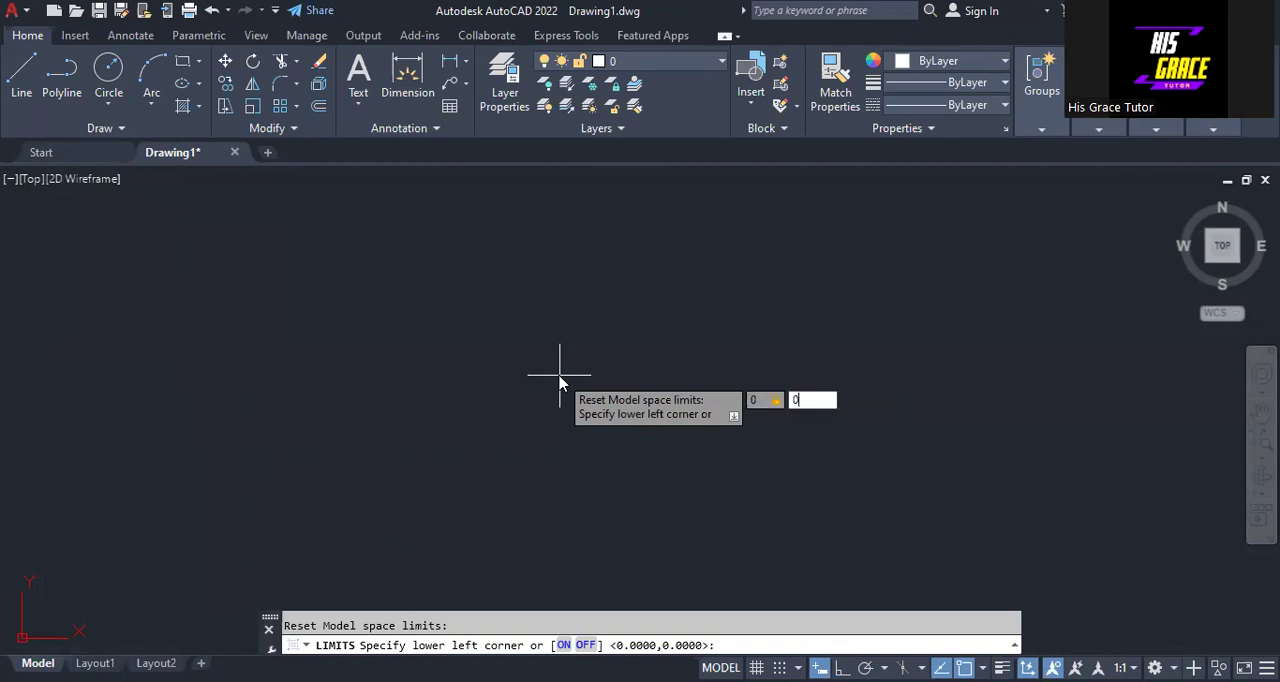
{"action": "key", "text": "Return"}
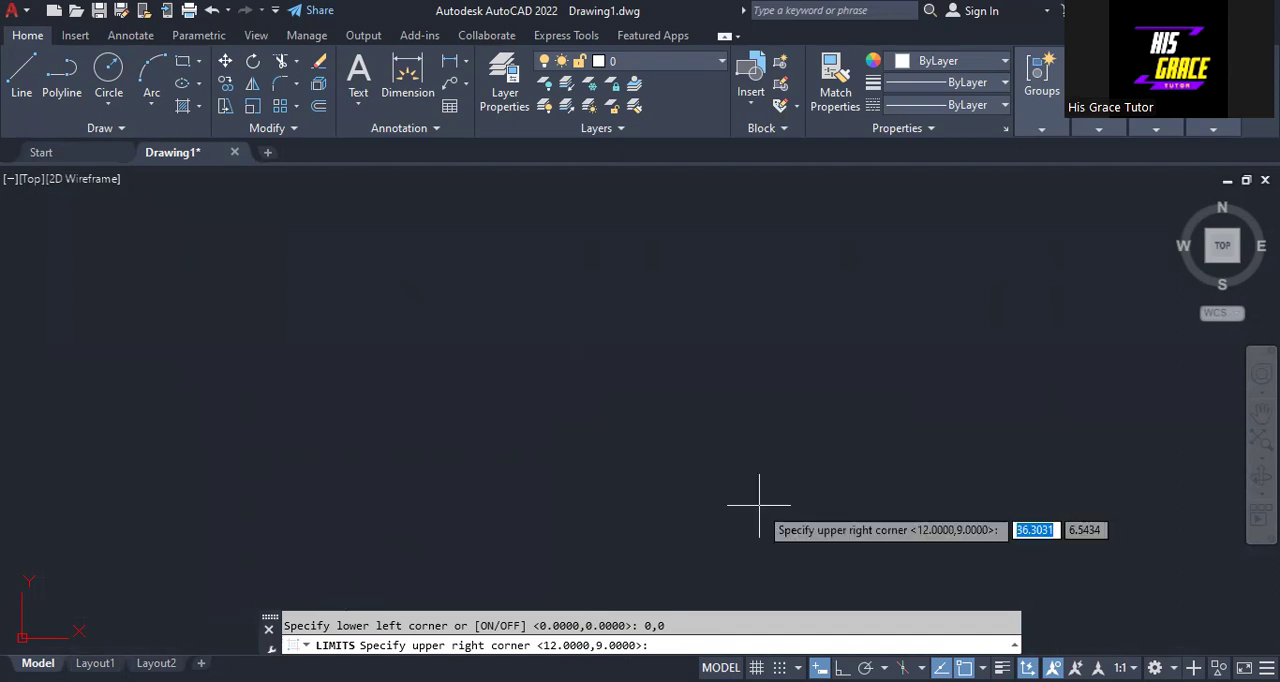
{"action": "type", "text": "150"}
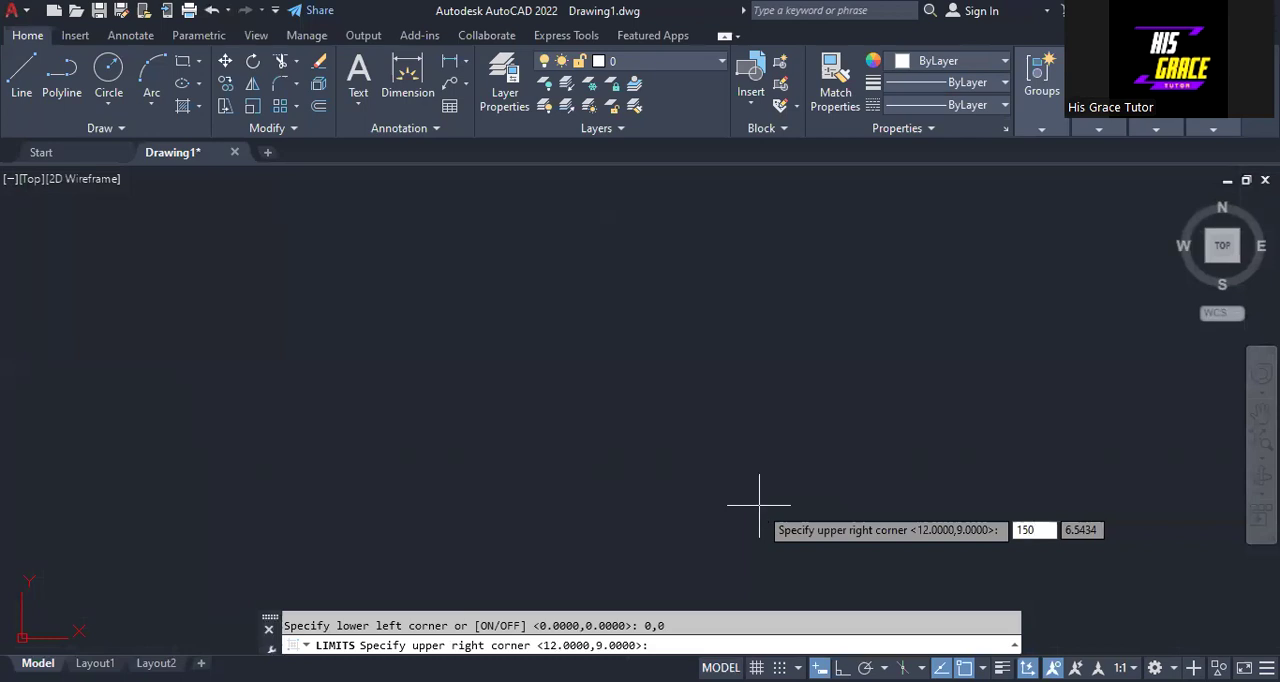
{"action": "key", "text": "Tab"}
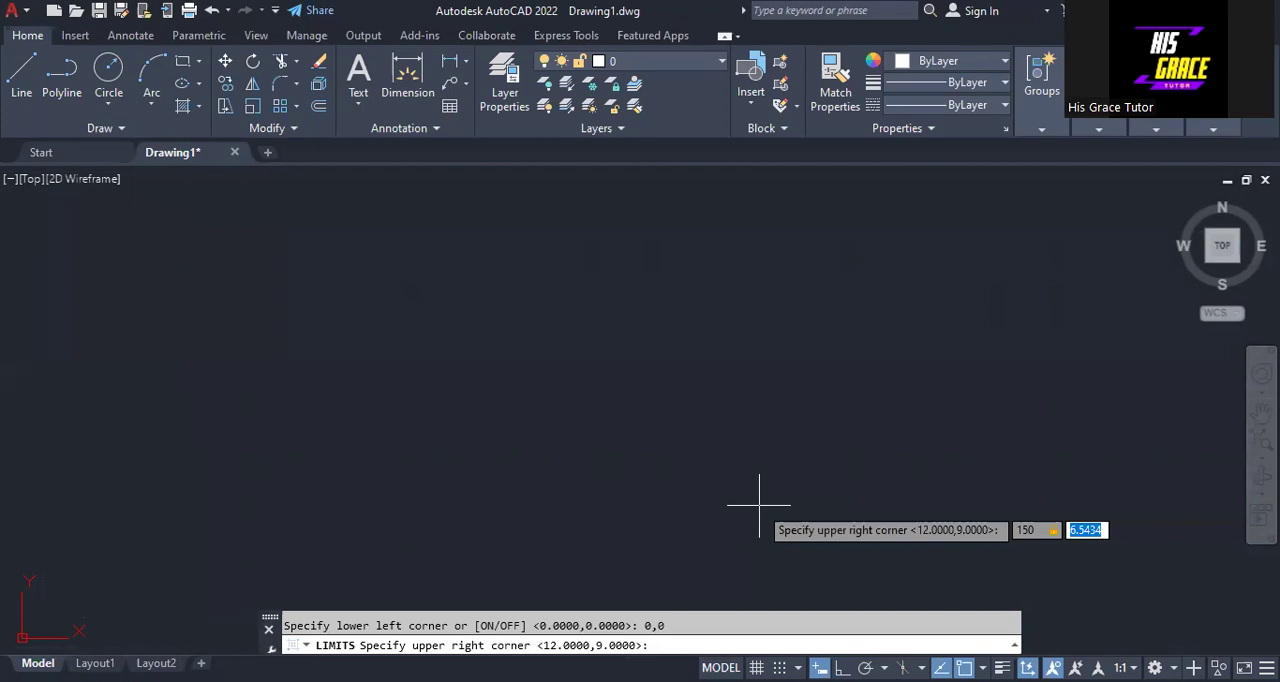
{"action": "type", "text": "100"}
{"action": "key", "text": "Return"}
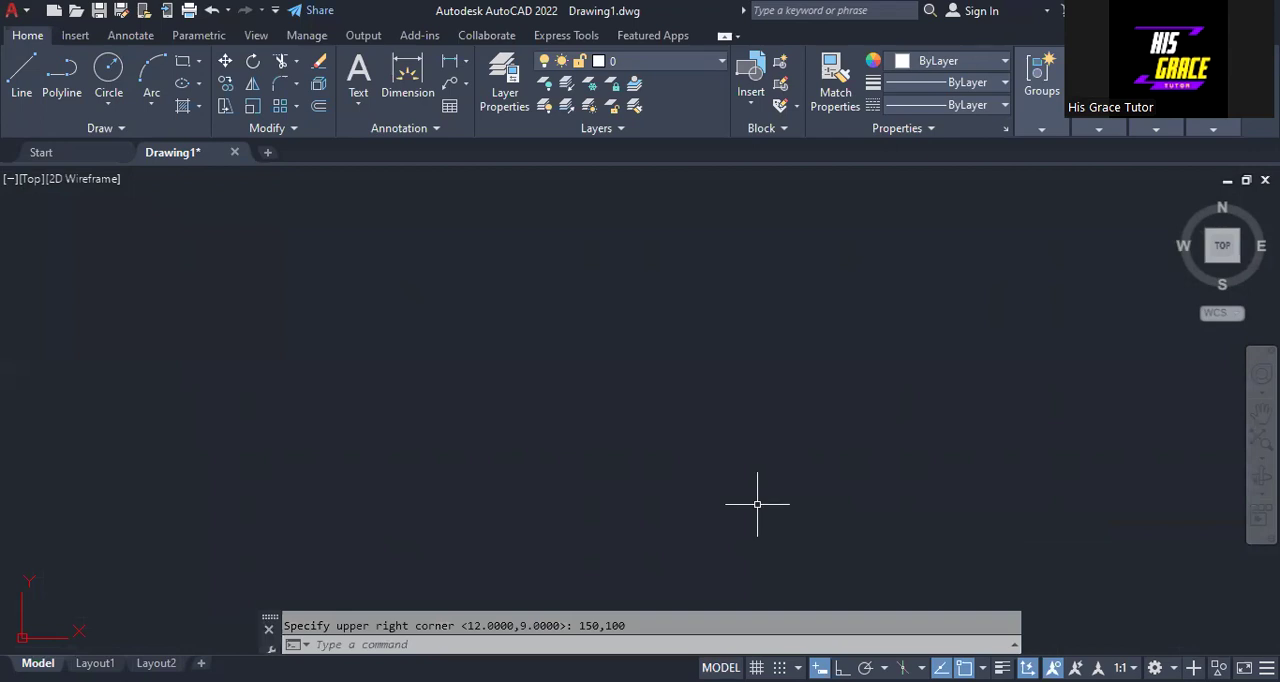
- Zoom with the All option to fit the new drawing limits in the view
{"action": "type", "text": "ZO"}
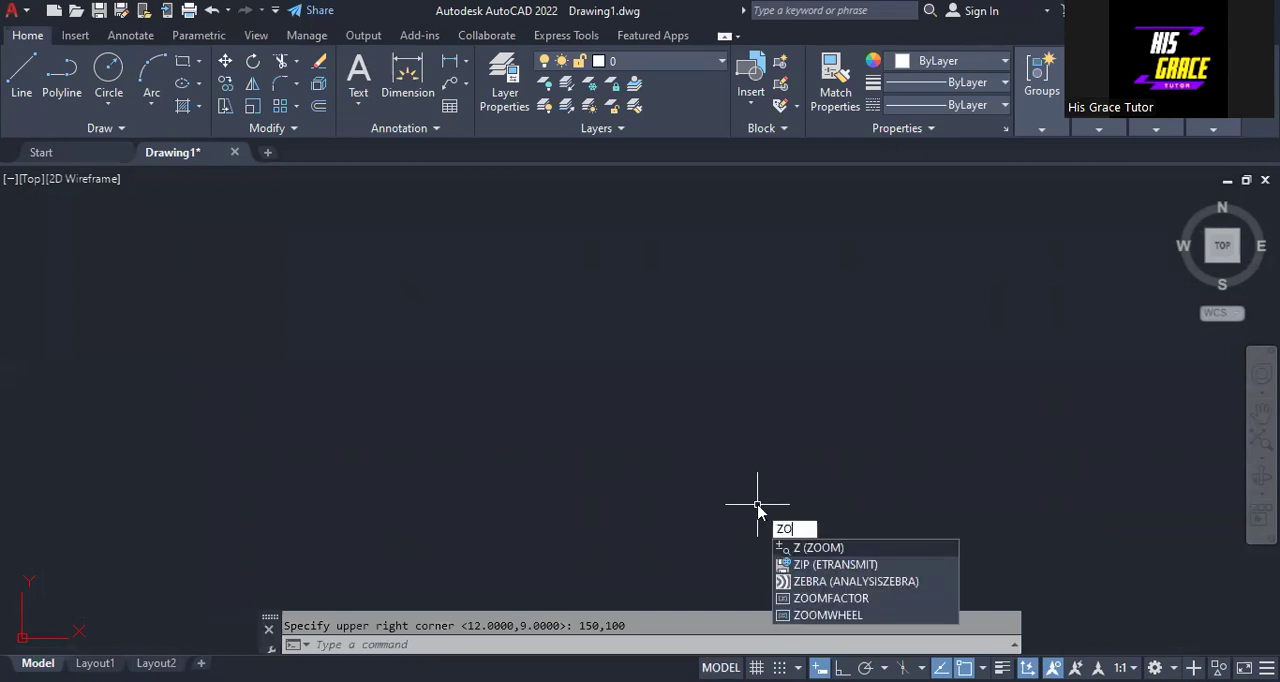
{"action": "type", "text": "OM"}
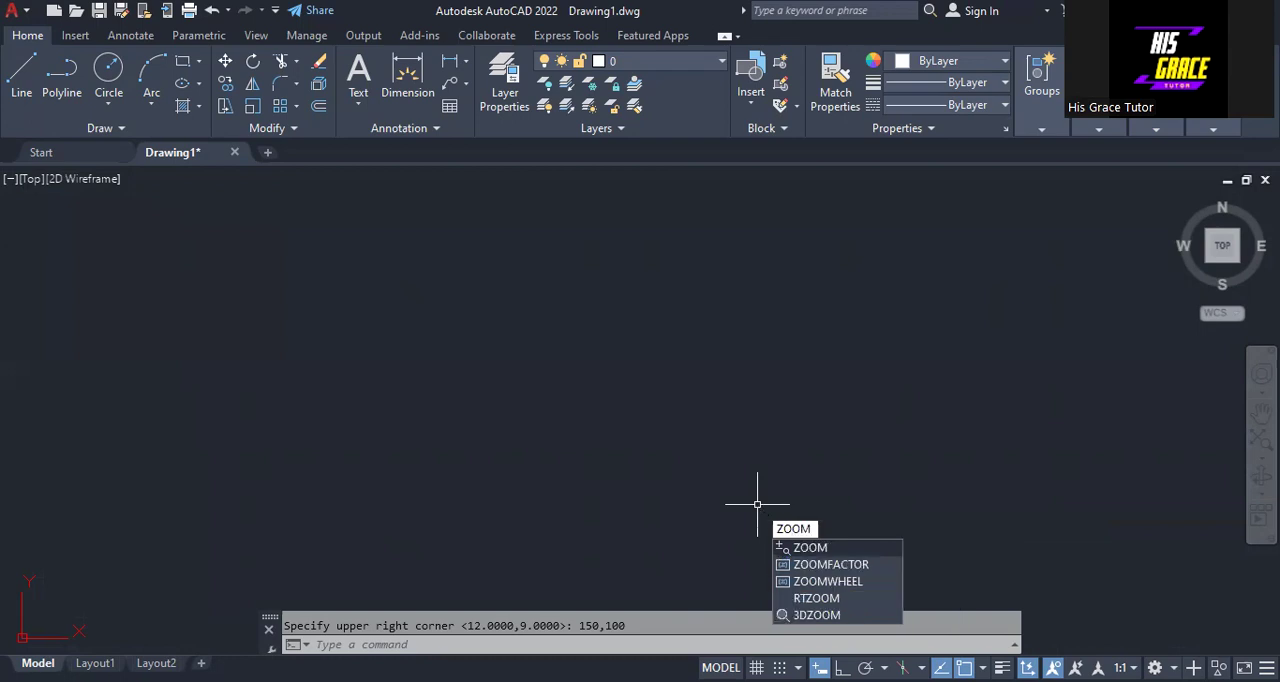
{"action": "key", "text": "Return"}
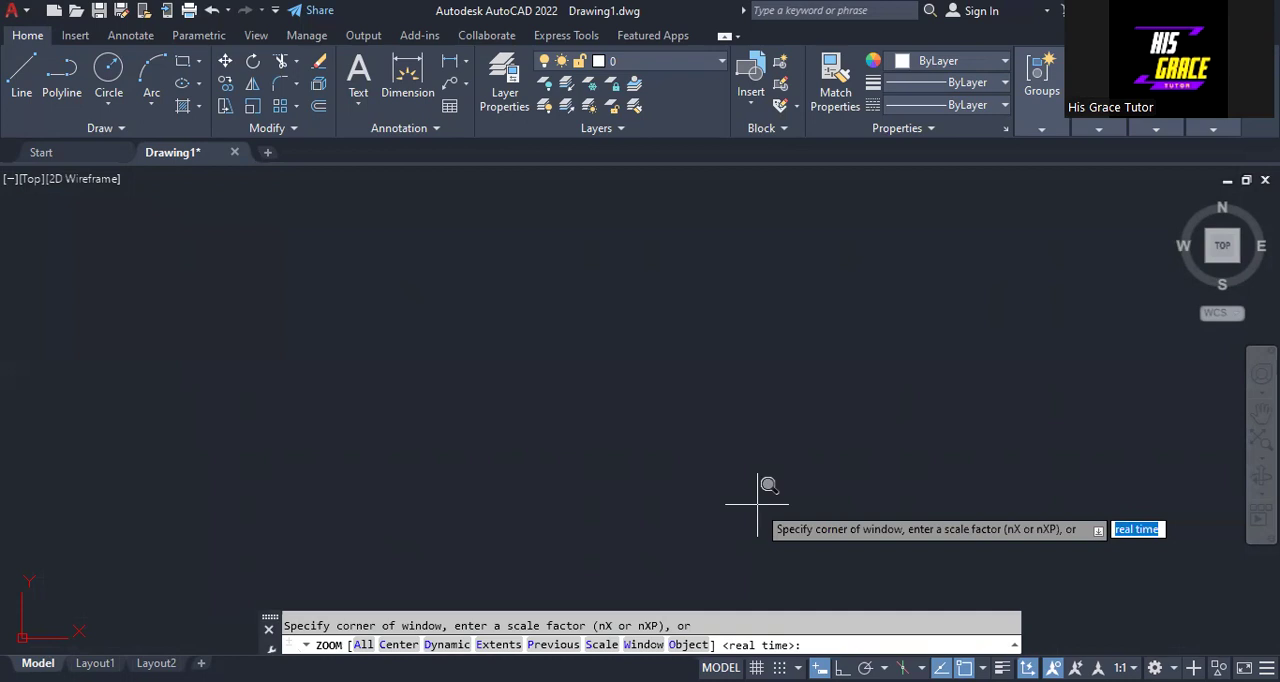
{"action": "type", "text": "A"}
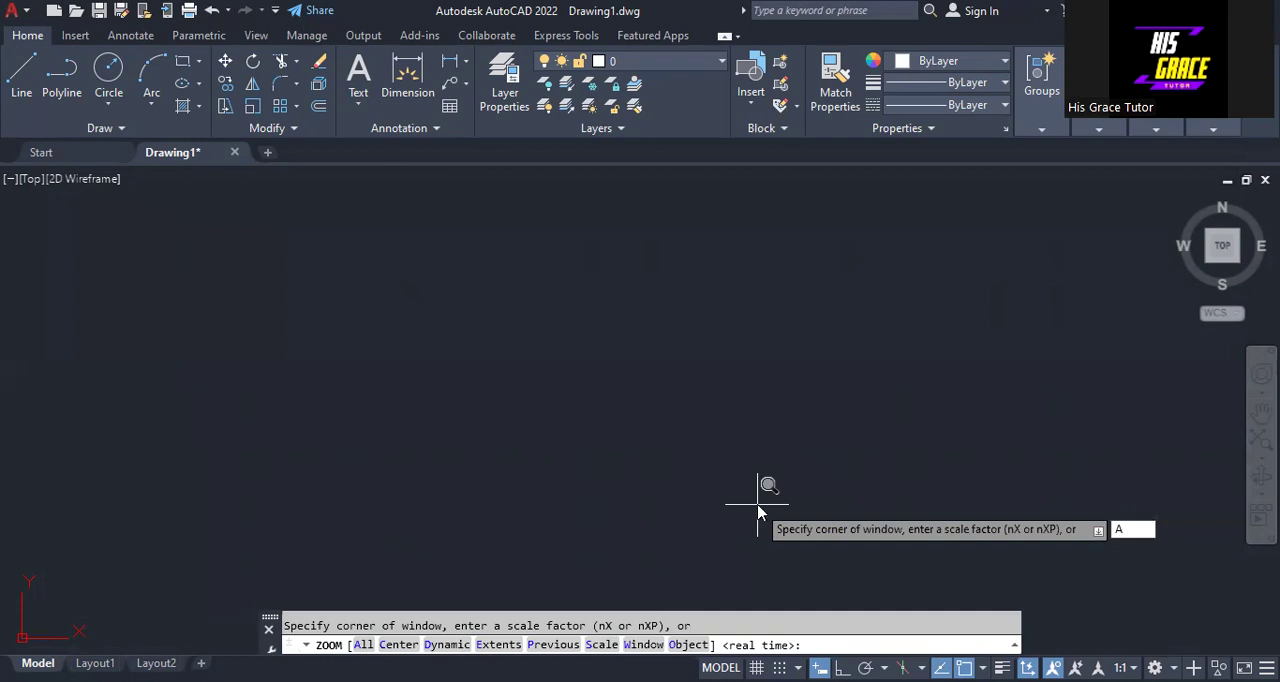
{"action": "key", "text": "Return"}
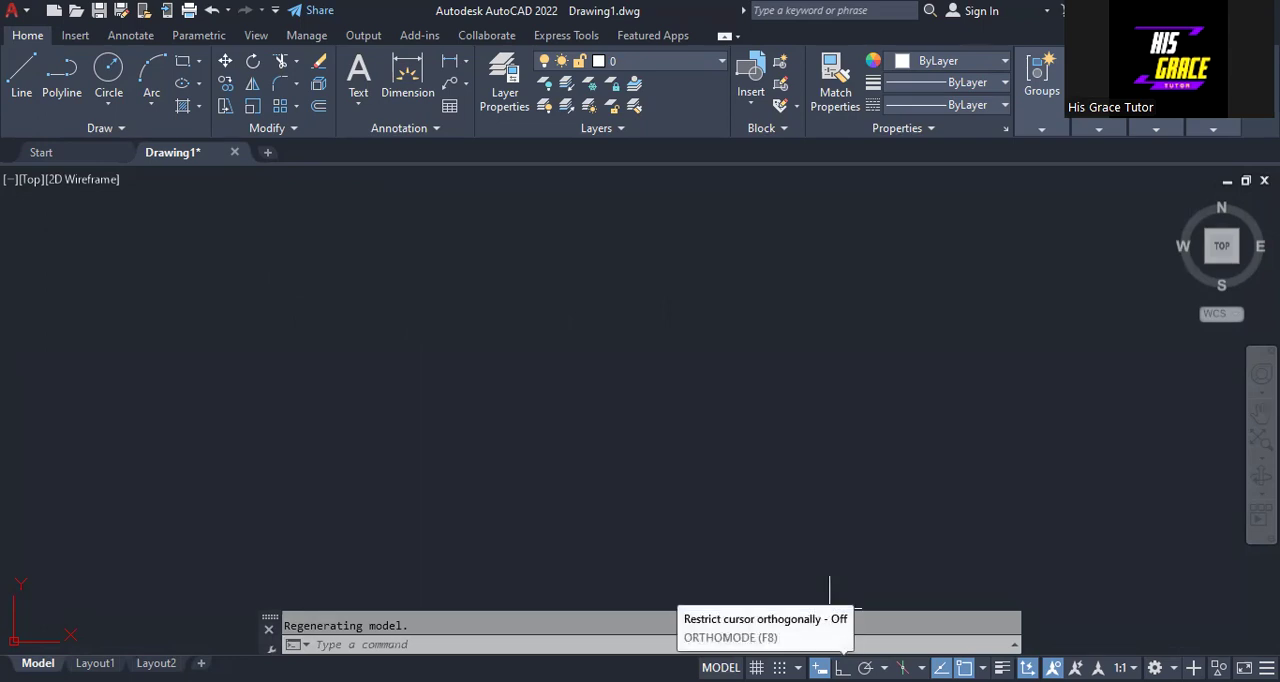
- Turn on Ortho mode and draw a horizontal line 140 units long
{"action": "left_click", "coordinate": [842, 667]}
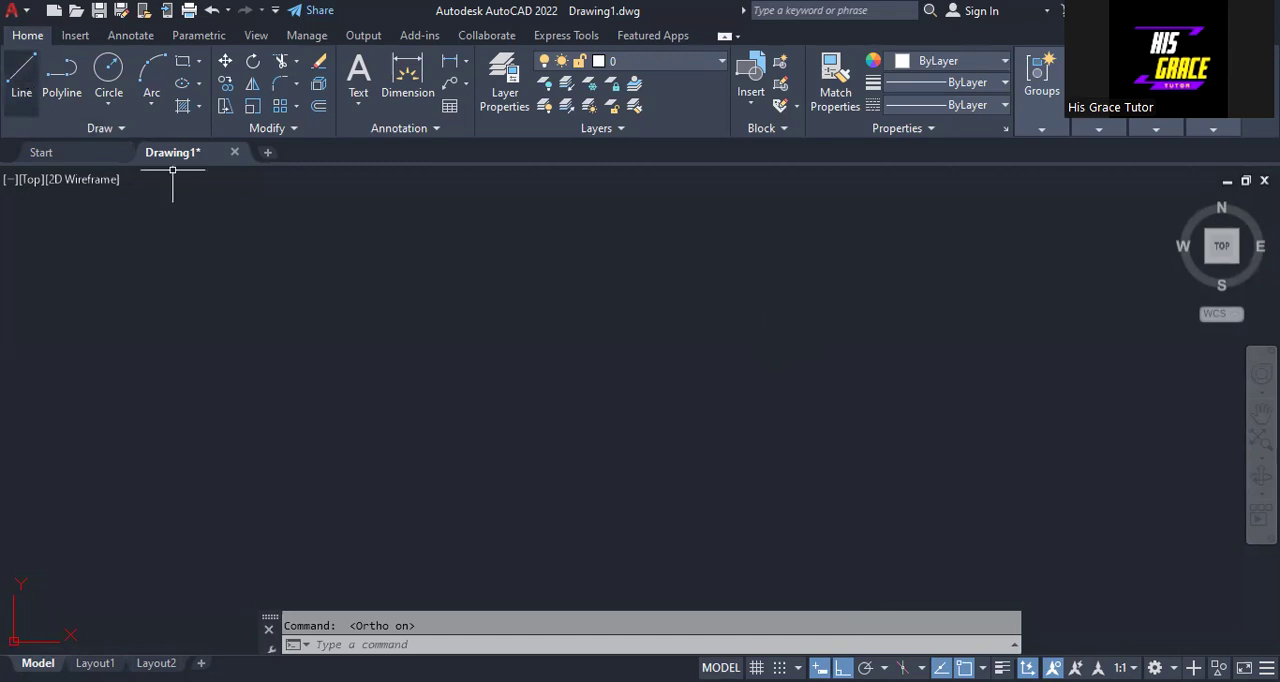
{"action": "left_click", "coordinate": [21, 77]}
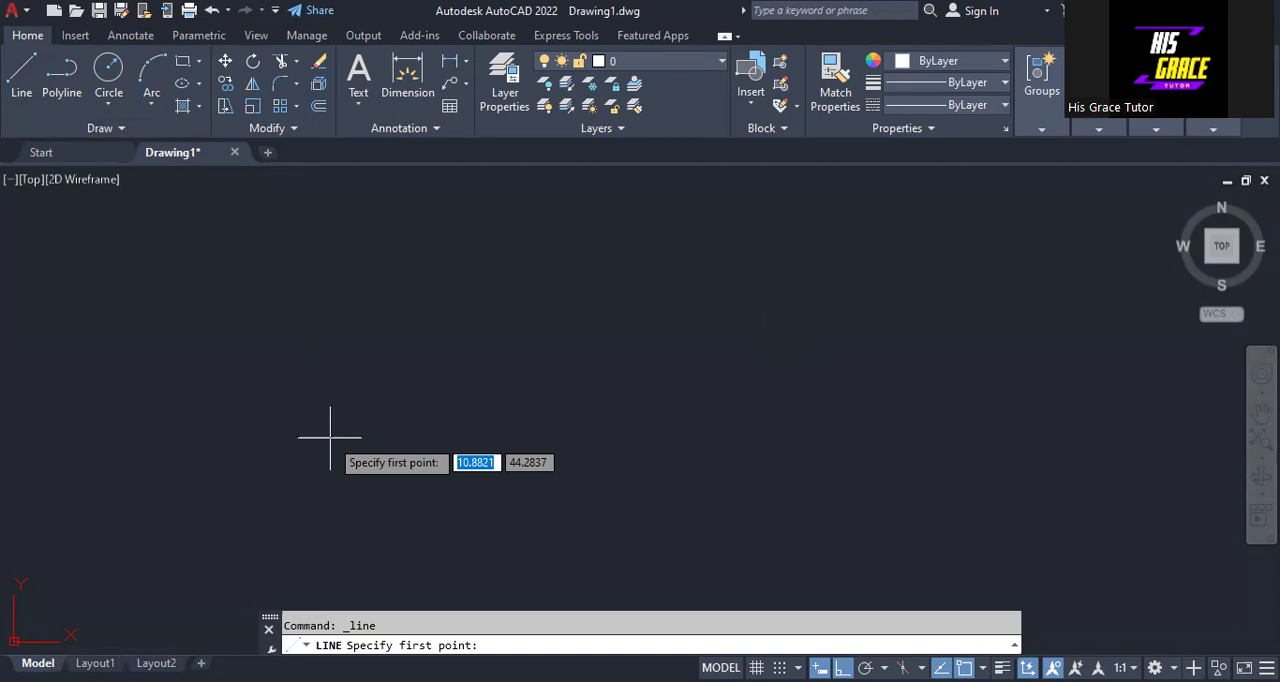
{"action": "left_click", "coordinate": [285, 421]}
{"action": "type", "text": "1"}
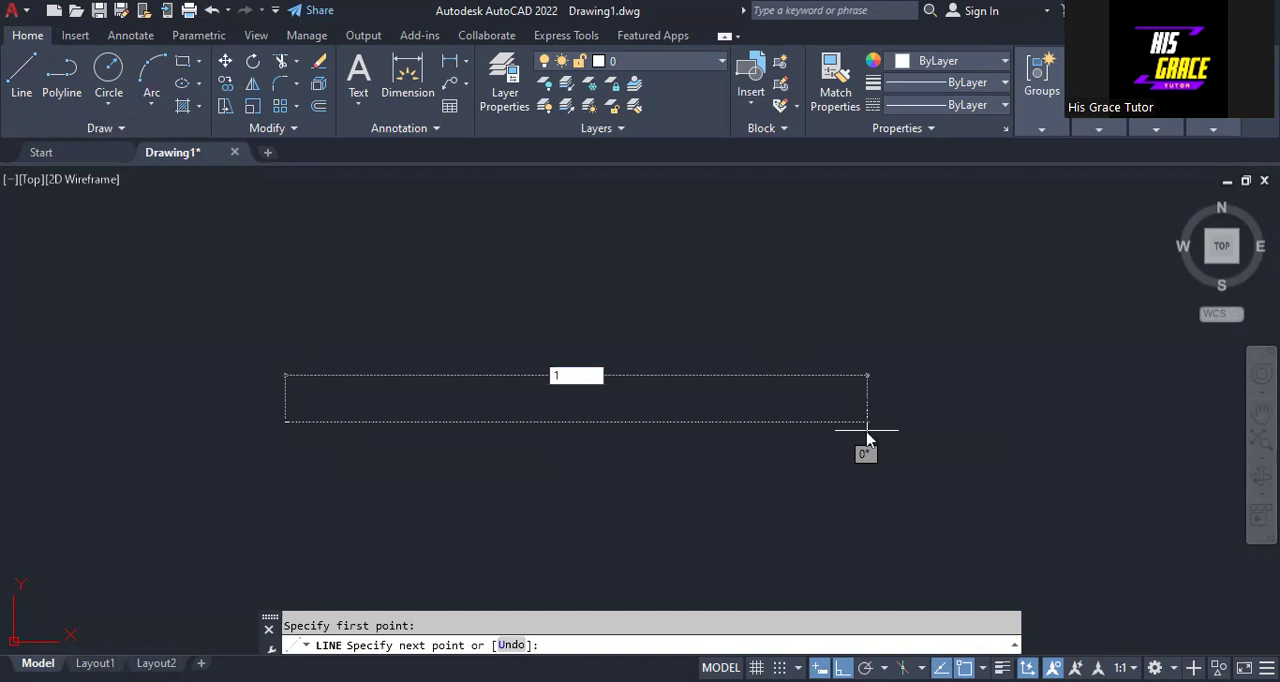
{"action": "type", "text": "40"}
{"action": "key", "text": "Return"}
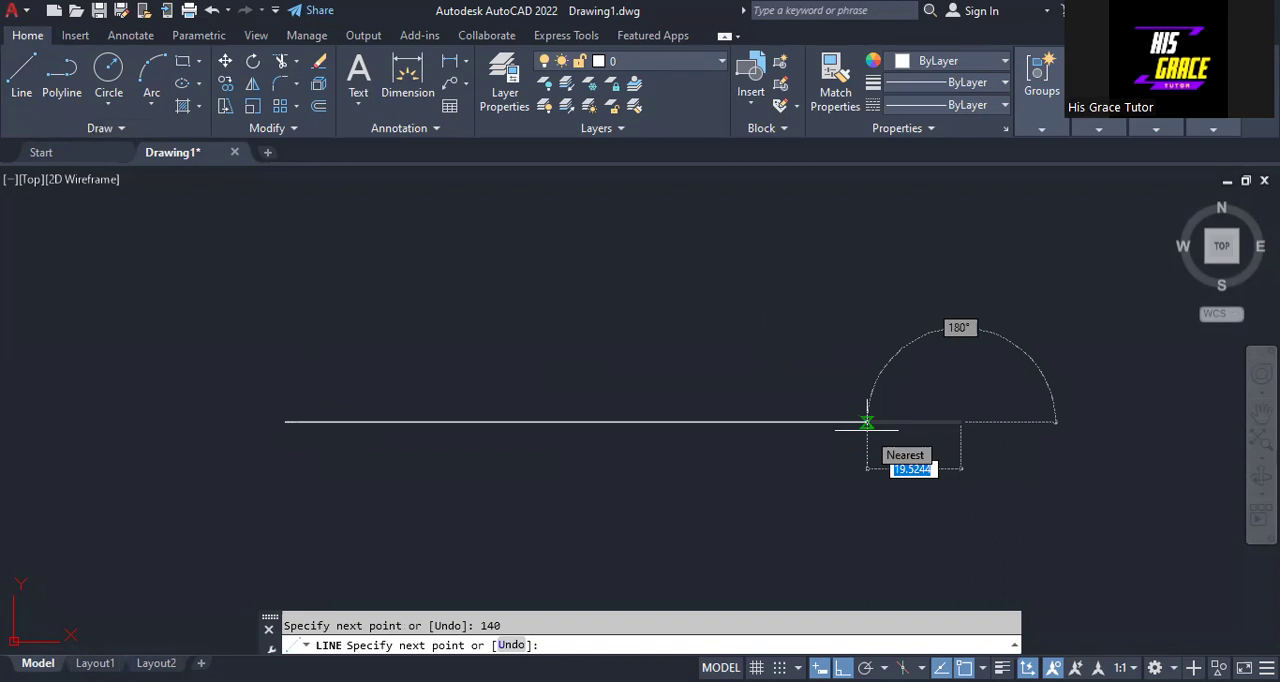
{"action": "right_click", "coordinate": [866, 427]}
{"action": "left_click", "coordinate": [880, 443]}
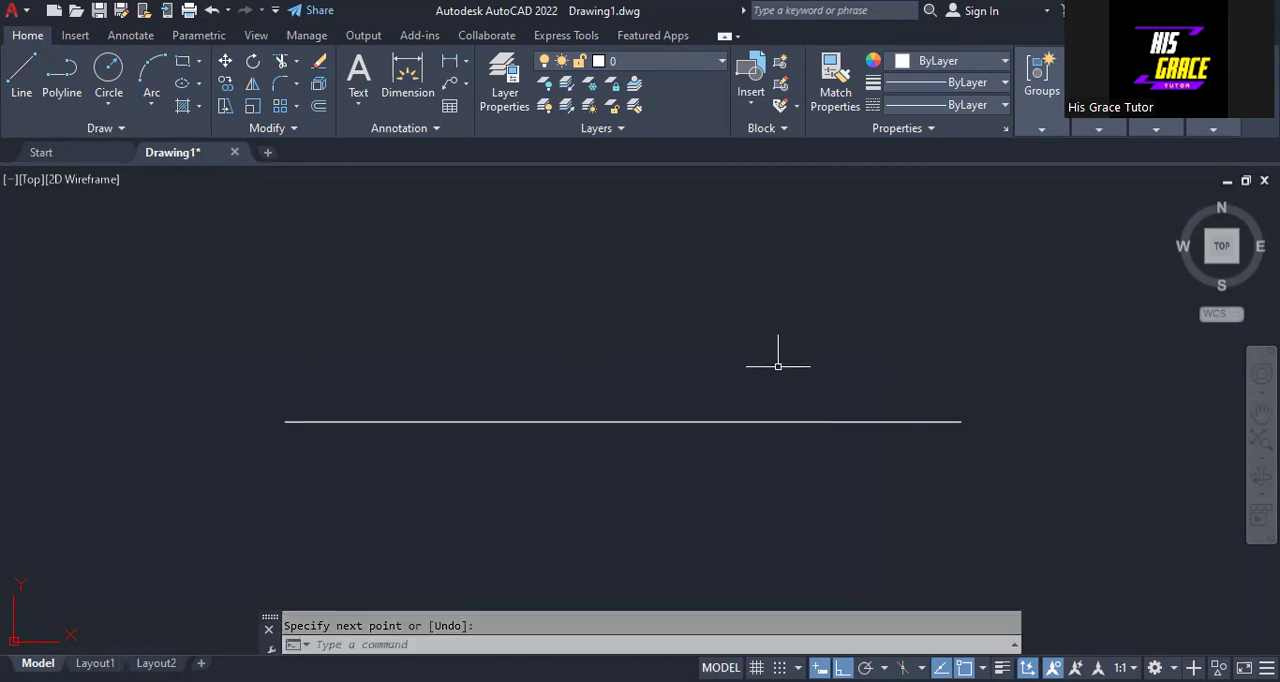
- Draw a vertical line 60 units upward from the left endpoint of the horizontal line
{"action": "mouse_move", "coordinate": [708, 368]}
{"action": "middle_mouse_down"}
{"action": "mouse_move", "coordinate": [506, 349]}
{"action": "mouse_move", "coordinate": [644, 390]}
{"action": "middle_mouse_up"}
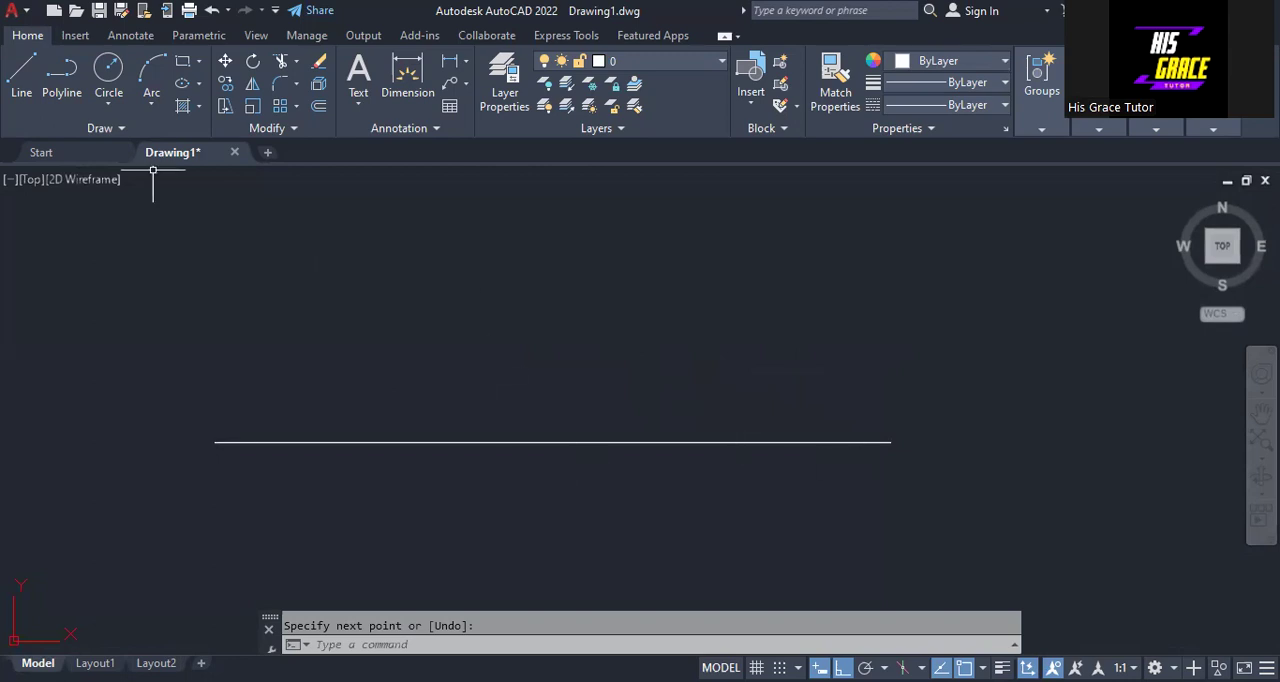
{"action": "left_click", "coordinate": [22, 88]}
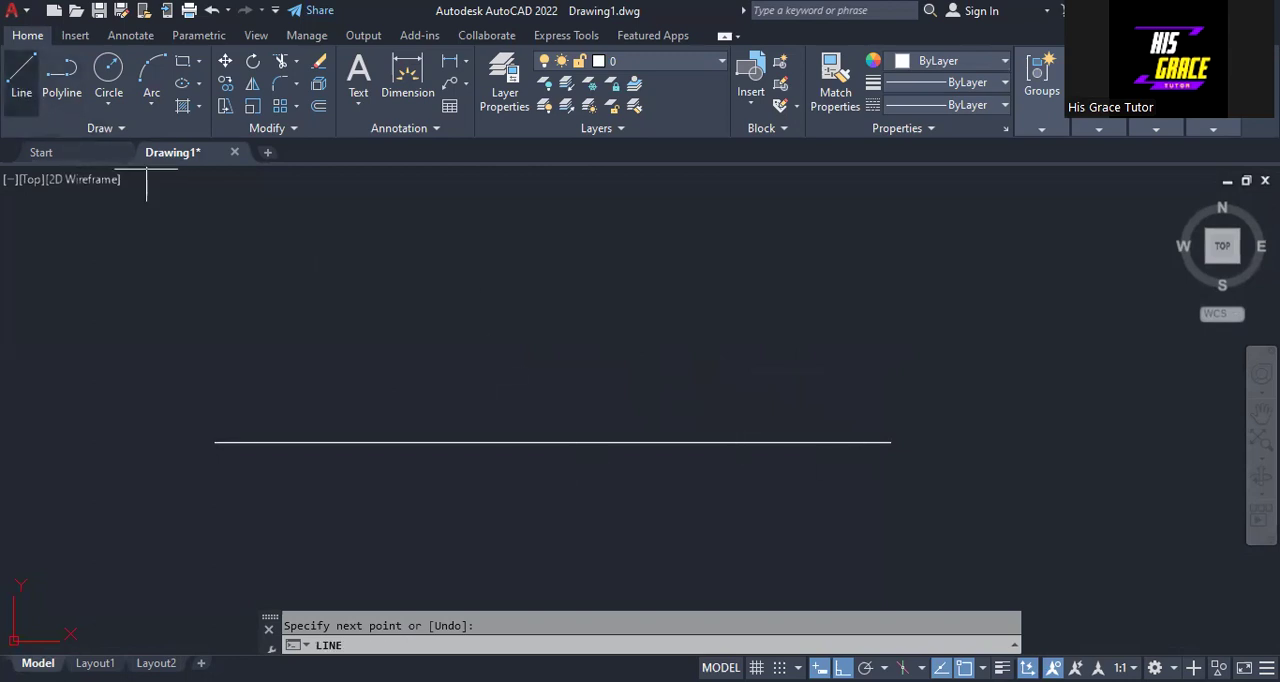
{"action": "key", "text": "Escape"}
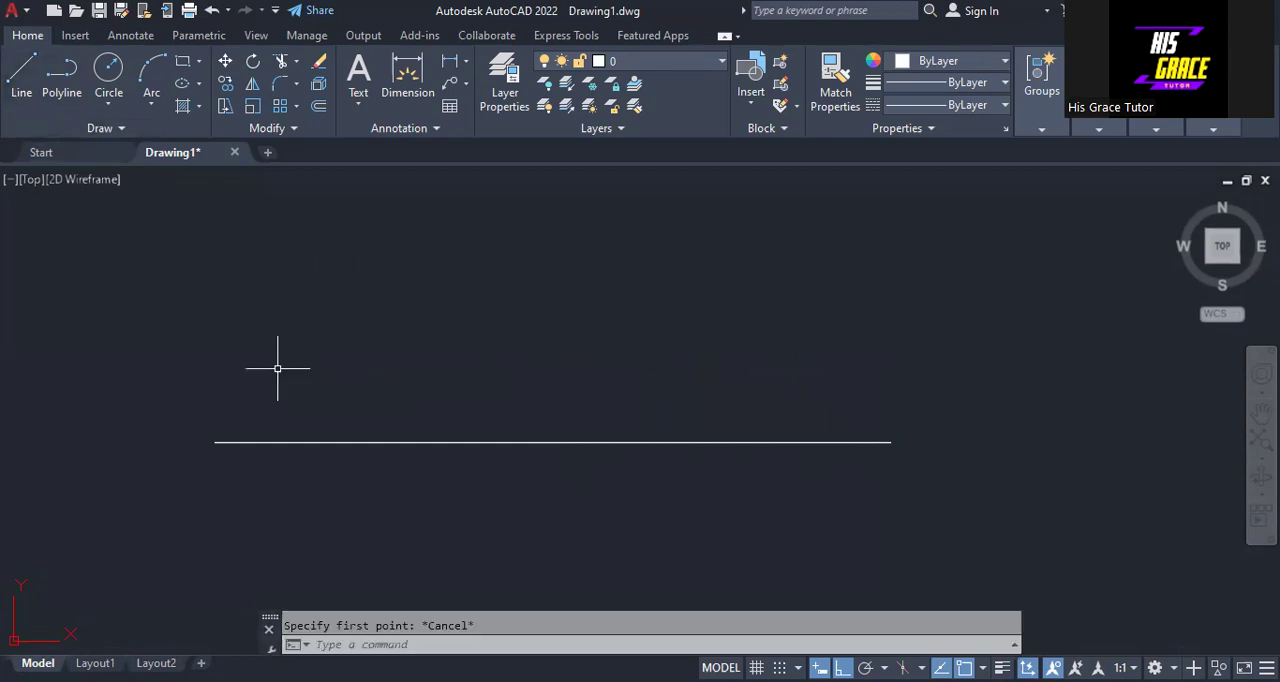
{"action": "right_click", "coordinate": [322, 339]}
{"action": "left_click", "coordinate": [328, 328]}
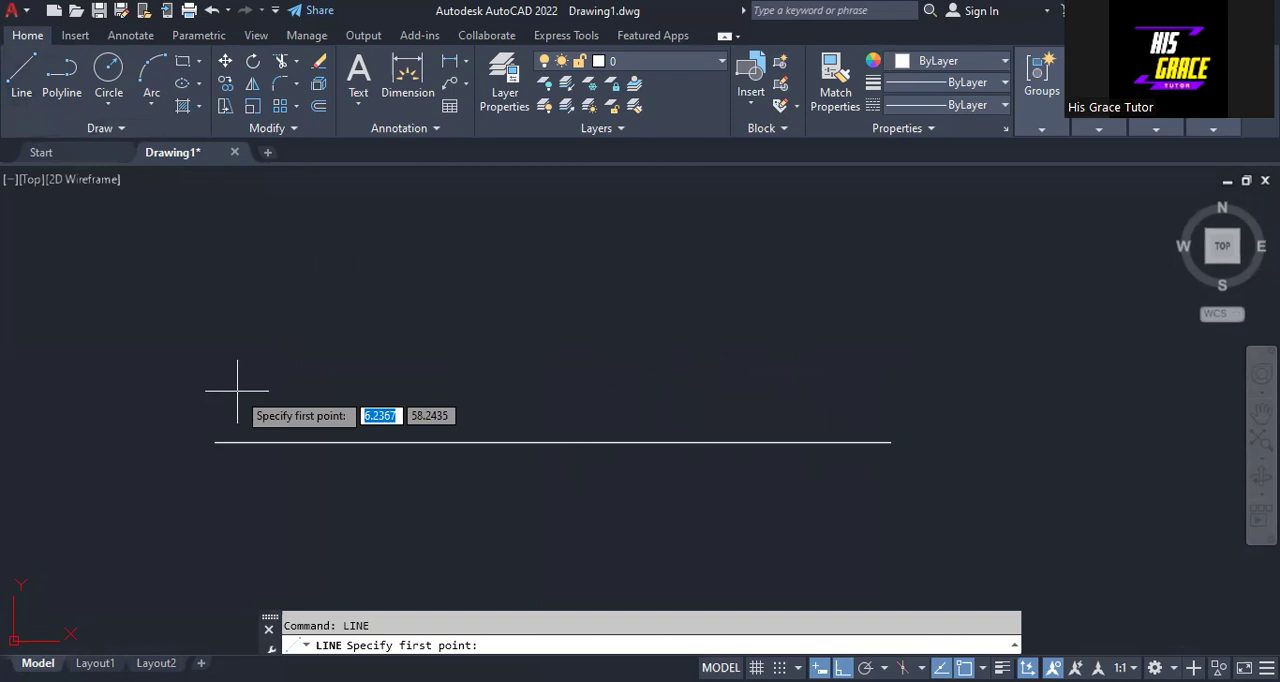
{"action": "left_click", "coordinate": [214, 441]}
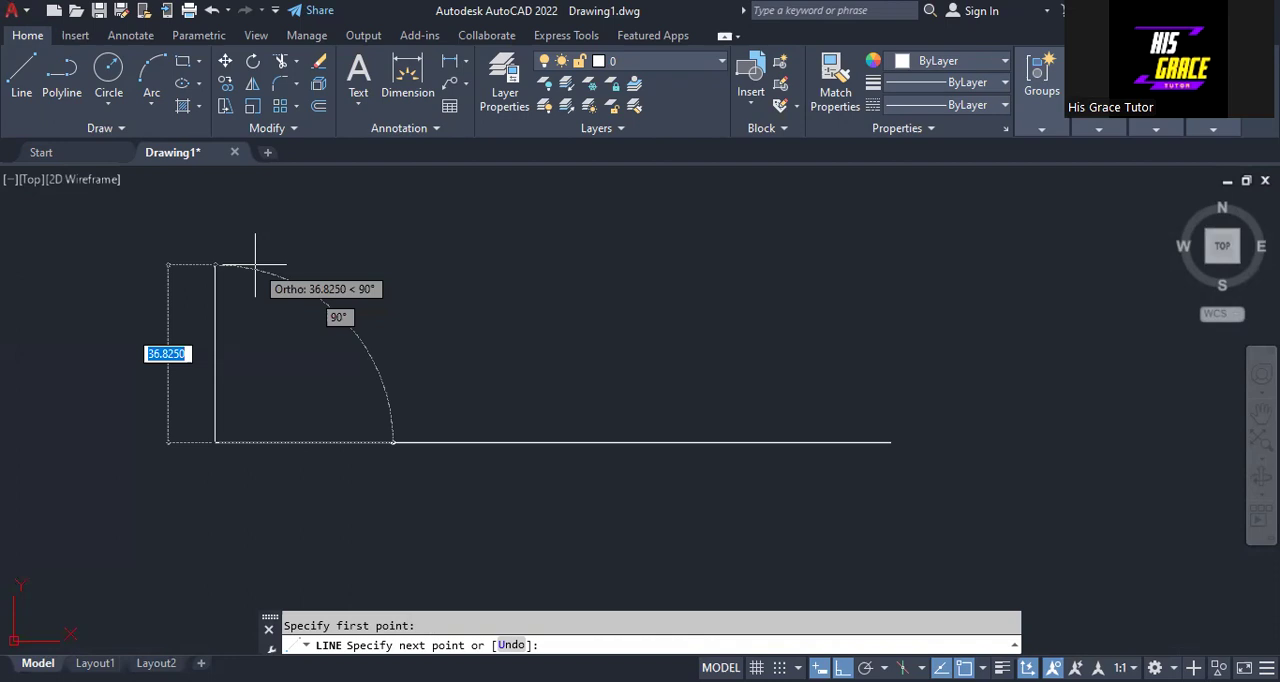
{"action": "middle_click_drag", "start_coordinate": [256, 263], "coordinate": [234, 399]}
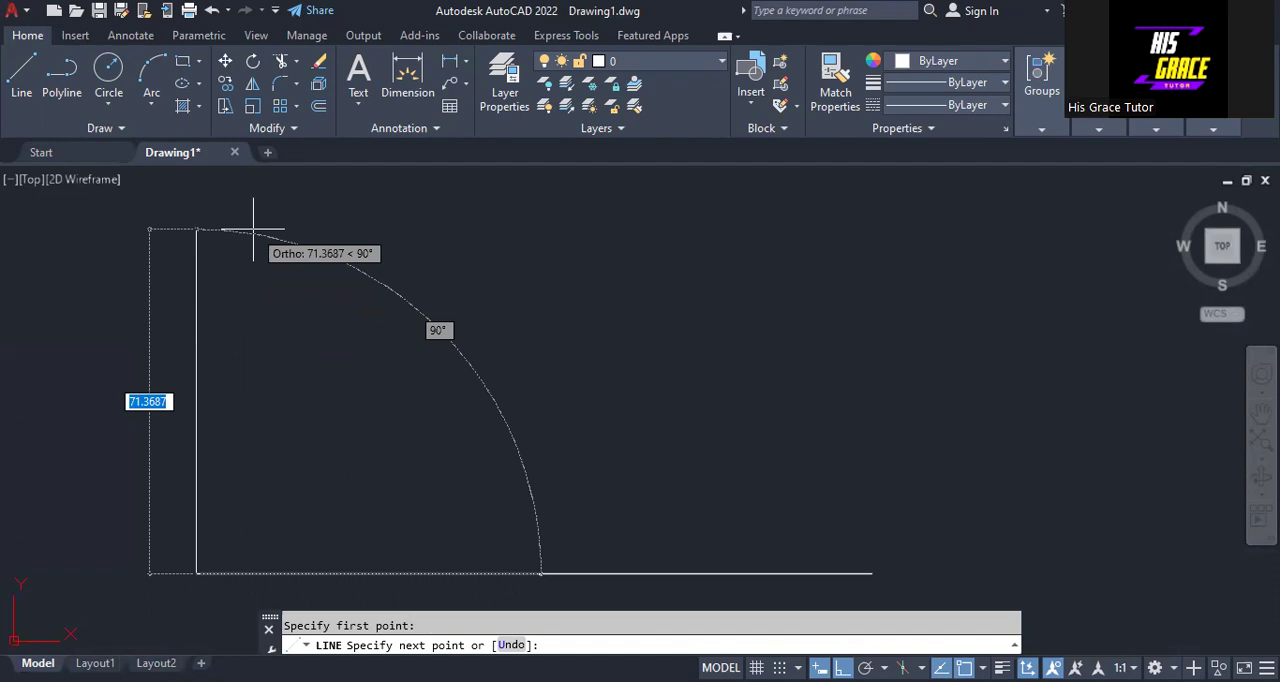
{"action": "type", "text": "60"}
{"action": "key", "text": "Return"}
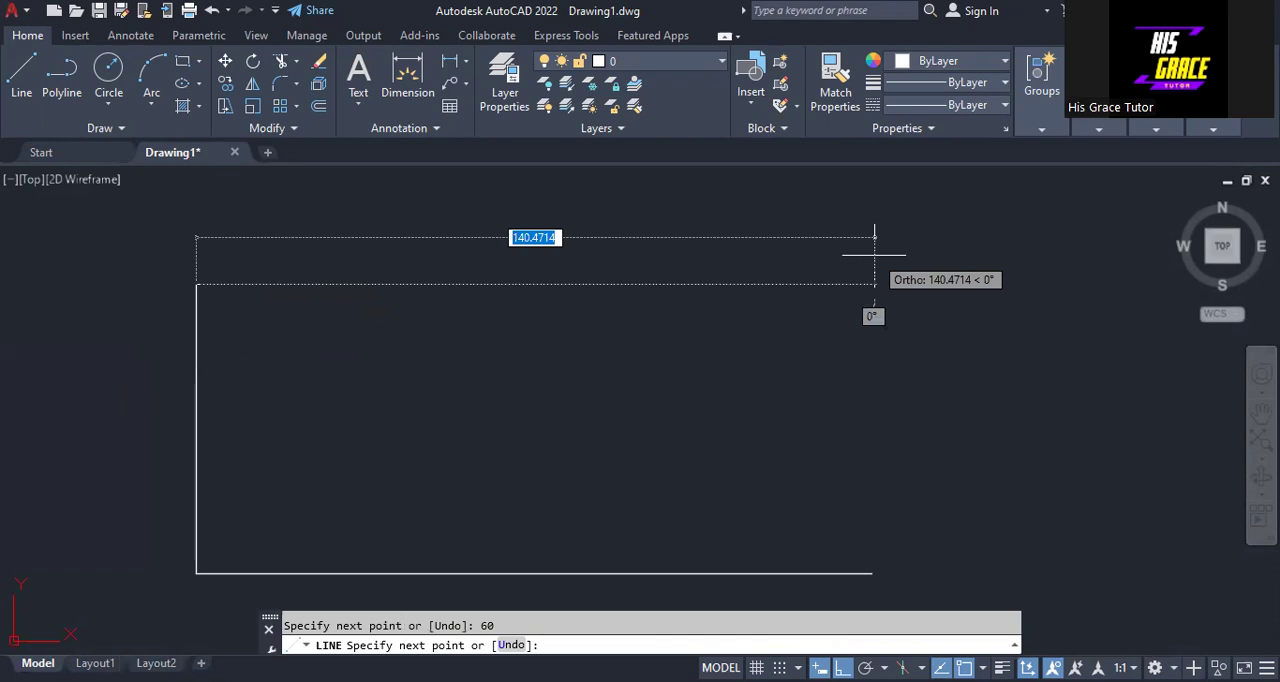
- Continue with a 140-unit line to the right and close the rectangle down to the base line's right endpoint
{"action": "type", "text": "140"}
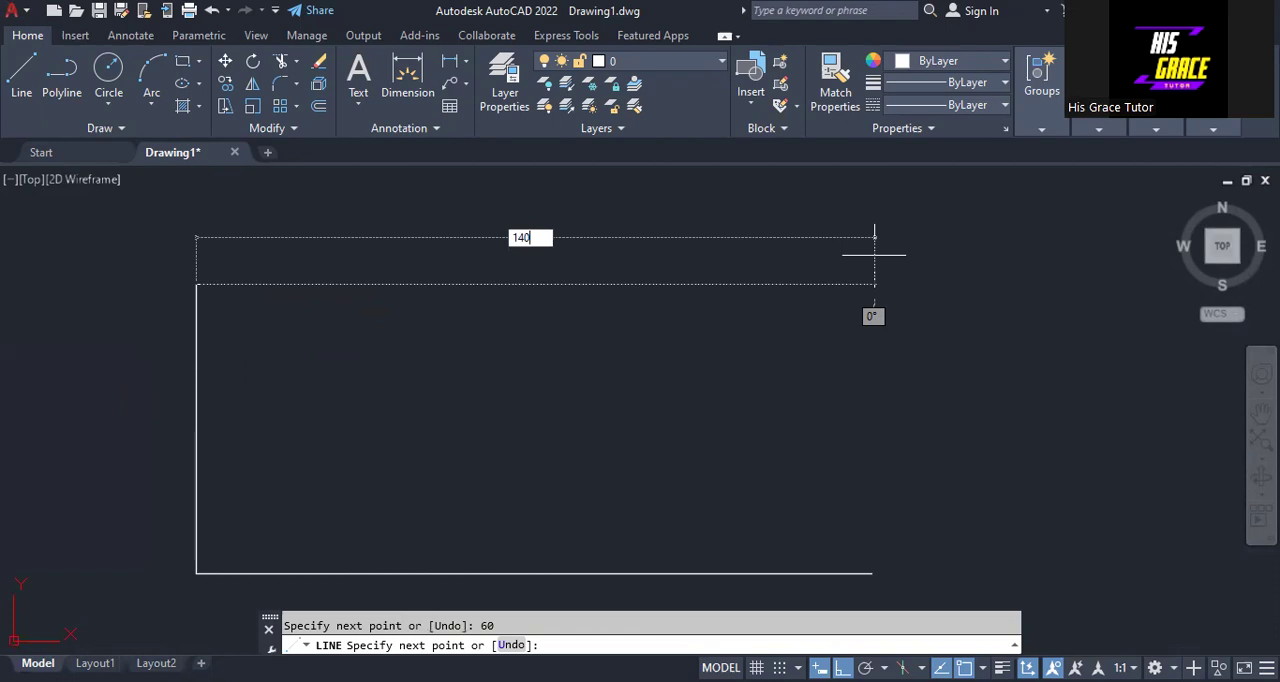
{"action": "key", "text": "Return"}
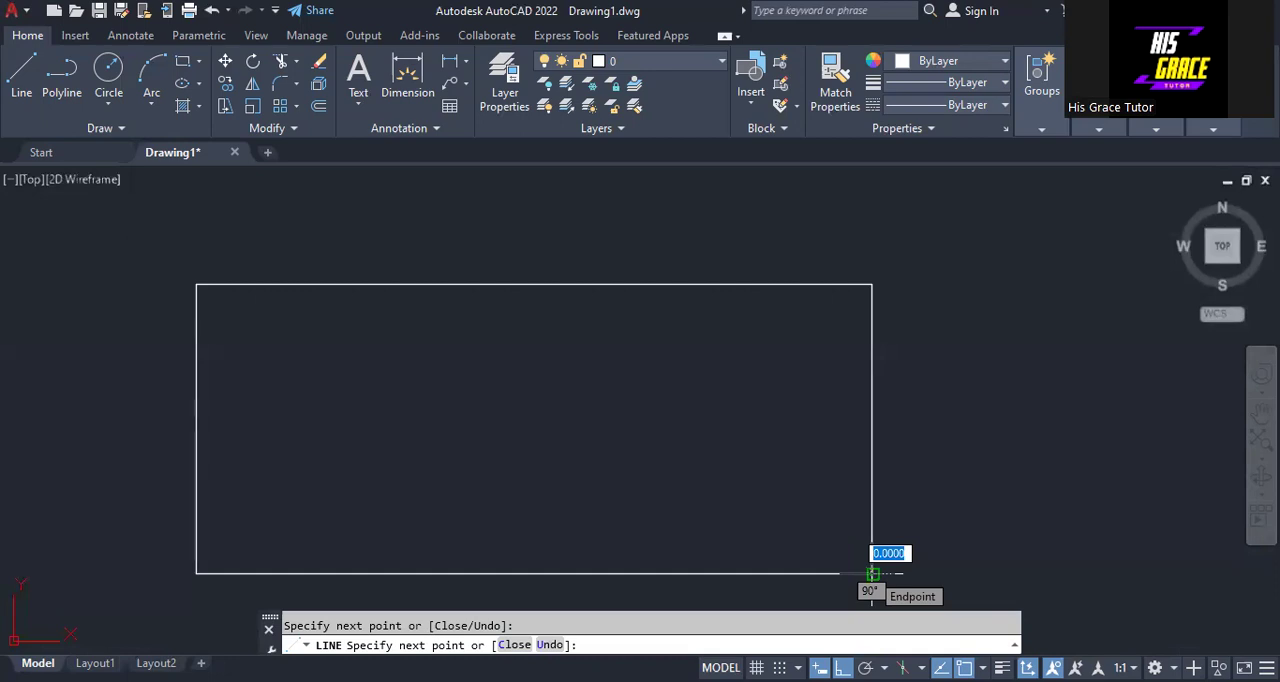
{"action": "right_click", "coordinate": [931, 350]}
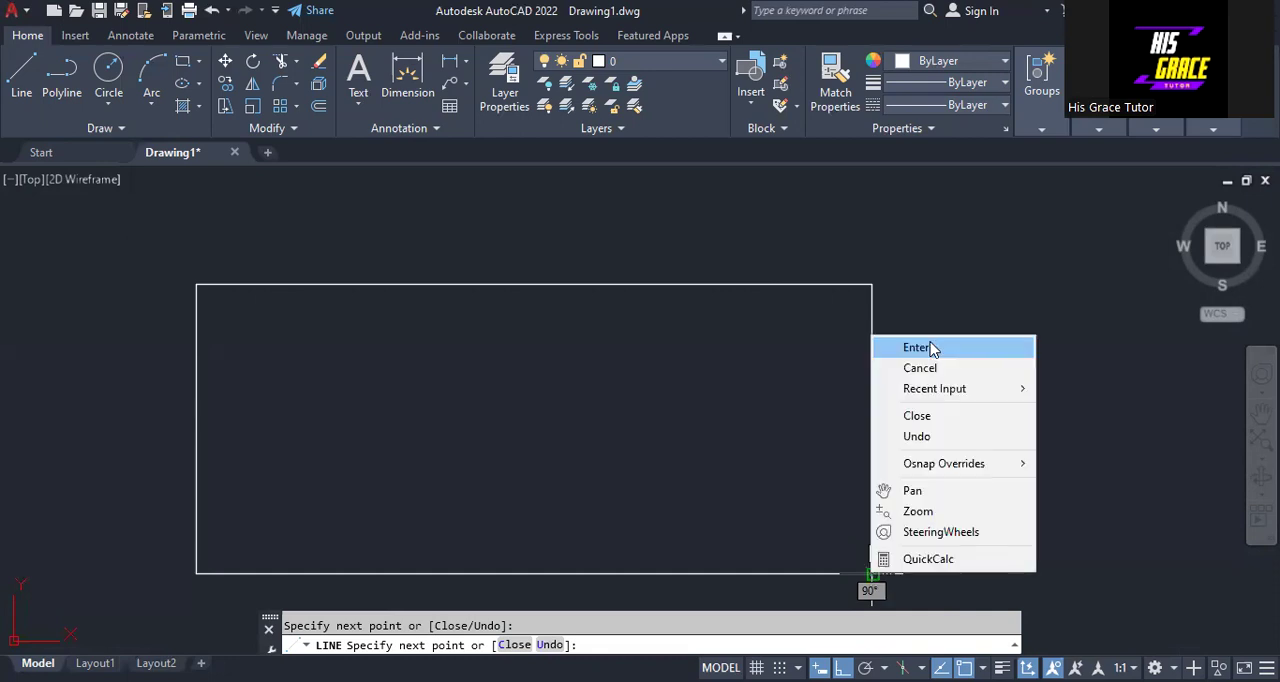
{"action": "left_click", "coordinate": [918, 347]}
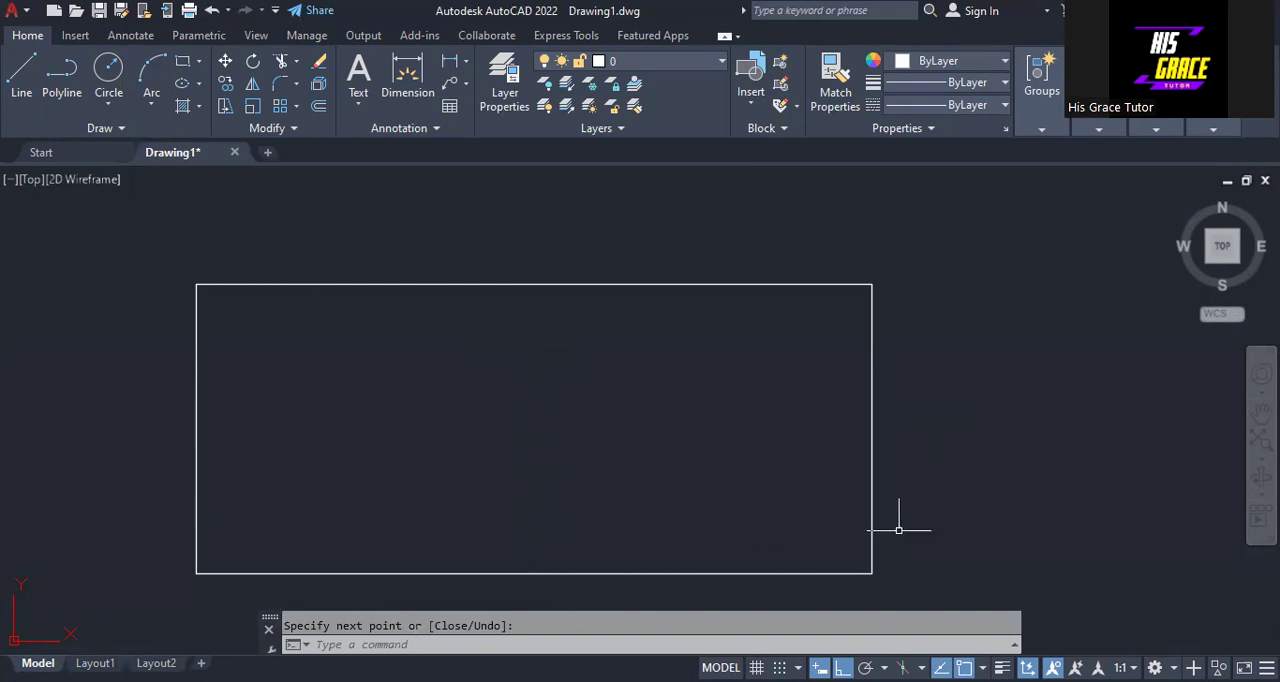
- Draw a vertical line from the midpoint of the rectangle's bottom side to the midpoint of its top side
{"action": "middle_click_drag", "start_coordinate": [954, 474], "coordinate": [943, 422]}
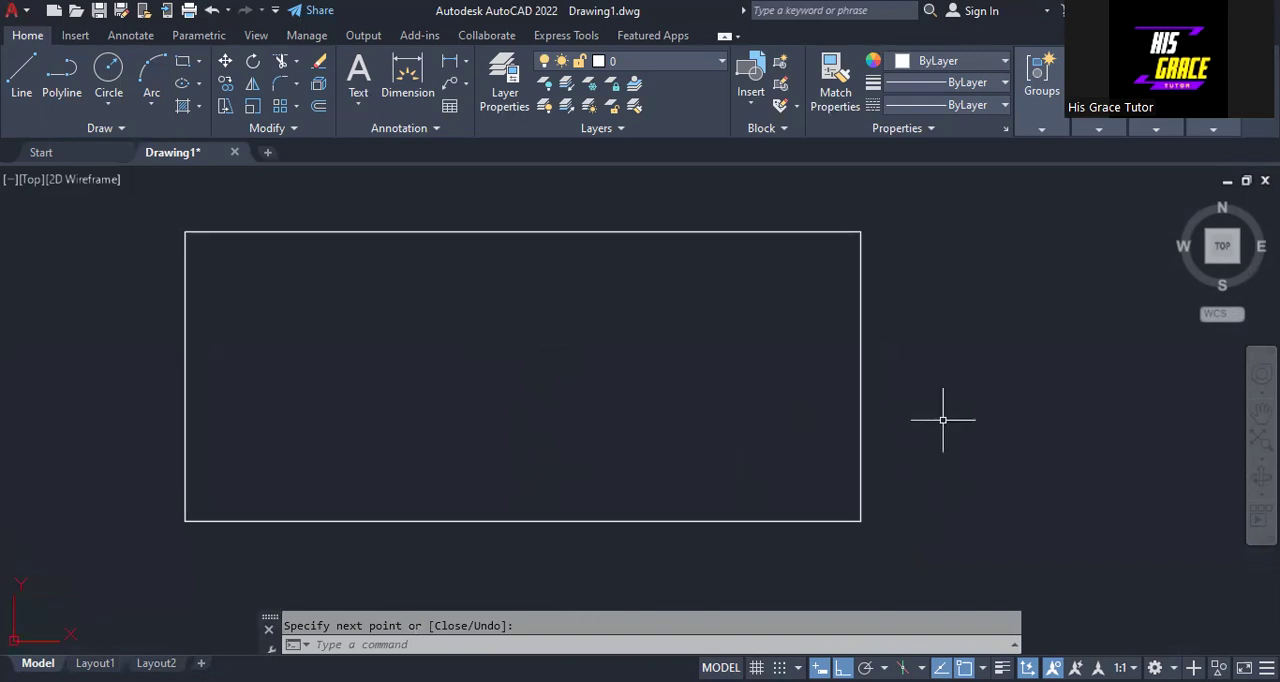
{"action": "right_click", "coordinate": [990, 353]}
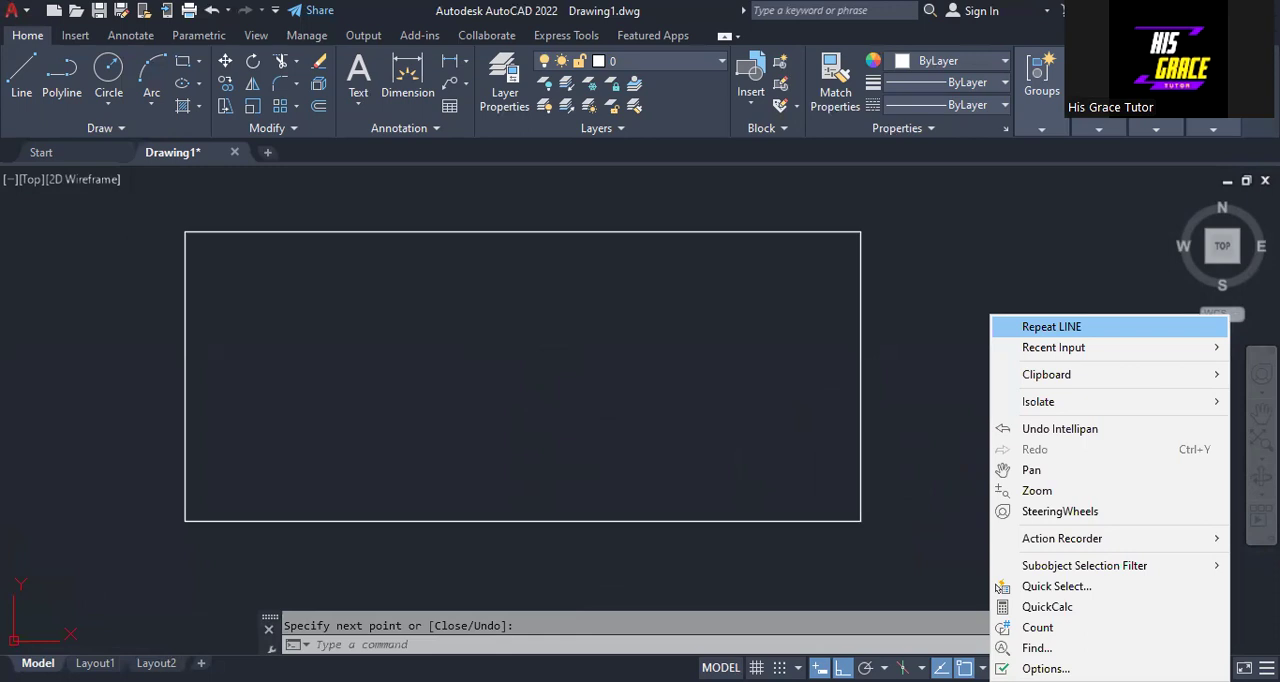
{"action": "left_click", "coordinate": [1051, 327]}
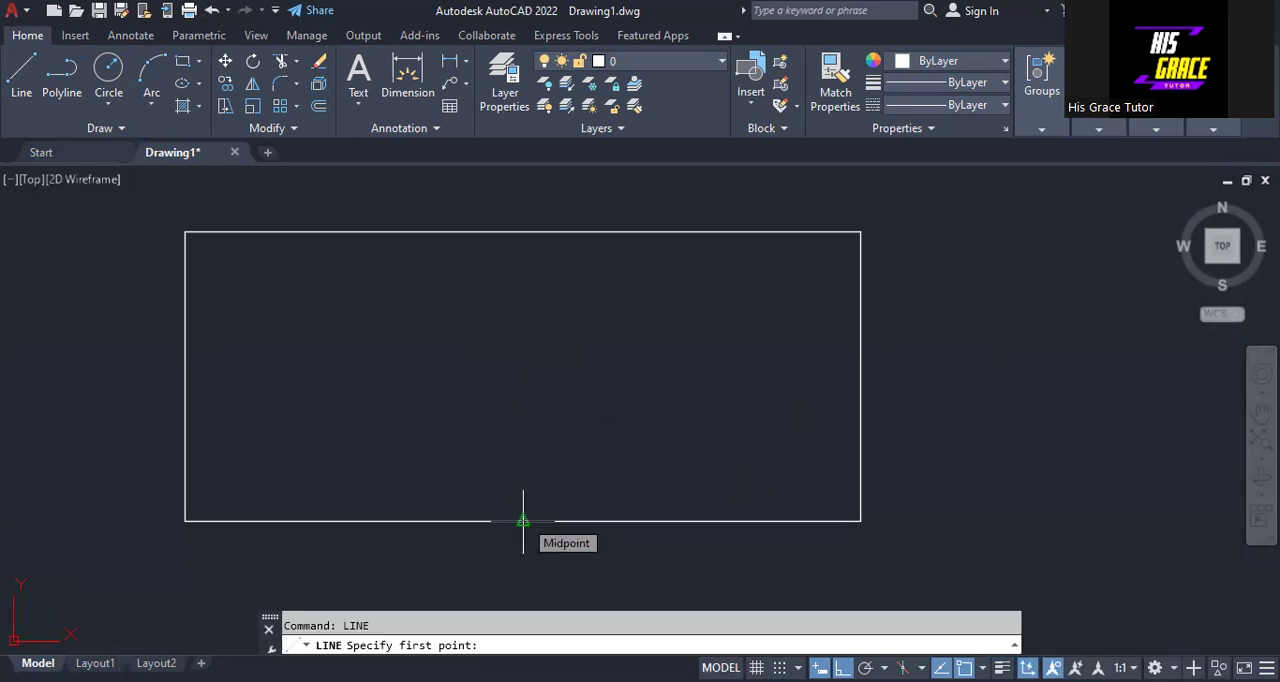
{"action": "left_click", "coordinate": [523, 521]}
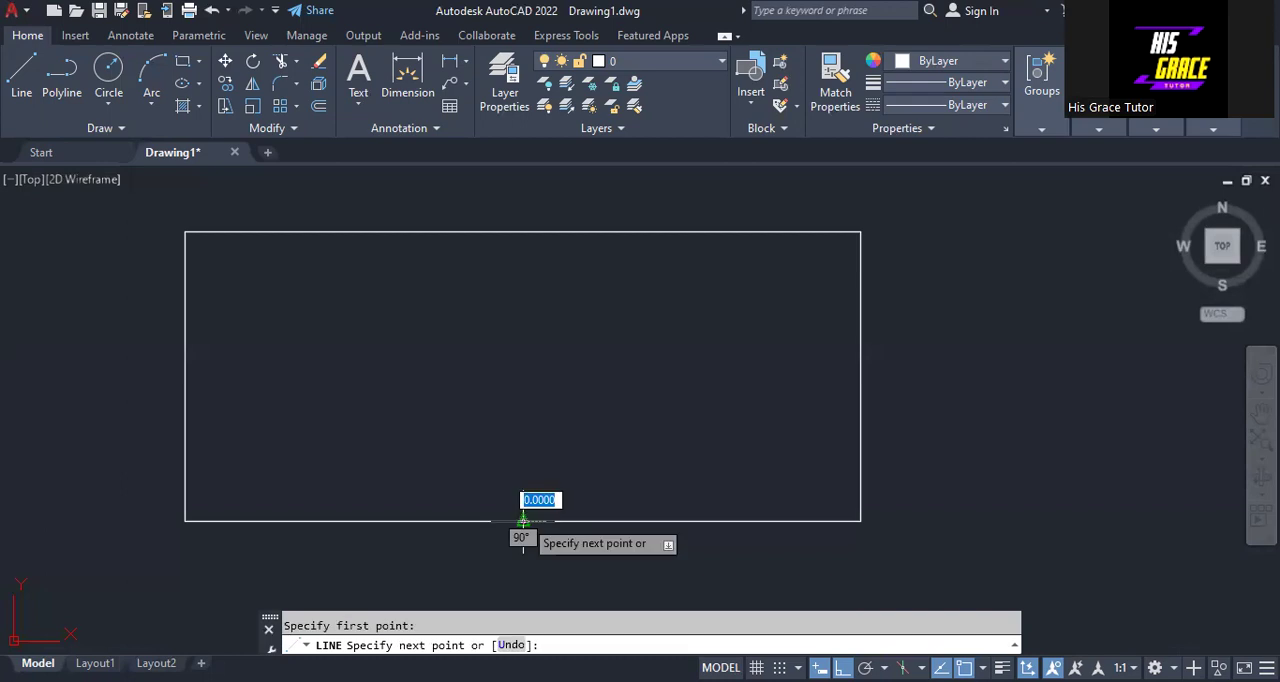
{"action": "left_click", "coordinate": [523, 232]}
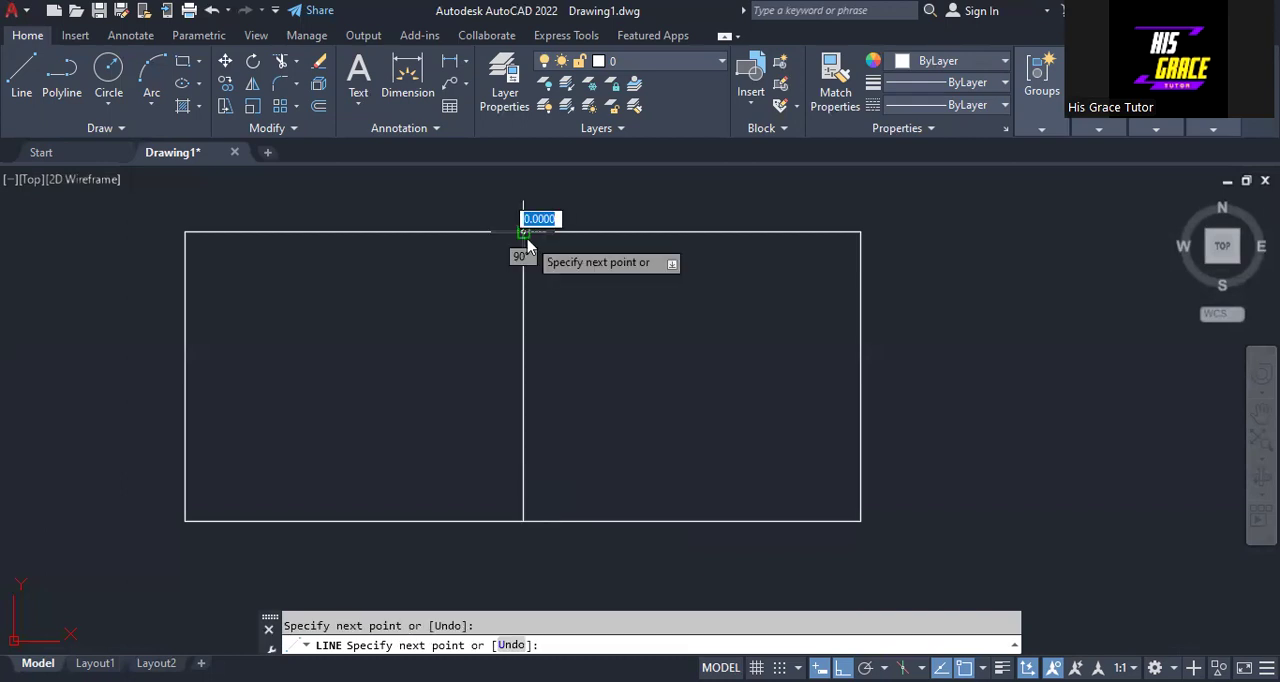
{"action": "right_click", "coordinate": [525, 236]}
{"action": "left_click", "coordinate": [570, 251]}
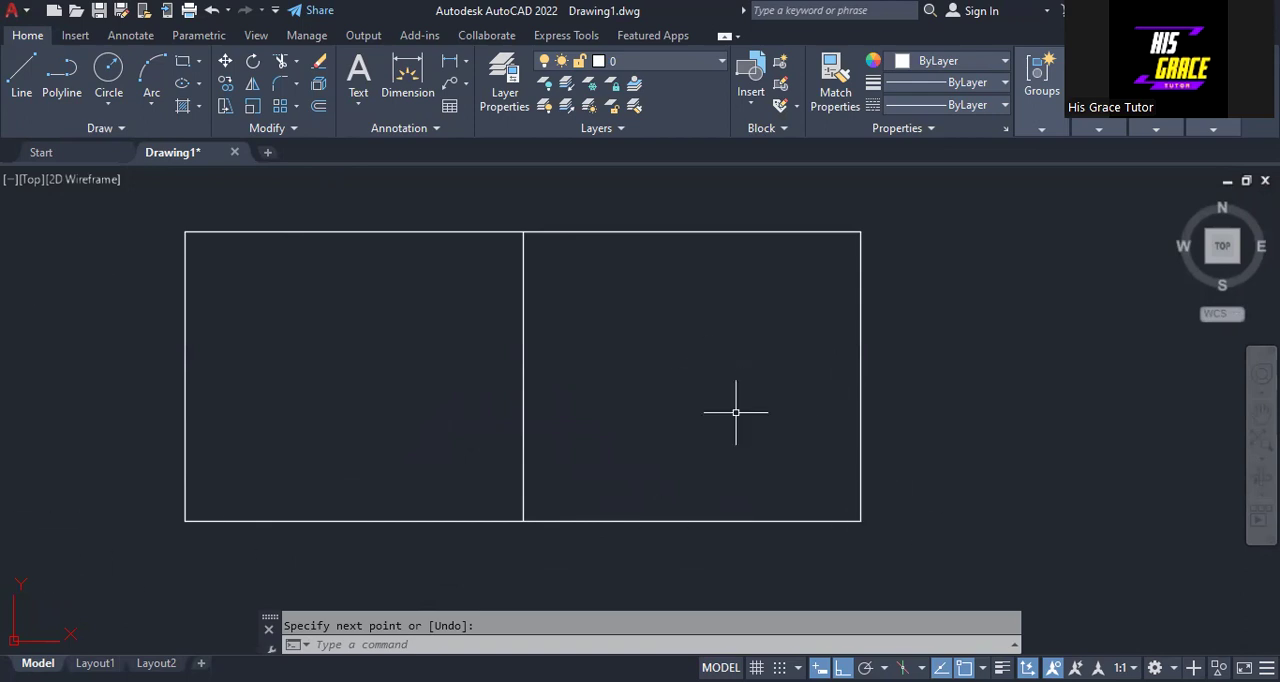
- Place the single-line text "A" outside the rectangle's right side with a height of 2 and a rotation angle of 0
{"action": "left_click", "coordinate": [356, 106]}
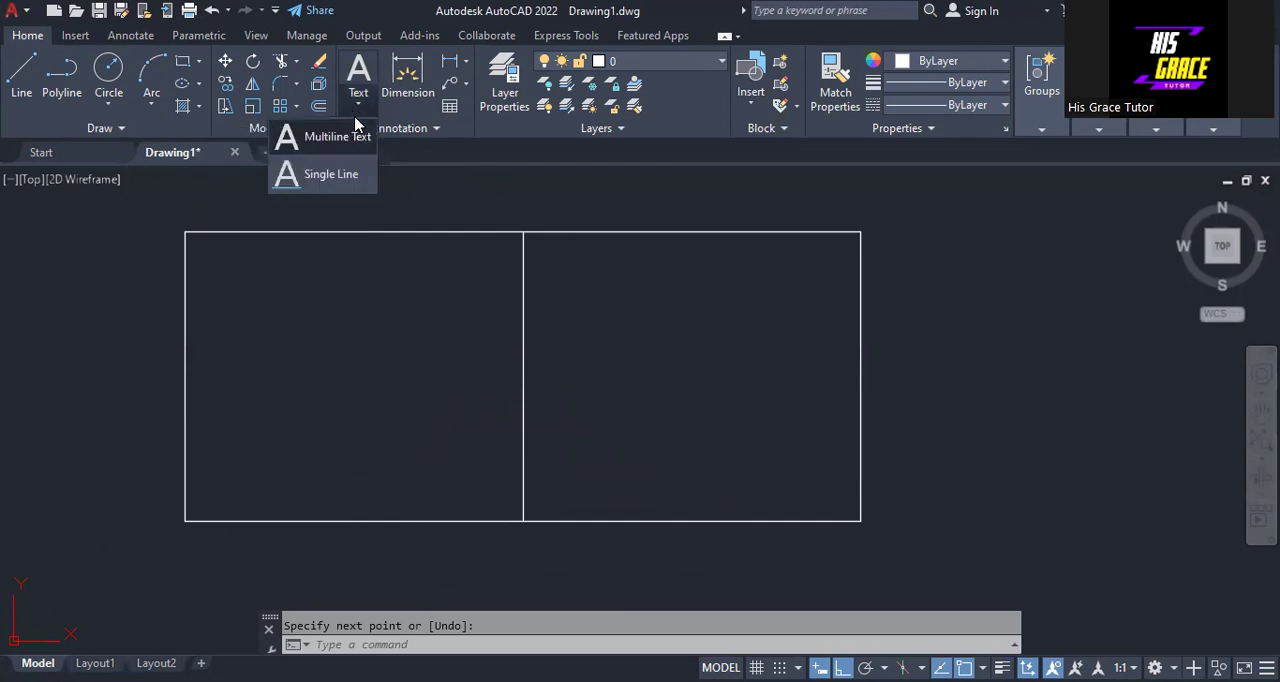
{"action": "left_click", "coordinate": [331, 175]}
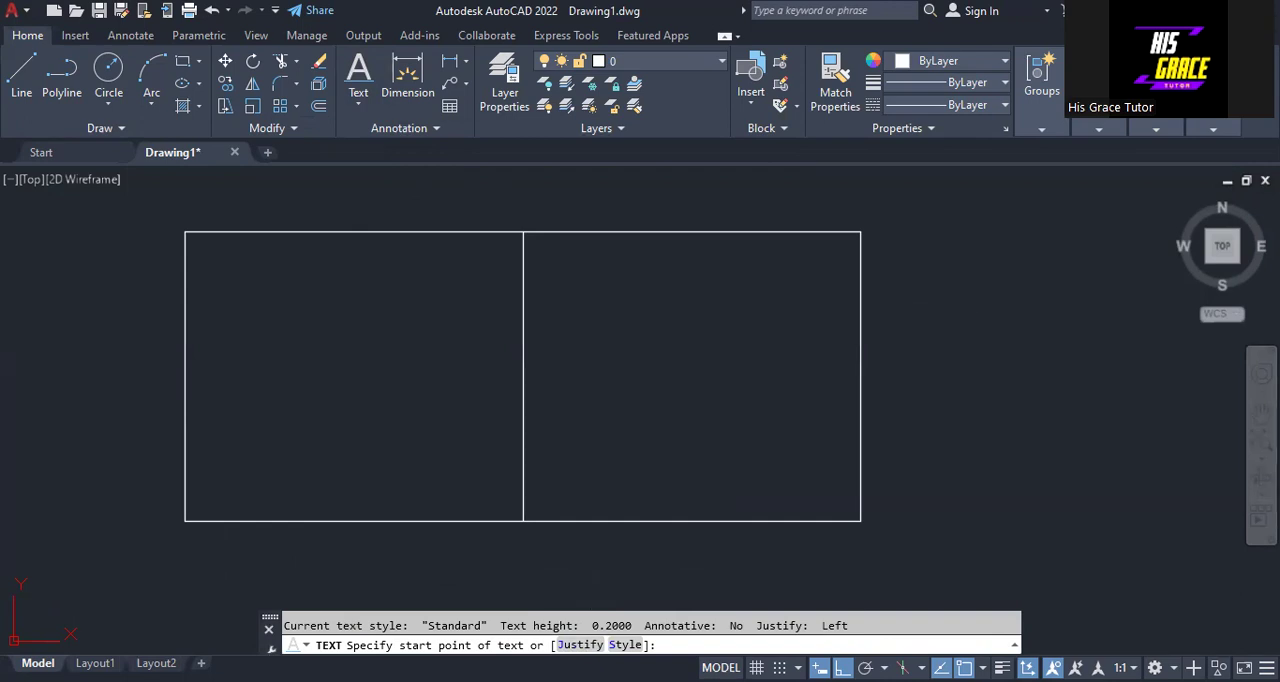
{"action": "left_click", "coordinate": [941, 335]}
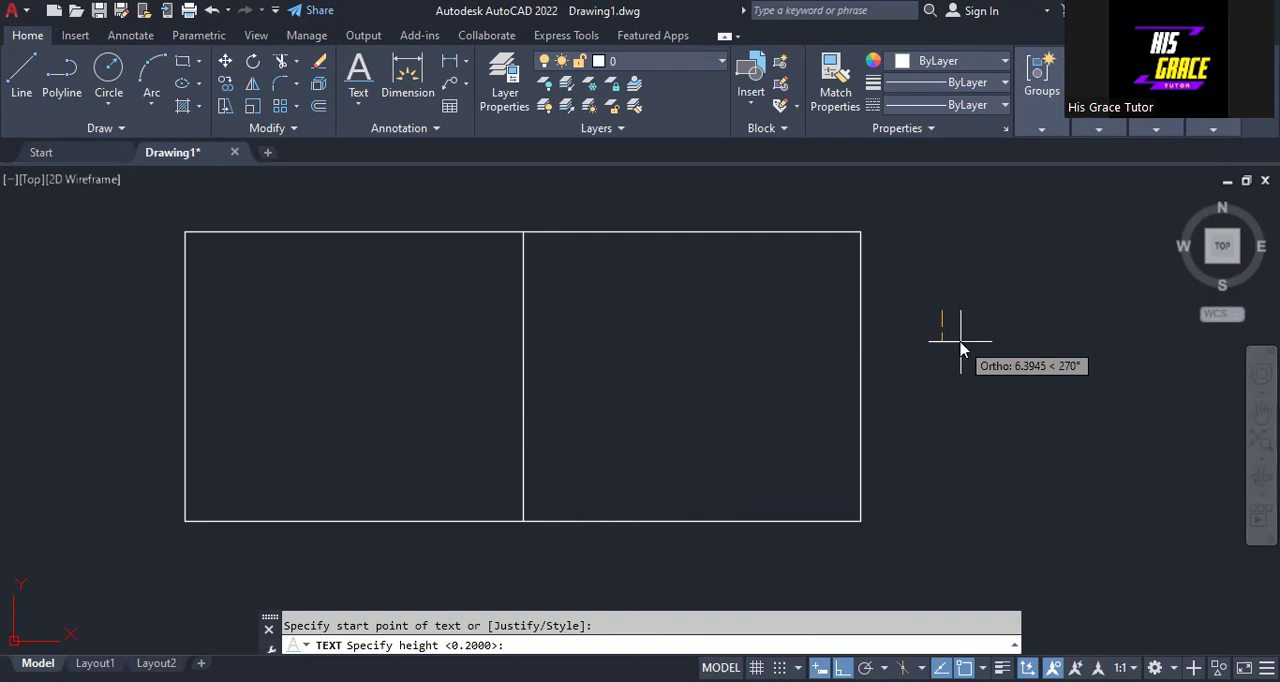
{"action": "type", "text": "2"}
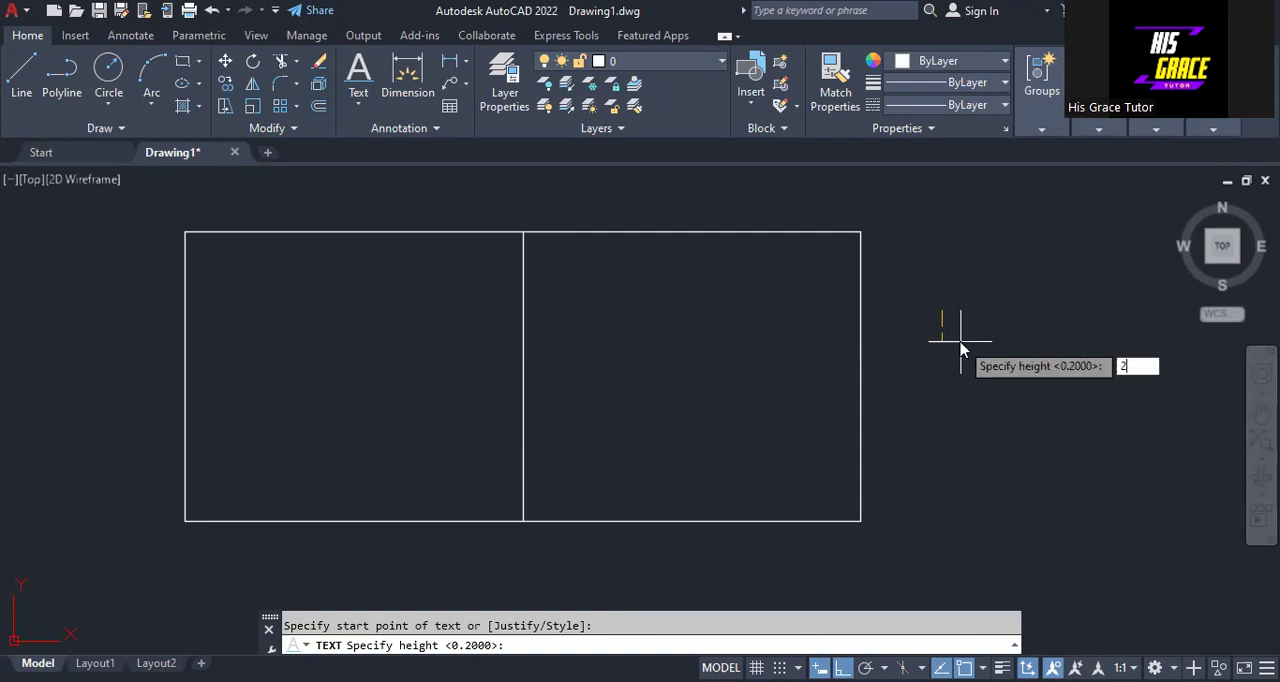
{"action": "key", "text": "Return"}
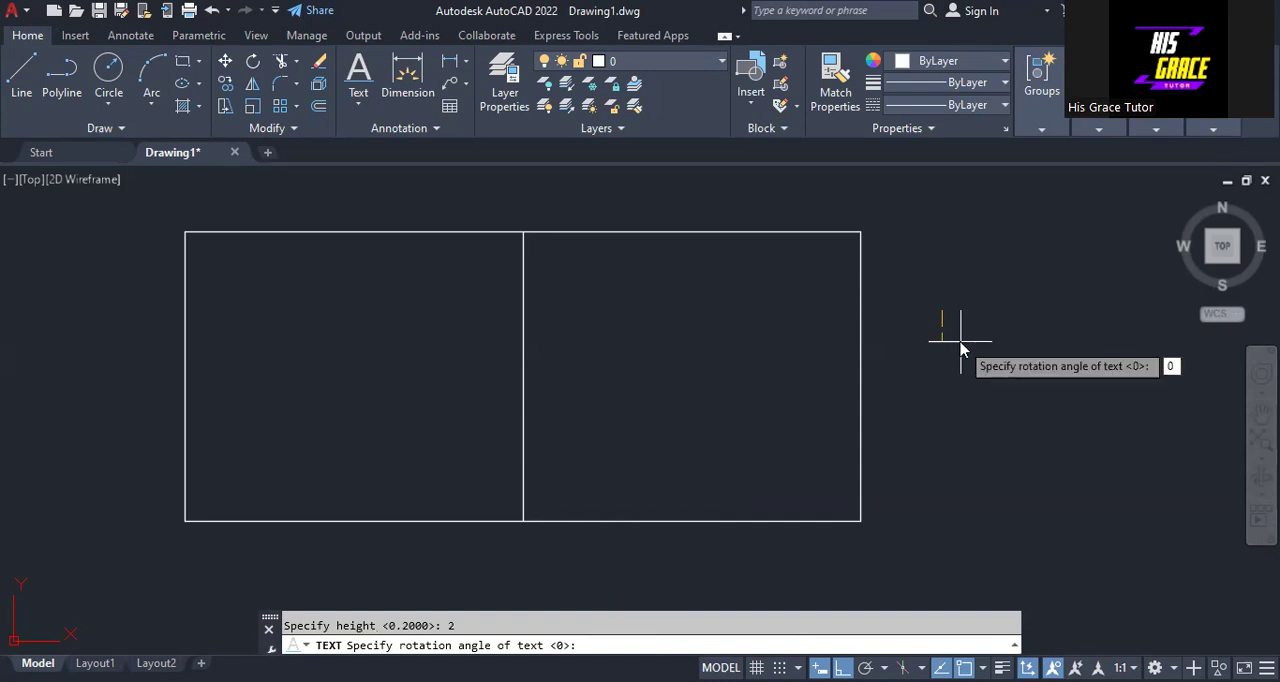
{"action": "key", "text": "Return"}
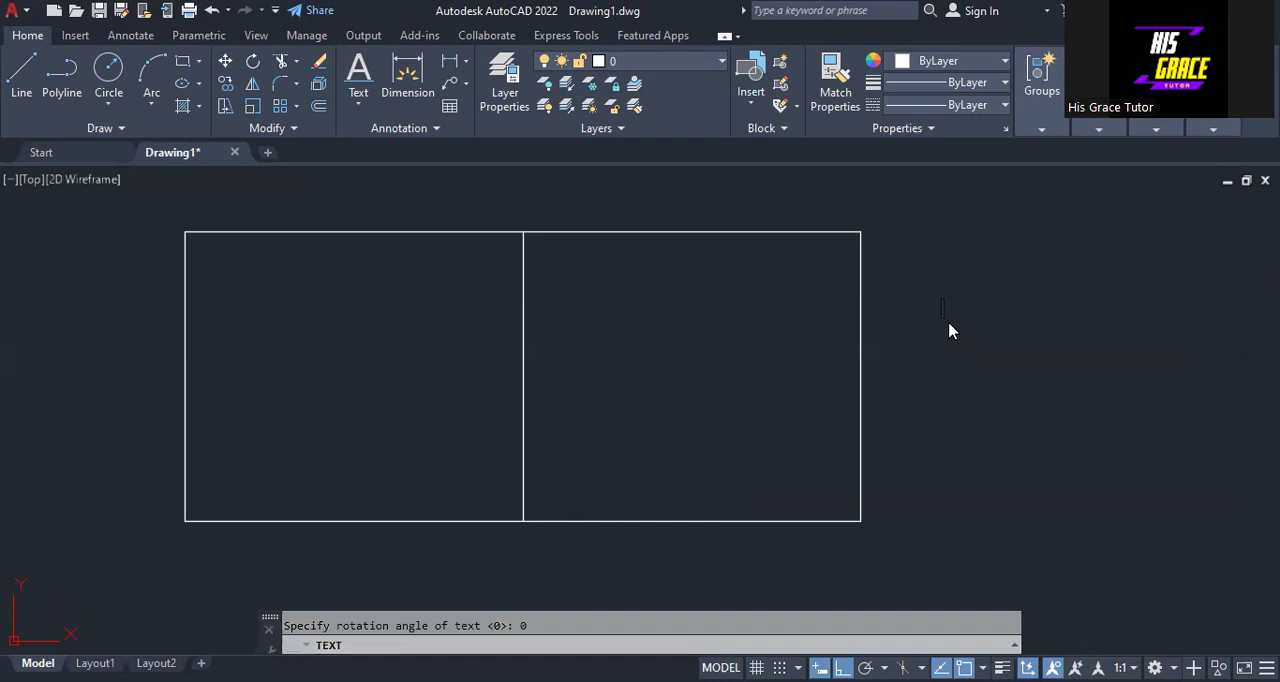
{"action": "type", "text": "A"}
{"action": "key", "text": "Return"}
{"action": "key", "text": "Return"}
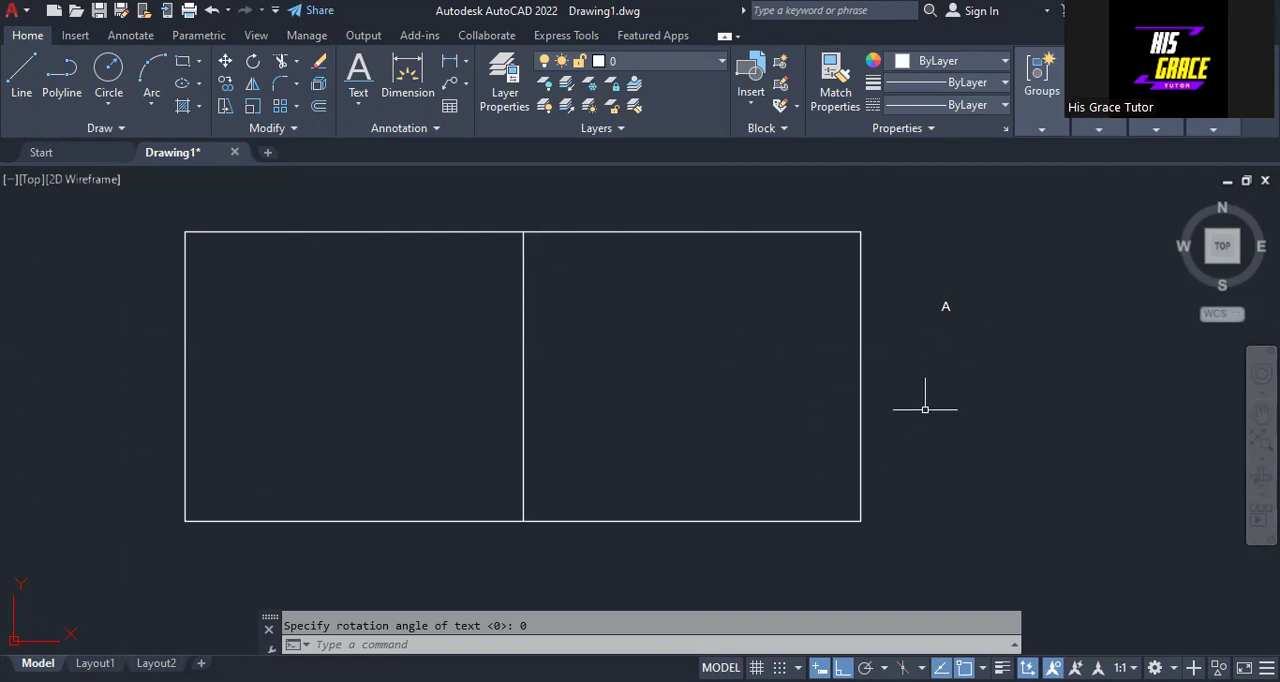
- Copy the letter A about 161 units horizontally to just outside the rectangle's left side
{"action": "left_click", "coordinate": [944, 307]}
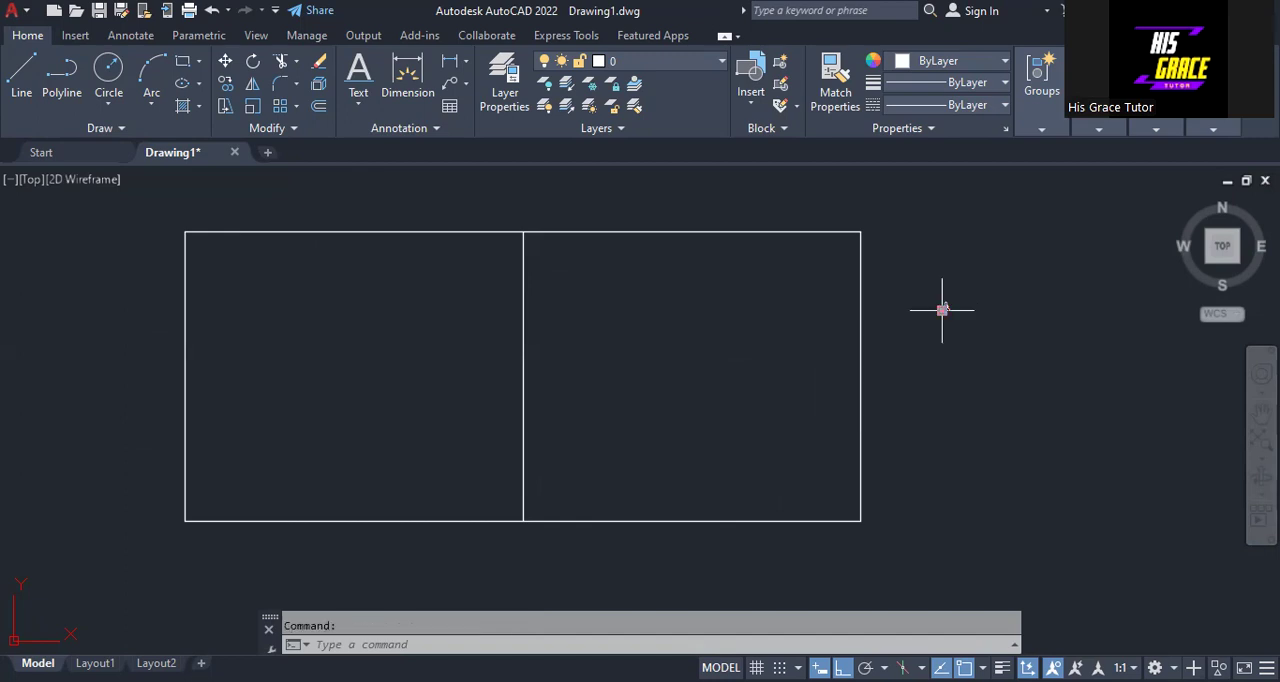
{"action": "right_click", "coordinate": [942, 314]}
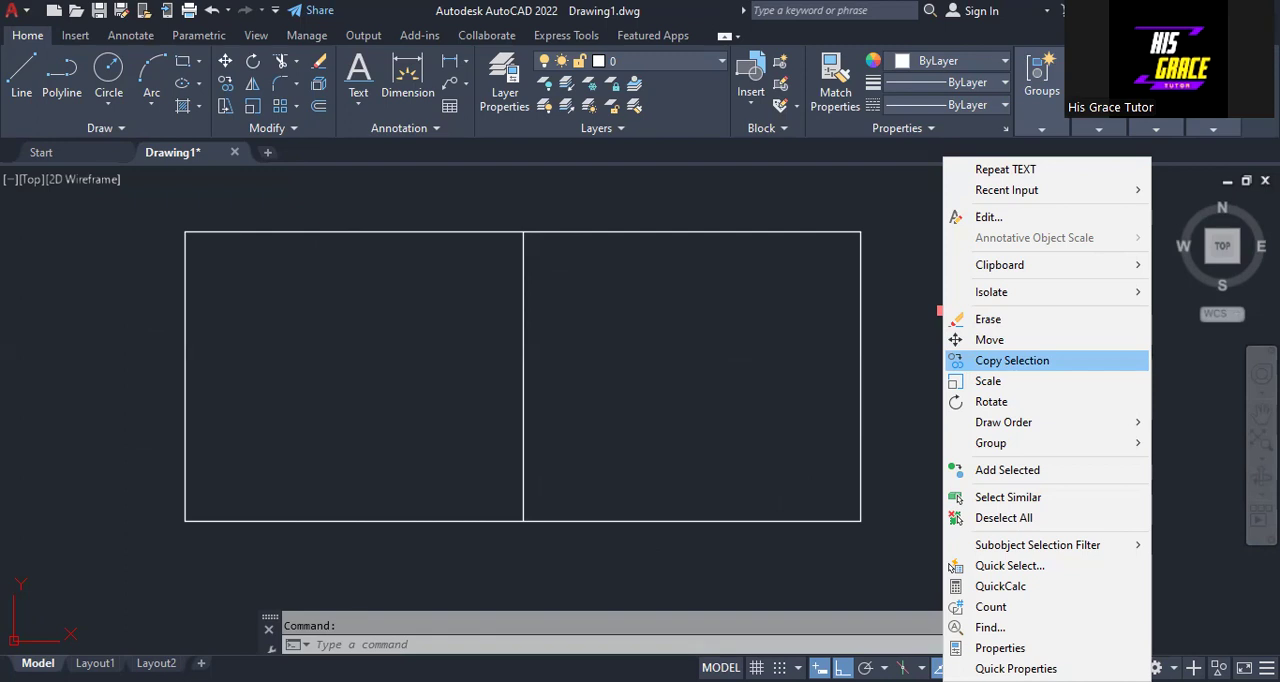
{"action": "left_click", "coordinate": [1012, 360]}
{"action": "left_click", "coordinate": [940, 310]}
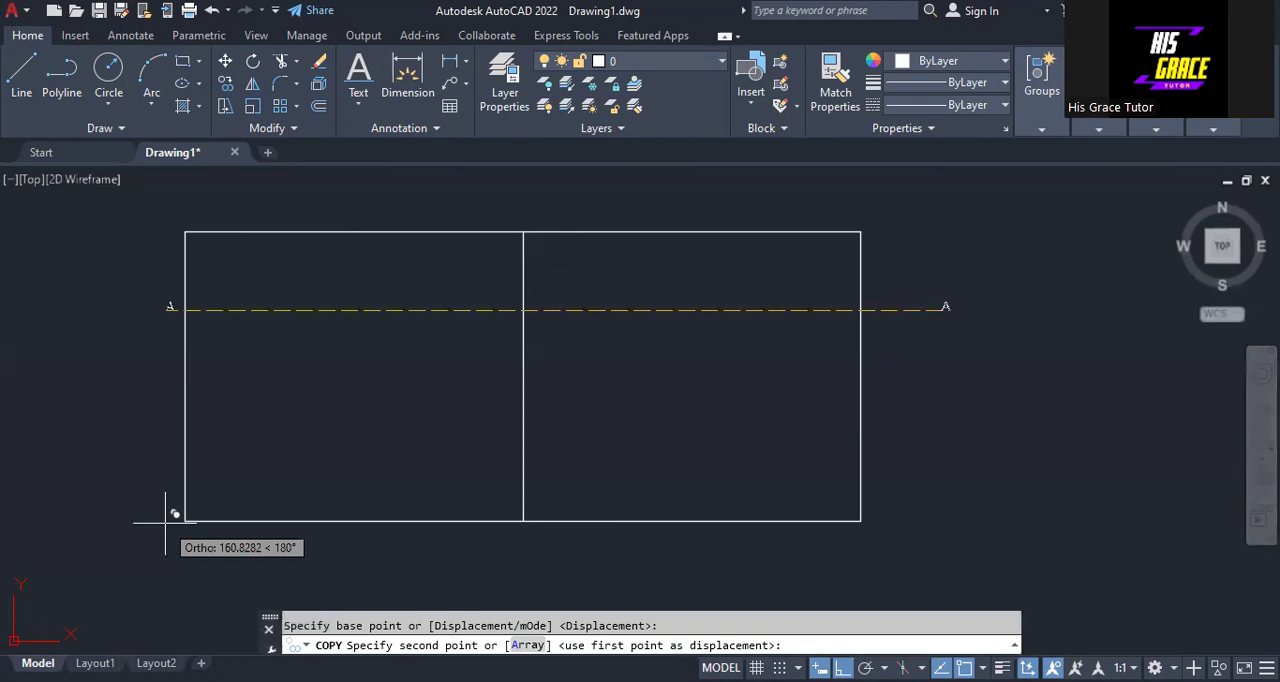
{"action": "left_click", "coordinate": [165, 350]}
{"action": "key", "text": "Escape"}
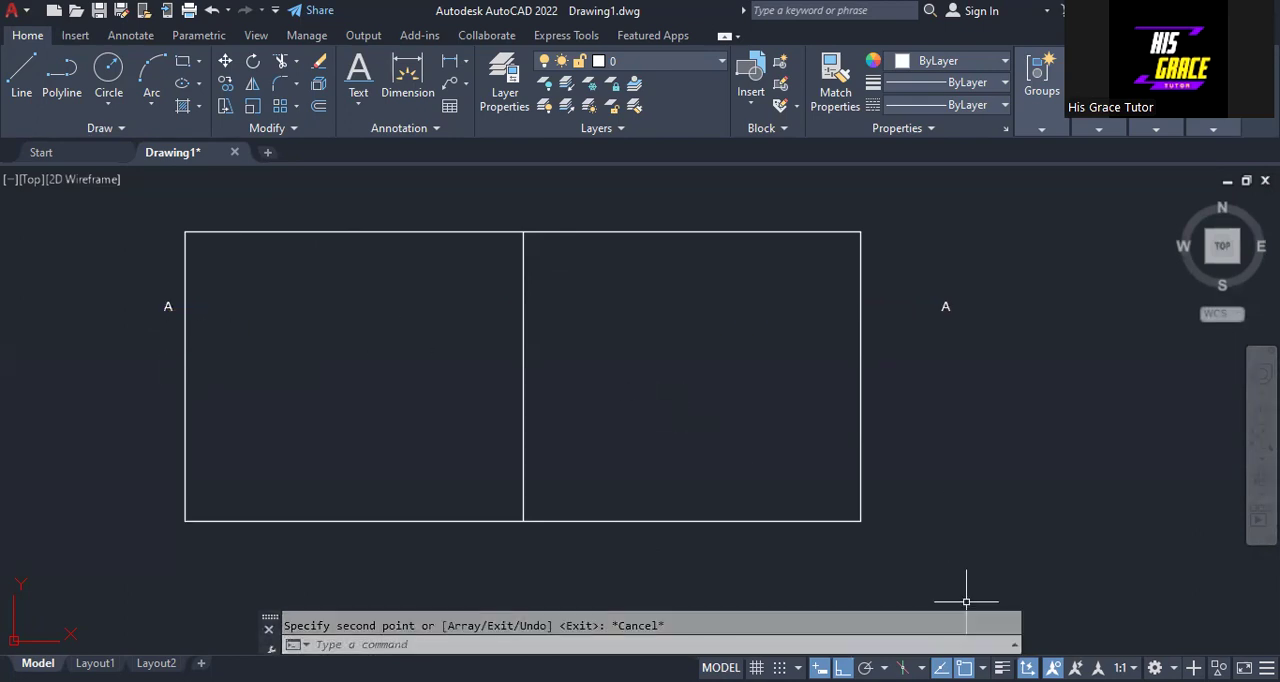
- Turn off Ortho mode and copy the original letter A to just outside all four corners of the rectangle
{"action": "key", "text": "F8"}
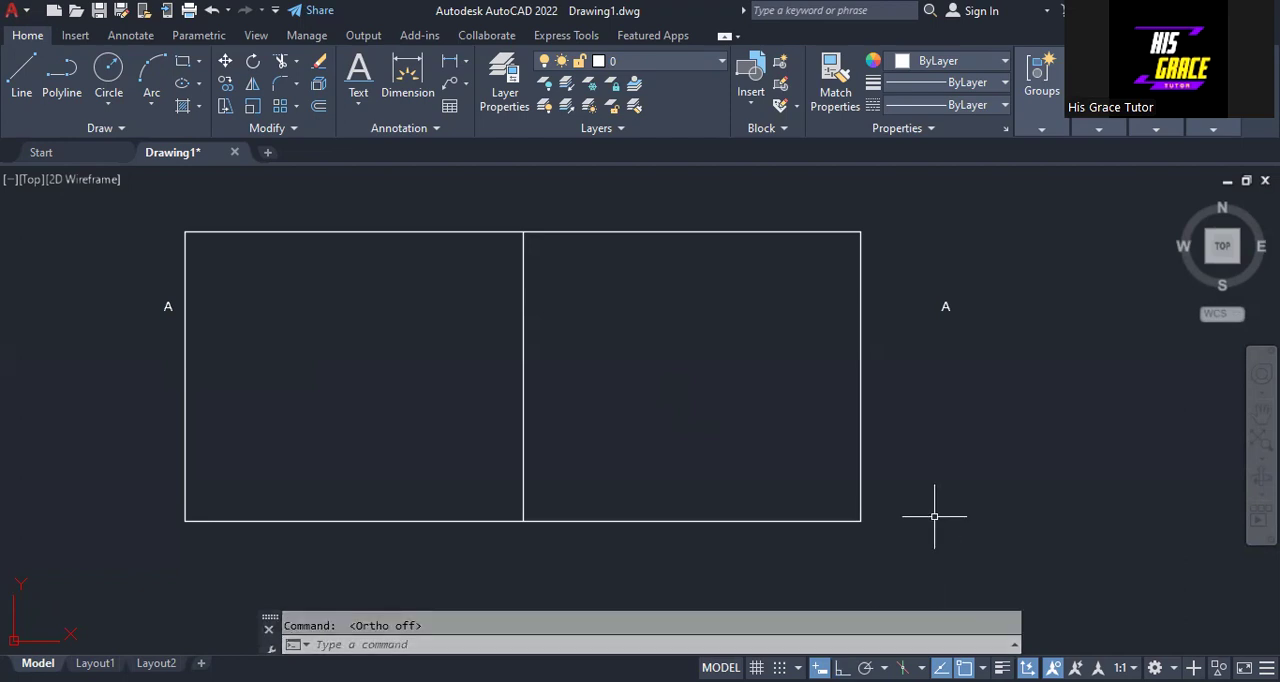
{"action": "right_click", "coordinate": [960, 316]}
{"action": "left_click", "coordinate": [1040, 326]}
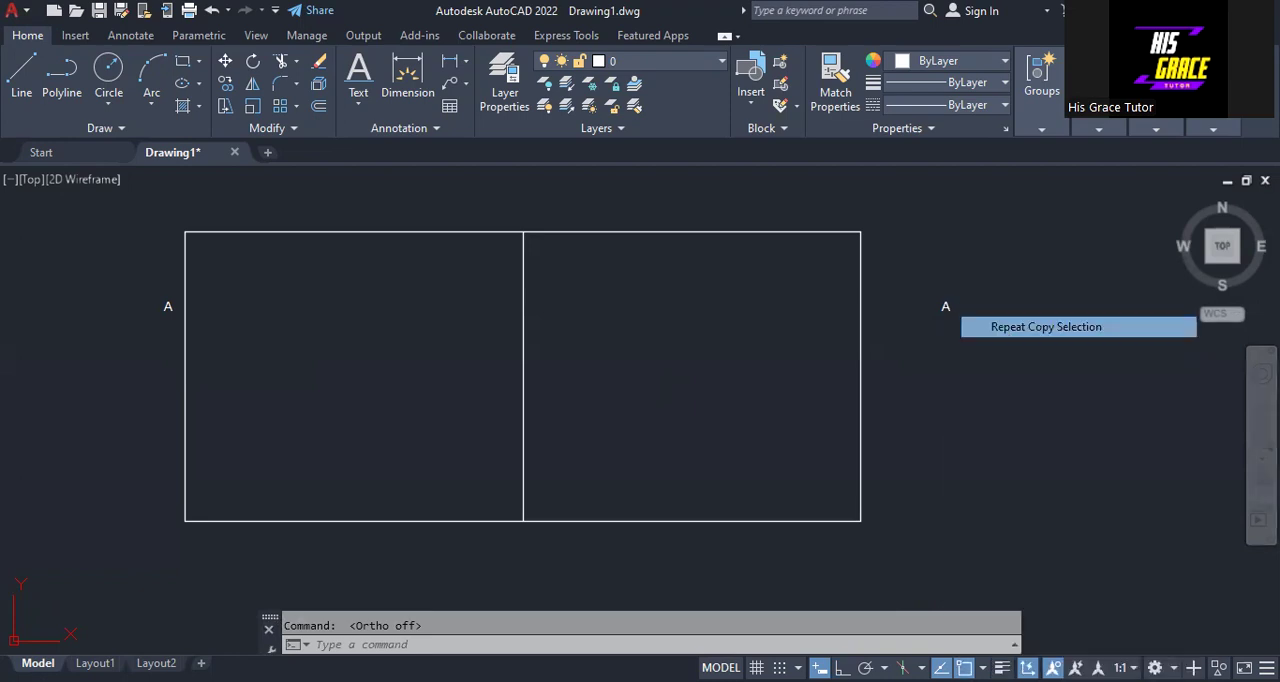
{"action": "left_click", "coordinate": [945, 307]}
{"action": "key", "text": "Return"}
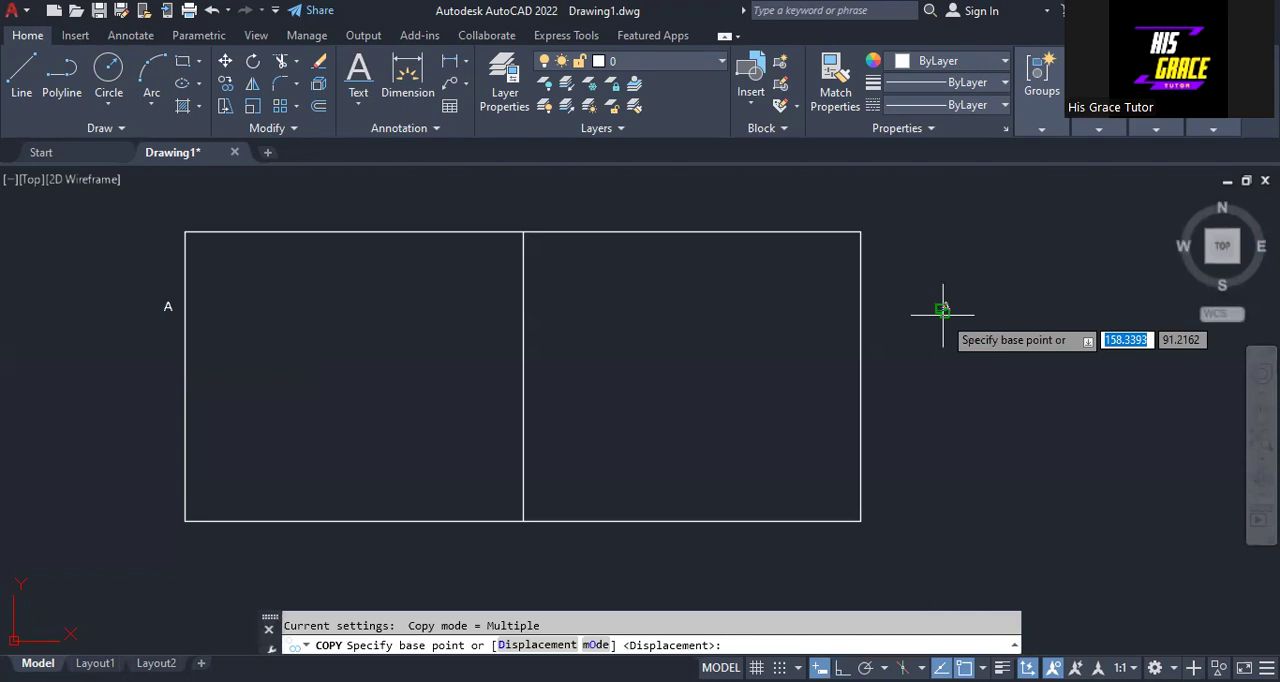
{"action": "left_click", "coordinate": [943, 310]}
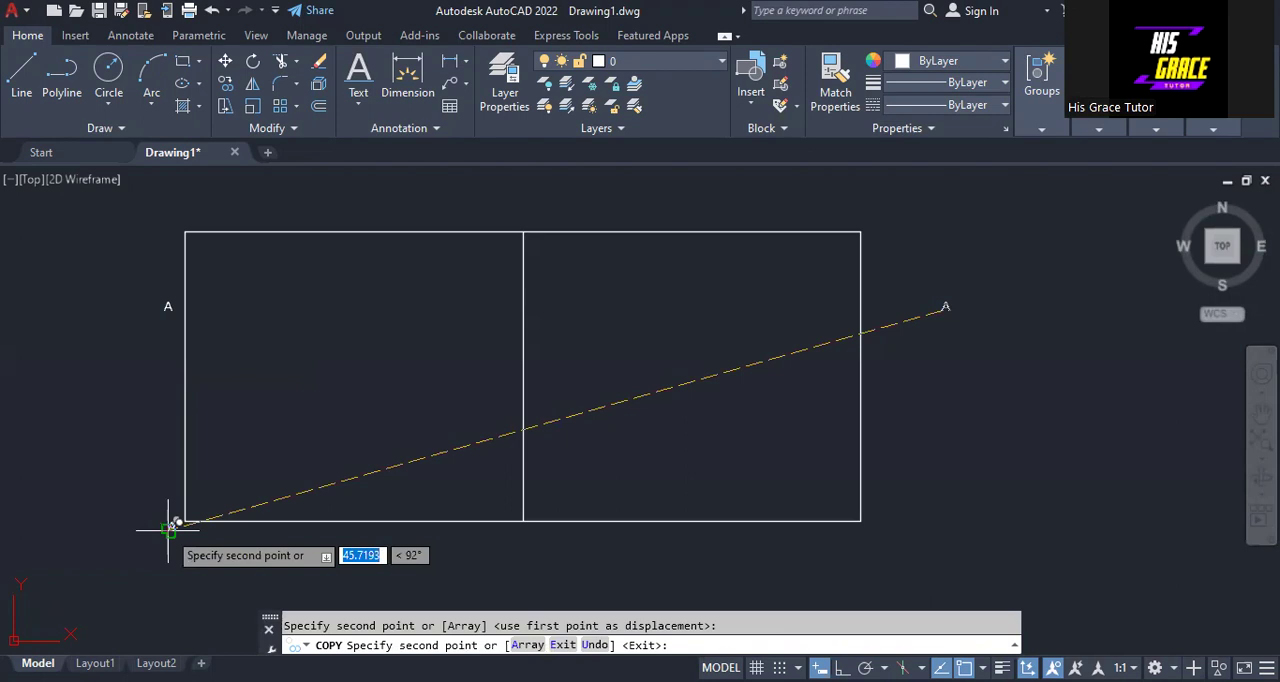
{"action": "left_click", "coordinate": [875, 527]}
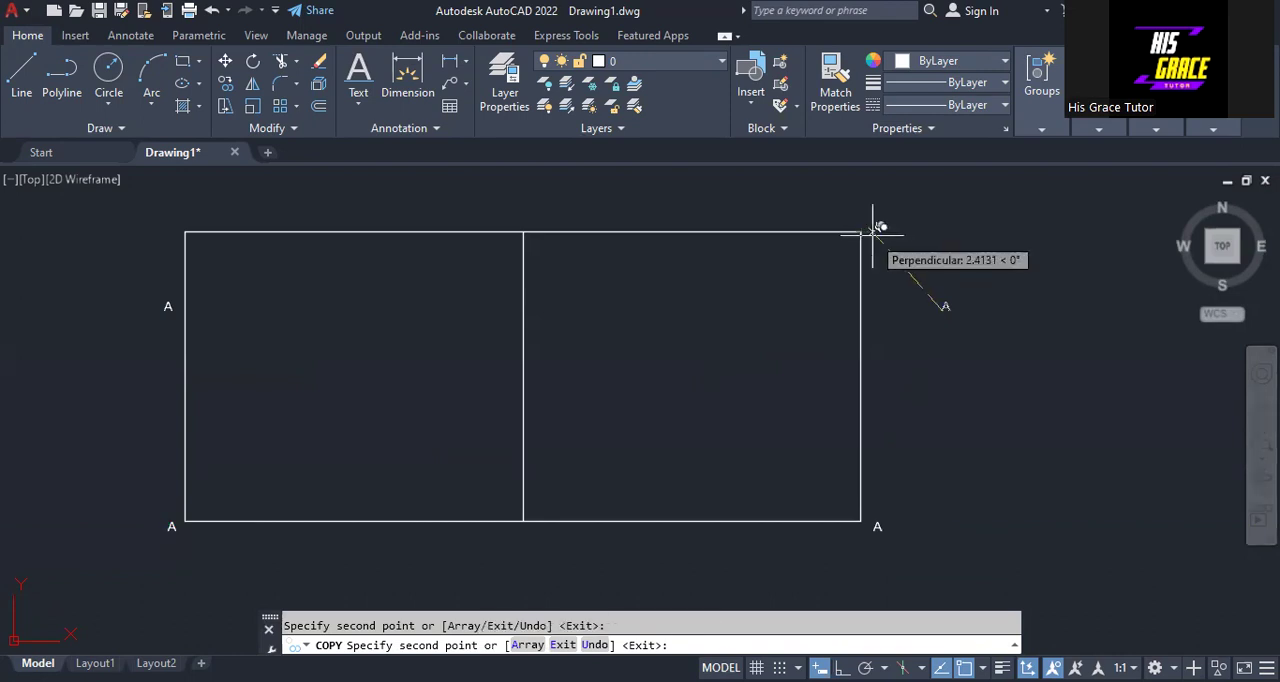
{"action": "left_click", "coordinate": [875, 228]}
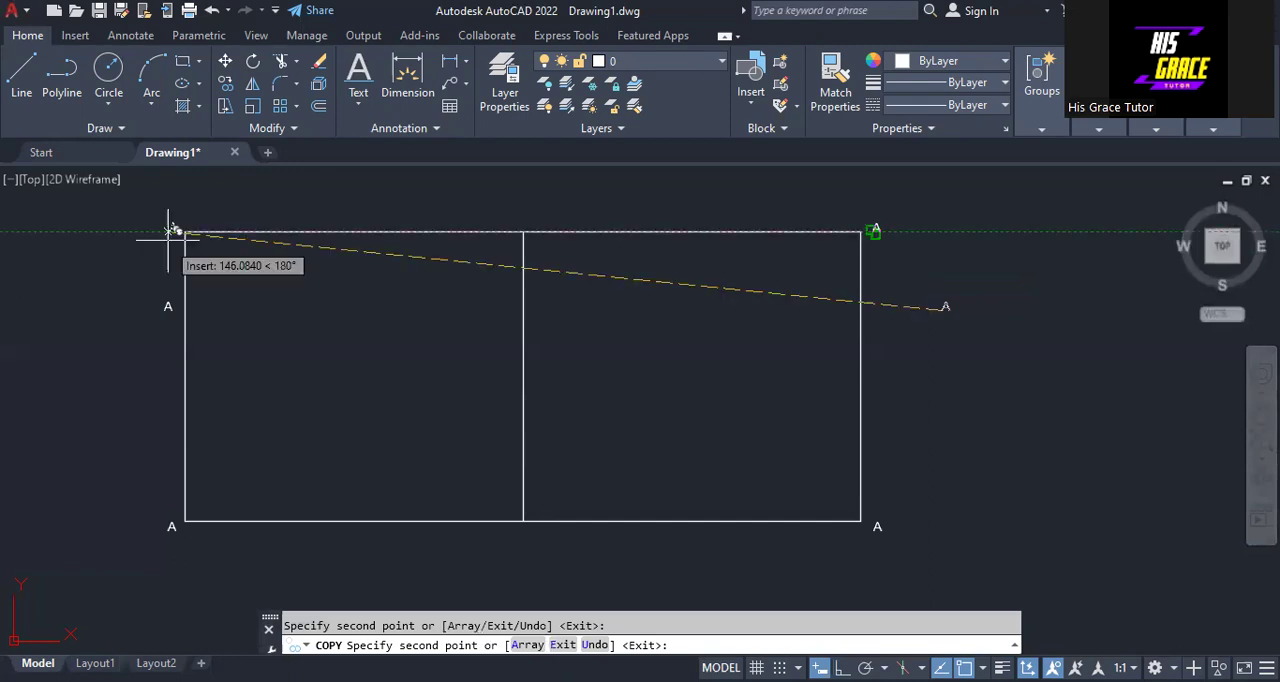
{"action": "left_click", "coordinate": [172, 231]}
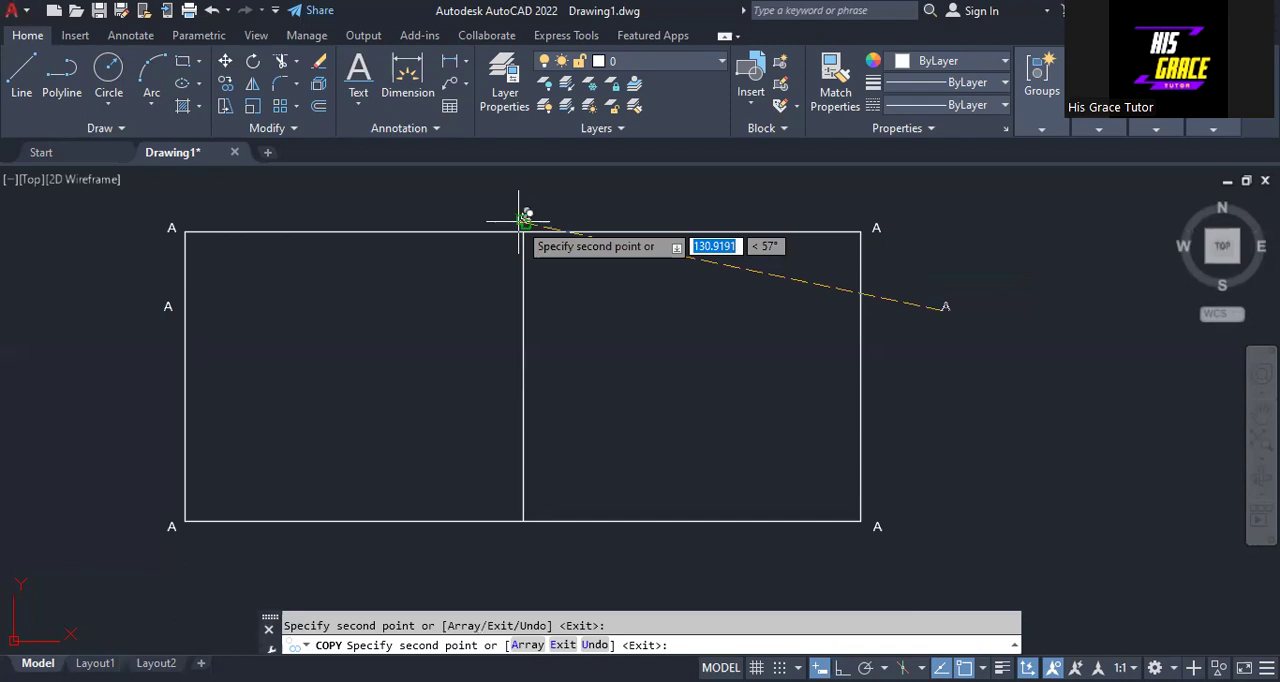
- Place further copies of the letter A just beyond the upper and lower ends of the vertical middle line
{"action": "left_click", "coordinate": [523, 220]}
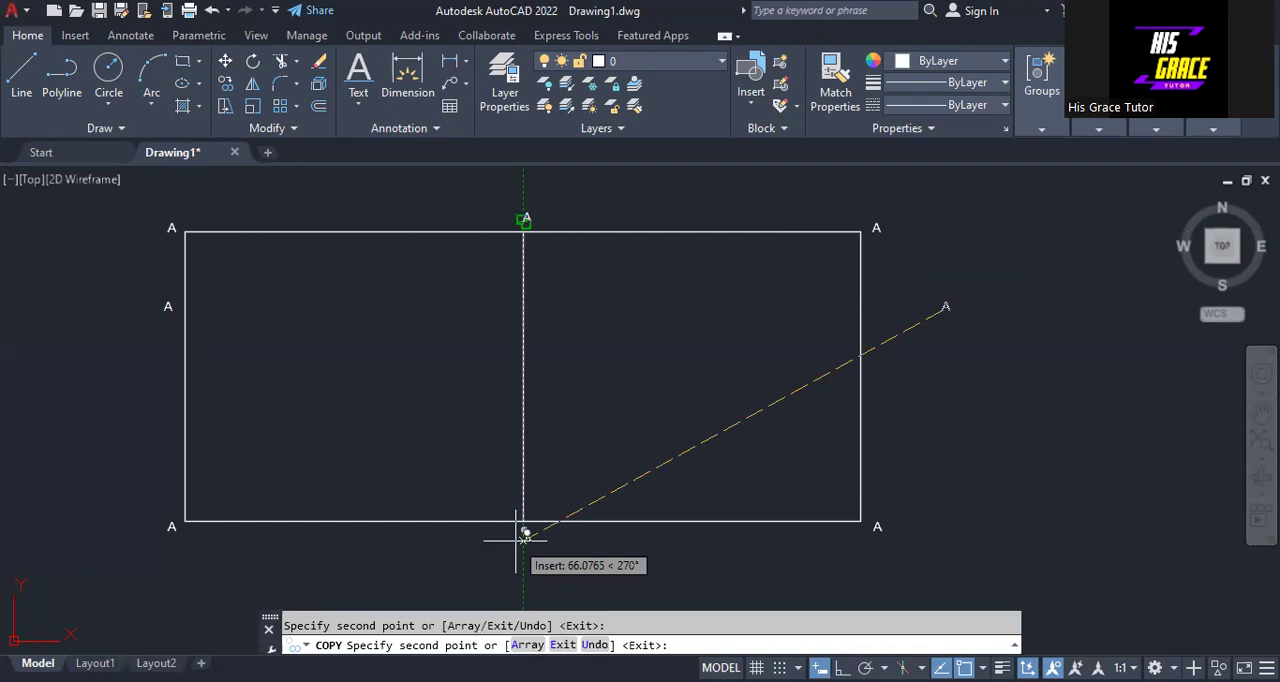
{"action": "left_click", "coordinate": [523, 537]}
{"action": "key", "text": "Escape"}
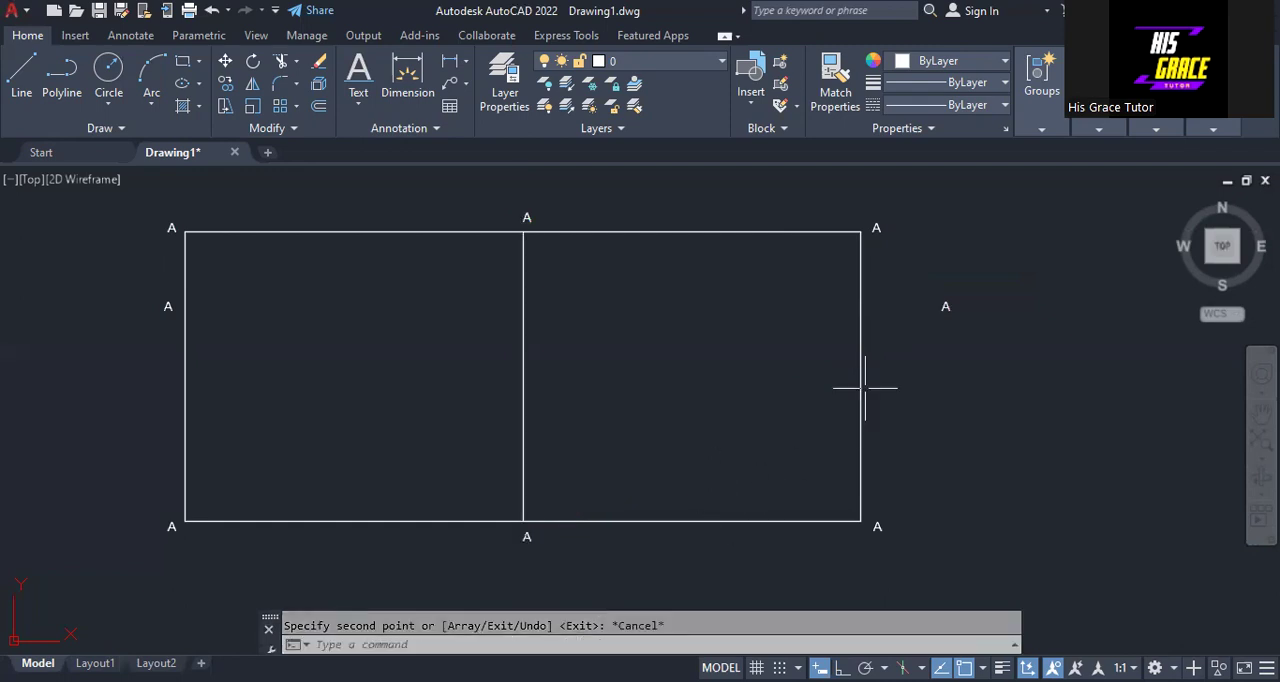
- Erase the two spare letters A outside the rectangle's left and right sides, keeping those at the corners and middle line
{"action": "left_click", "coordinate": [943, 307]}
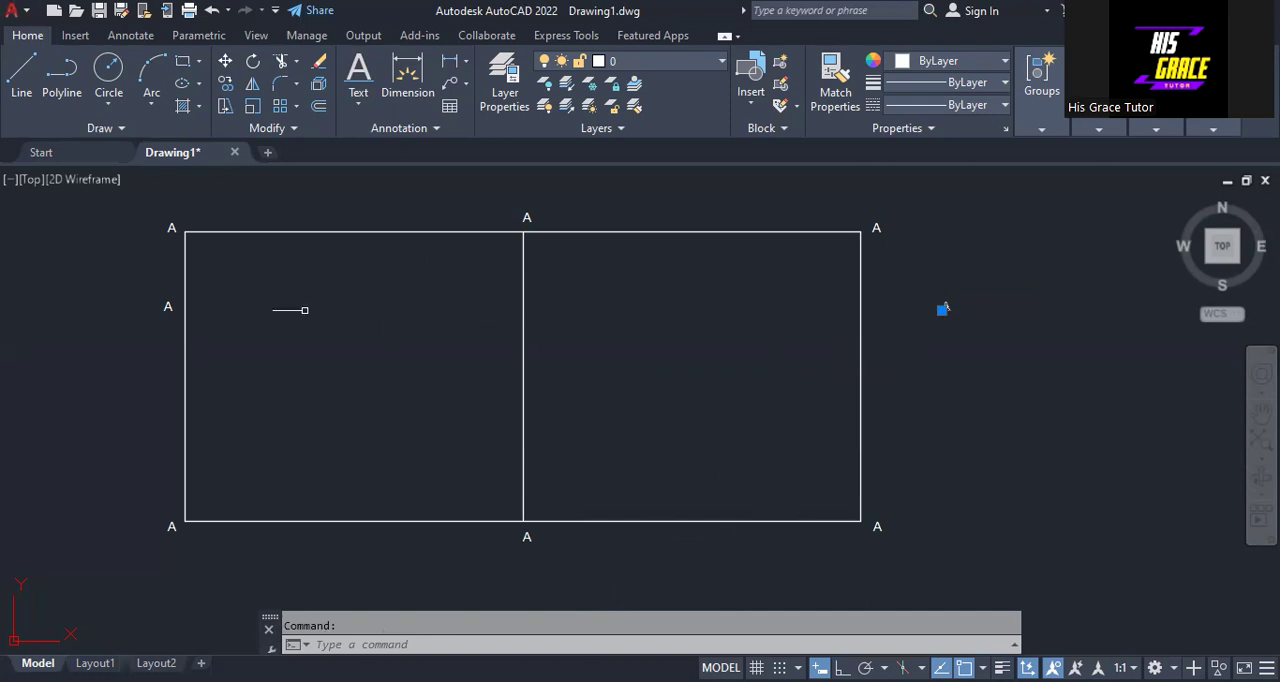
{"action": "left_click", "coordinate": [163, 308]}
{"action": "right_click", "coordinate": [203, 365]}
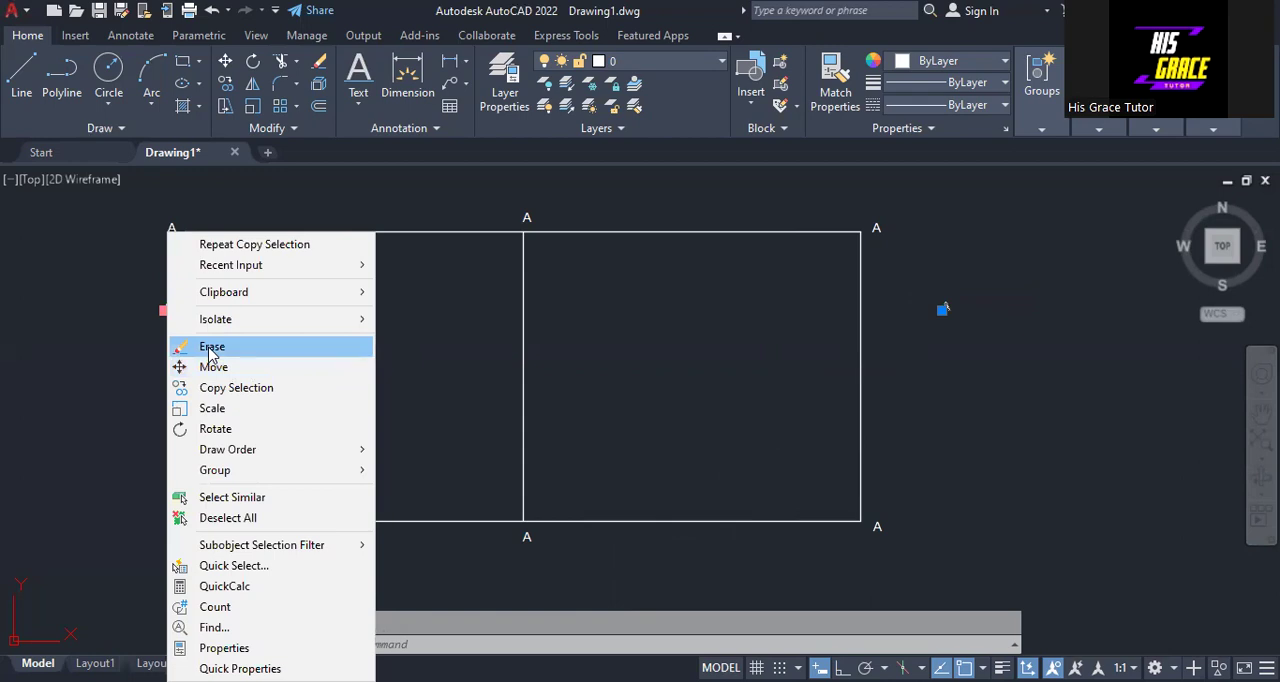
{"action": "left_click", "coordinate": [210, 349]}
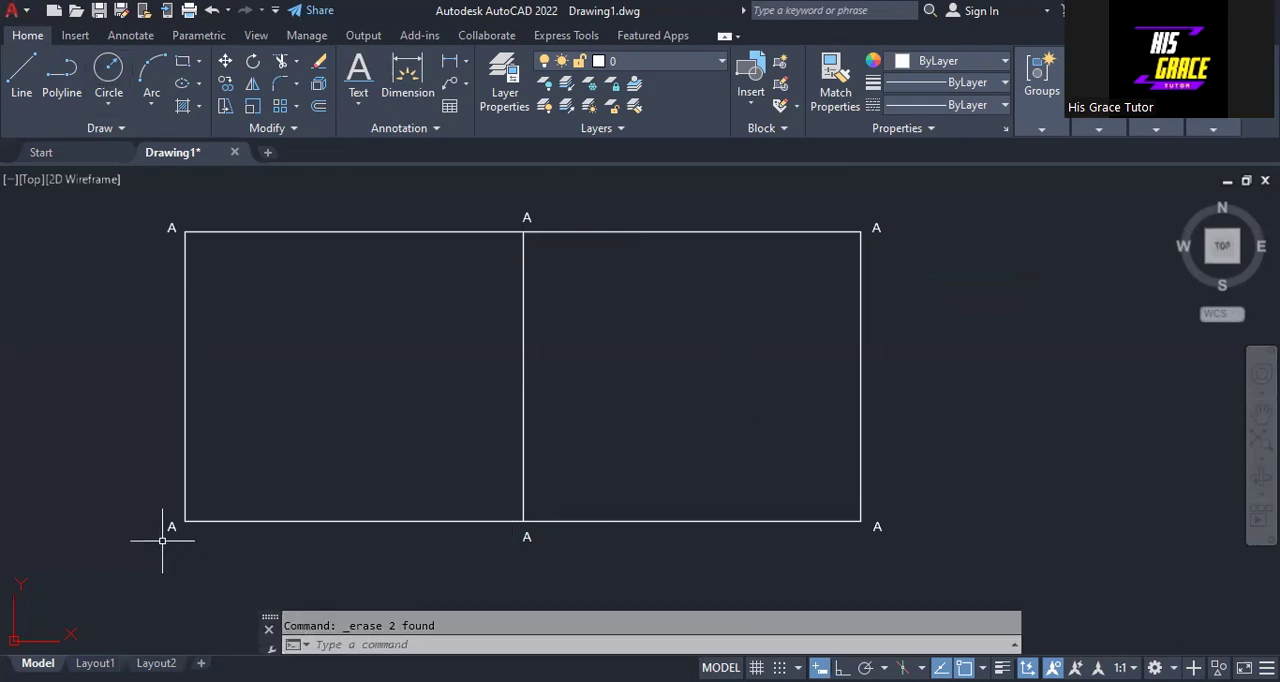
- Change the letter at the rectangle's lower-right corner to B
{"action": "left_click", "coordinate": [878, 528]}
{"action": "right_click", "coordinate": [876, 533]}
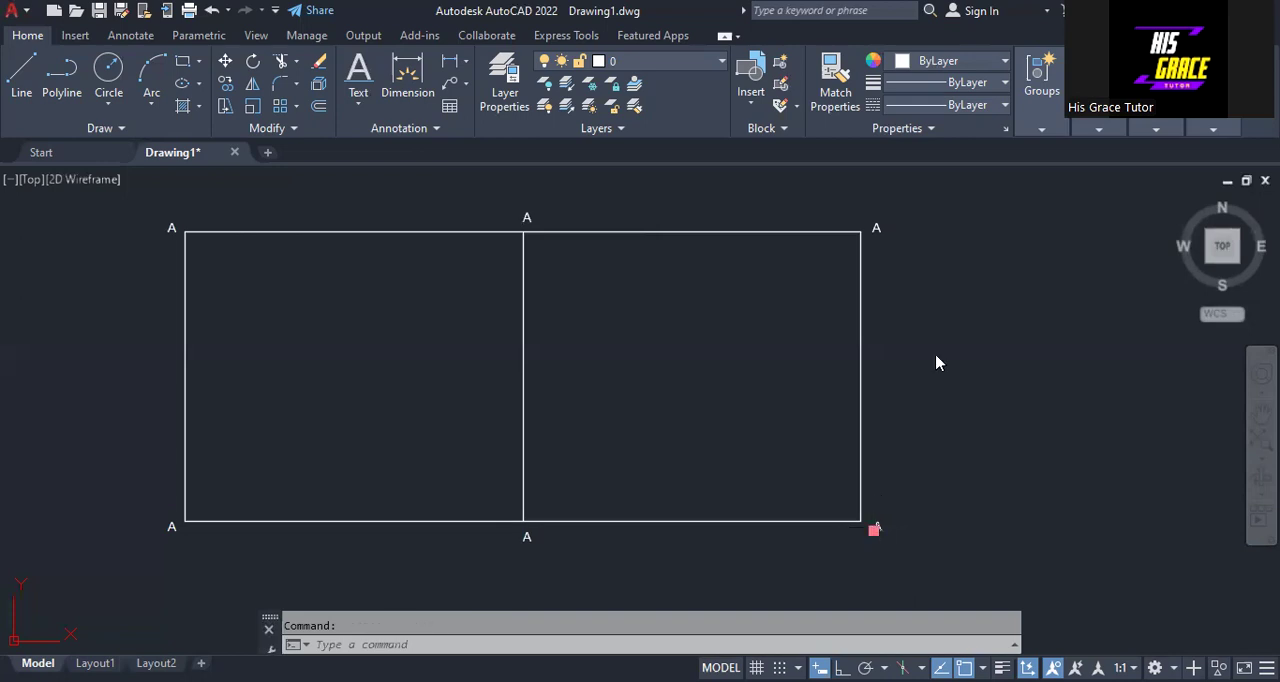
{"action": "left_click", "coordinate": [950, 66]}
{"action": "type", "text": "B"}
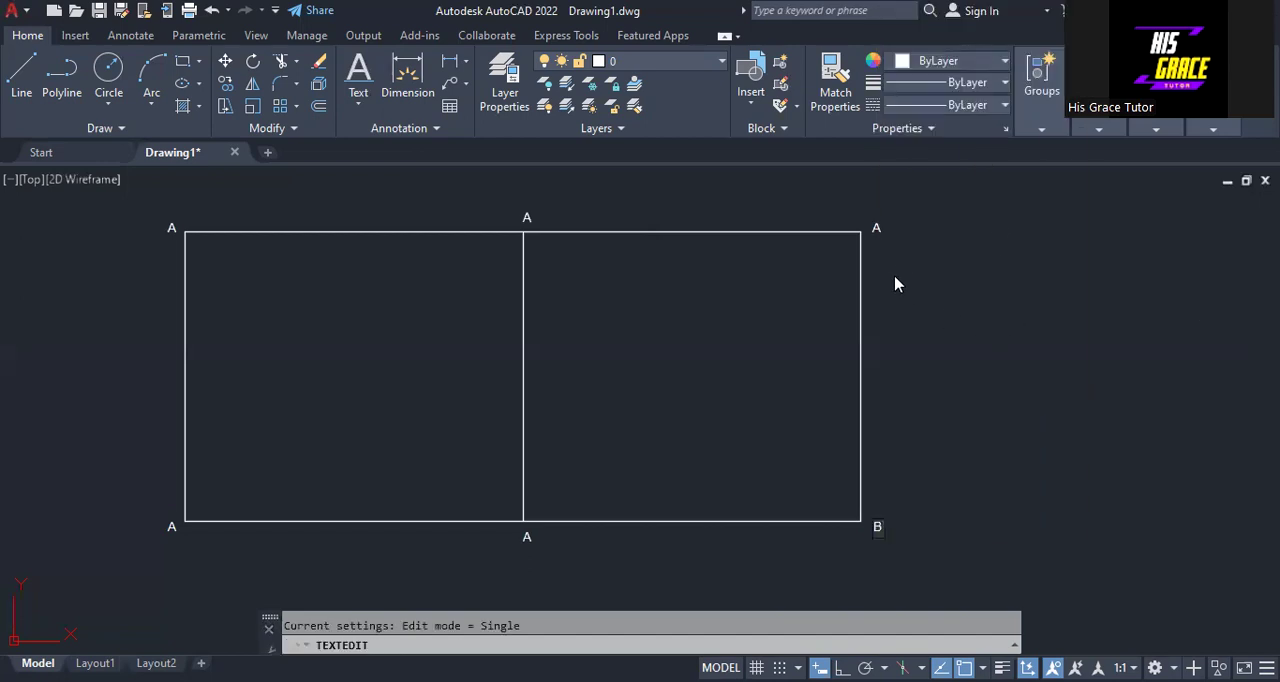
{"action": "left_click", "coordinate": [877, 230]}
- Change the letter at the rectangle's upper-right corner to C
{"action": "left_click", "coordinate": [877, 230]}
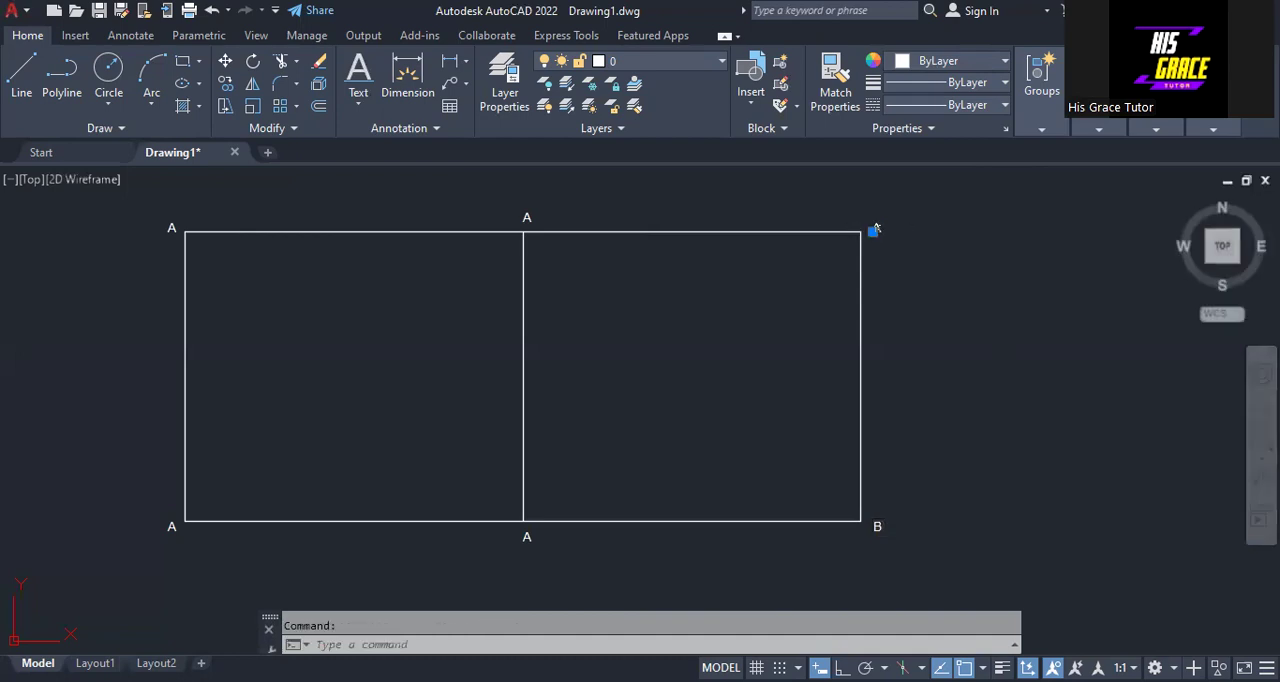
{"action": "right_click", "coordinate": [877, 234]}
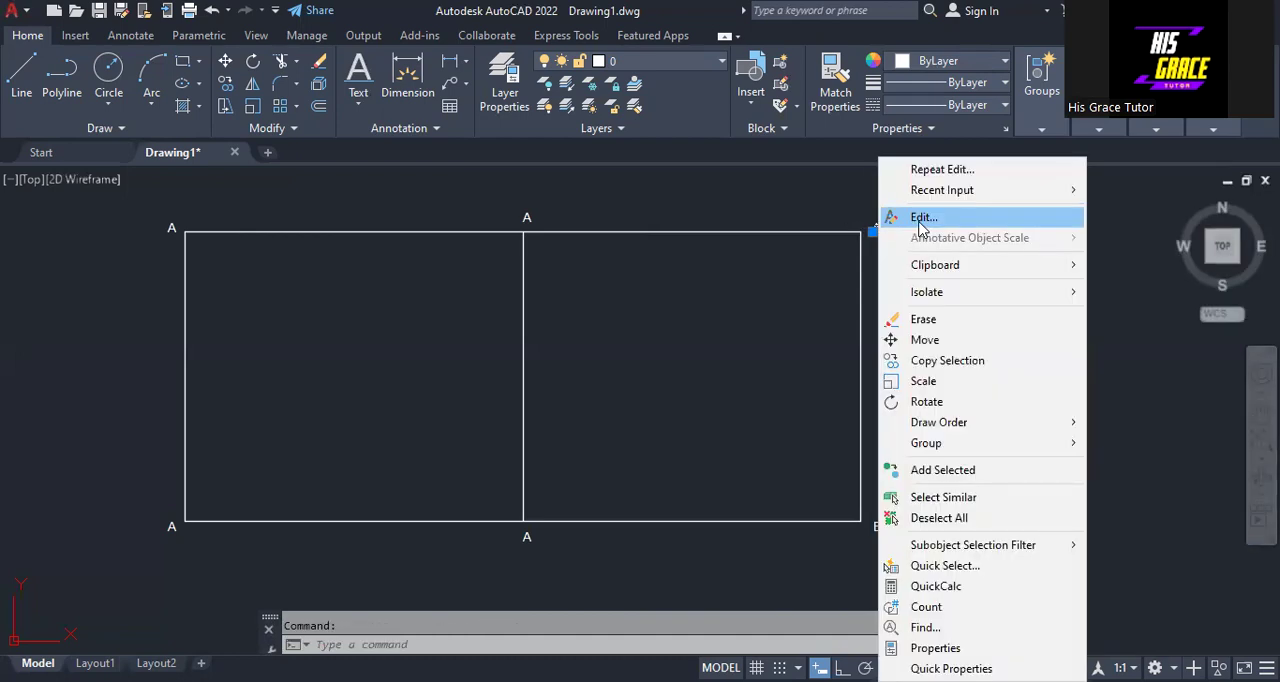
{"action": "left_click", "coordinate": [918, 217]}
{"action": "type", "text": "C"}
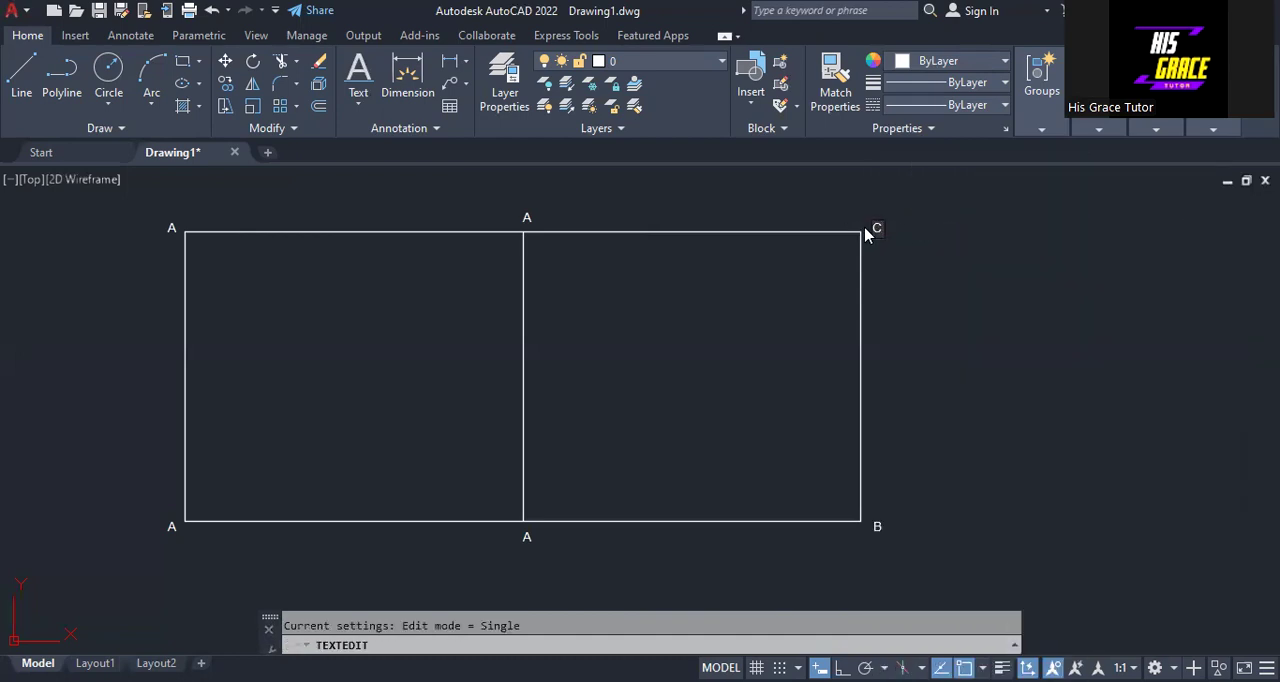
{"action": "key", "text": "Escape"}
- Change the letter at the rectangle's upper-left corner to D
{"action": "right_click", "coordinate": [173, 228]}
{"action": "key", "text": "Escape"}
{"action": "left_click", "coordinate": [171, 229]}
{"action": "right_click", "coordinate": [171, 229]}
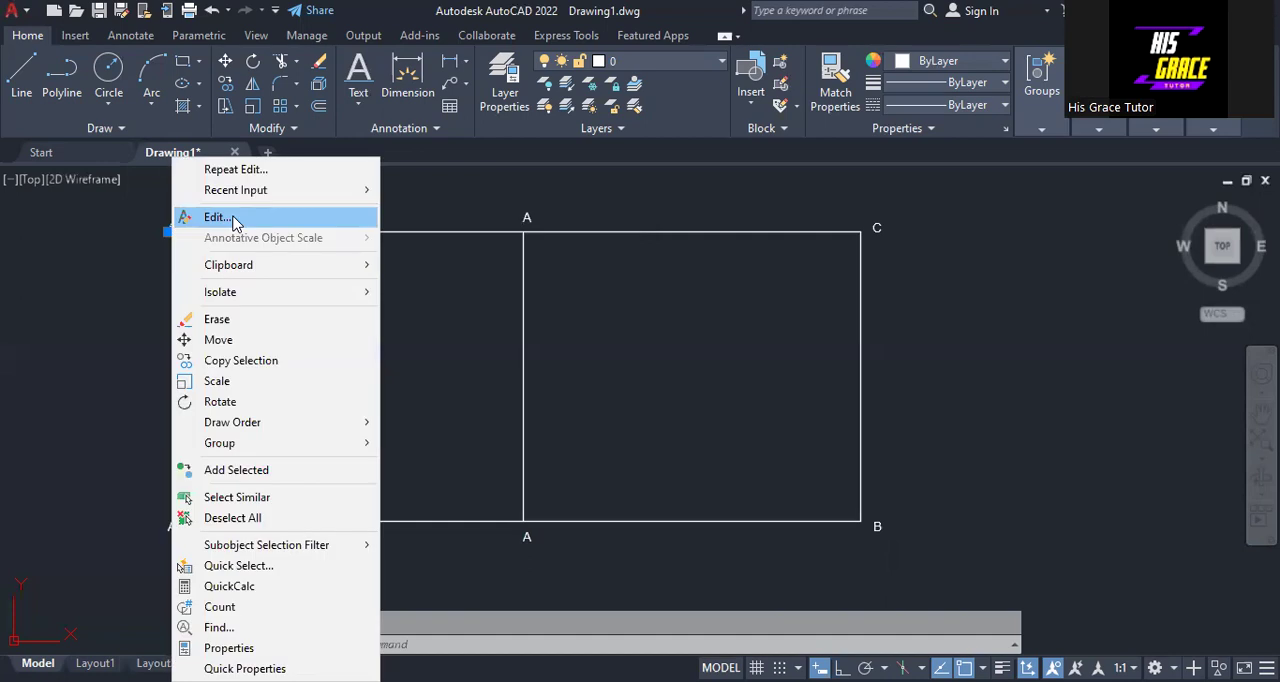
{"action": "left_click", "coordinate": [215, 217]}
{"action": "type", "text": "D"}
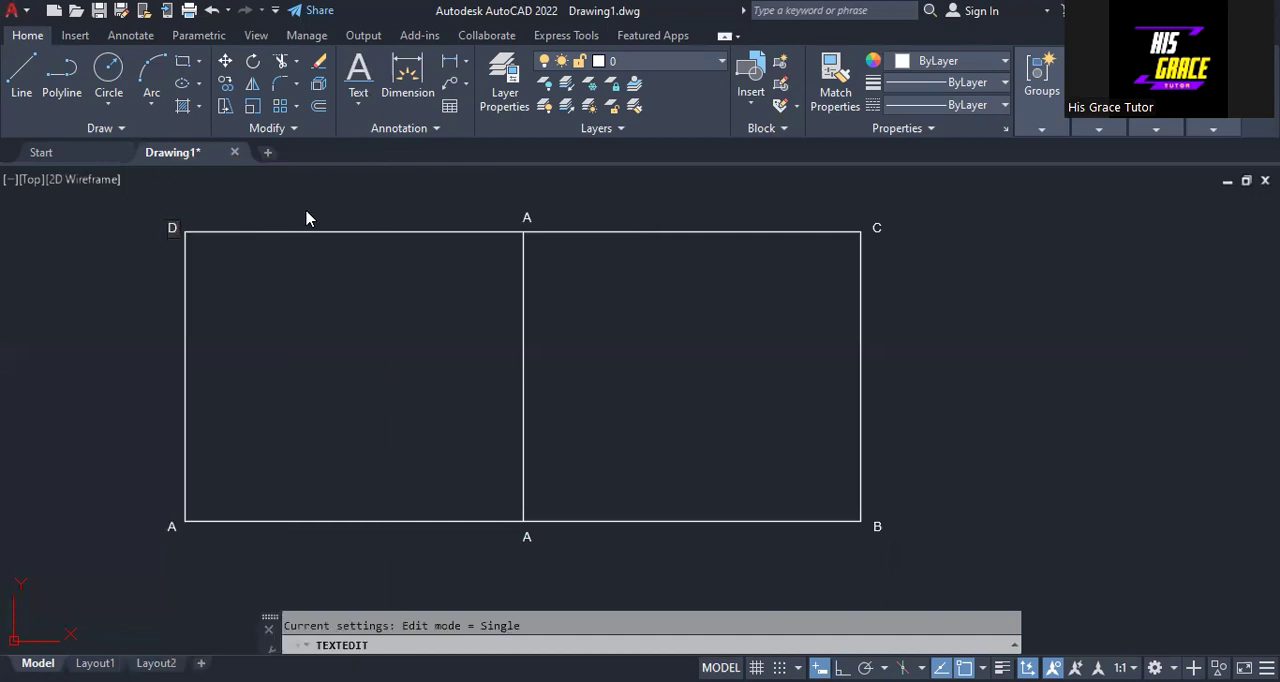
- Change the letter above the upper end of the vertical middle line to E
{"action": "left_click", "coordinate": [527, 217]}
{"action": "left_click", "coordinate": [527, 217]}
{"action": "right_click", "coordinate": [527, 217]}
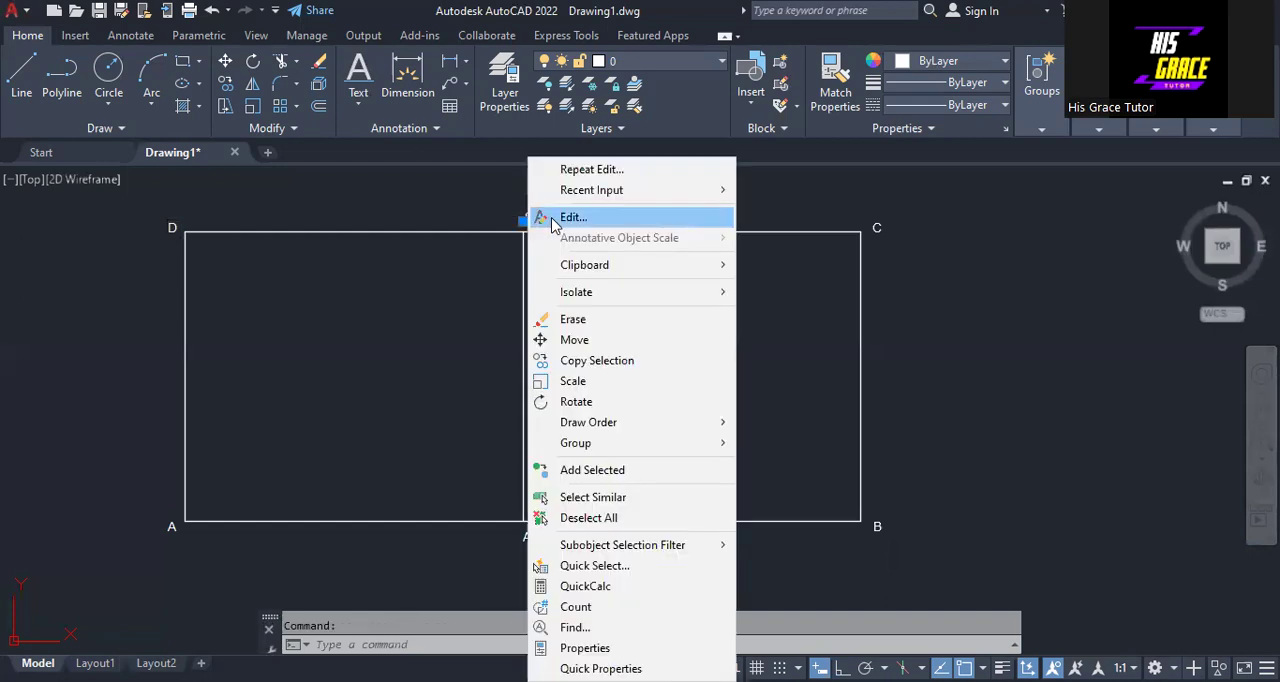
{"action": "left_click", "coordinate": [572, 217]}
{"action": "type", "text": "E"}
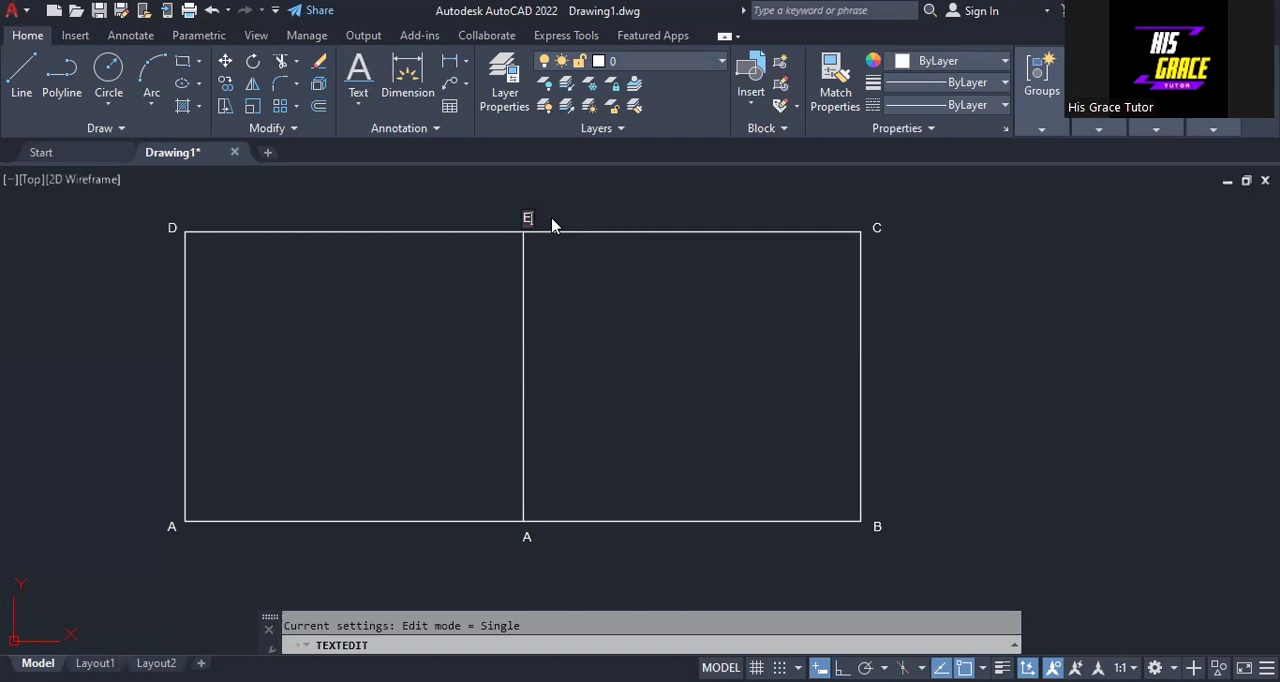
- Change the letter below the lower end of the vertical middle line to F
{"action": "left_click", "coordinate": [522, 543]}
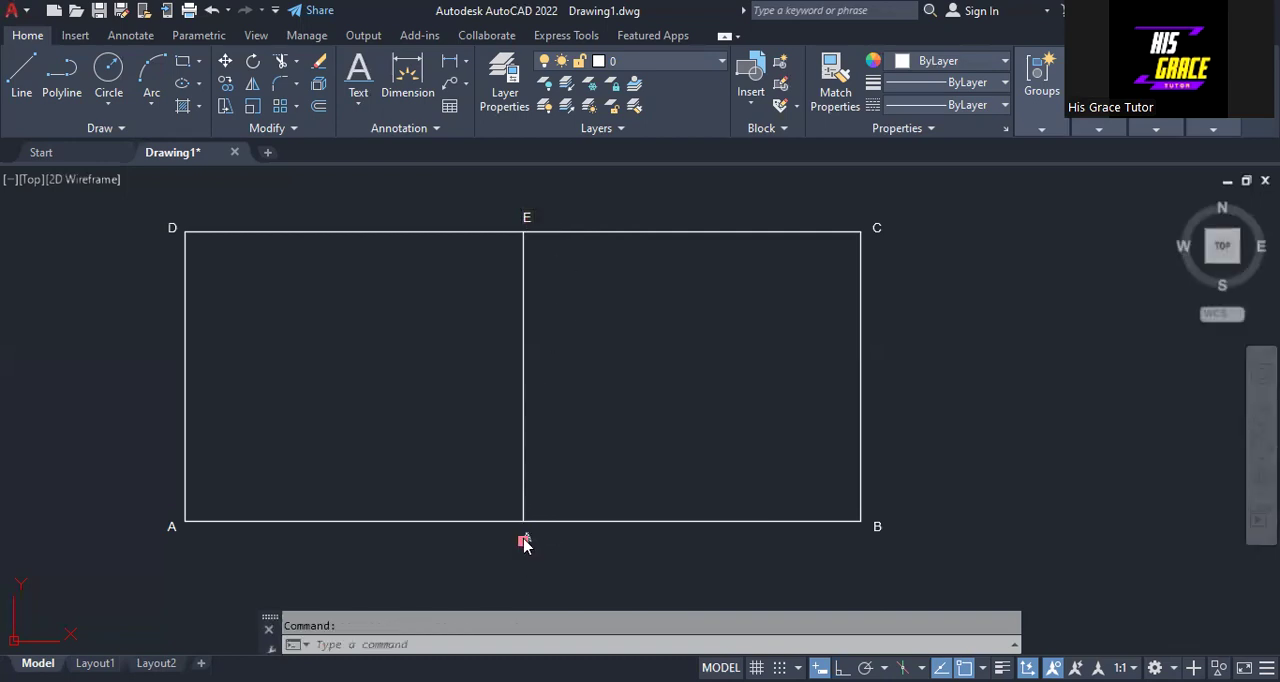
{"action": "right_click", "coordinate": [523, 540]}
{"action": "left_click", "coordinate": [570, 73]}
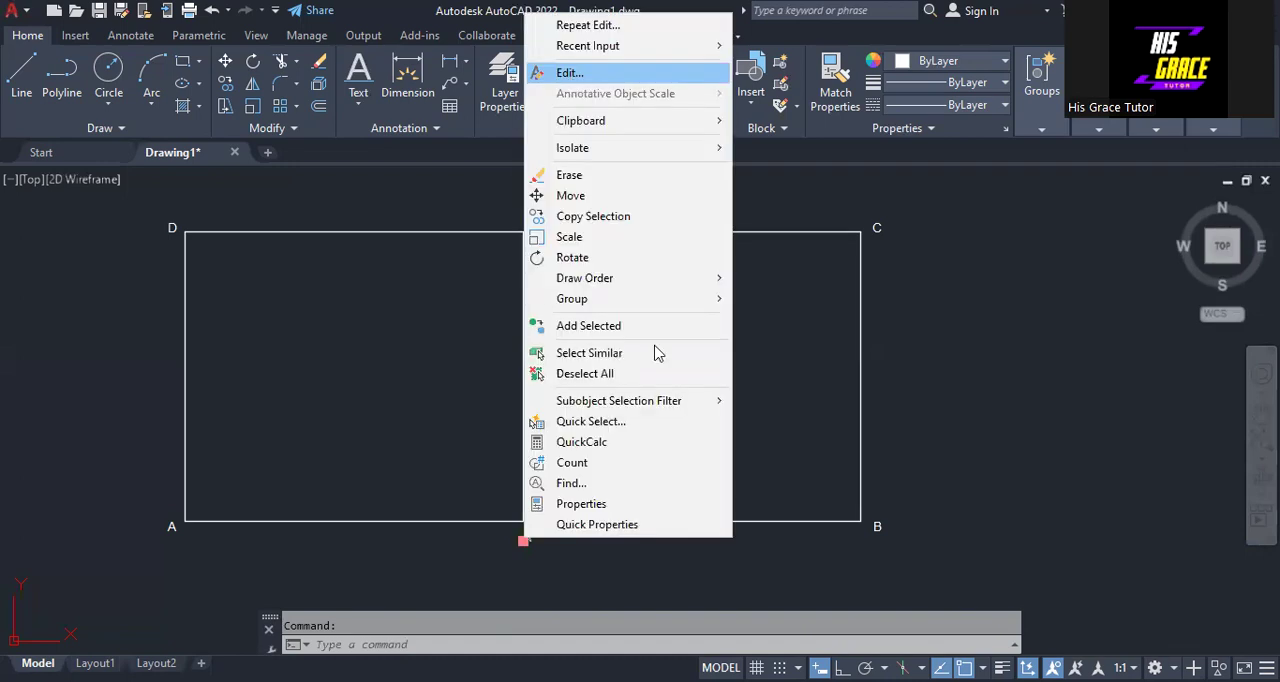
{"action": "key", "text": "Escape"}
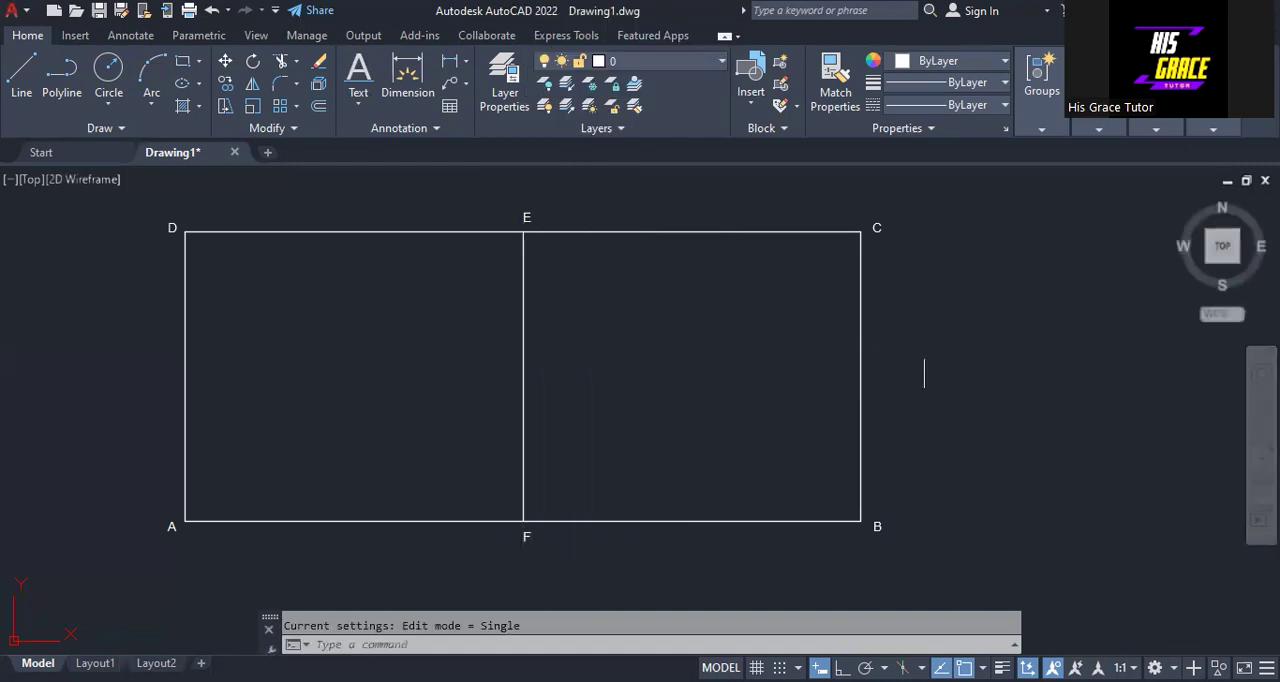
{"action": "left_click", "coordinate": [523, 540]}
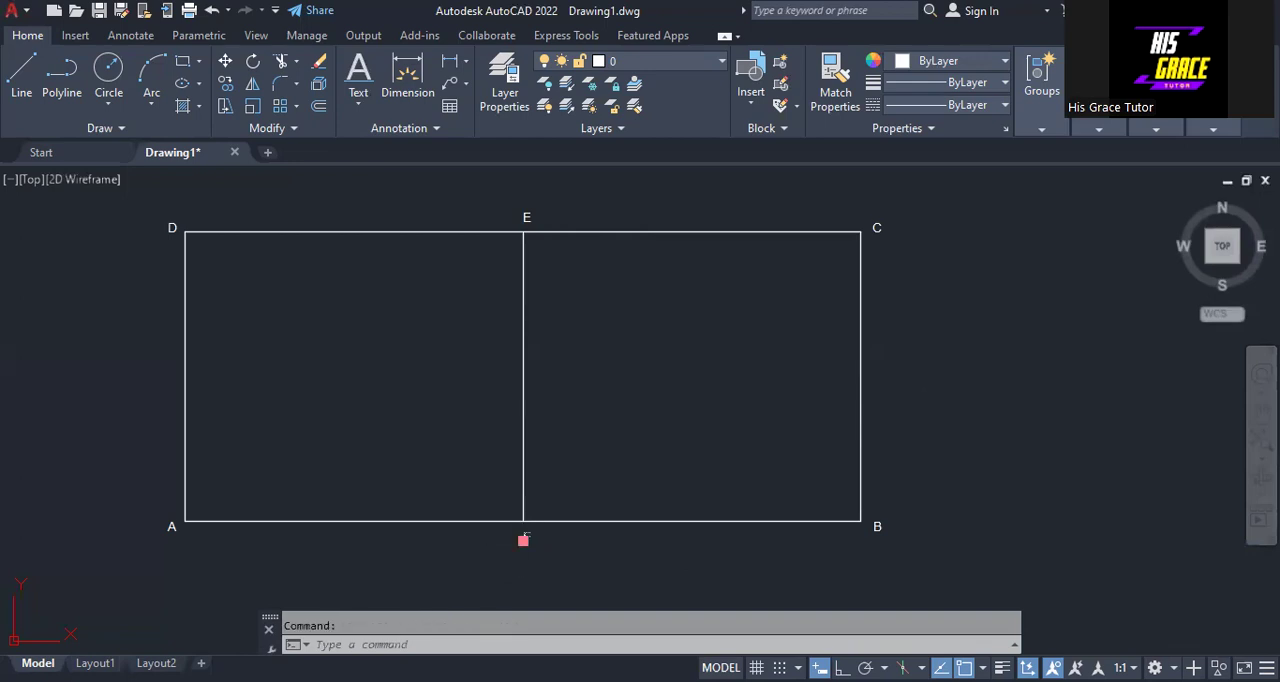
{"action": "left_click", "coordinate": [523, 540]}
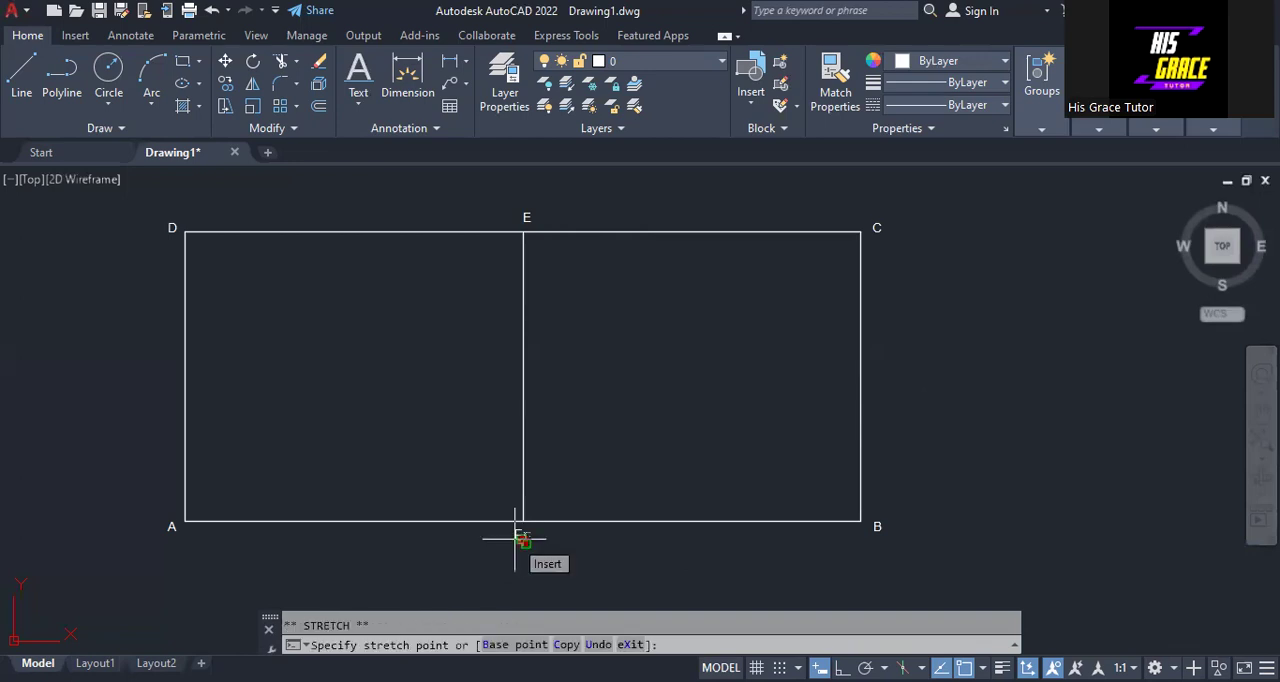
{"action": "left_click", "coordinate": [516, 539]}
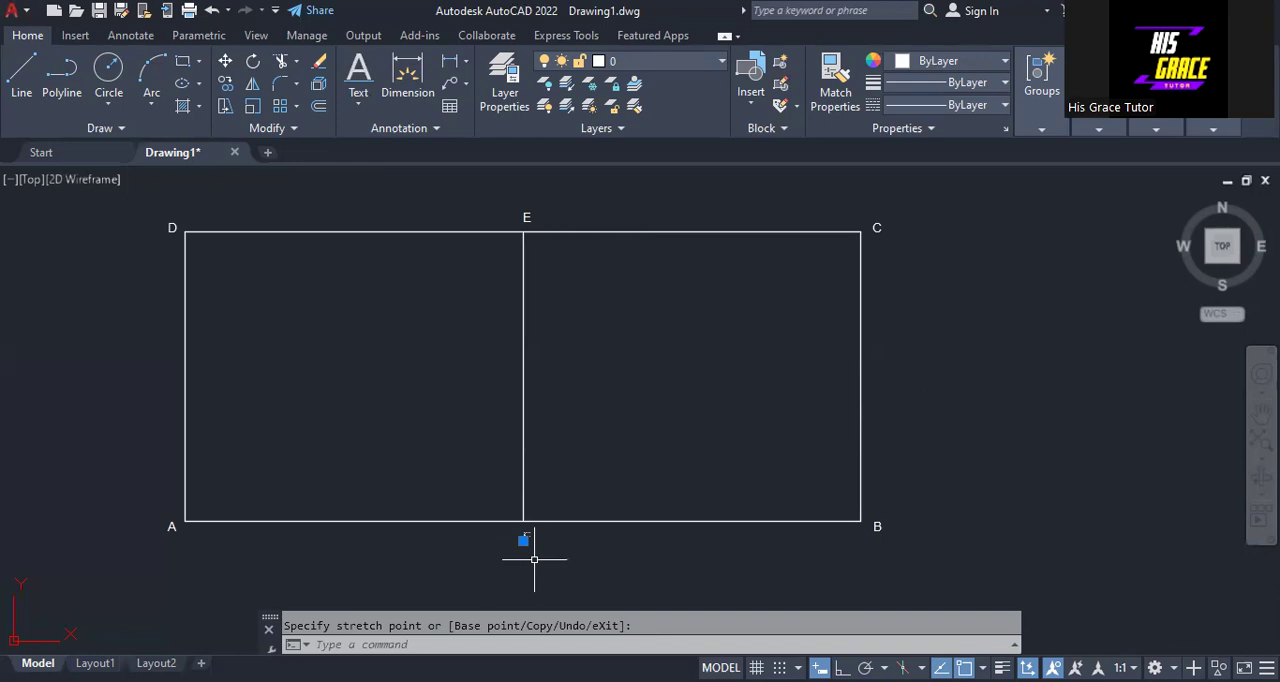
{"action": "key", "text": "Escape"}
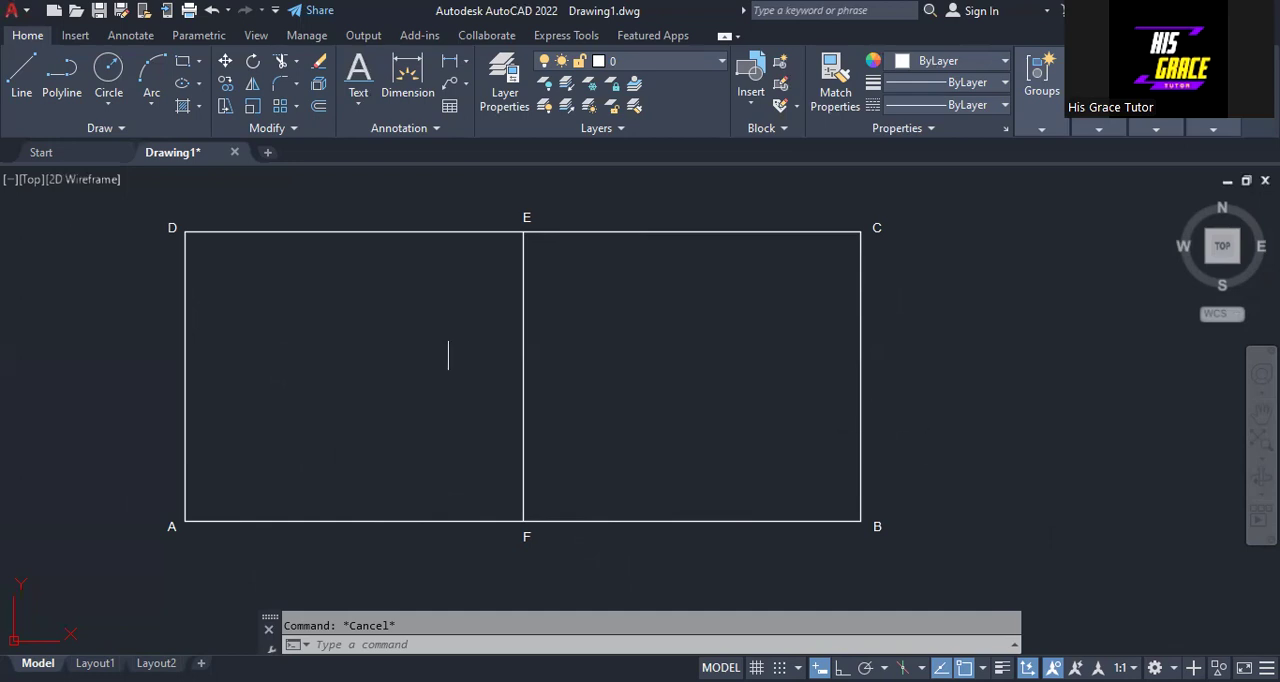
- Divide the rectangle's vertical side AD into 5 equal segments with the Divide command
{"action": "left_click", "coordinate": [121, 133]}
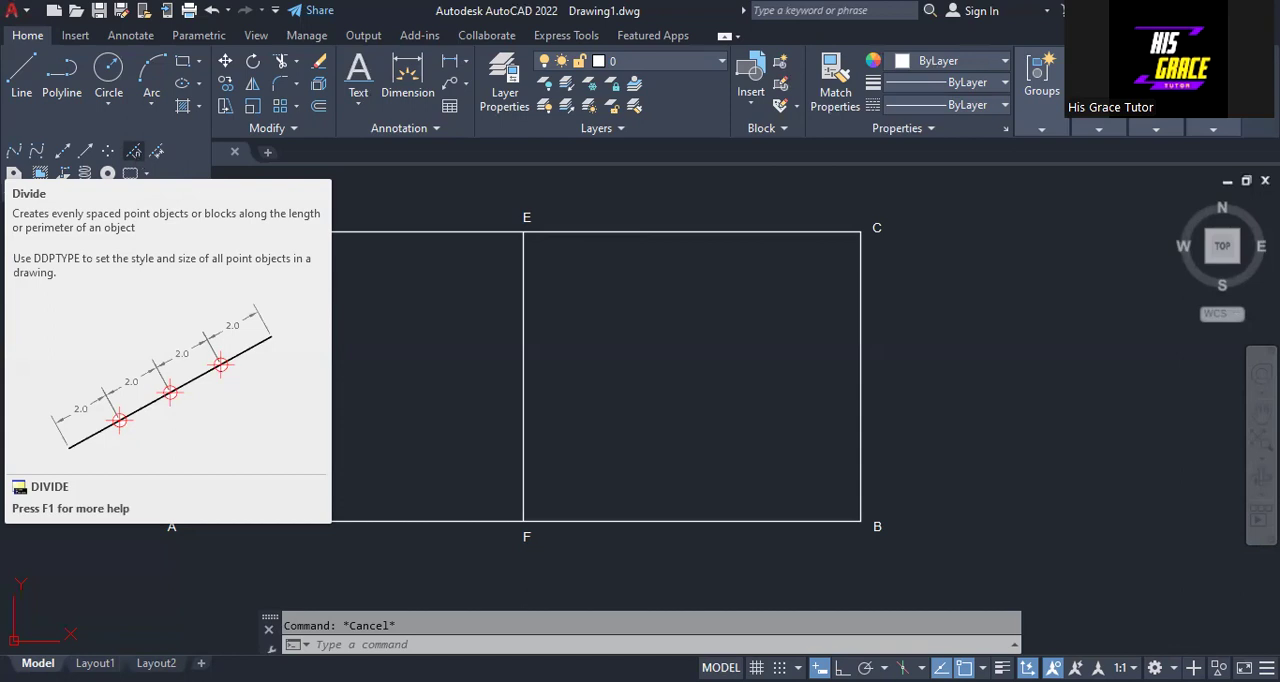
{"action": "left_click", "coordinate": [133, 151]}
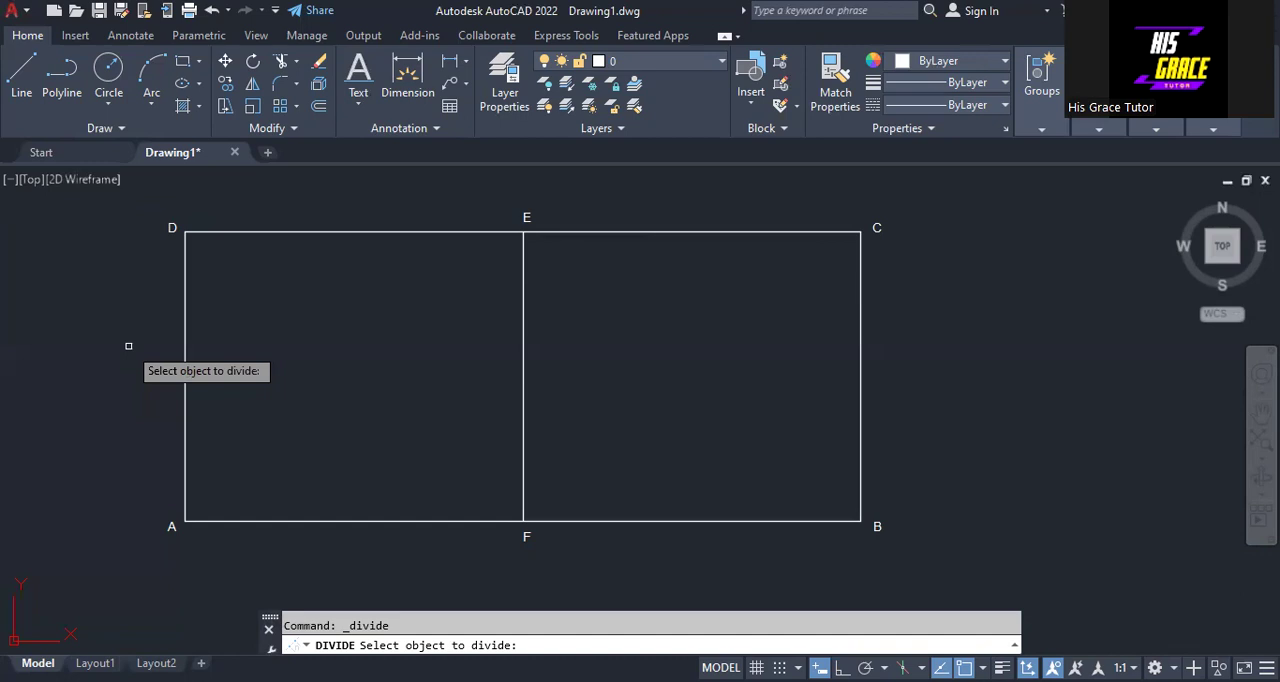
{"action": "left_click", "coordinate": [184, 350]}
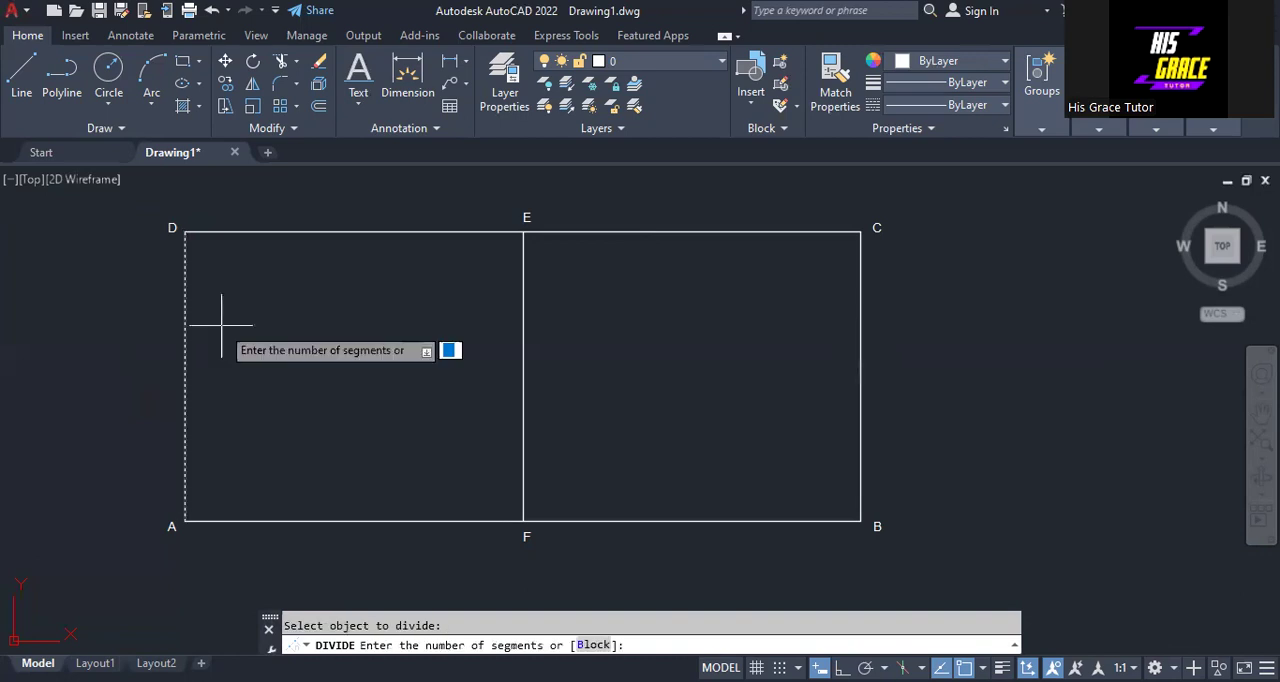
{"action": "type", "text": "5"}
{"action": "key", "text": "Return"}
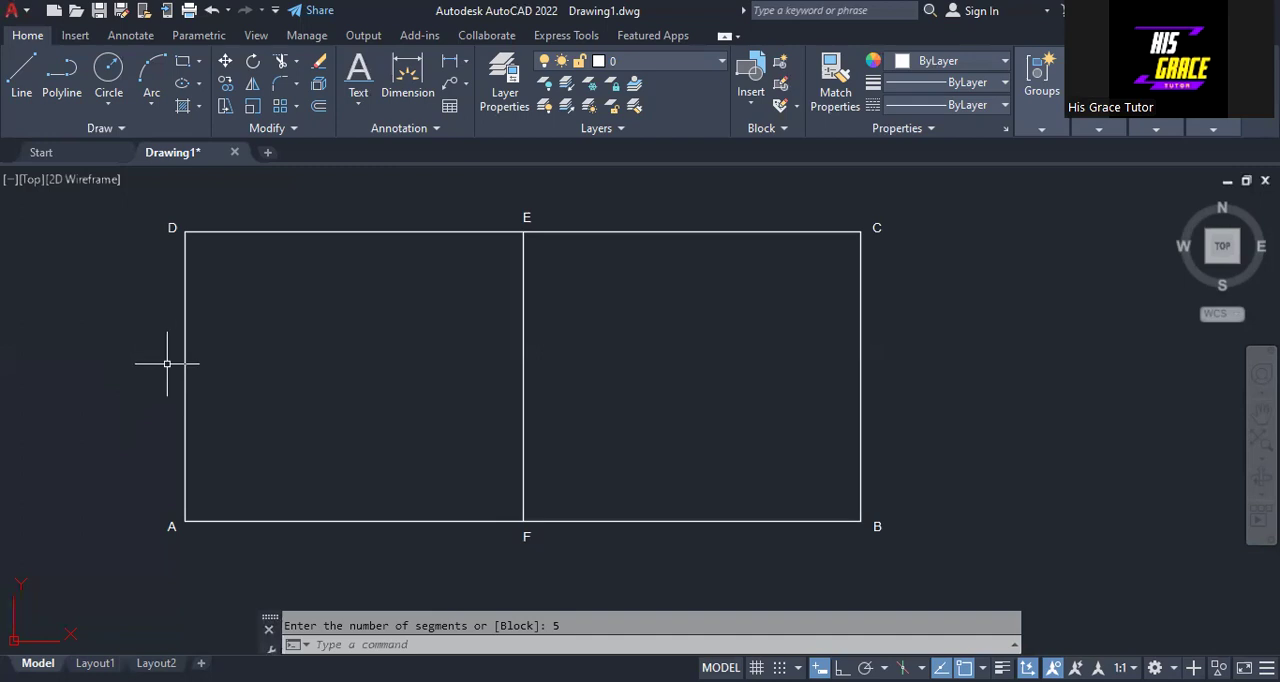
- Divide the rectangle's vertical side BC into 5 equal segments
{"action": "right_click", "coordinate": [927, 286]}
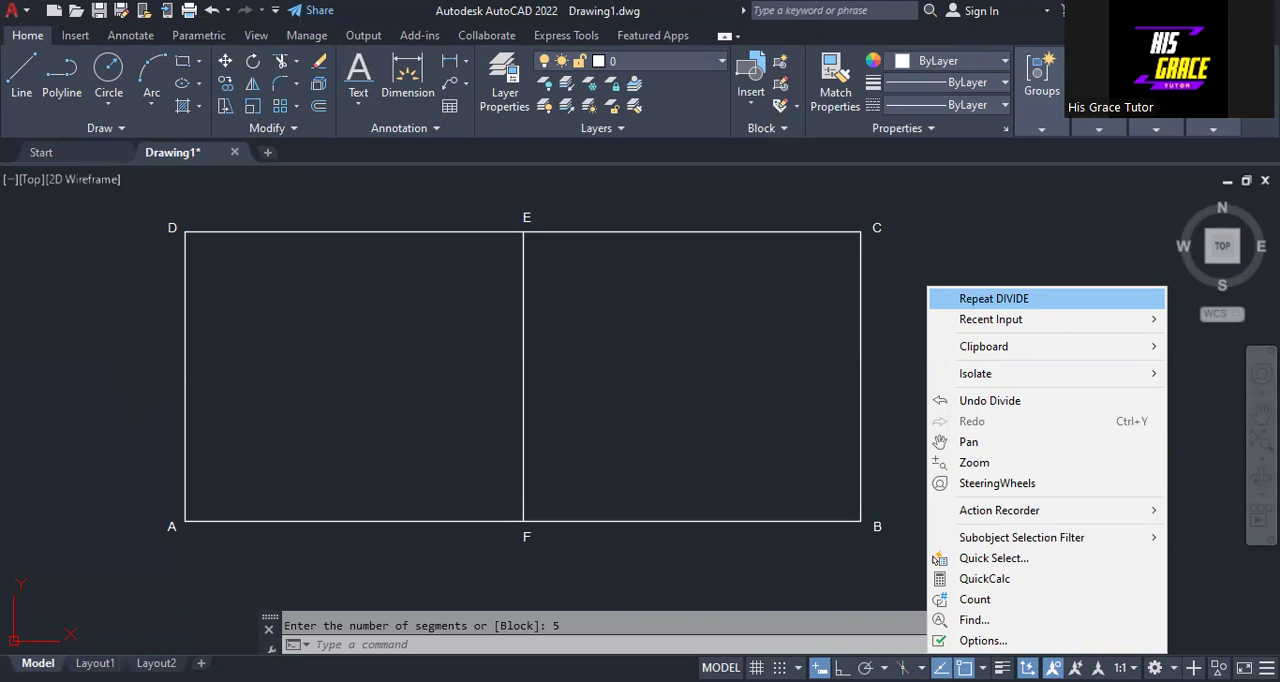
{"action": "left_click", "coordinate": [994, 298]}
{"action": "left_click", "coordinate": [860, 310]}
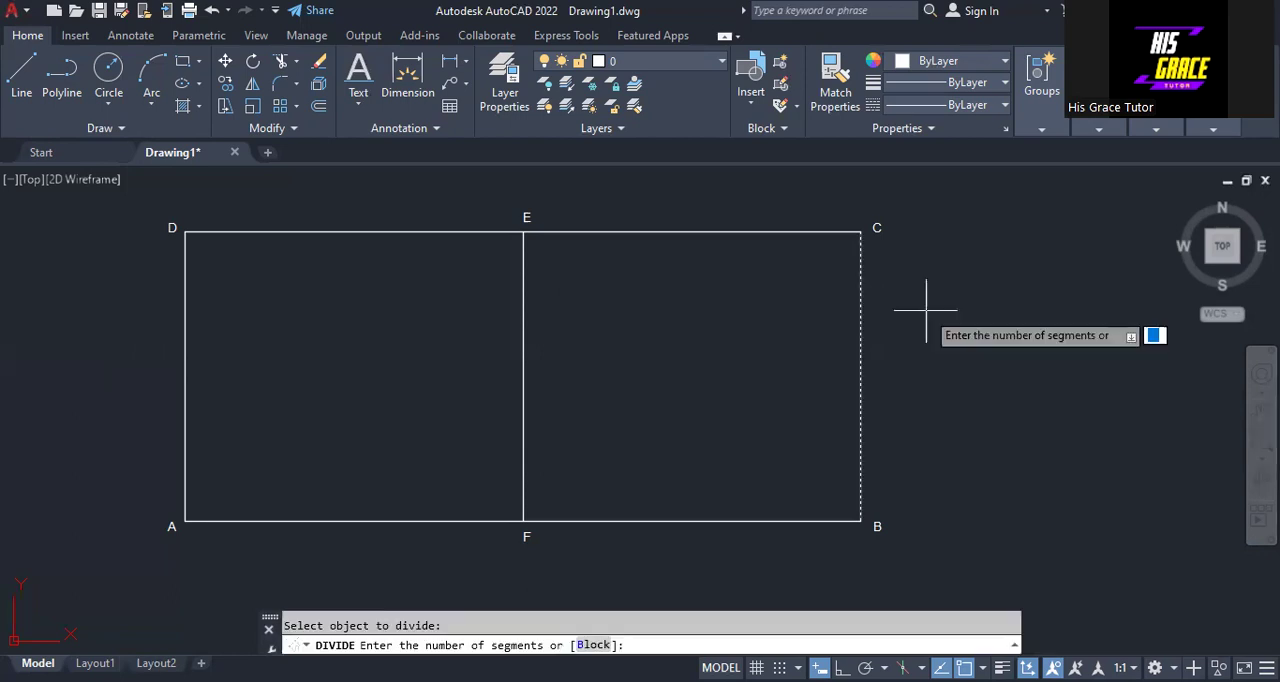
{"action": "type", "text": "5"}
{"action": "key", "text": "Return"}
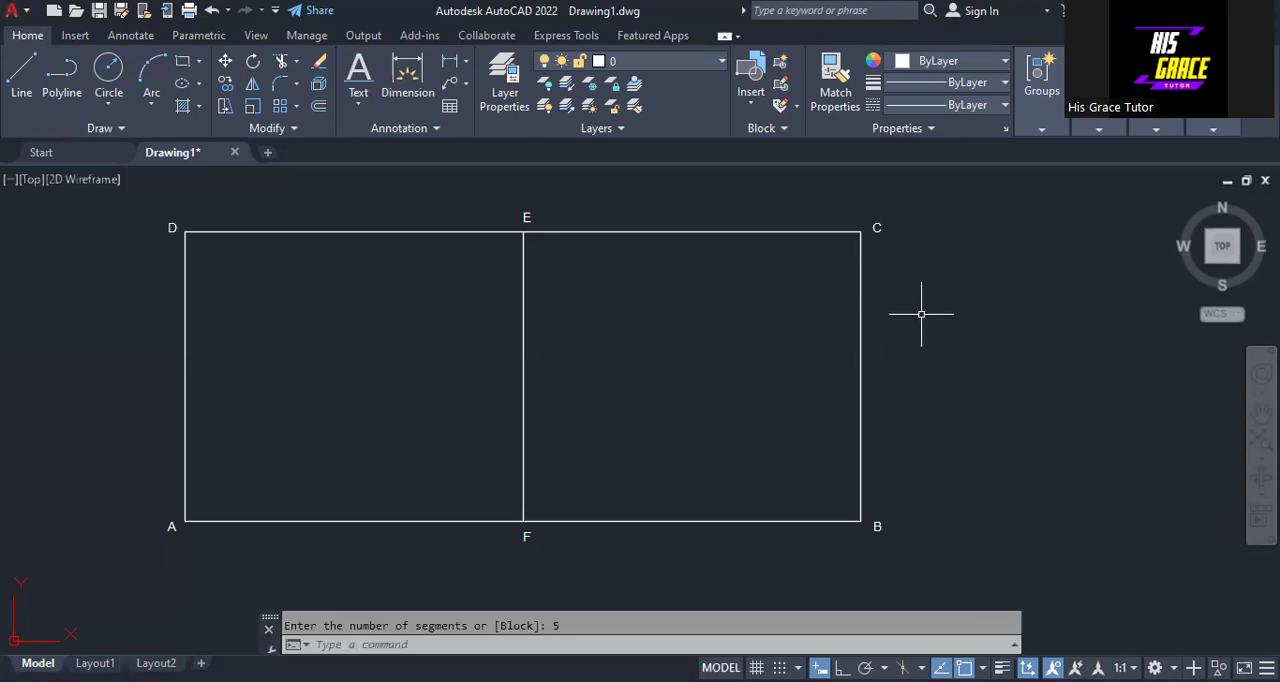
- Divide the rectangle's base AB into 10 equal segments
{"action": "right_click", "coordinate": [921, 318]}
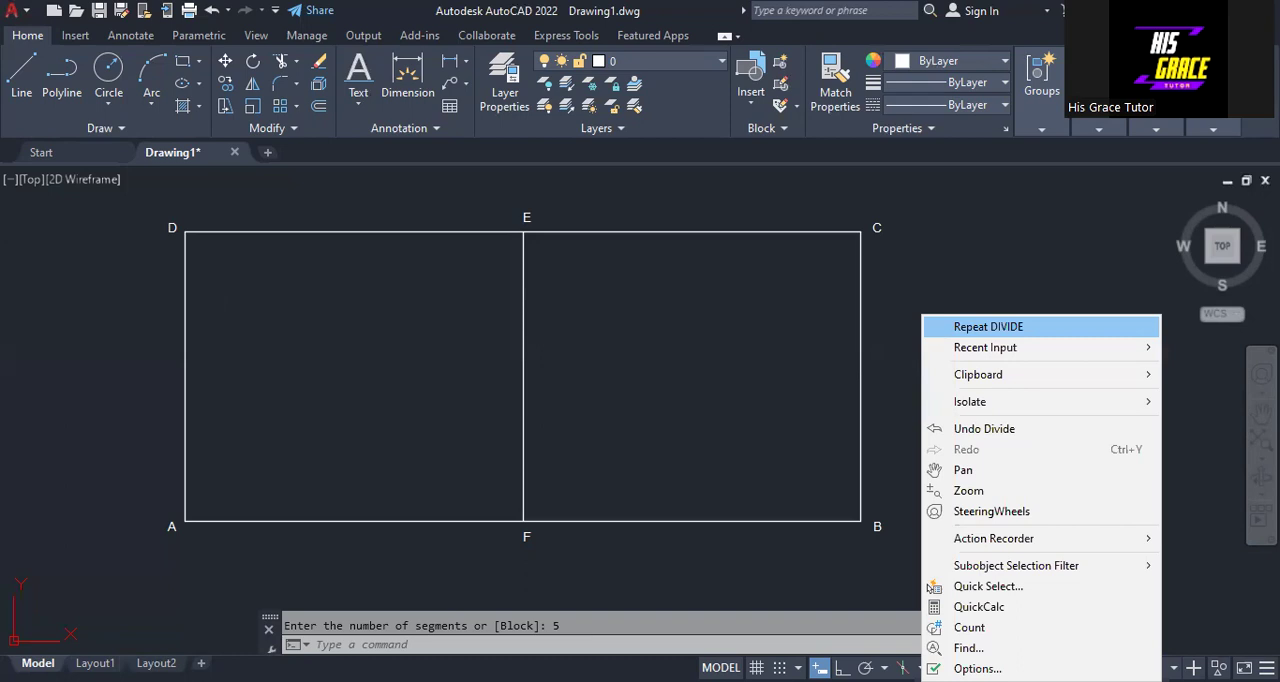
{"action": "left_click", "coordinate": [965, 326]}
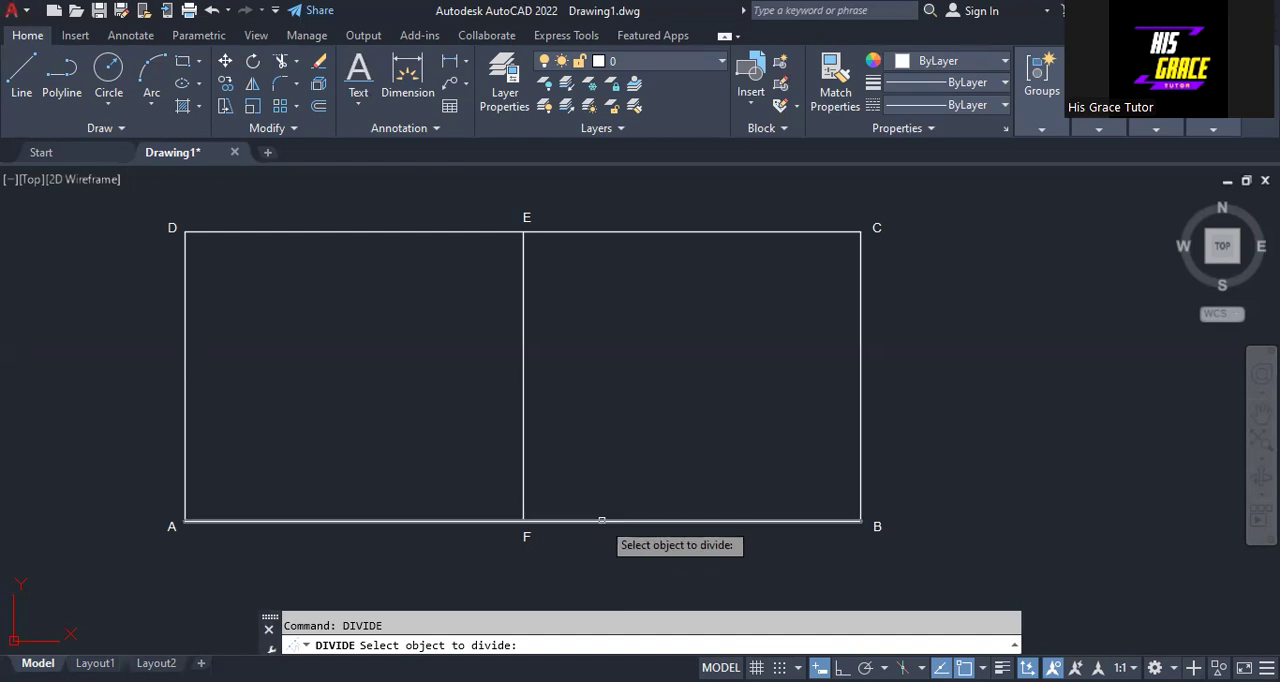
{"action": "left_click", "coordinate": [601, 520]}
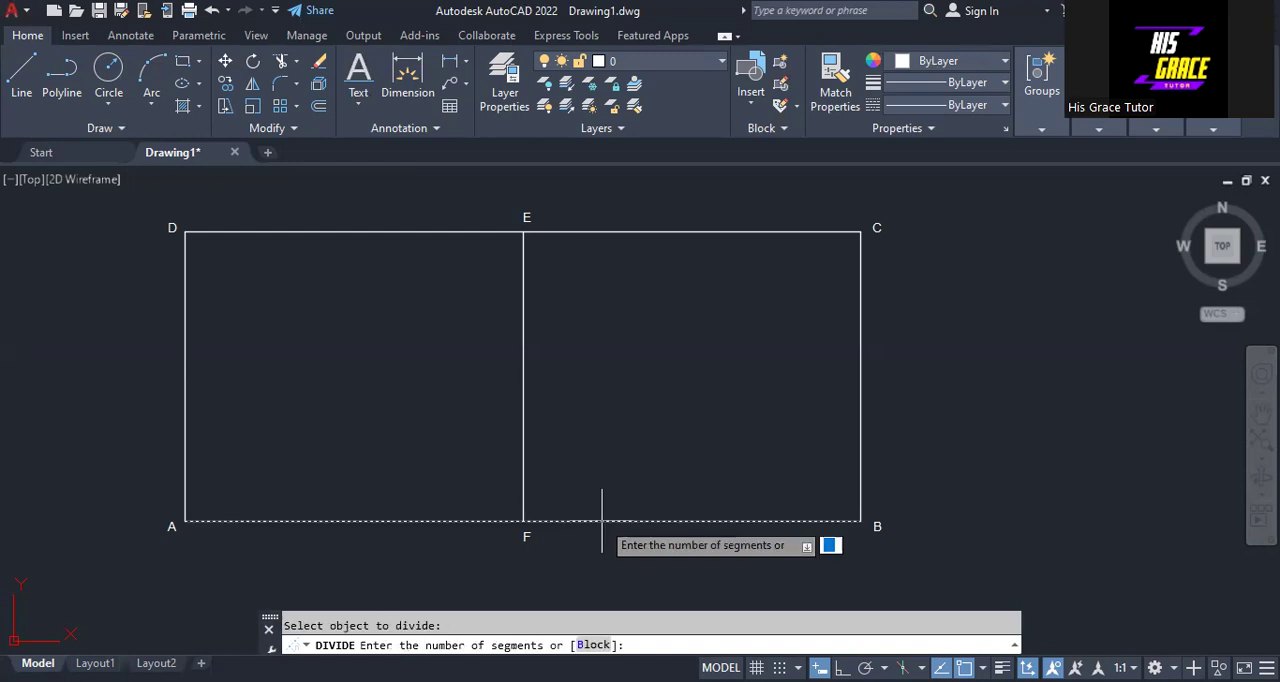
{"action": "type", "text": "10"}
{"action": "key", "text": "Return"}
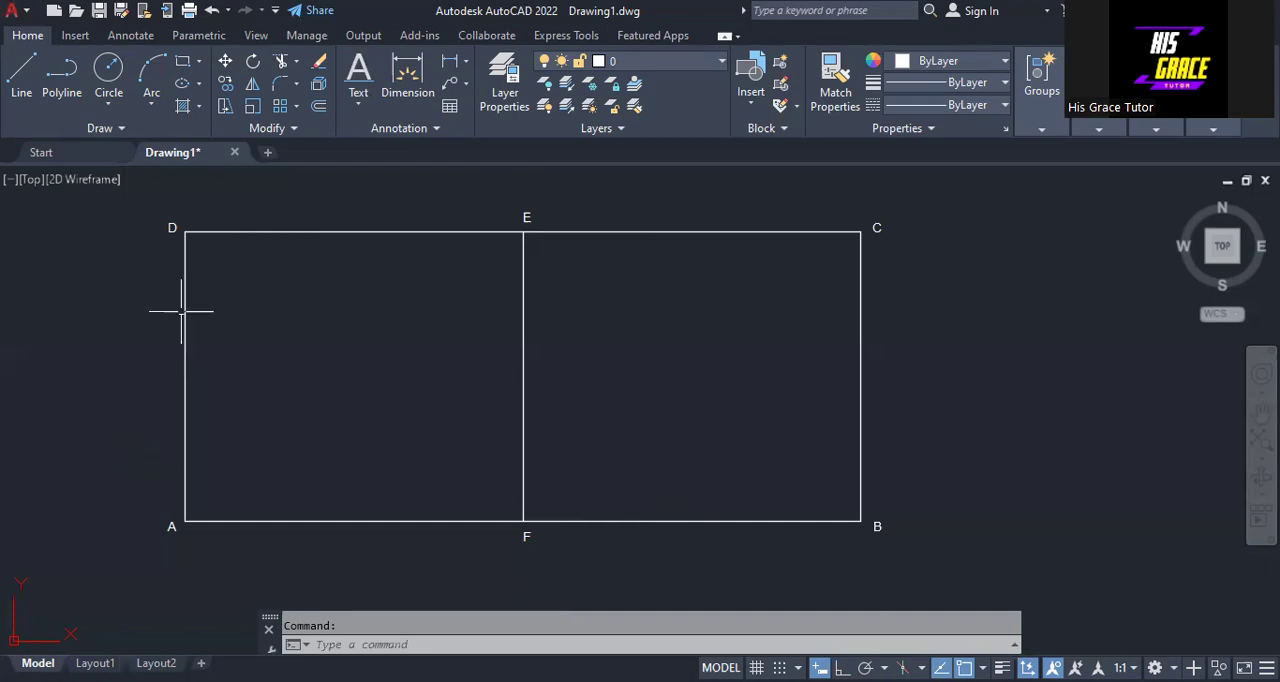
- Draw a line from the first division point below D on side AD to point E
{"action": "left_click", "coordinate": [22, 70]}
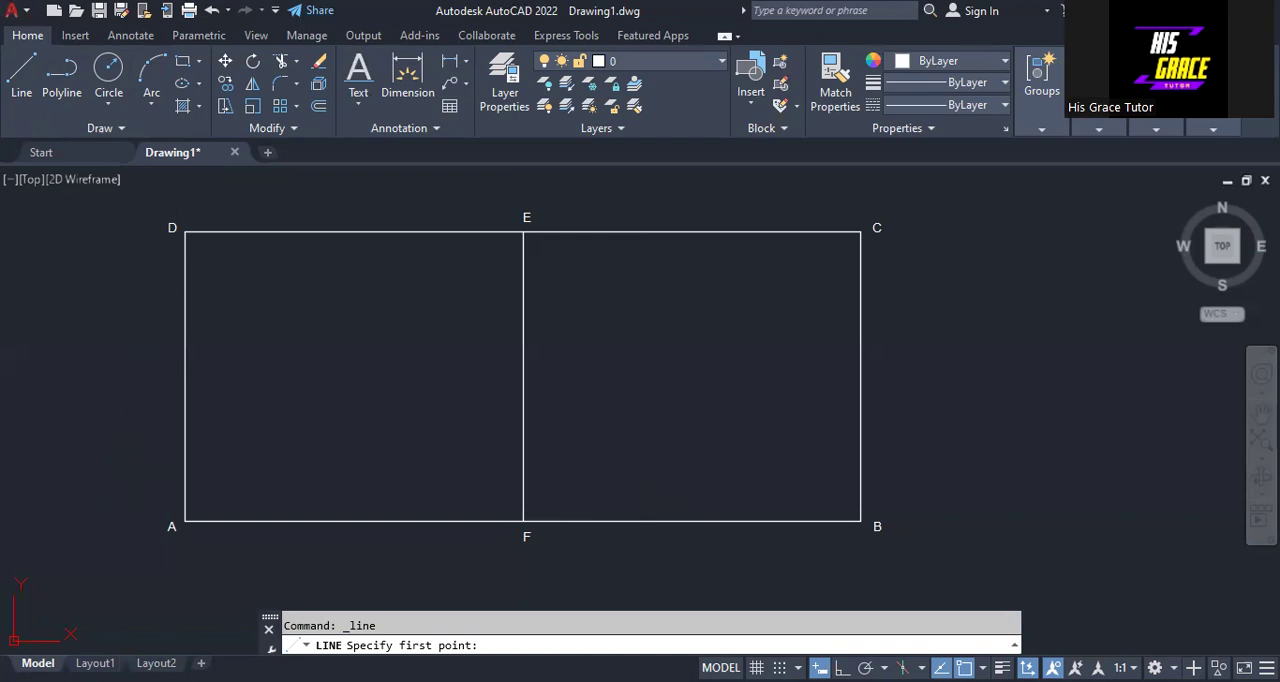
{"action": "left_click", "coordinate": [185, 289]}
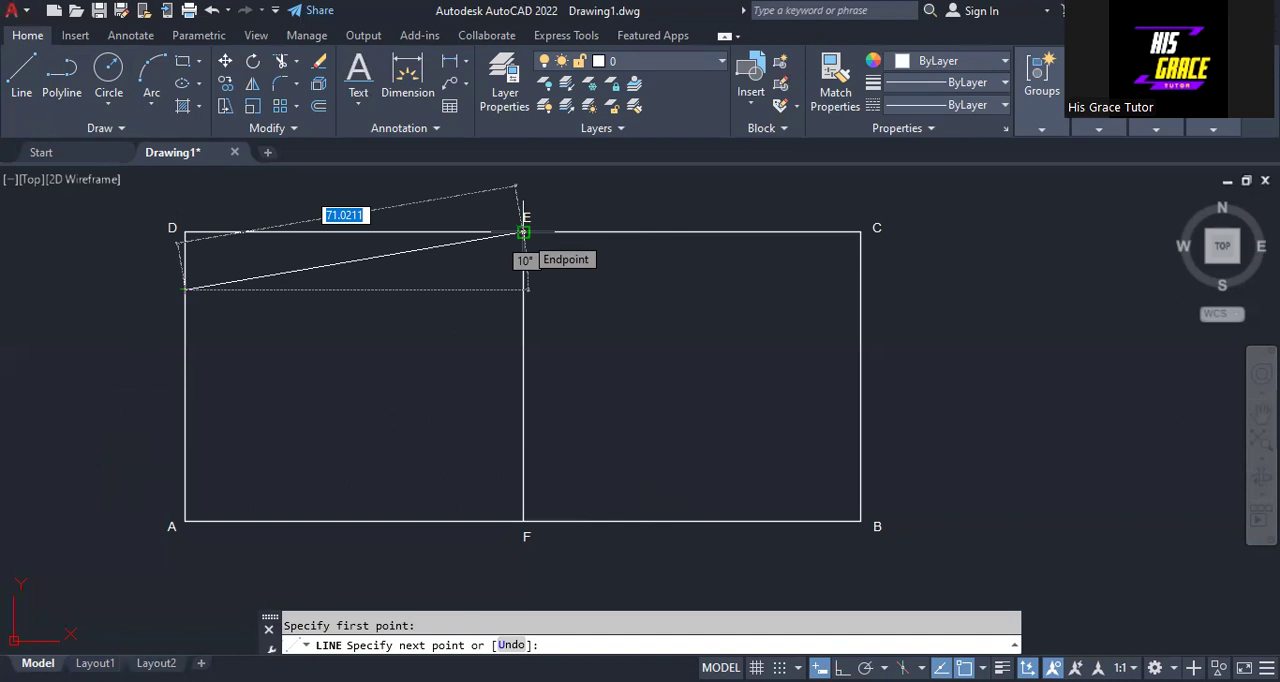
{"action": "left_click", "coordinate": [523, 232]}
{"action": "right_click", "coordinate": [523, 233]}
{"action": "left_click", "coordinate": [545, 247]}
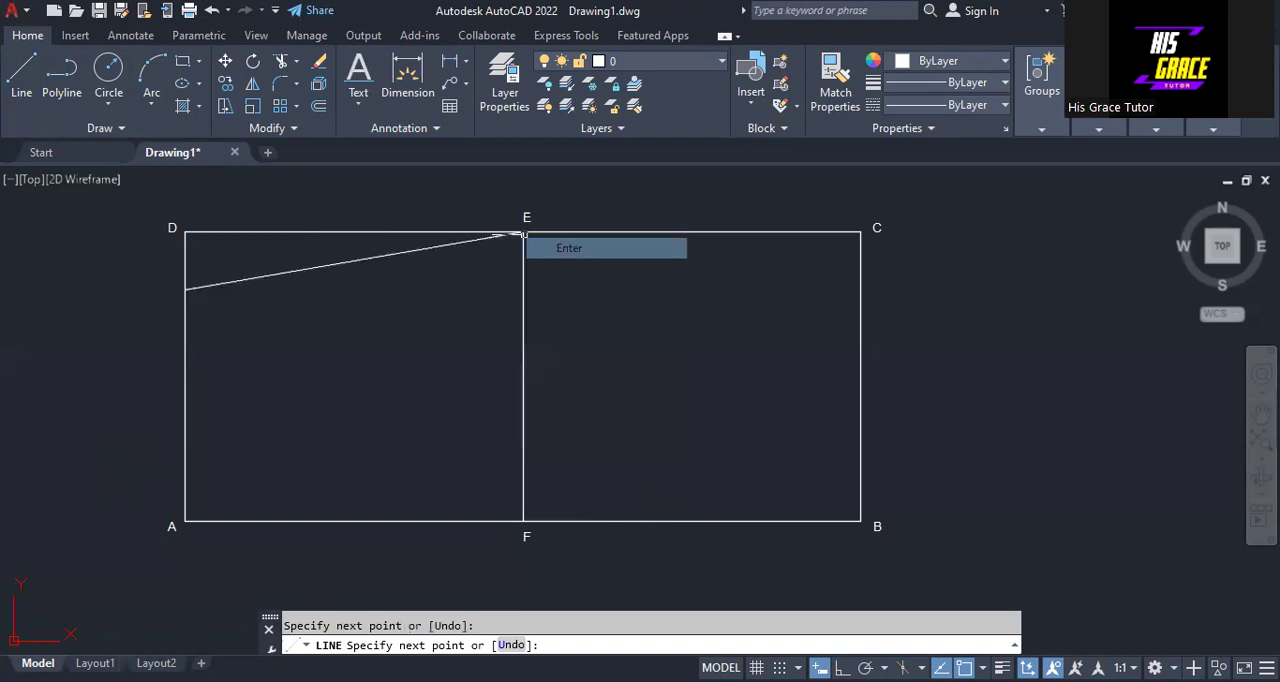
- Draw a line from the second division point below D on side AD to point E
{"action": "right_click", "coordinate": [314, 330]}
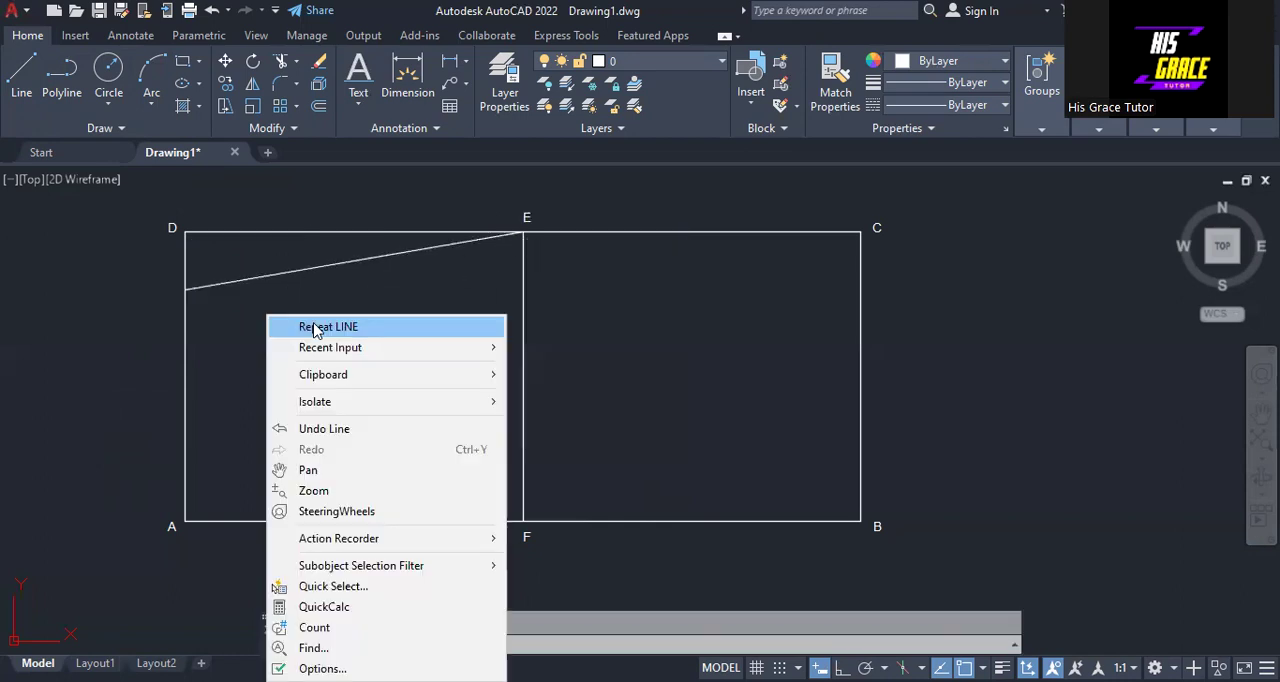
{"action": "left_click", "coordinate": [314, 327]}
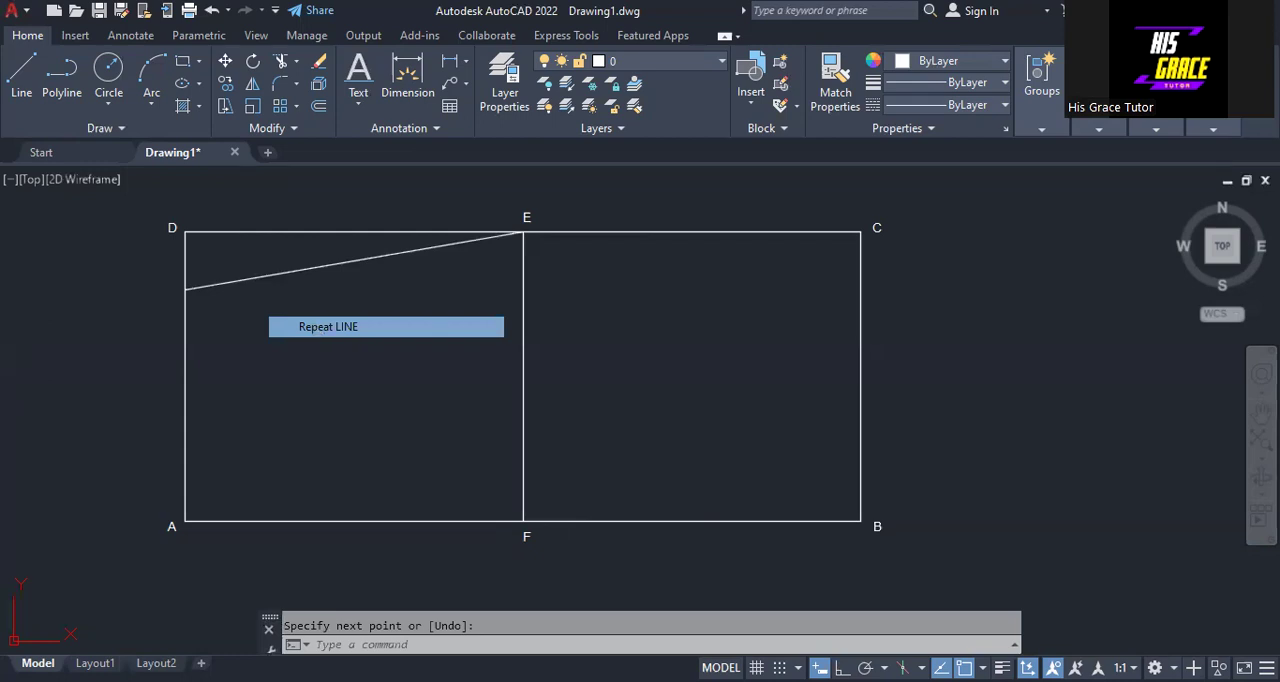
{"action": "left_click", "coordinate": [522, 233]}
{"action": "right_click", "coordinate": [522, 233]}
{"action": "left_click", "coordinate": [560, 246]}
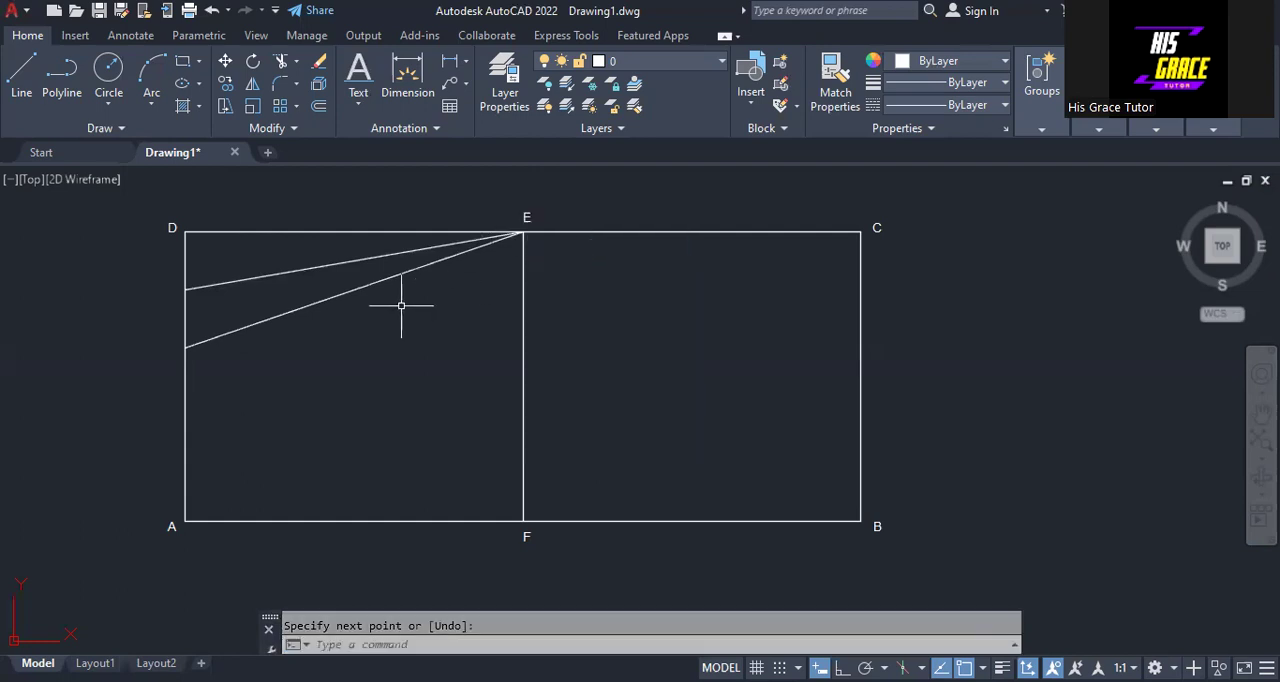
- Draw lines from the third and fourth division points below D on side AD to point E
{"action": "right_click", "coordinate": [401, 308]}
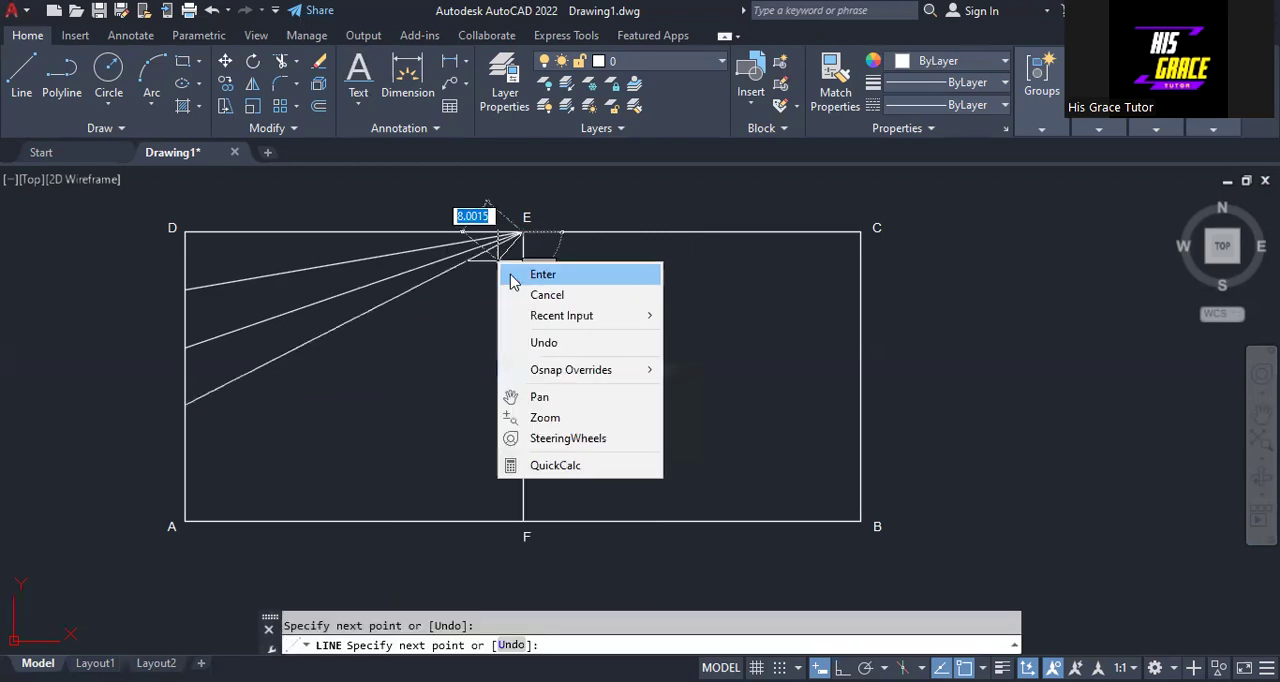
{"action": "left_click", "coordinate": [532, 274]}
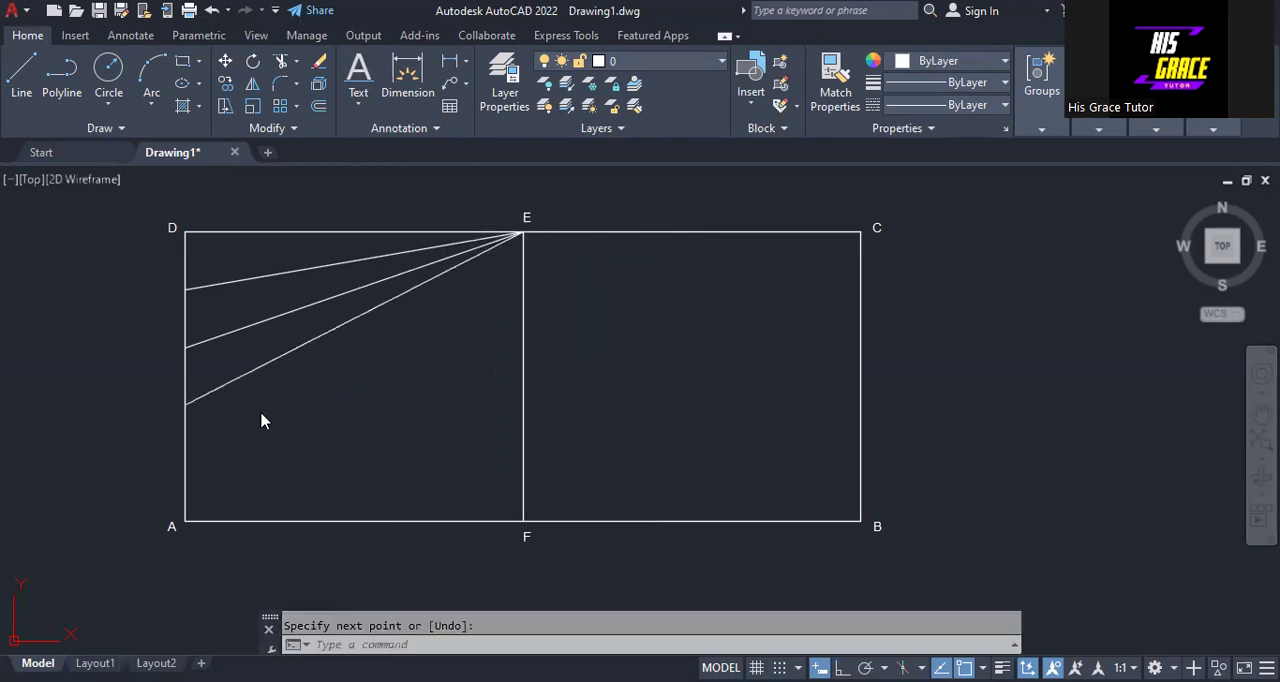
{"action": "right_click", "coordinate": [260, 411]}
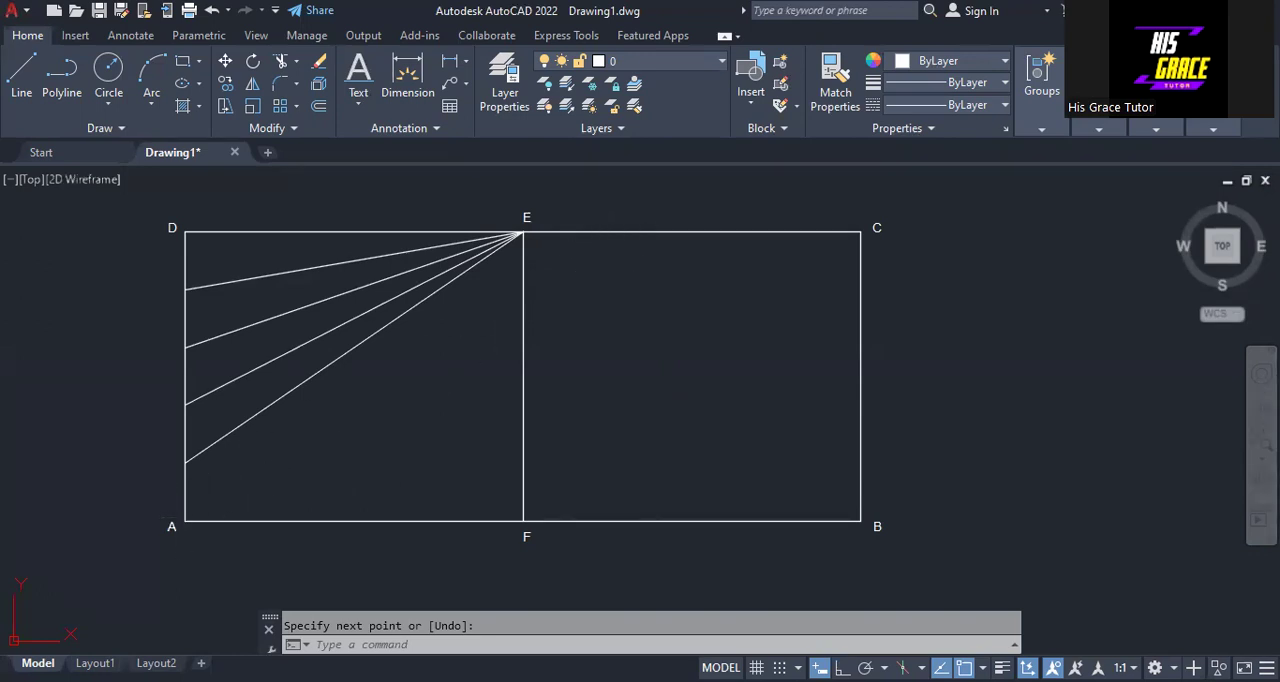
- Draw lines joining the first and second division points below C on side BC to point E
{"action": "right_click", "coordinate": [617, 316]}
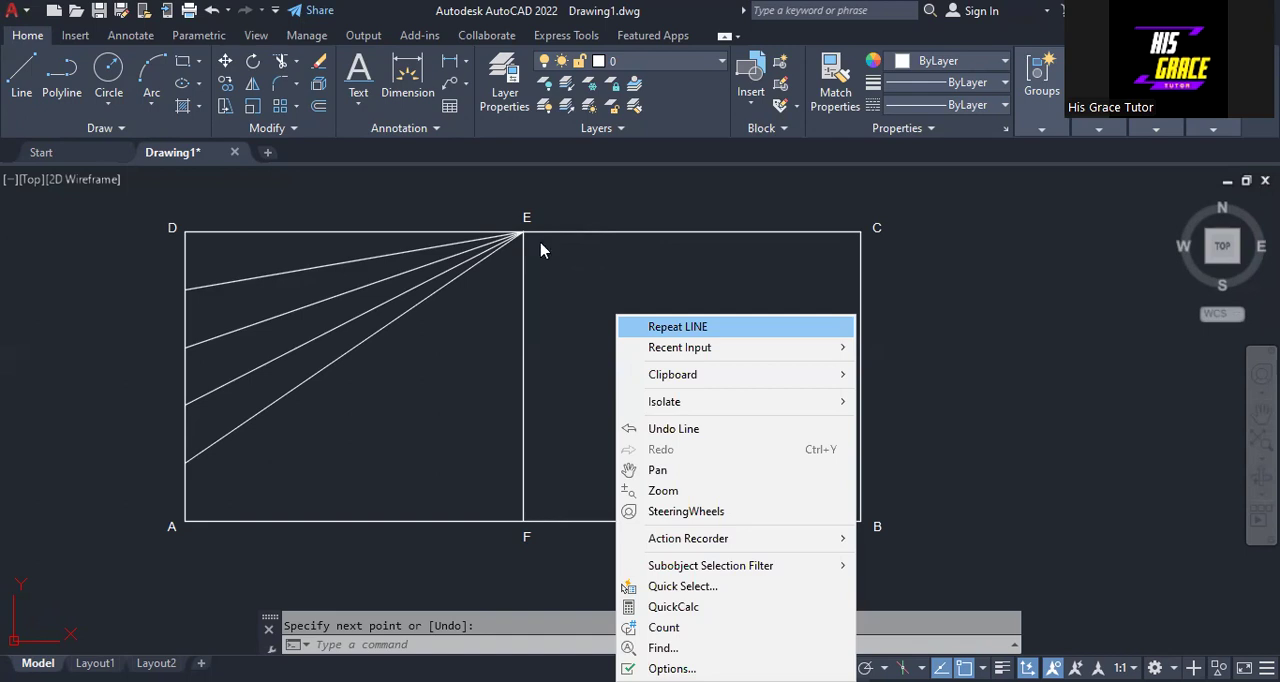
{"action": "left_click", "coordinate": [674, 328]}
{"action": "right_click", "coordinate": [674, 330]}
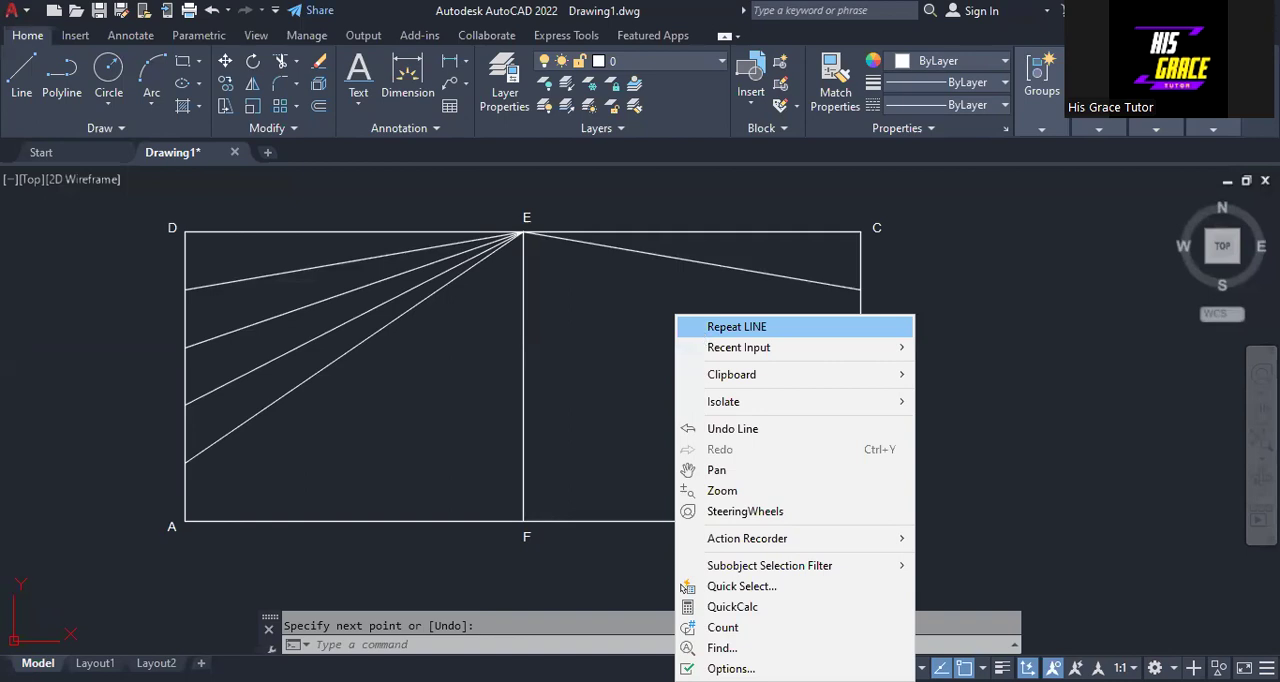
{"action": "left_click", "coordinate": [737, 327]}
{"action": "left_click", "coordinate": [860, 348]}
{"action": "left_click", "coordinate": [523, 232]}
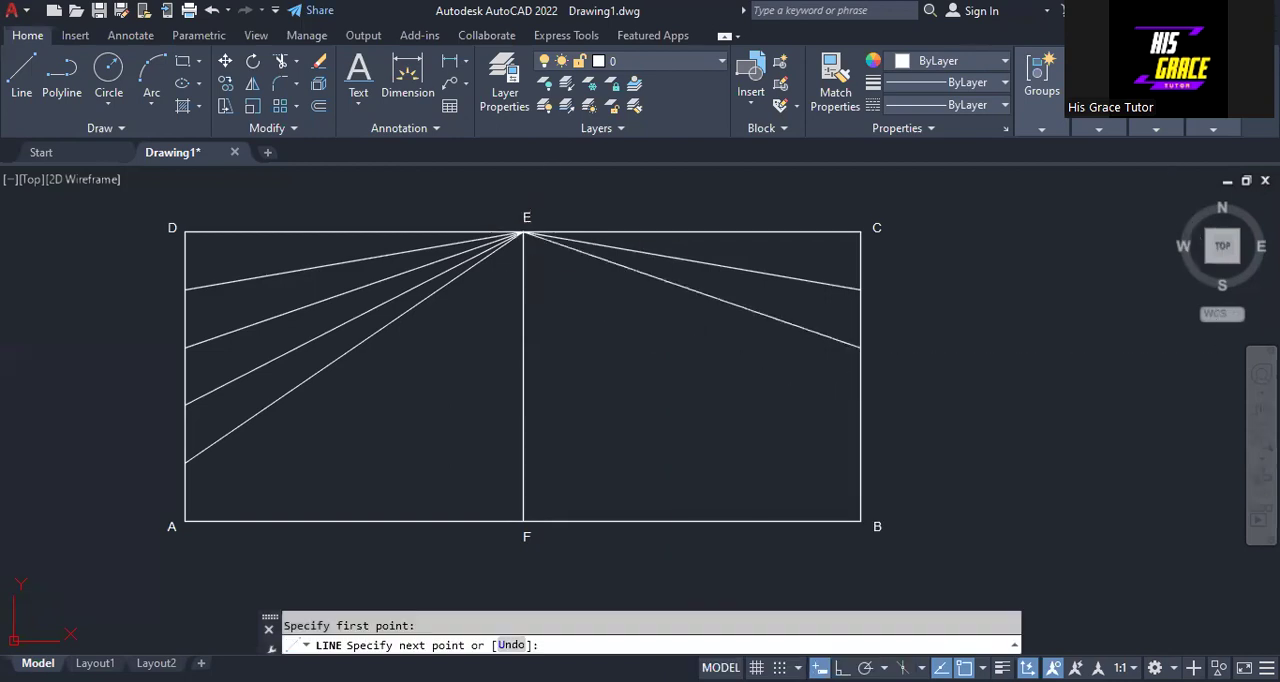
{"action": "left_click", "coordinate": [523, 232]}
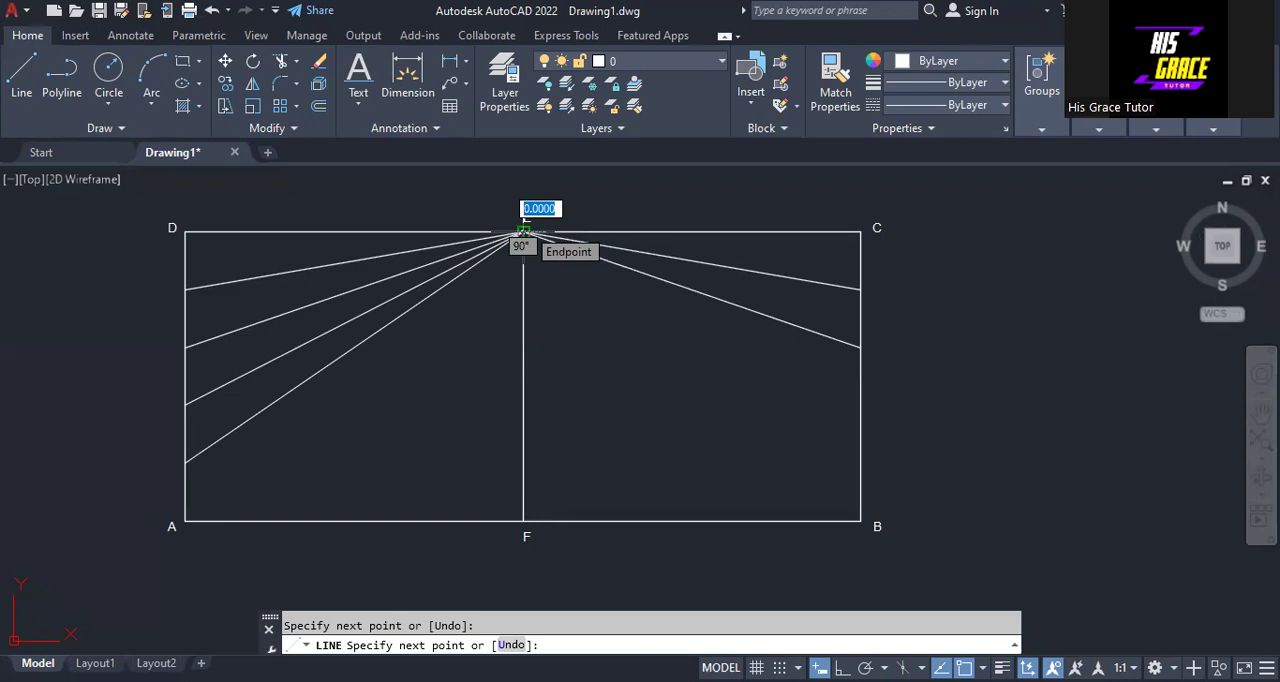
- Draw a line from the third division point below C on side BC to point E
{"action": "right_click", "coordinate": [523, 232]}
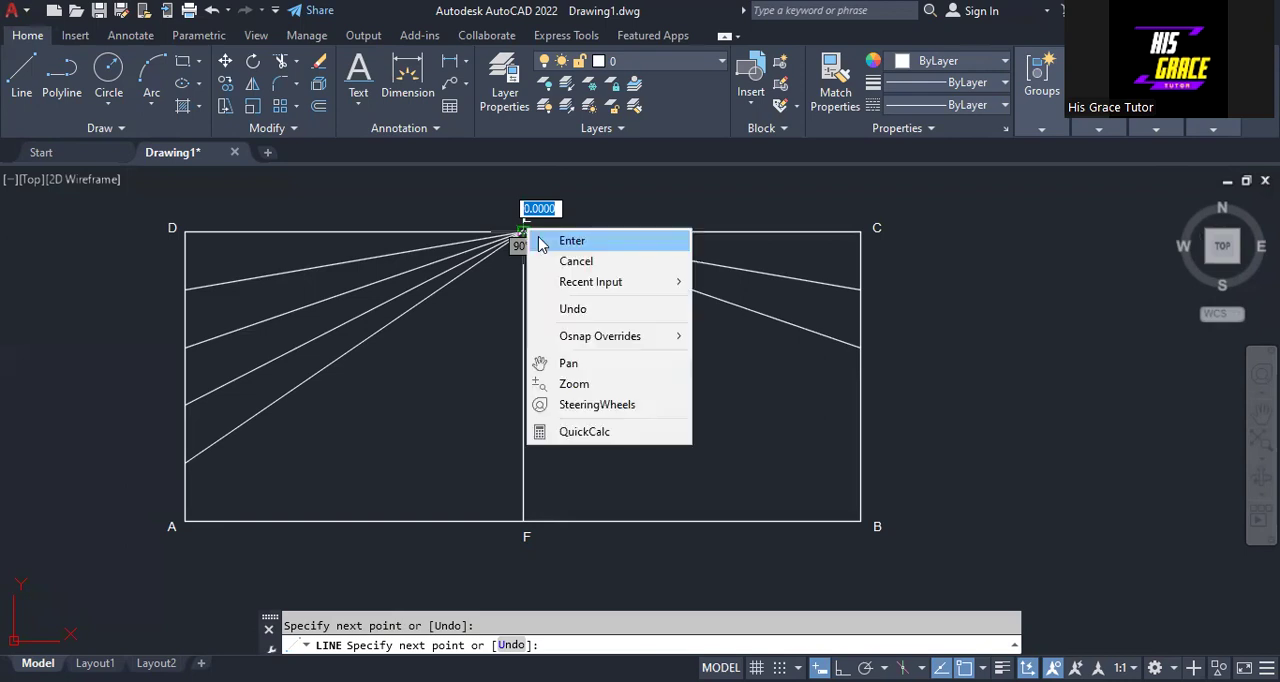
{"action": "left_click", "coordinate": [571, 240]}
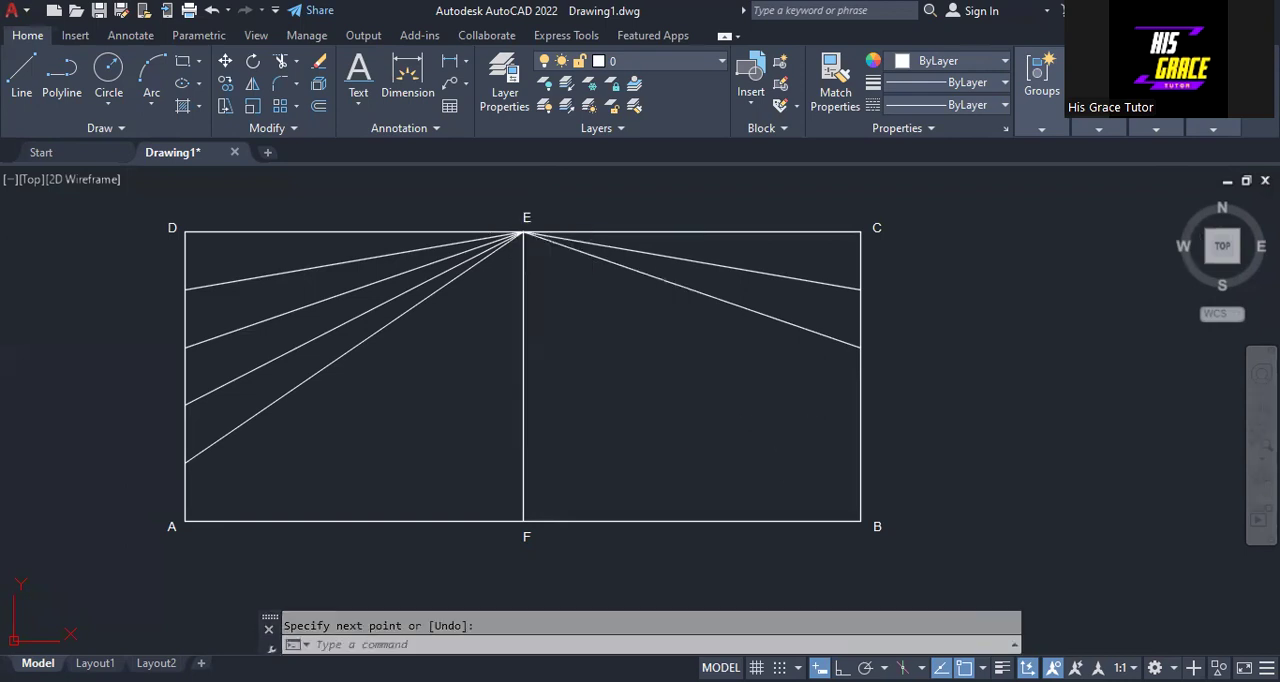
{"action": "right_click", "coordinate": [775, 424]}
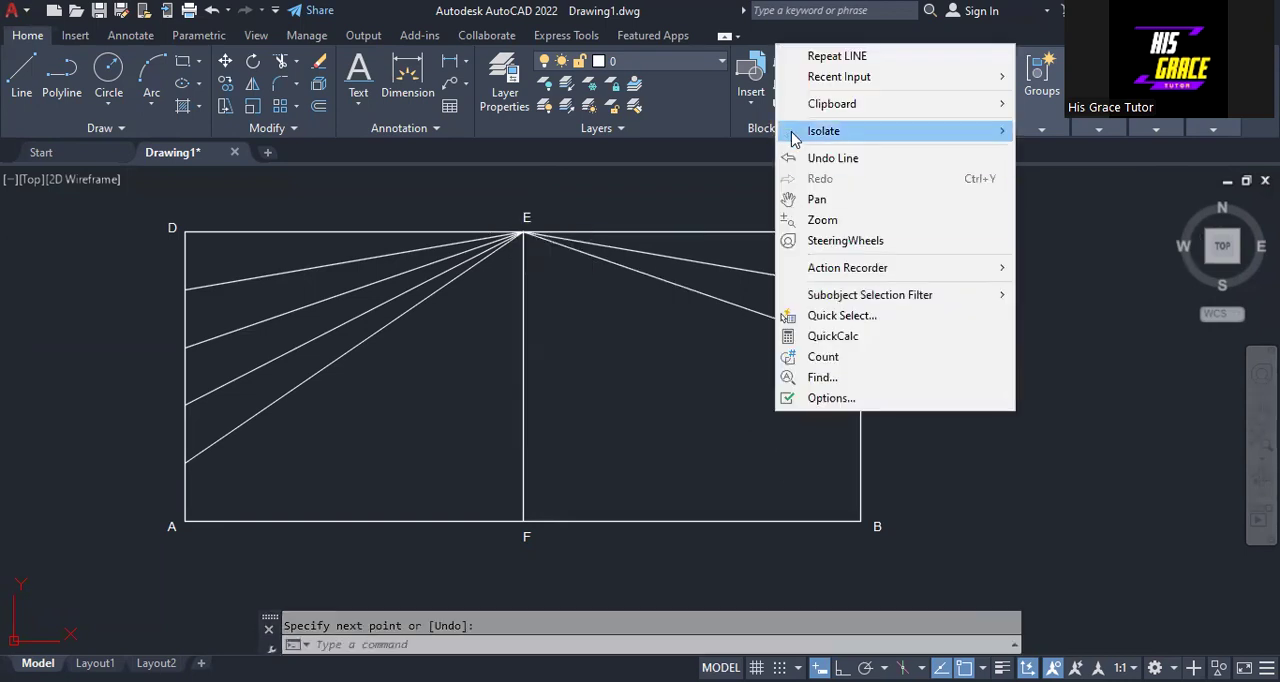
{"action": "left_click", "coordinate": [815, 57]}
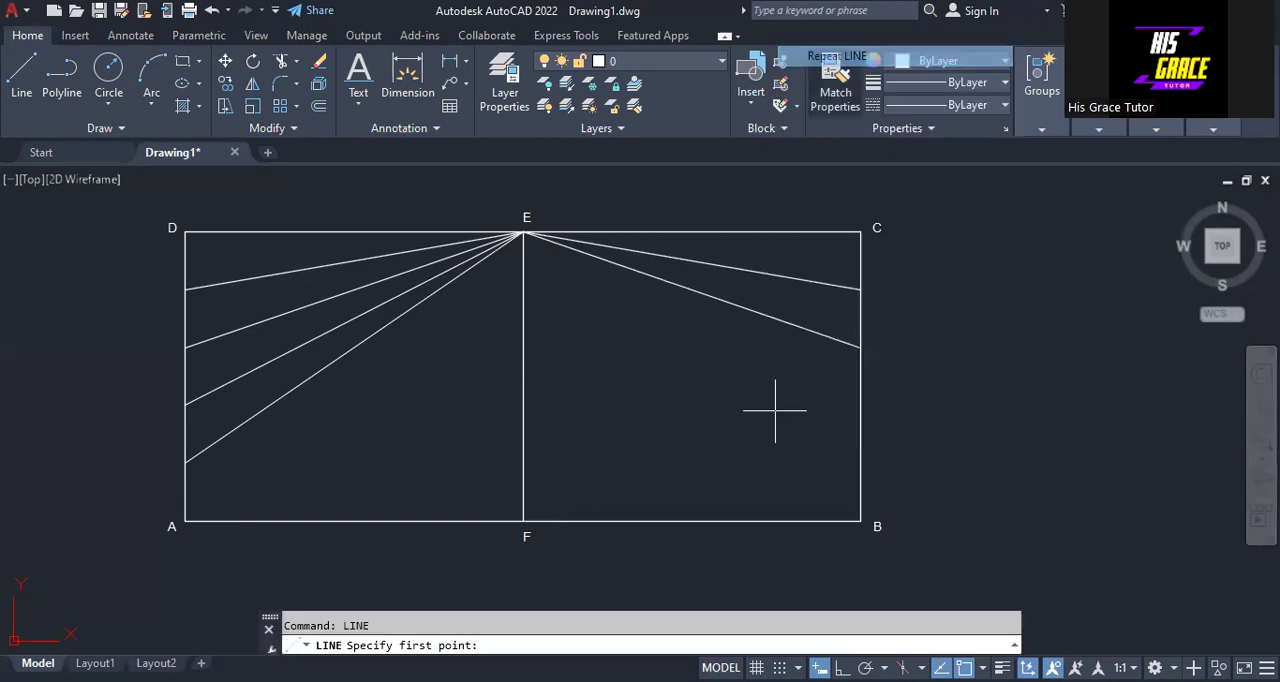
{"action": "left_click", "coordinate": [523, 232]}
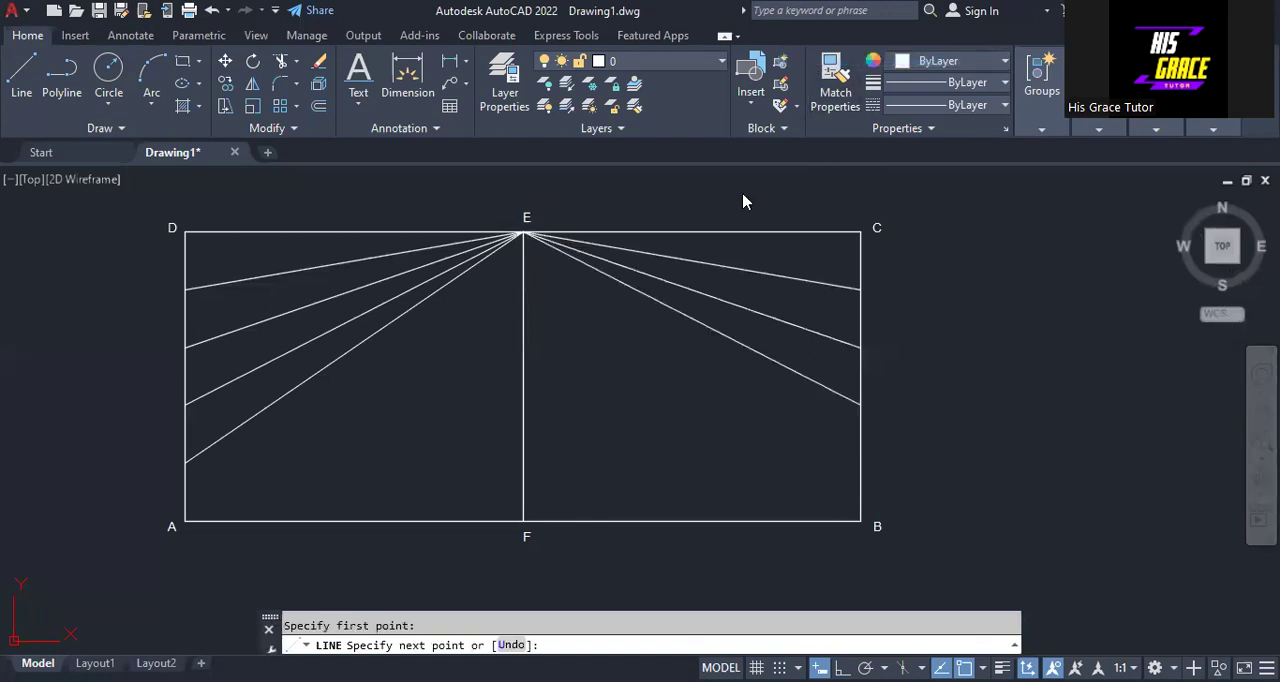
- Draw a line from the fourth division point below C on side BC to point E
{"action": "left_click", "coordinate": [784, 94]}
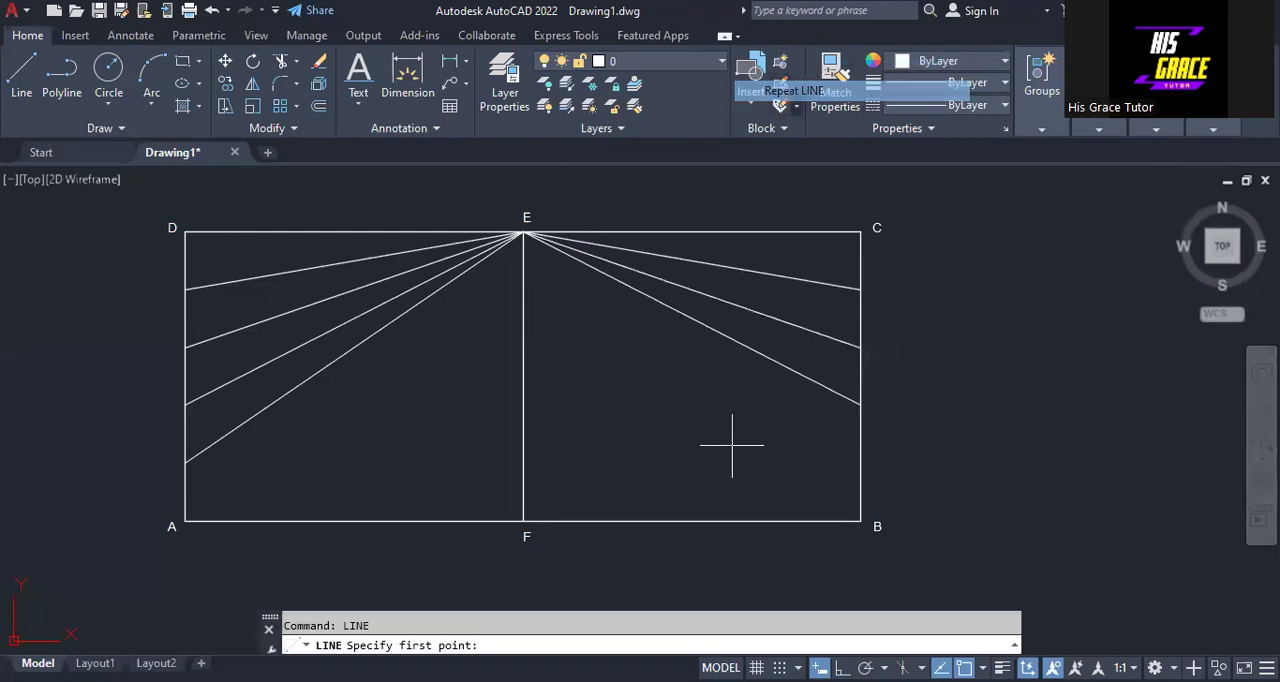
{"action": "left_click", "coordinate": [523, 232]}
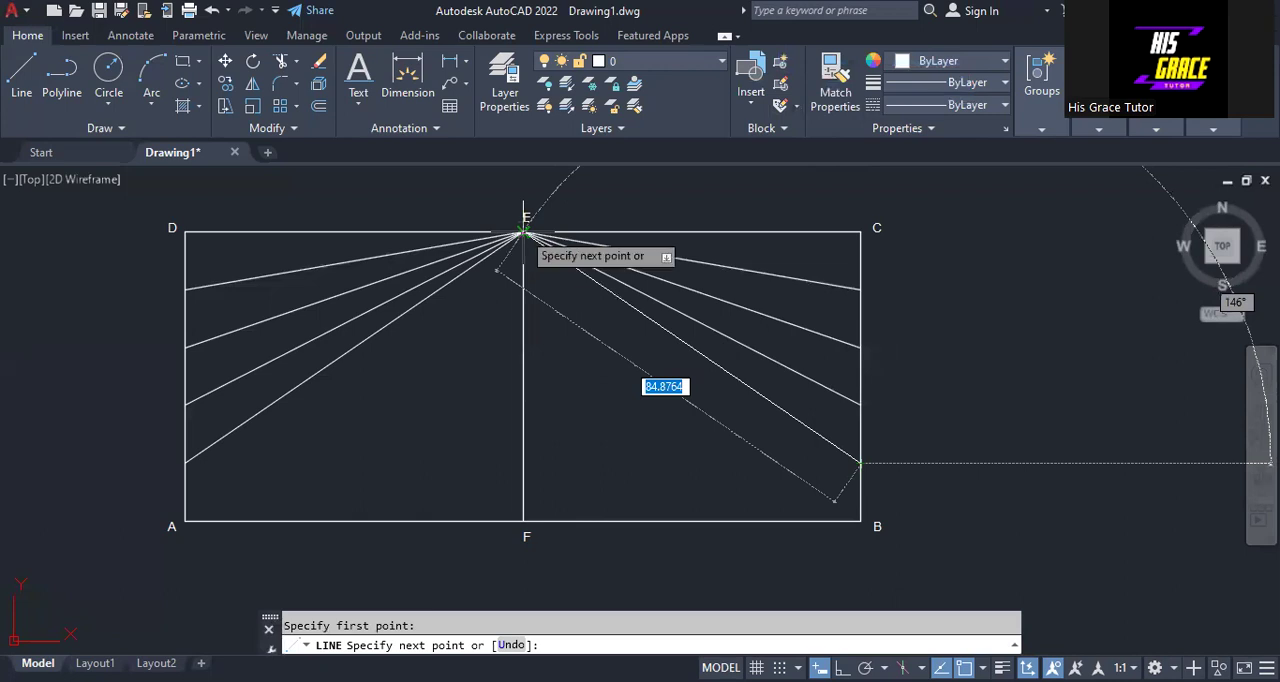
{"action": "left_click", "coordinate": [523, 232]}
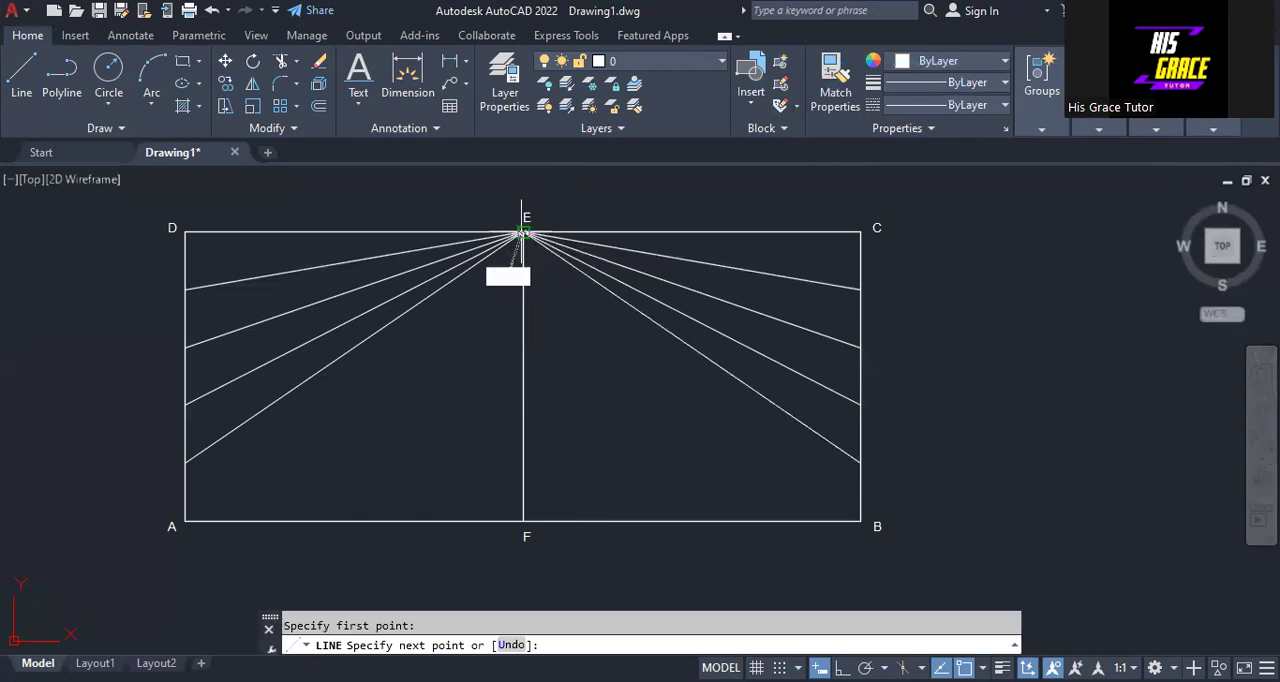
{"action": "right_click", "coordinate": [702, 258]}
{"action": "left_click", "coordinate": [740, 263]}
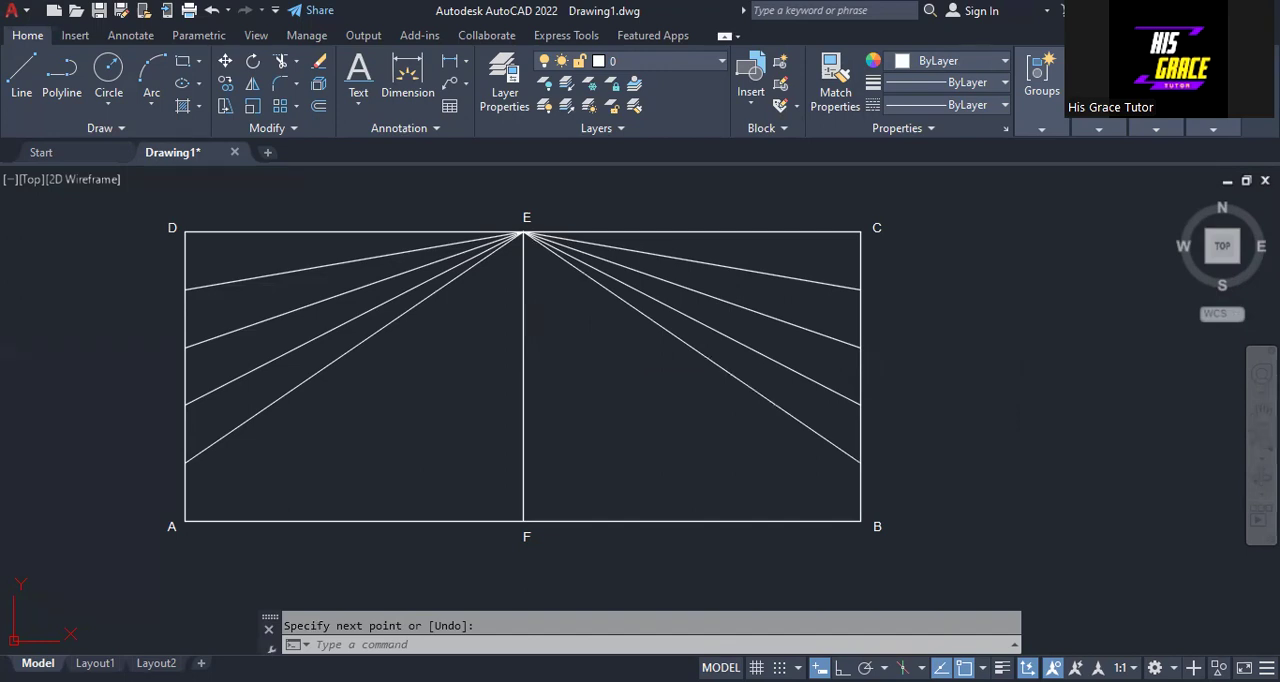
{"action": "key", "text": "Return"}
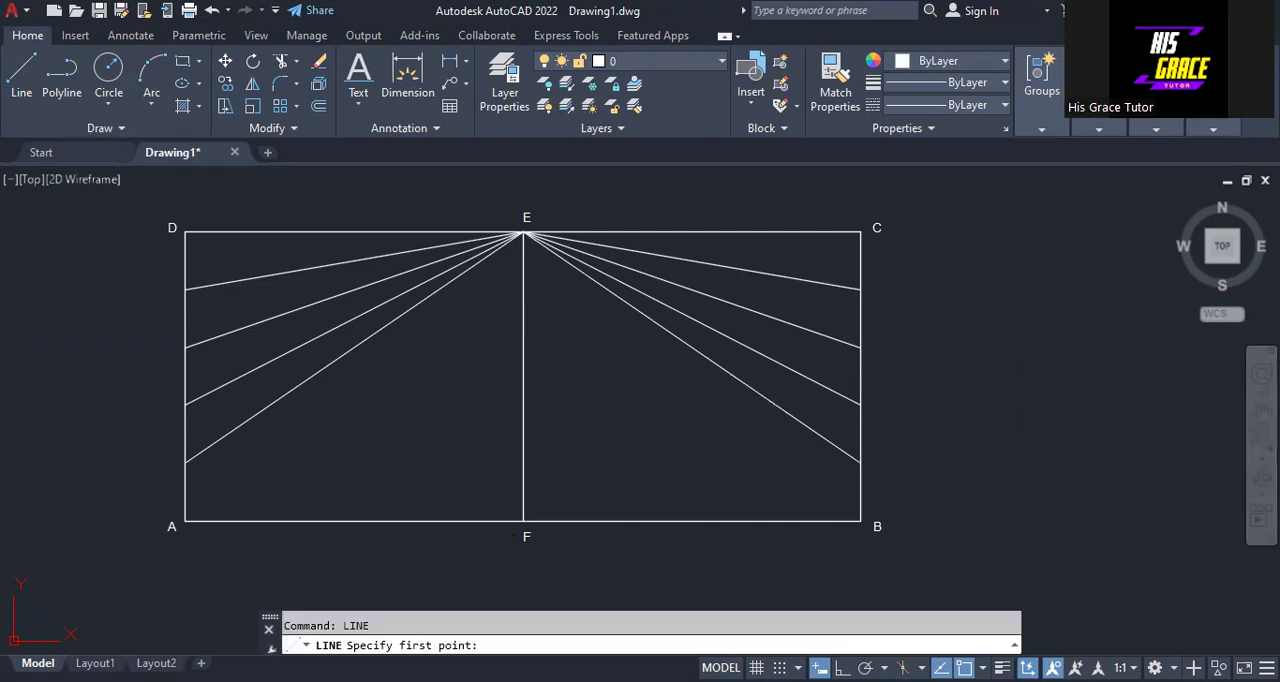
{"action": "left_click", "coordinate": [523, 232]}
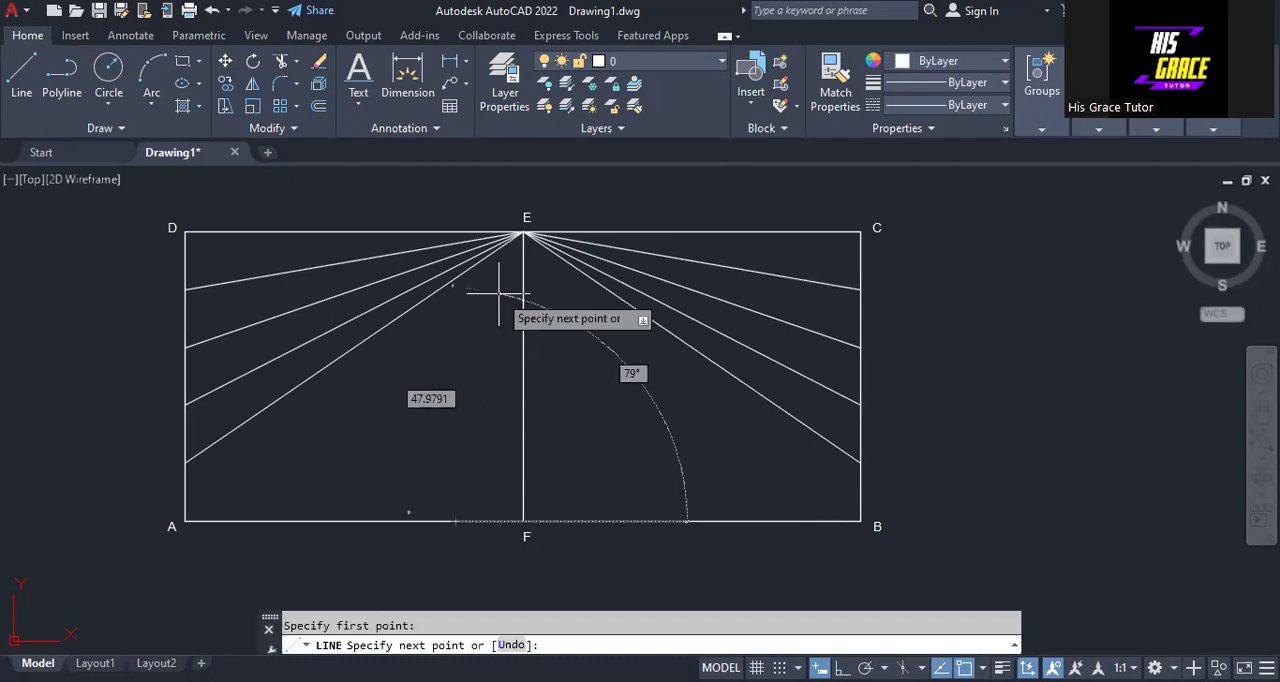
{"action": "key", "text": "Escape"}
- With Ortho on, draw a vertical line from the first base division point left of F up to the uppermost inclined line from side AD
{"action": "key", "text": "F8"}
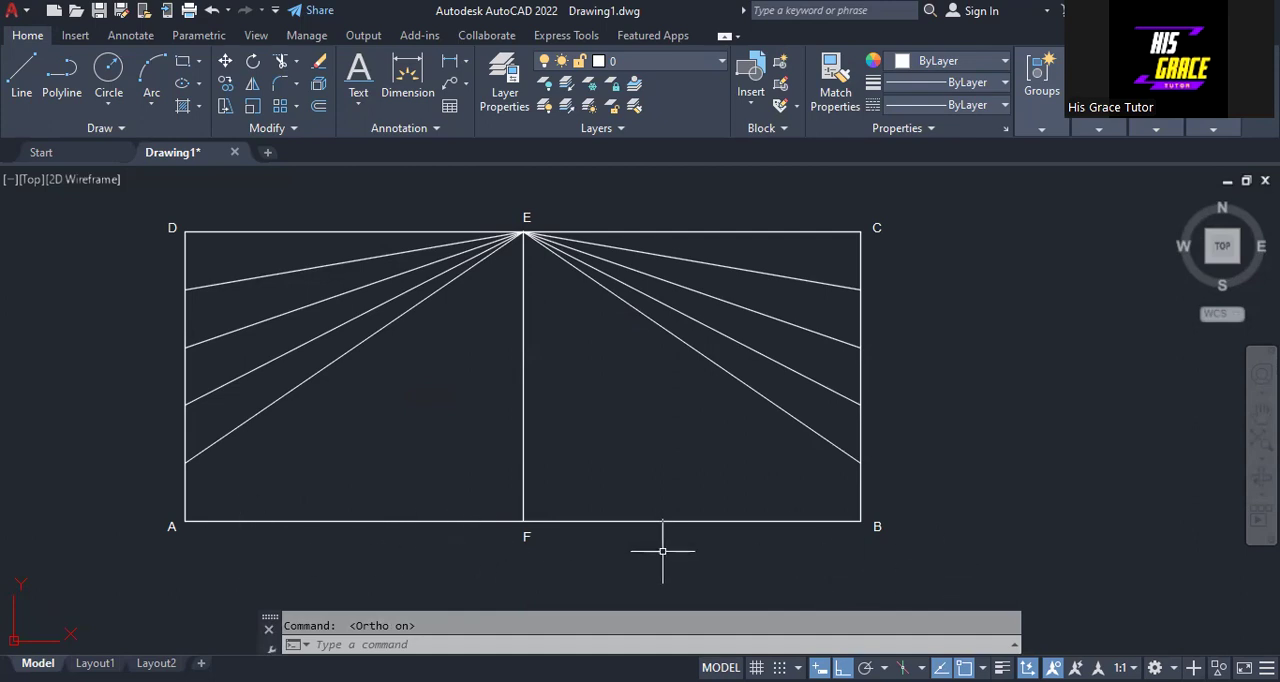
{"action": "left_click", "coordinate": [20, 85]}
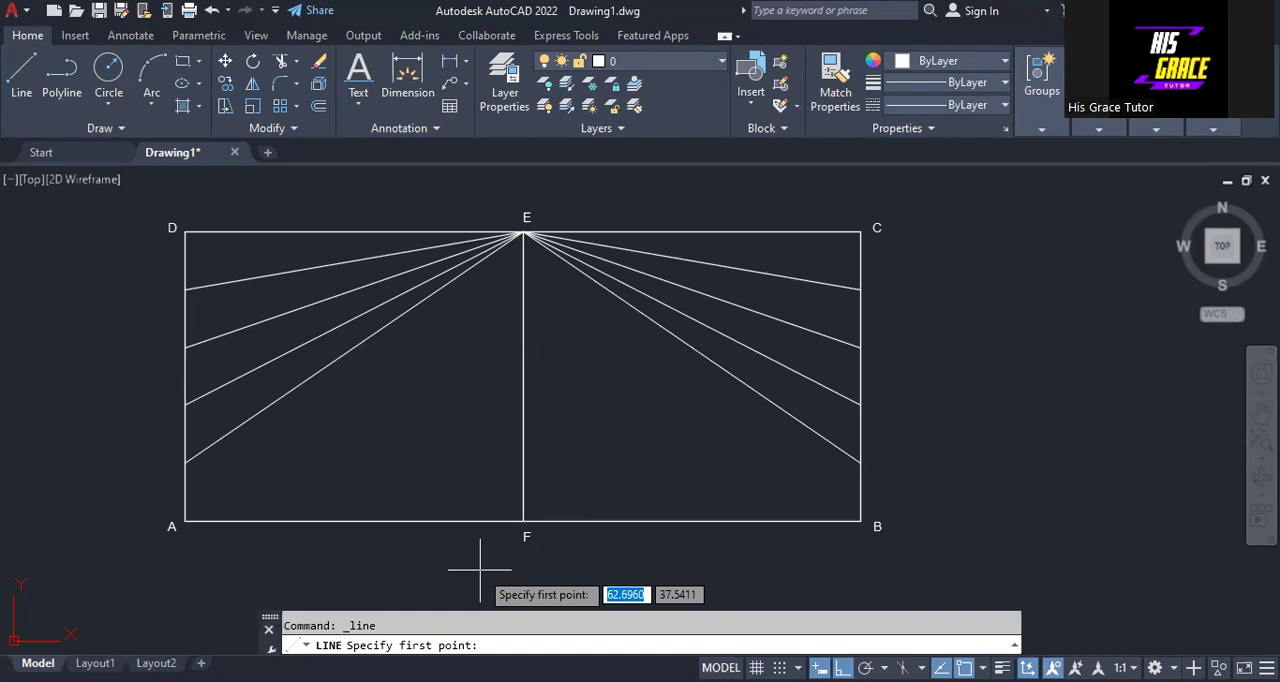
{"action": "left_click", "coordinate": [455, 521]}
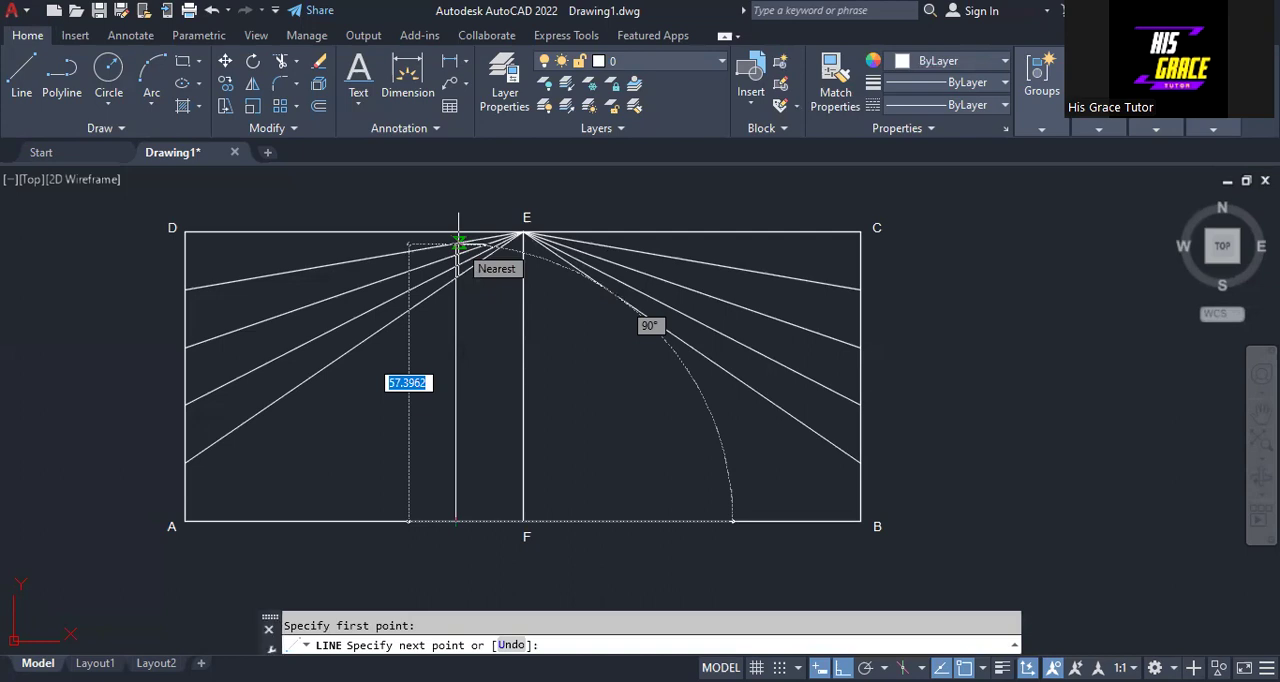
{"action": "left_click", "coordinate": [458, 243]}
{"action": "right_click", "coordinate": [458, 245]}
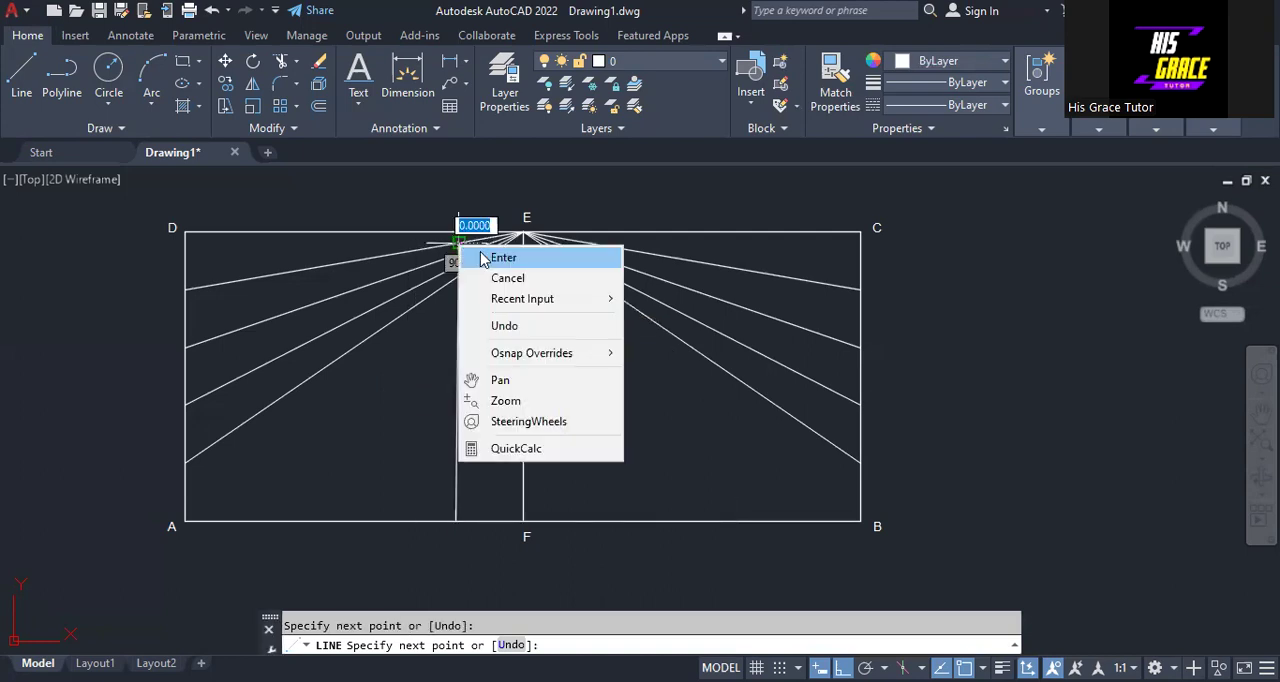
{"action": "left_click", "coordinate": [503, 258]}
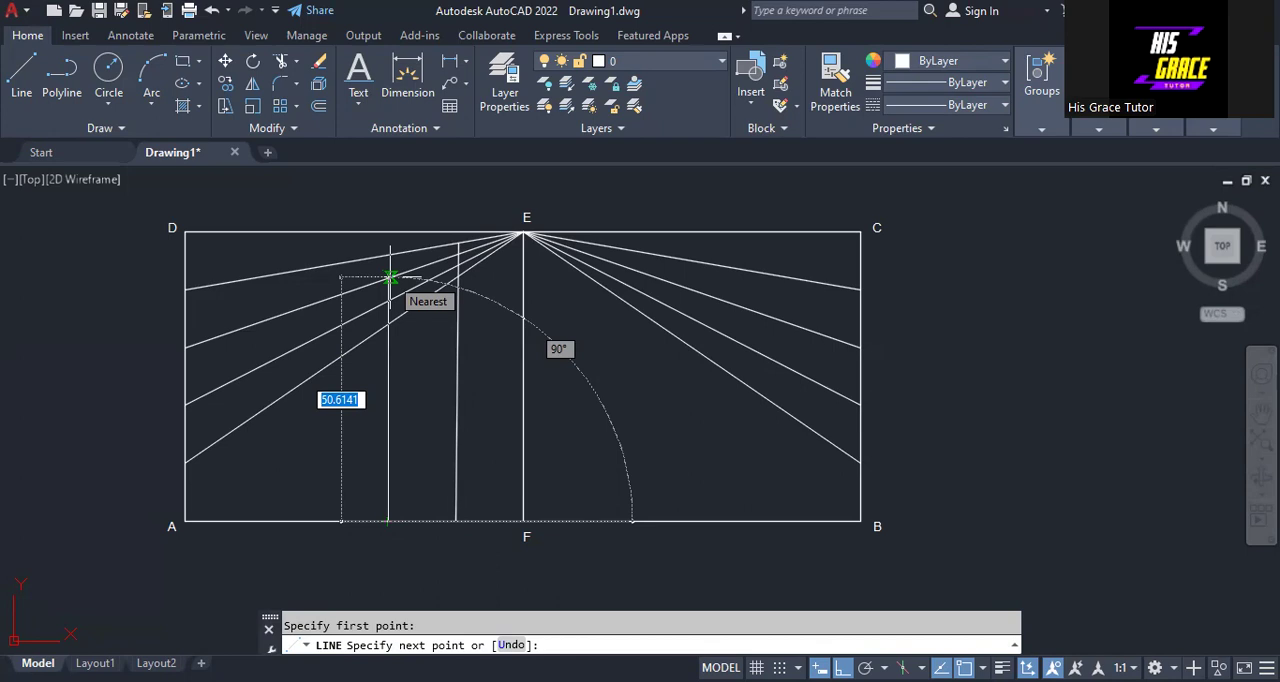
- Draw a vertical line from the second base division point left of F up to the second inclined line below D
{"action": "left_click", "coordinate": [390, 277]}
{"action": "right_click", "coordinate": [406, 284]}
{"action": "left_click", "coordinate": [412, 291]}
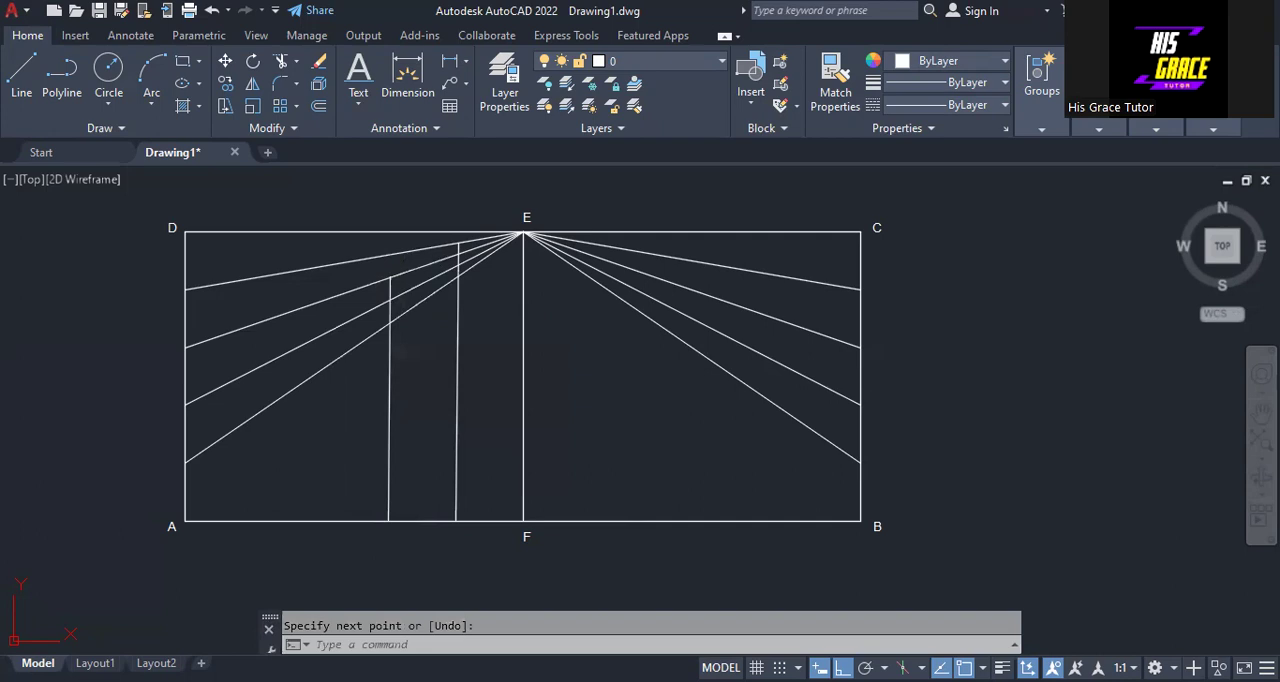
- Draw a vertical line from the third base division point left of F up to the third inclined line below D
{"action": "key", "text": "space"}
{"action": "left_click", "coordinate": [320, 520]}
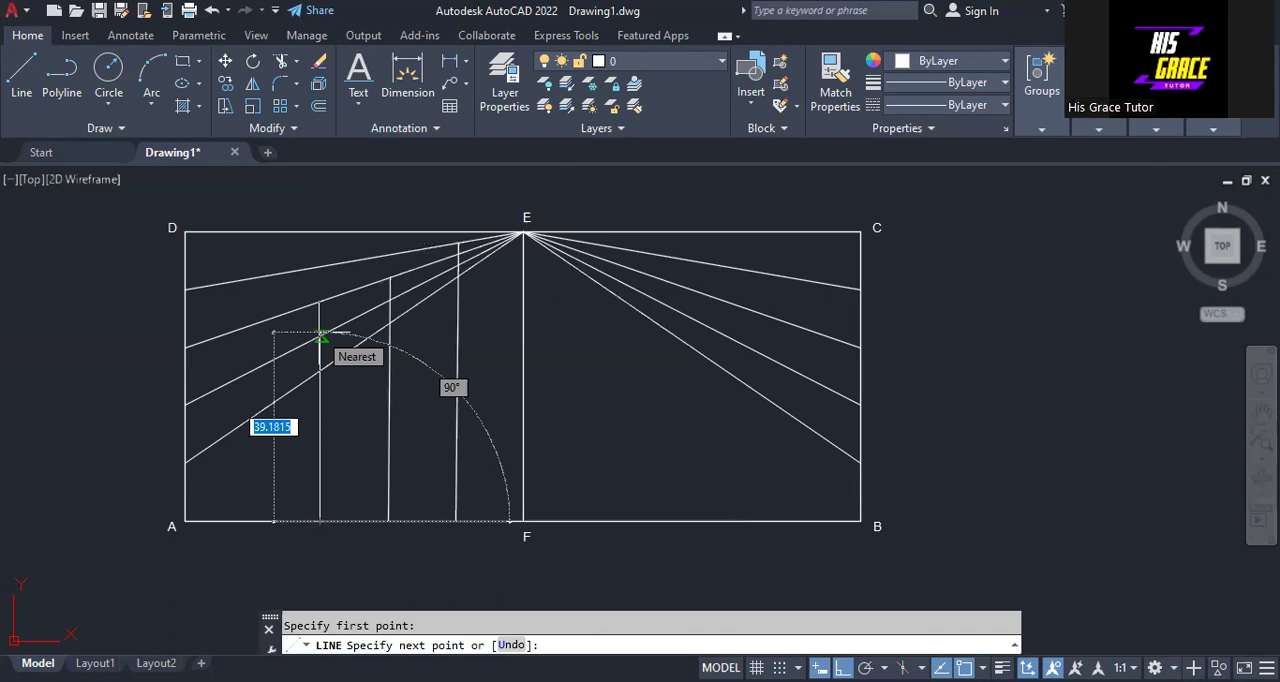
{"action": "left_click", "coordinate": [320, 335]}
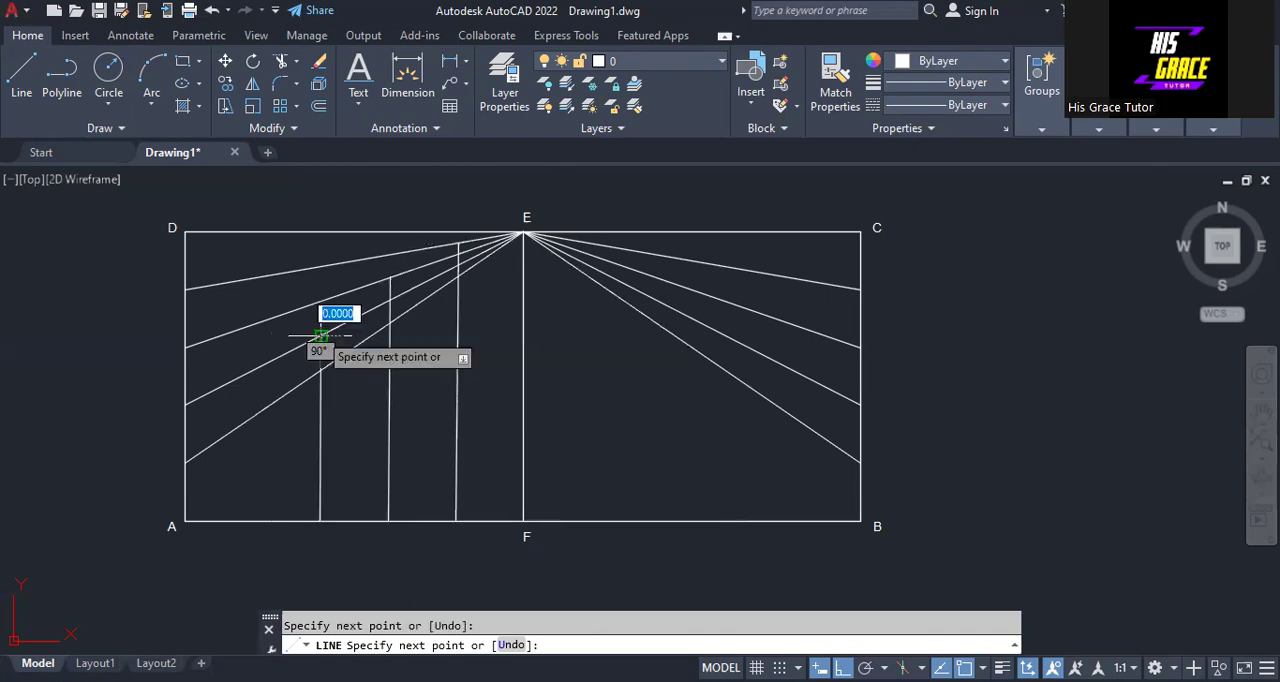
{"action": "right_click", "coordinate": [320, 334]}
{"action": "left_click", "coordinate": [364, 345]}
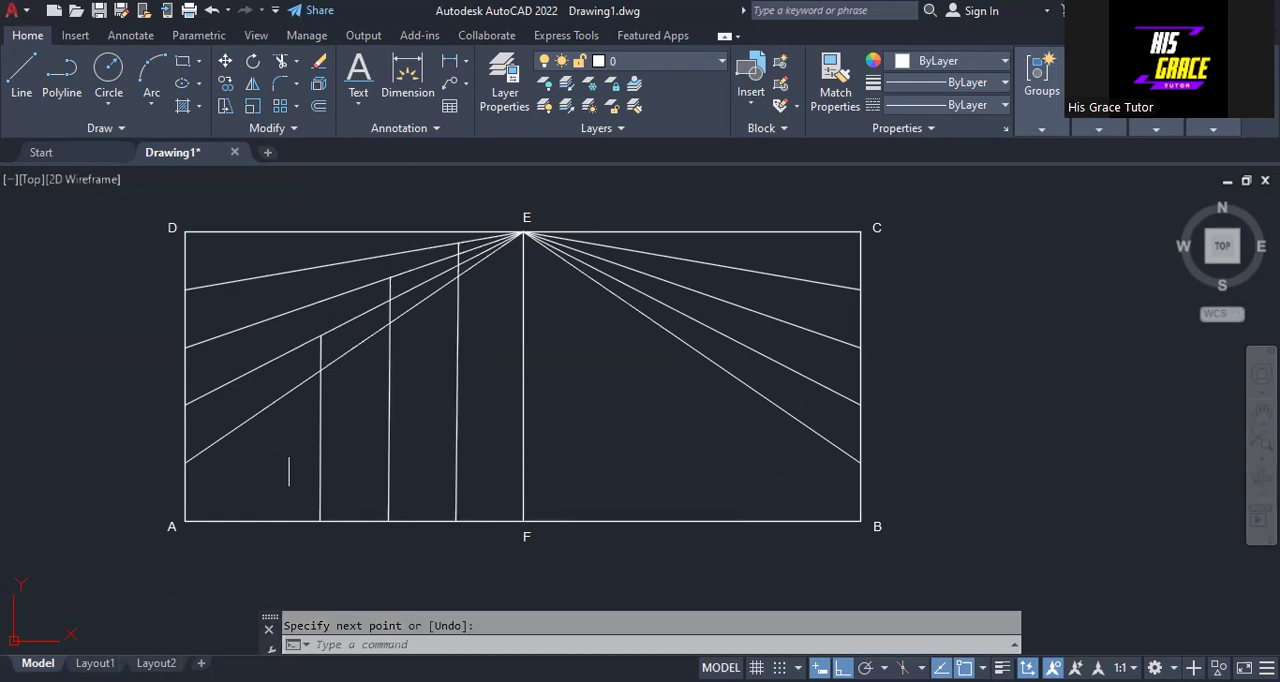
- Draw a vertical line from the base division point nearest A up to the lowest inclined line from side AD
{"action": "key", "text": "space"}
{"action": "left_click", "coordinate": [252, 520]}
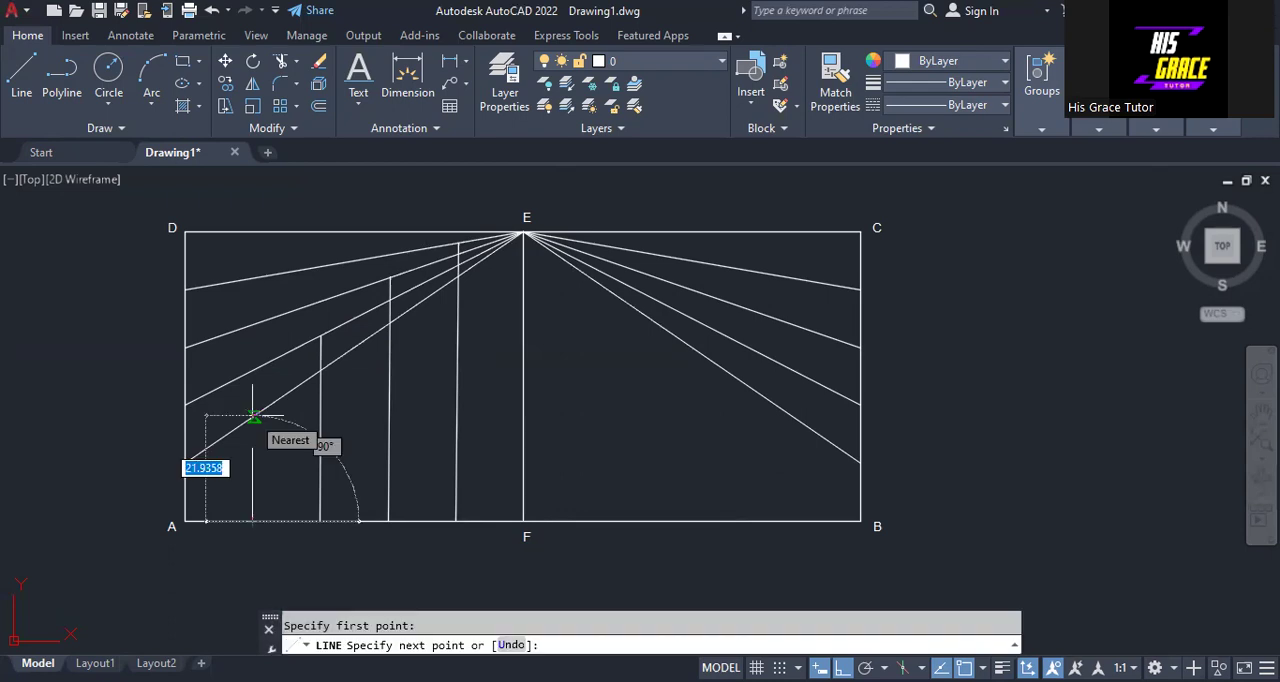
{"action": "left_click", "coordinate": [252, 415]}
{"action": "right_click", "coordinate": [253, 417]}
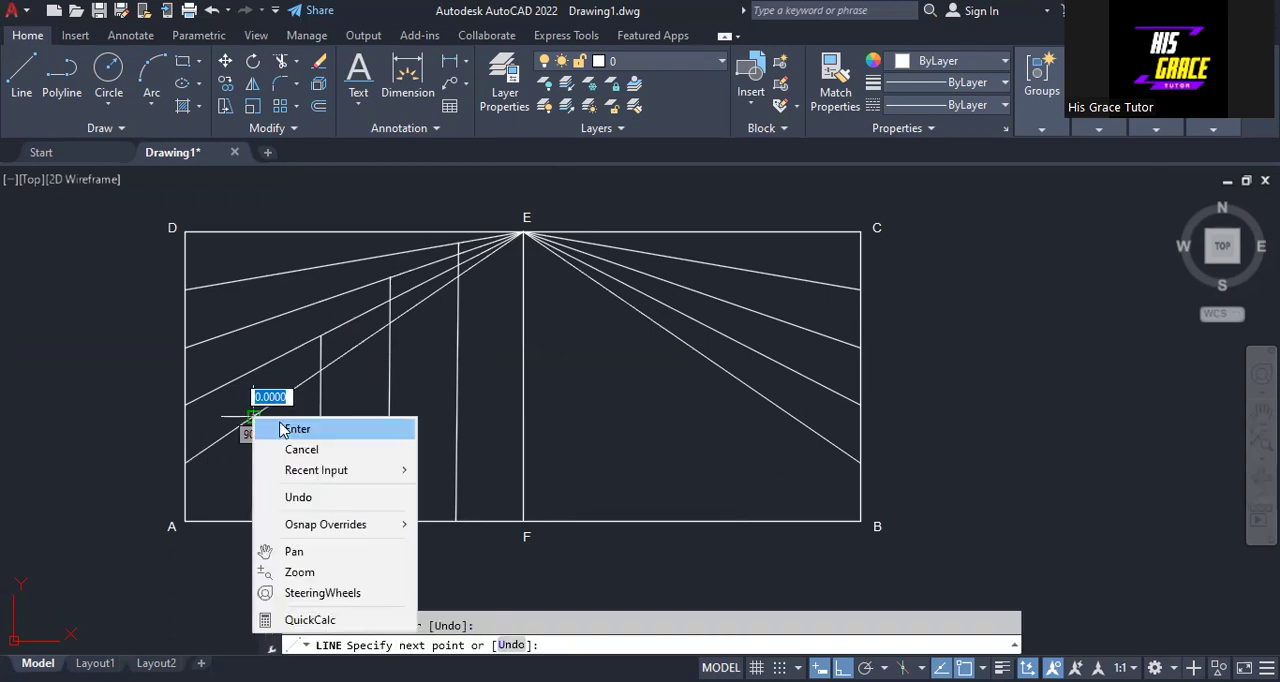
{"action": "left_click", "coordinate": [290, 429]}
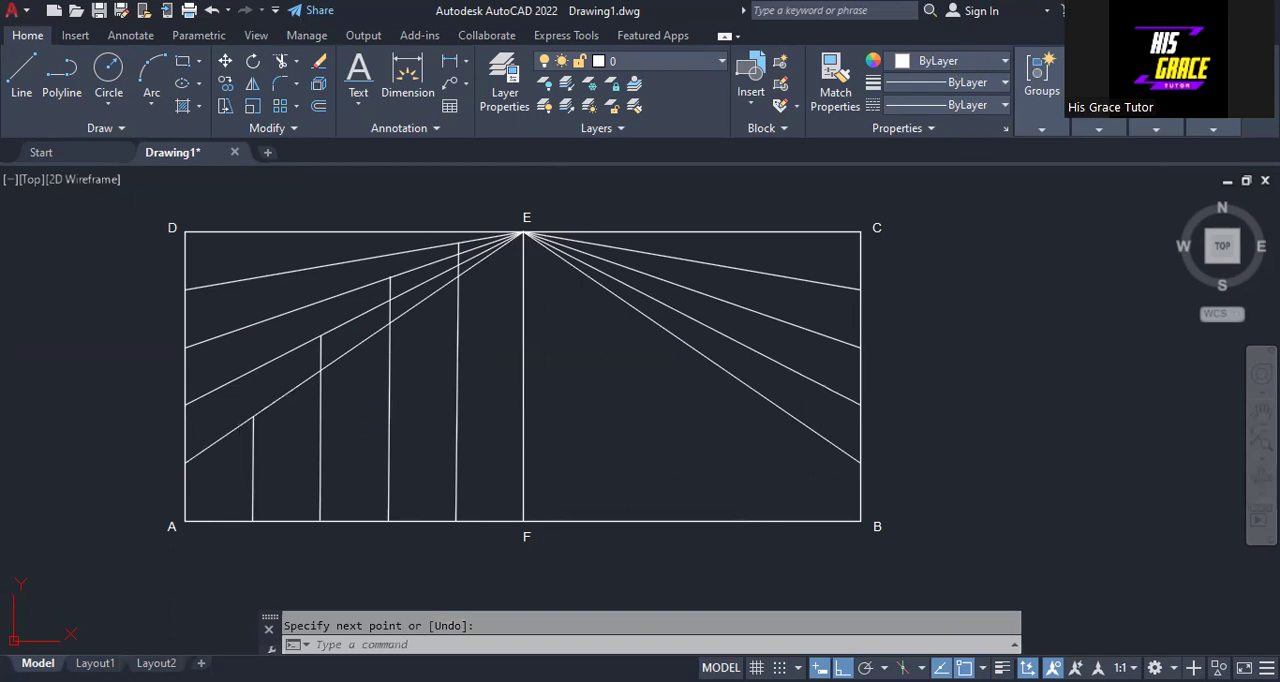
- Draw a vertical line from the first base division point right of F up to the uppermost inclined line from side BC
{"action": "key", "text": "Return"}
{"action": "left_click", "coordinate": [590, 520]}
{"action": "left_click", "coordinate": [590, 243]}
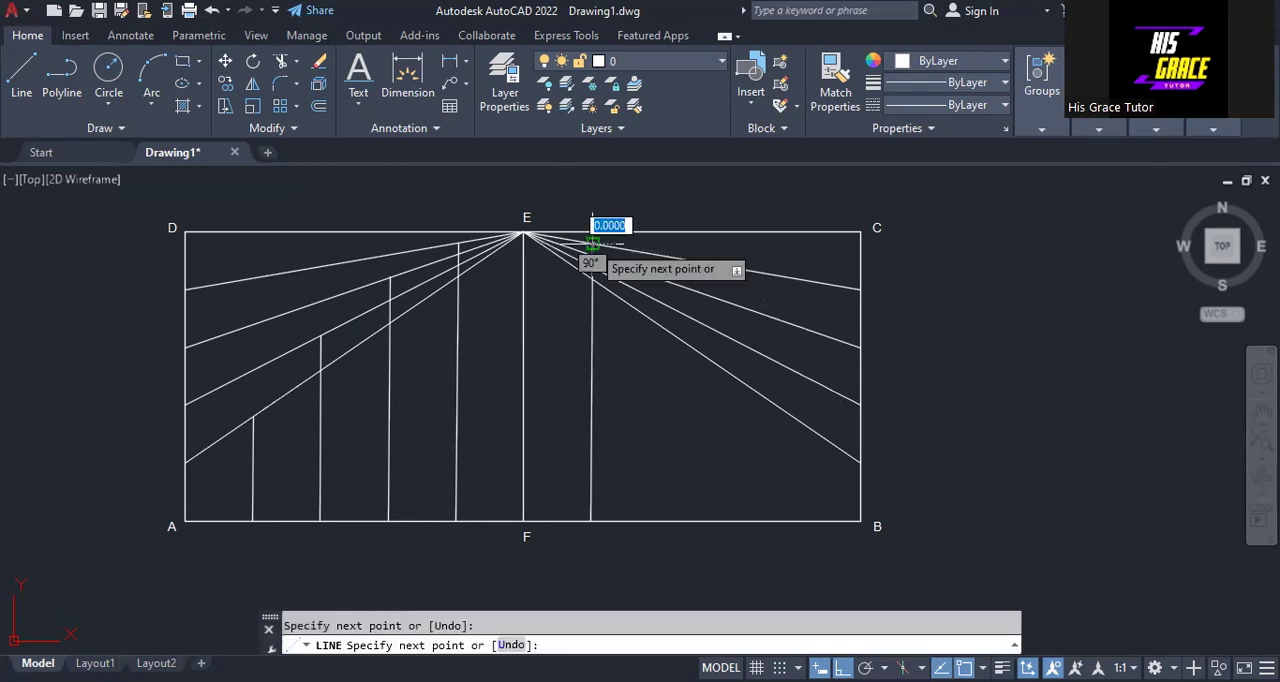
{"action": "right_click", "coordinate": [591, 244]}
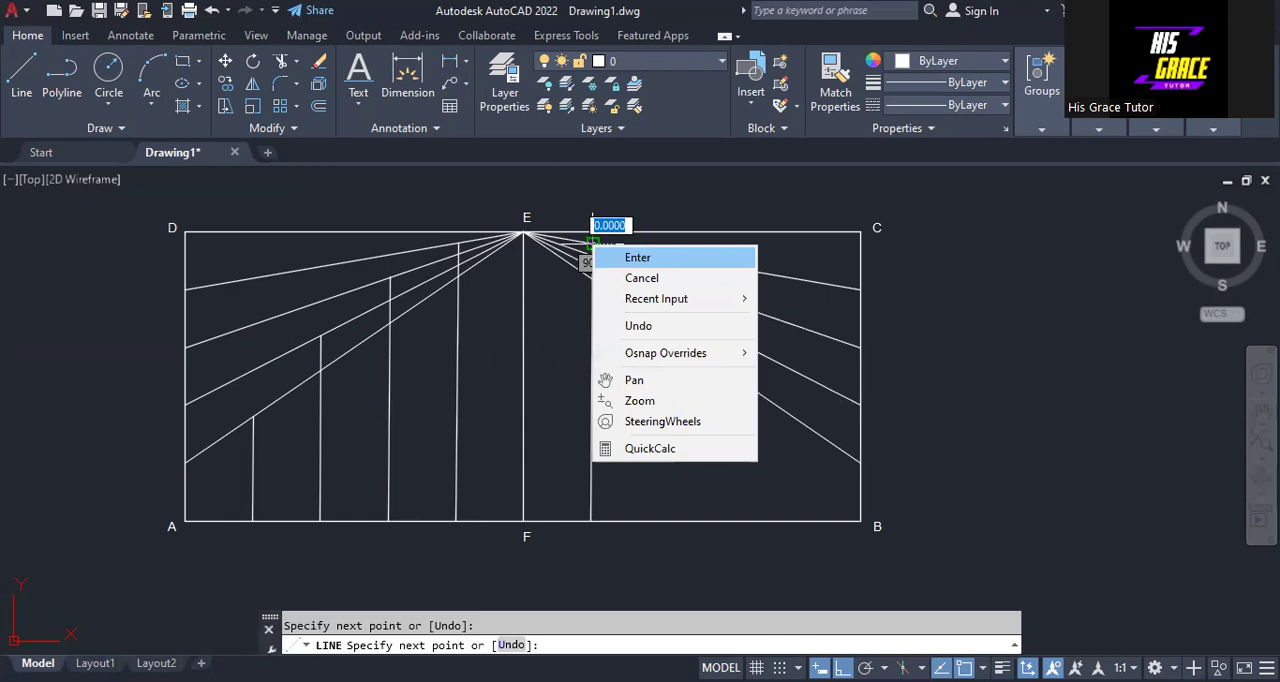
{"action": "key", "text": "Return"}
{"action": "key", "text": "Return"}
- Draw a vertical line from the second base division point right of F up to the second inclined line below C
{"action": "left_click", "coordinate": [658, 520]}
{"action": "left_click", "coordinate": [658, 277]}
{"action": "right_click", "coordinate": [658, 277]}
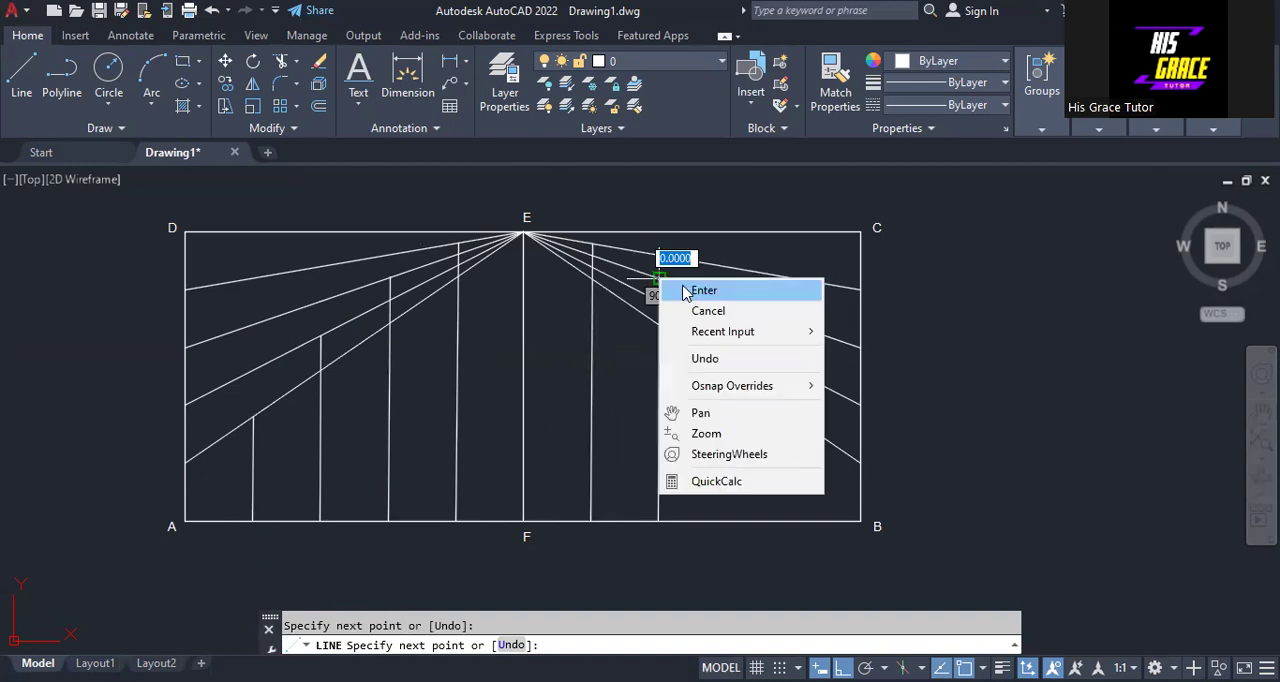
{"action": "left_click", "coordinate": [685, 292]}
- Draw a vertical line from the third base division point right of F up to the third inclined line below C
{"action": "right_click", "coordinate": [1014, 326]}
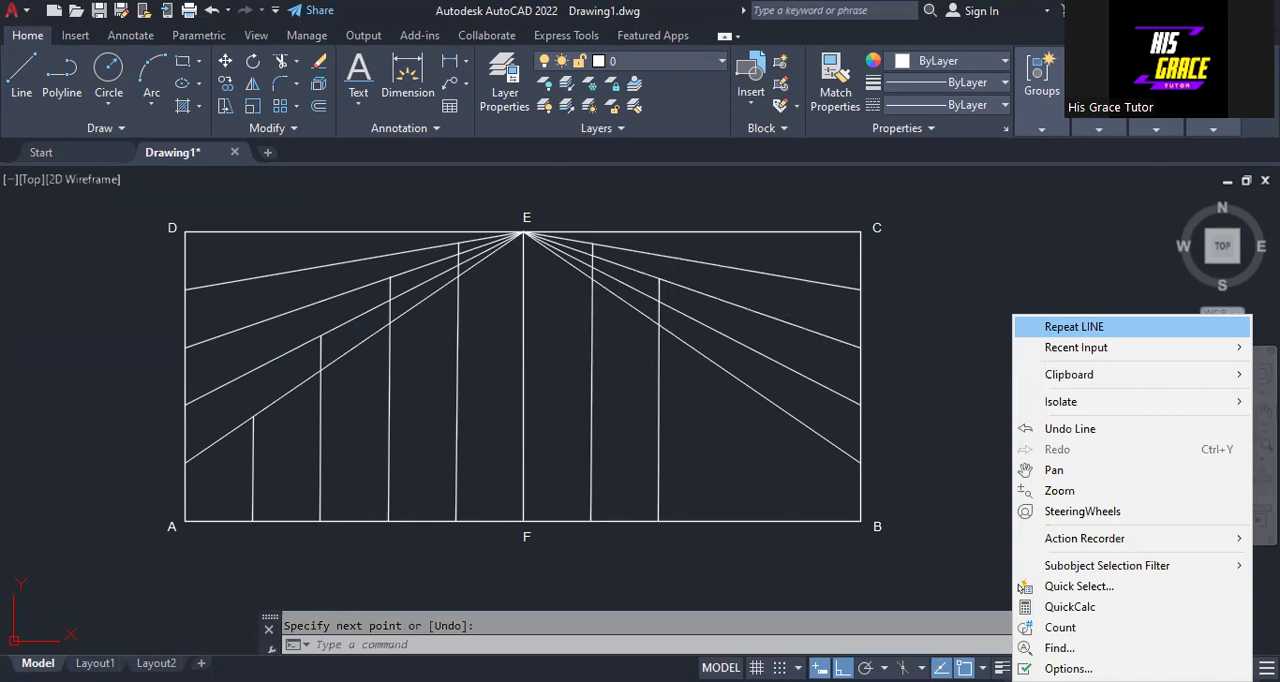
{"action": "left_click", "coordinate": [1074, 327]}
{"action": "left_click", "coordinate": [726, 521]}
{"action": "left_click", "coordinate": [727, 337]}
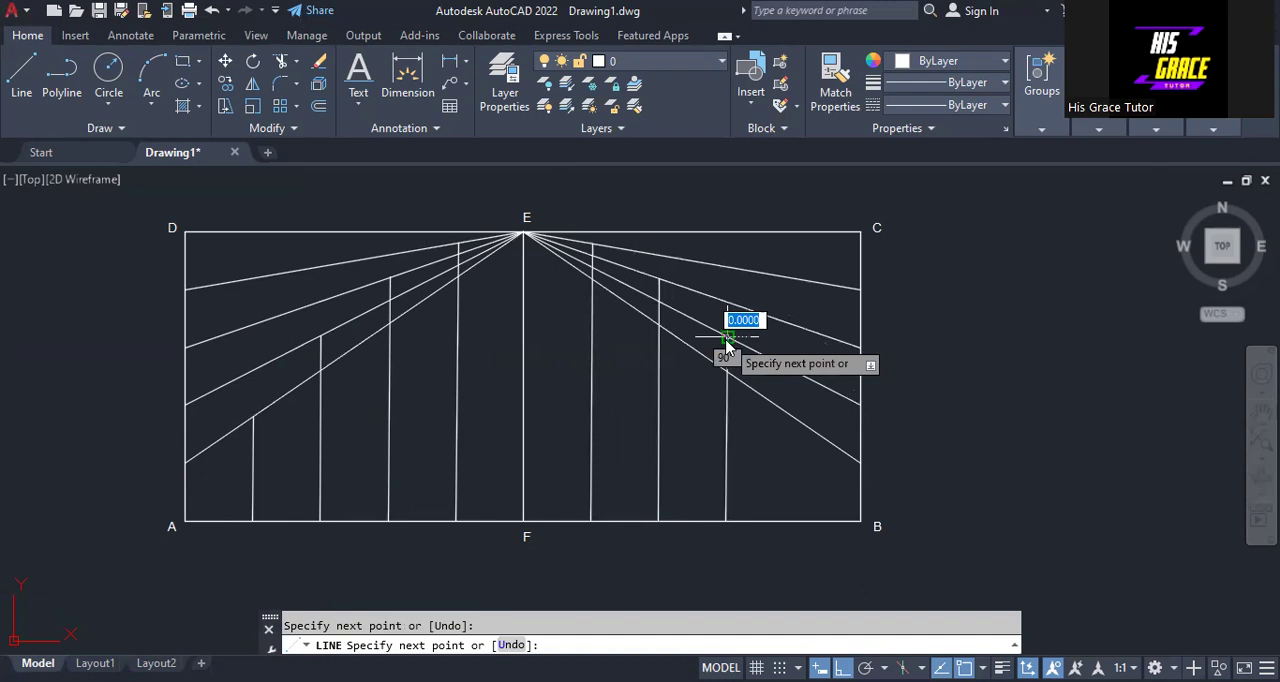
{"action": "right_click", "coordinate": [727, 340]}
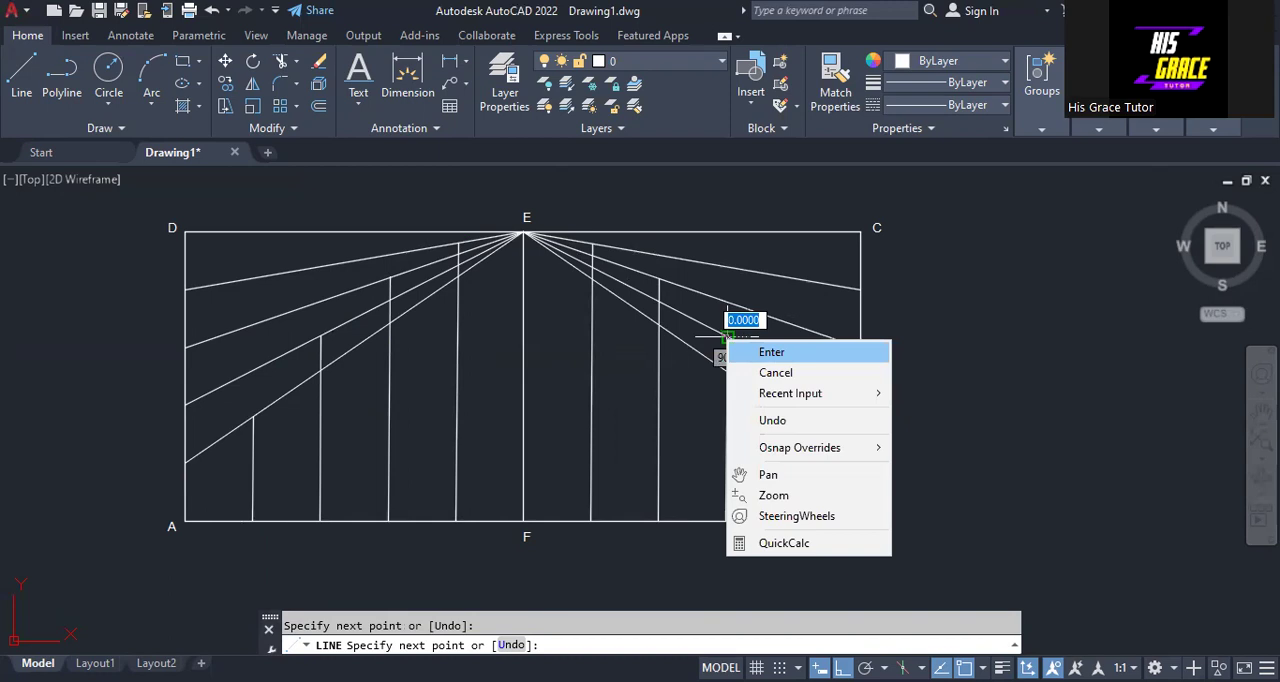
- Draw a vertical line from the base division point nearest B up to the lowest inclined line from side BC
{"action": "left_click", "coordinate": [793, 521]}
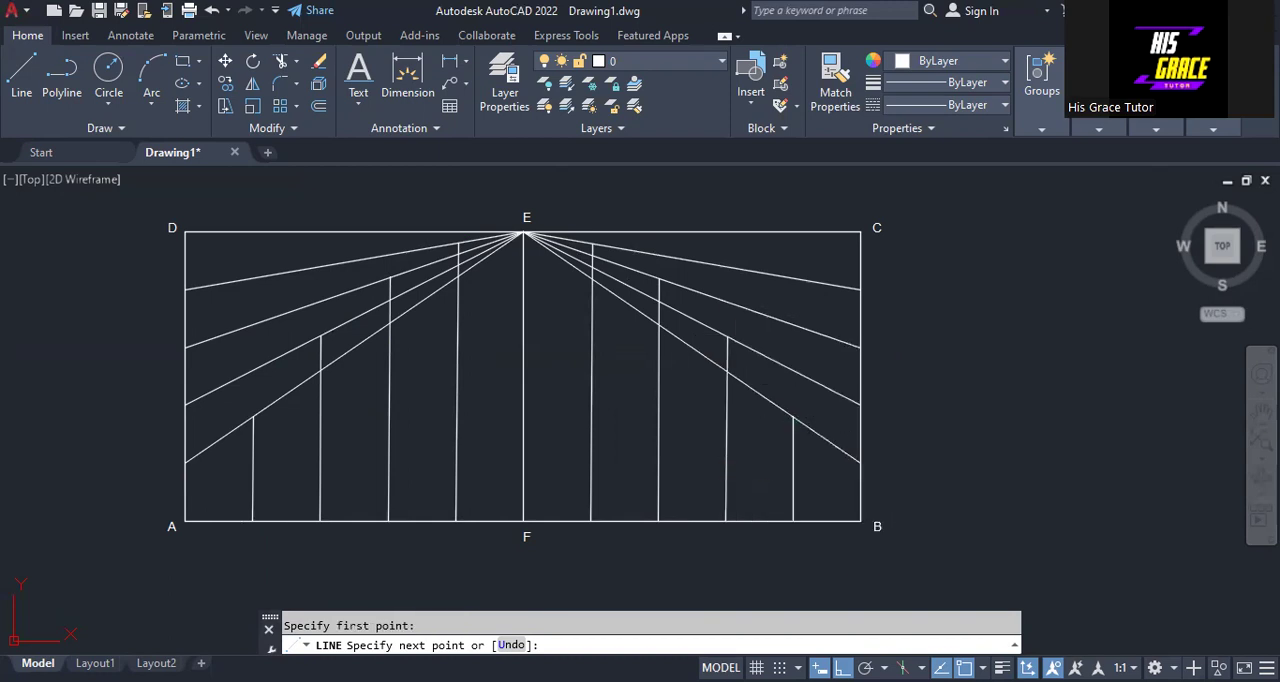
{"action": "left_click", "coordinate": [793, 416]}
{"action": "right_click", "coordinate": [794, 417]}
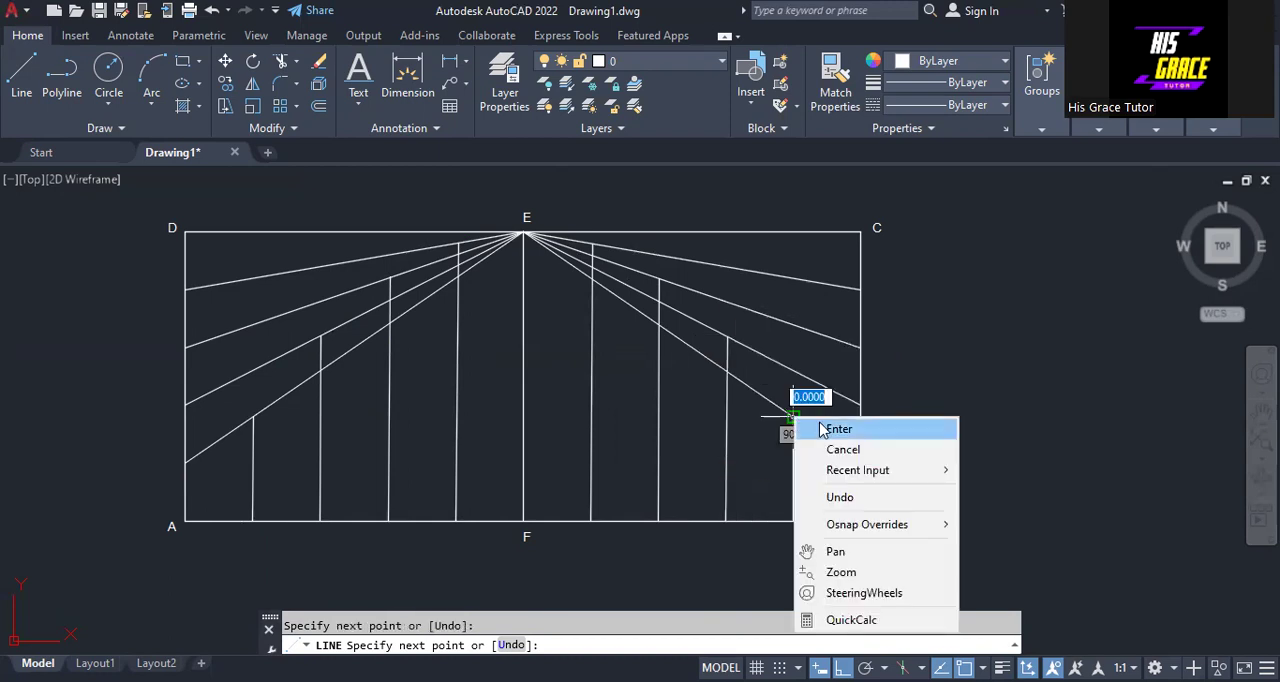
{"action": "left_click", "coordinate": [820, 429]}
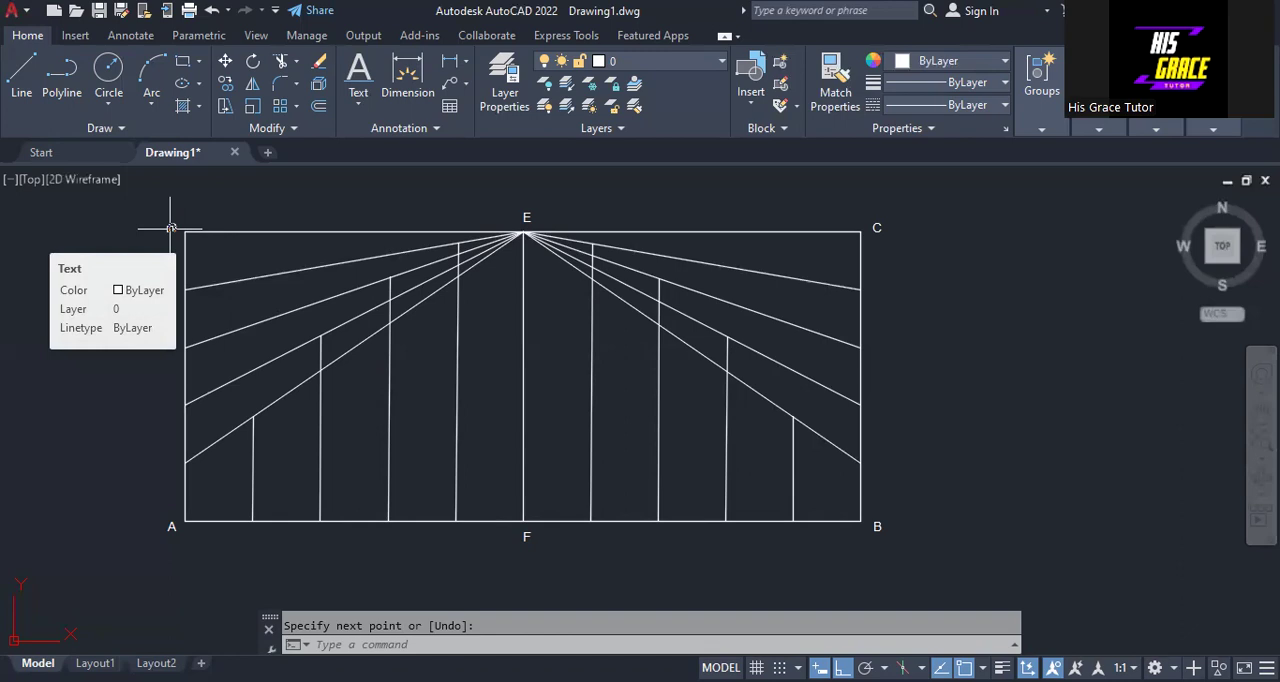
- Copy the D label down beside the four division points on side AD, plus one more copy near corner A
{"action": "key", "text": "Return"}
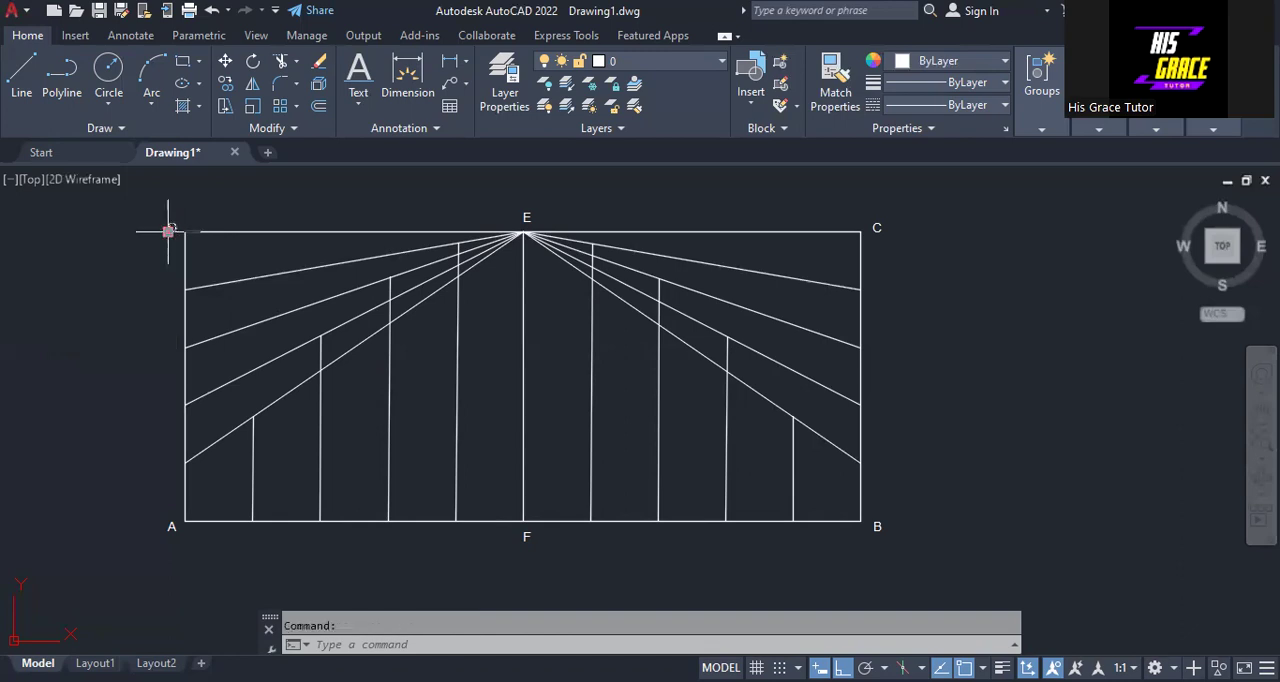
{"action": "right_click", "coordinate": [170, 234]}
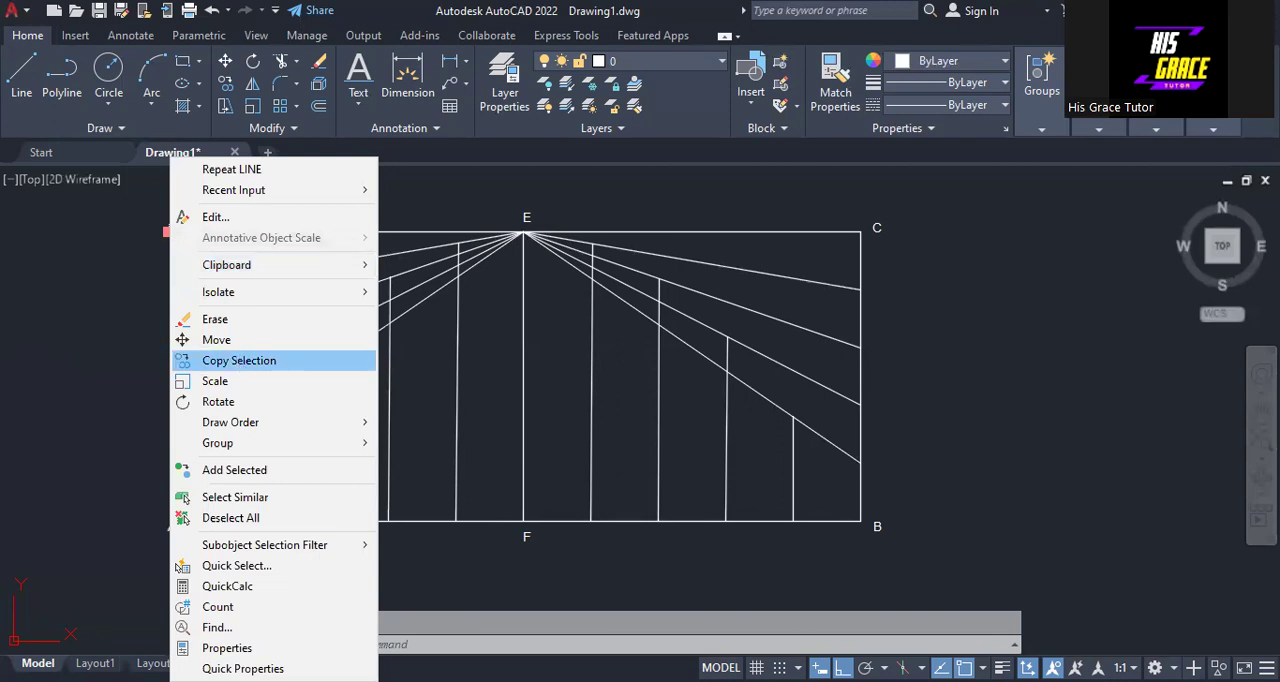
{"action": "left_click", "coordinate": [239, 360]}
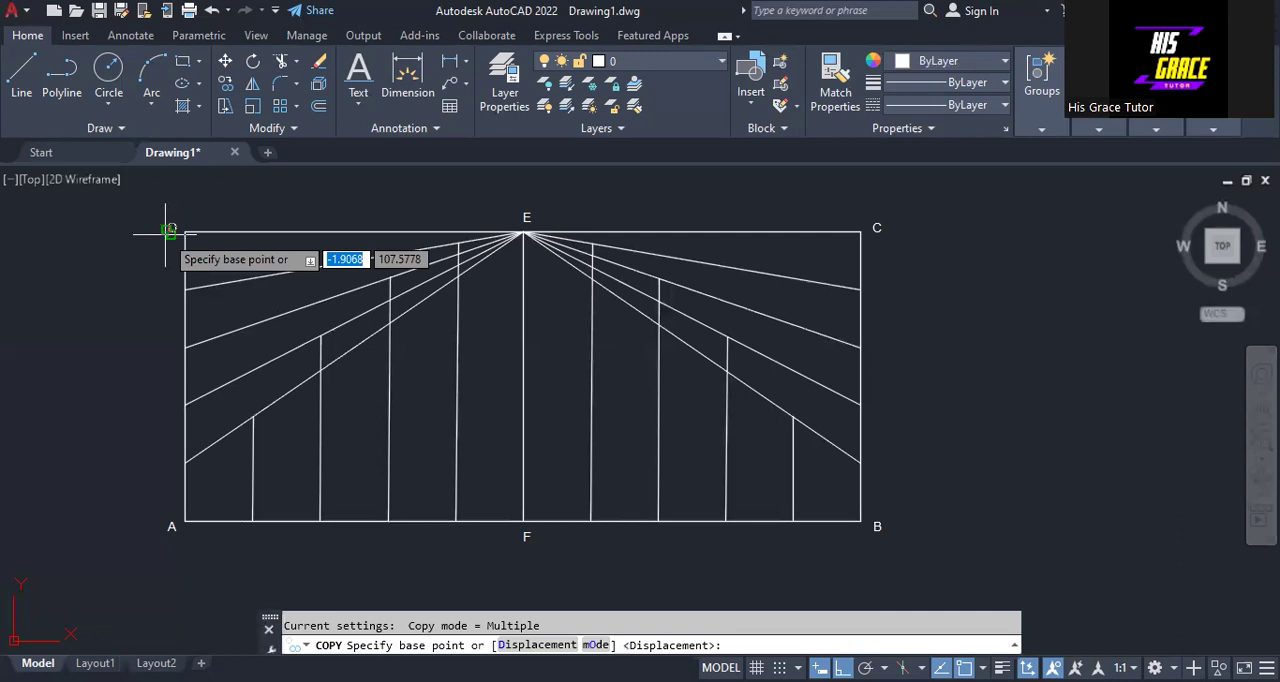
{"action": "left_click", "coordinate": [168, 232]}
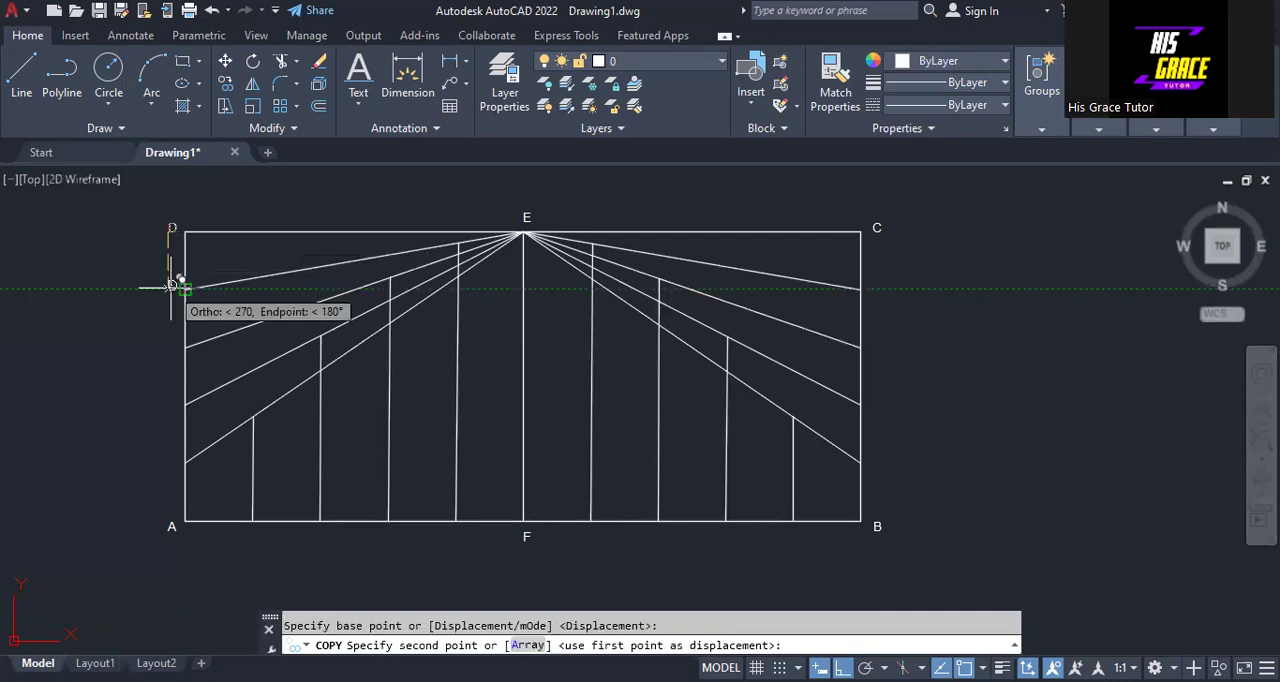
{"action": "left_click", "coordinate": [172, 287]}
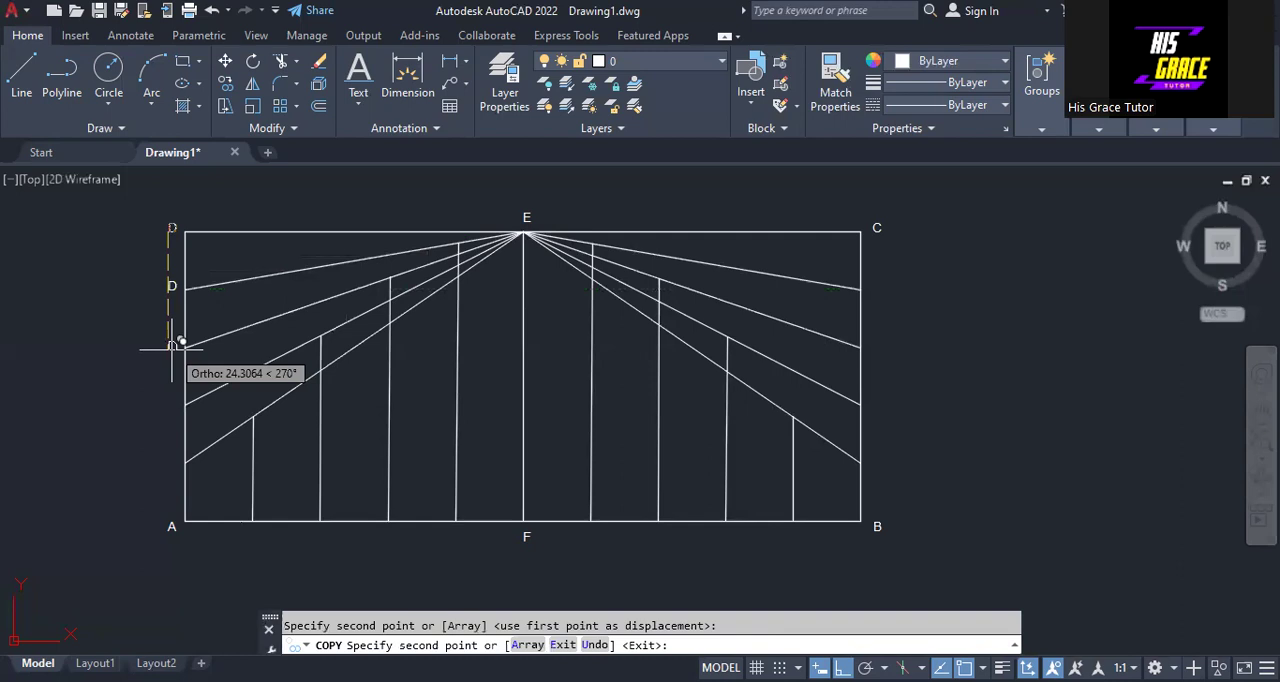
{"action": "left_click", "coordinate": [172, 346]}
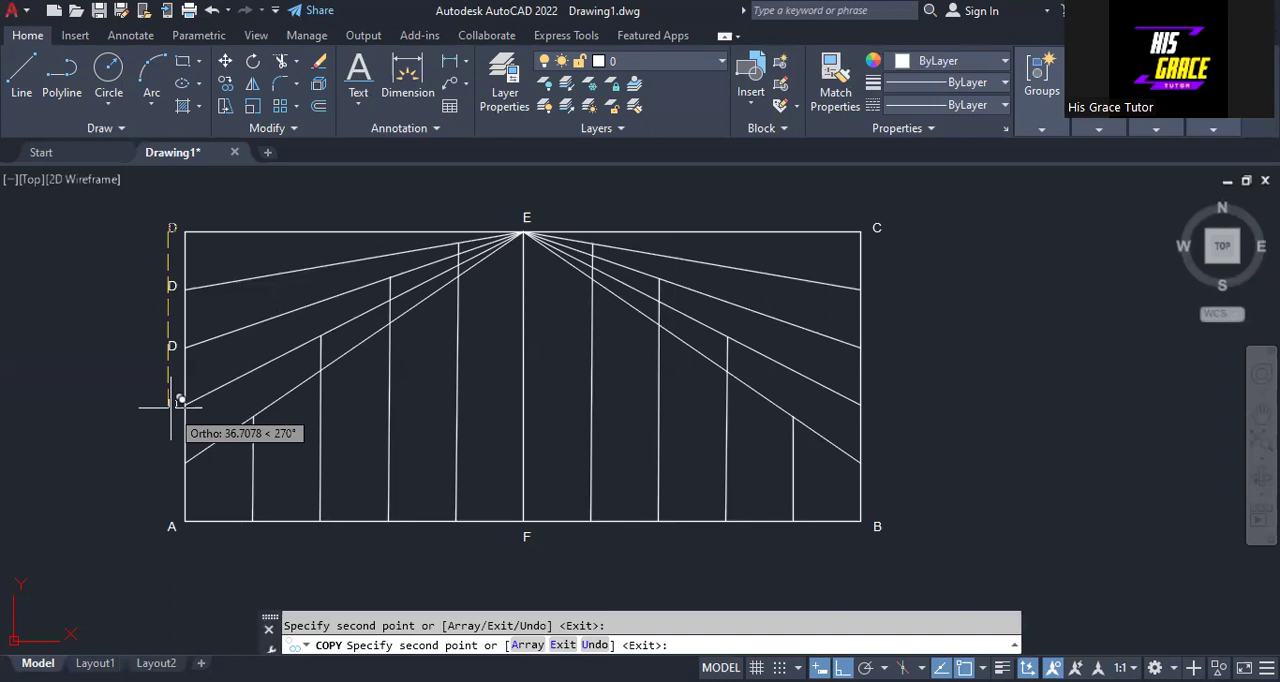
{"action": "left_click", "coordinate": [178, 404]}
{"action": "left_click", "coordinate": [178, 459]}
{"action": "left_click", "coordinate": [193, 508]}
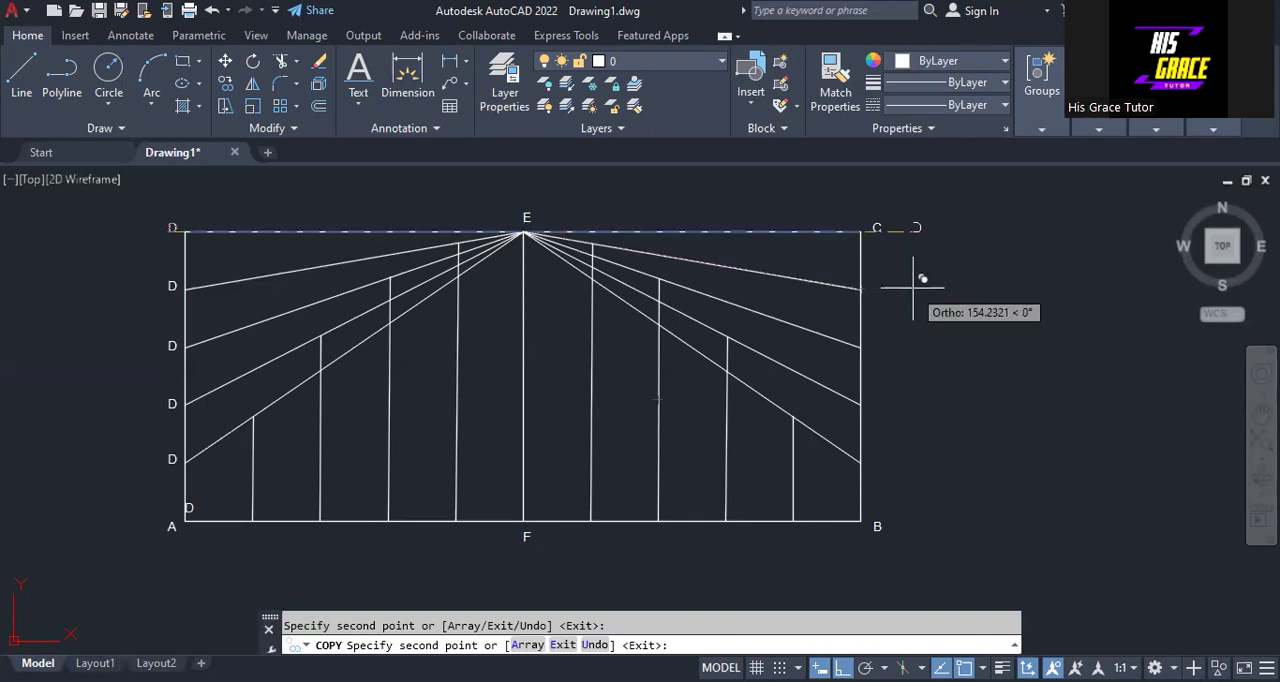
{"action": "key", "text": "Escape"}
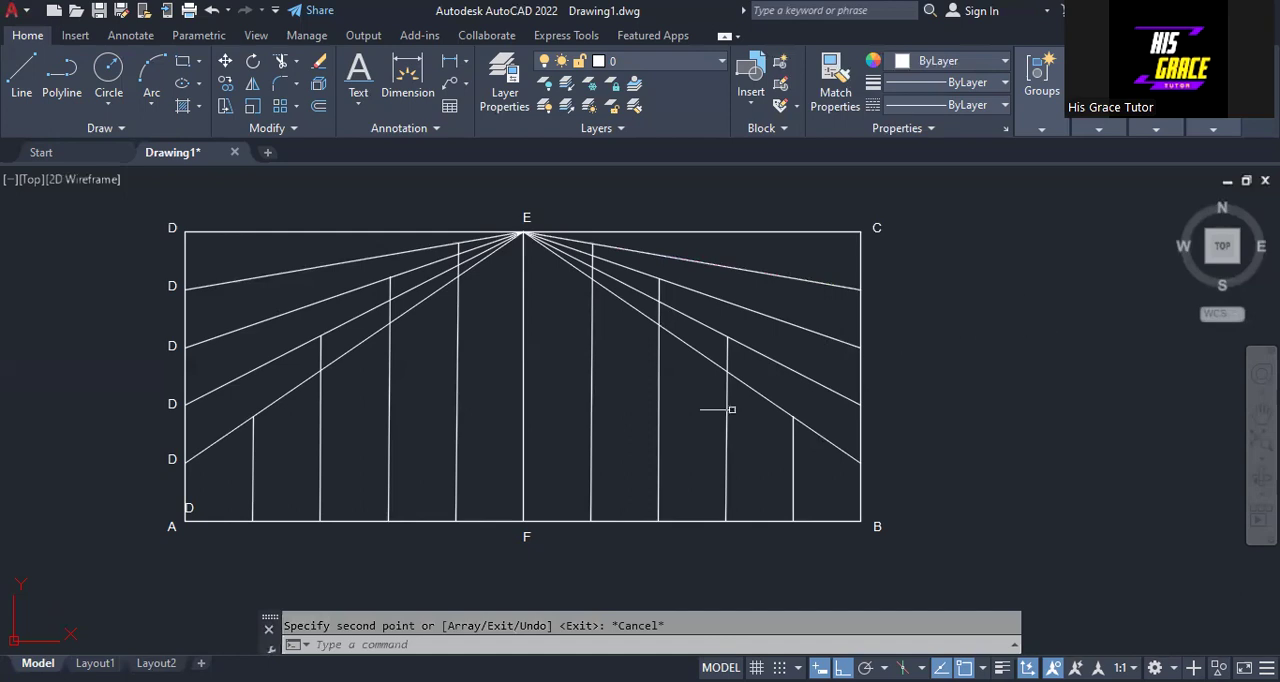
- Erase the extra D label near corner A
{"action": "left_click", "coordinate": [188, 510]}
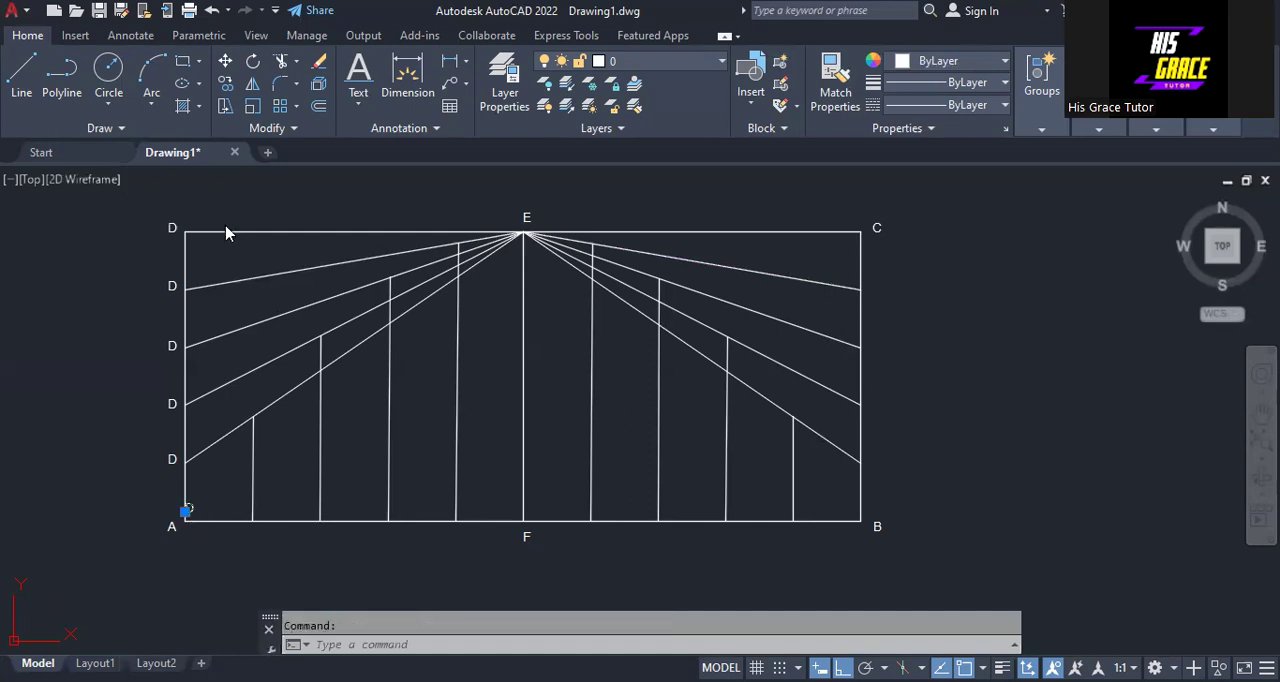
{"action": "right_click", "coordinate": [223, 318]}
{"action": "left_click", "coordinate": [236, 320]}
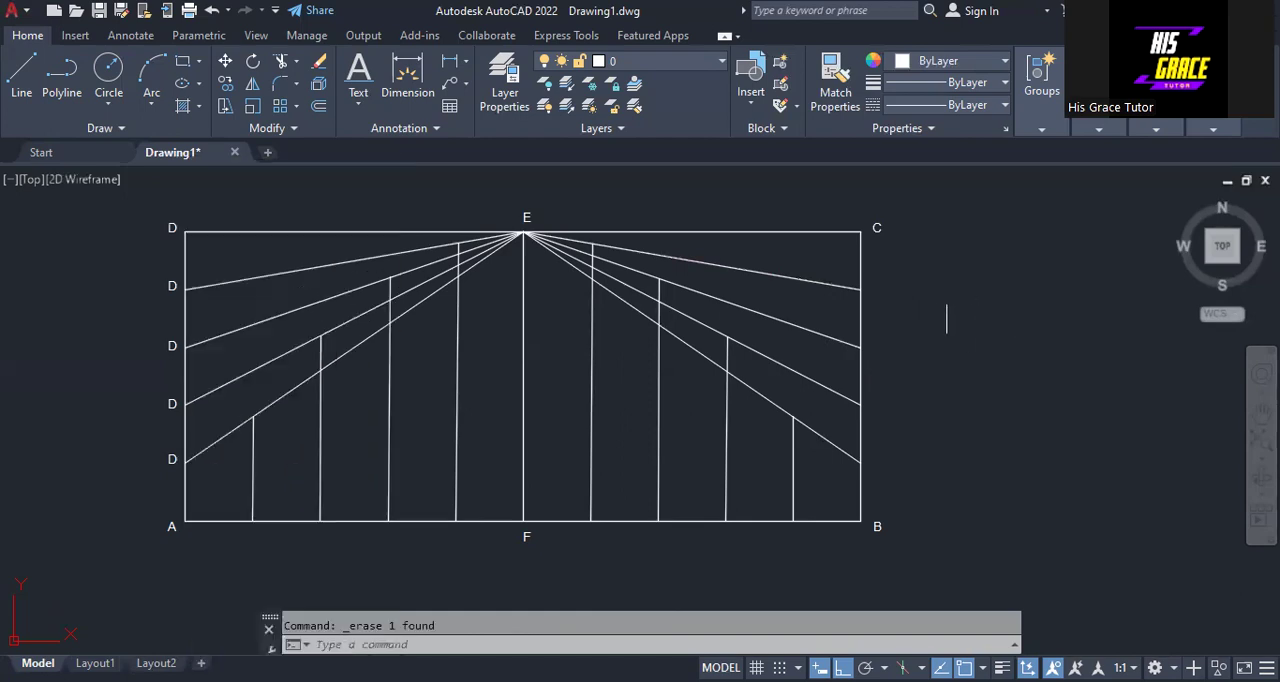
- Copy the C label down to the four division points on side BC
{"action": "right_click", "coordinate": [897, 238]}
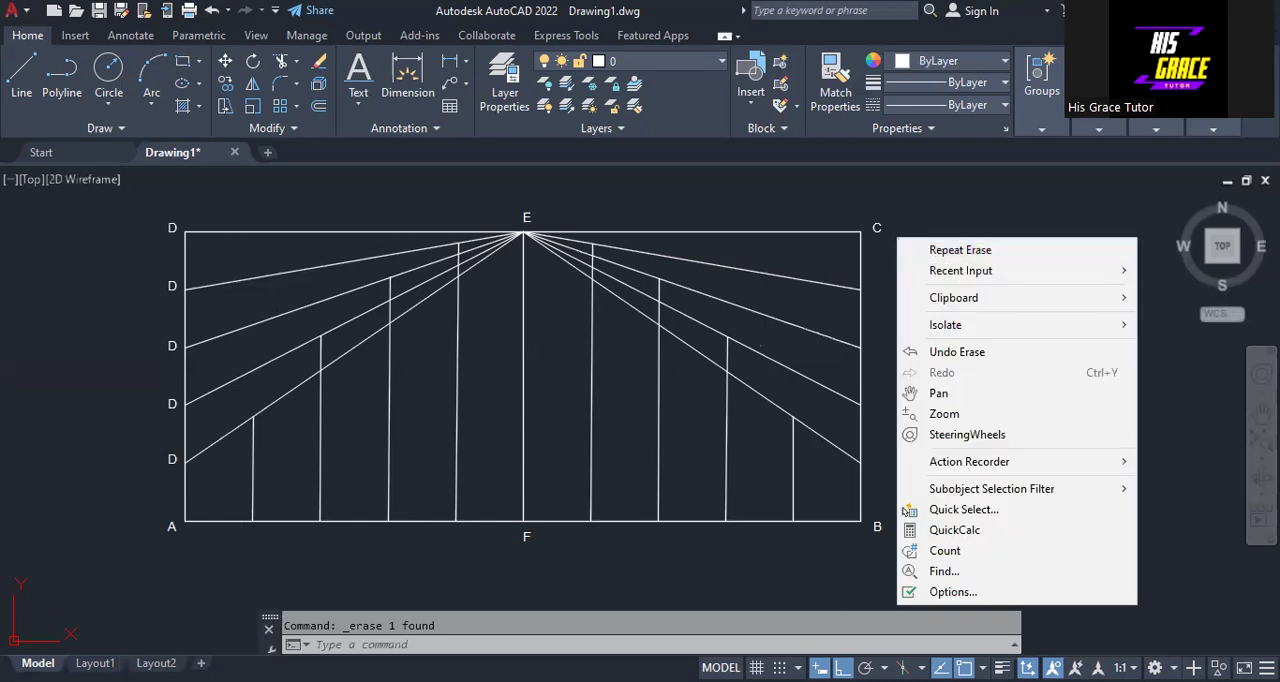
{"action": "left_click", "coordinate": [875, 227]}
{"action": "left_click", "coordinate": [873, 229]}
{"action": "right_click", "coordinate": [873, 231]}
{"action": "right_click", "coordinate": [935, 300]}
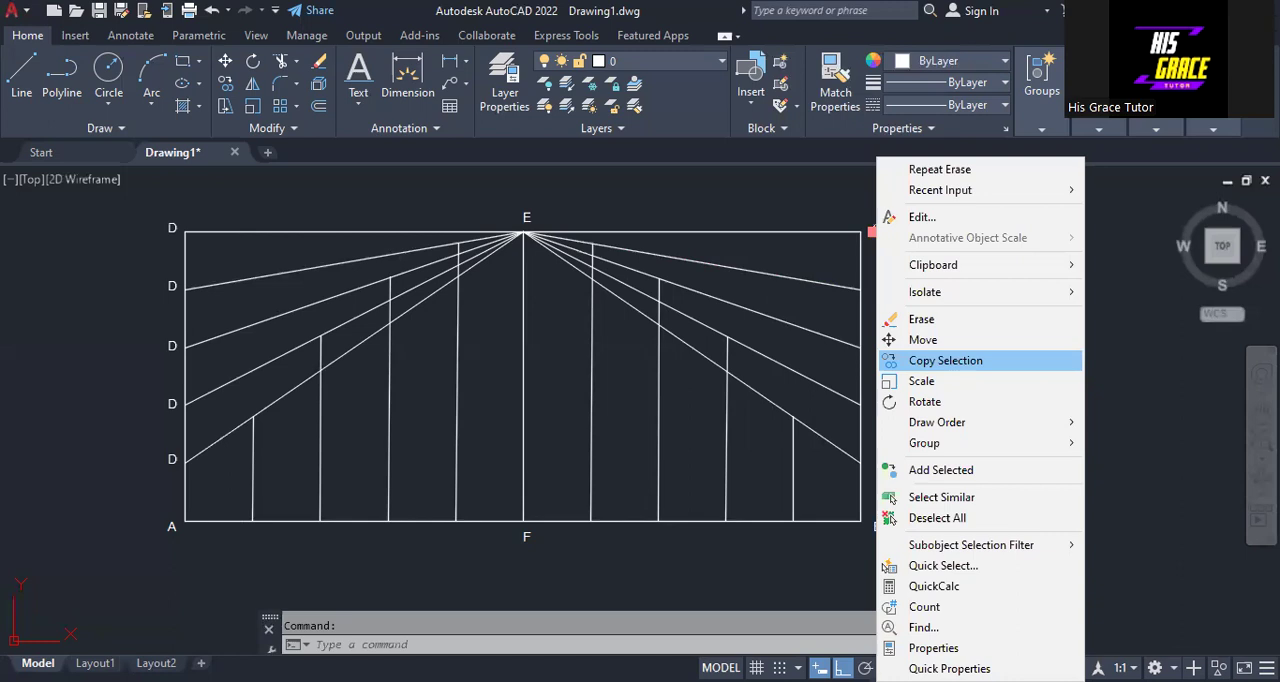
{"action": "left_click", "coordinate": [945, 360]}
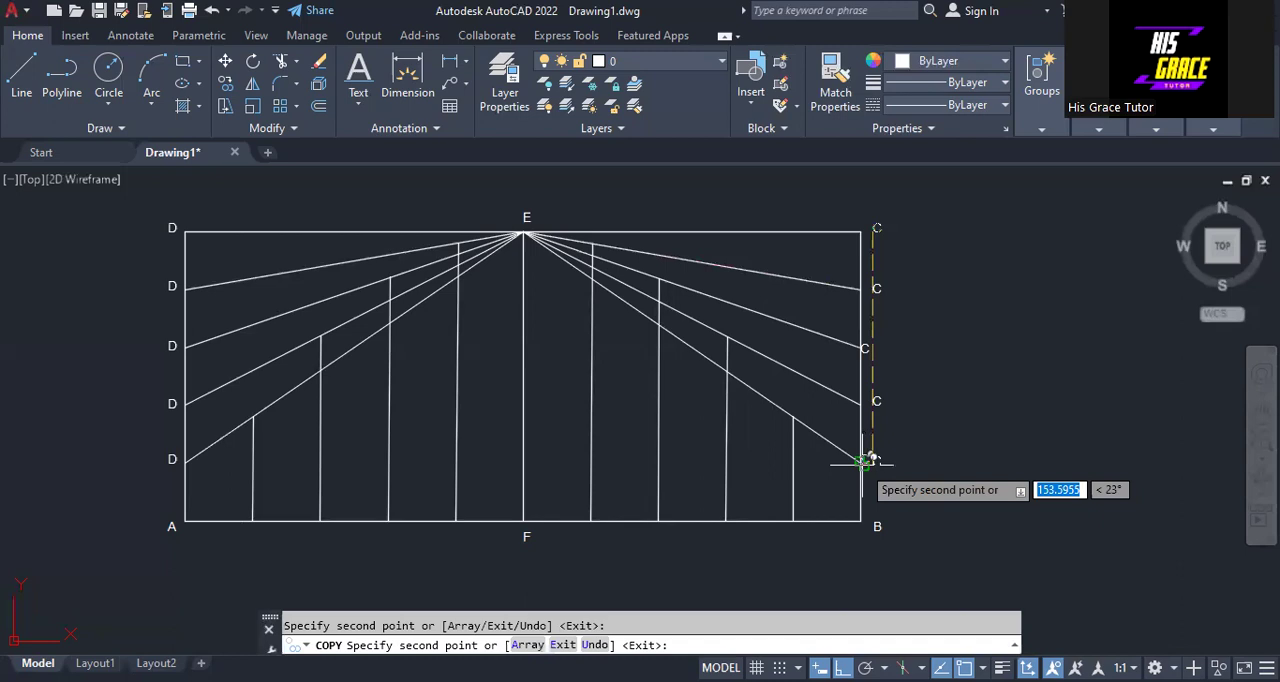
{"action": "key", "text": "Escape"}
- Erase the misplaced C copies at the second and fourth division points below corner C
{"action": "left_click", "coordinate": [862, 462]}
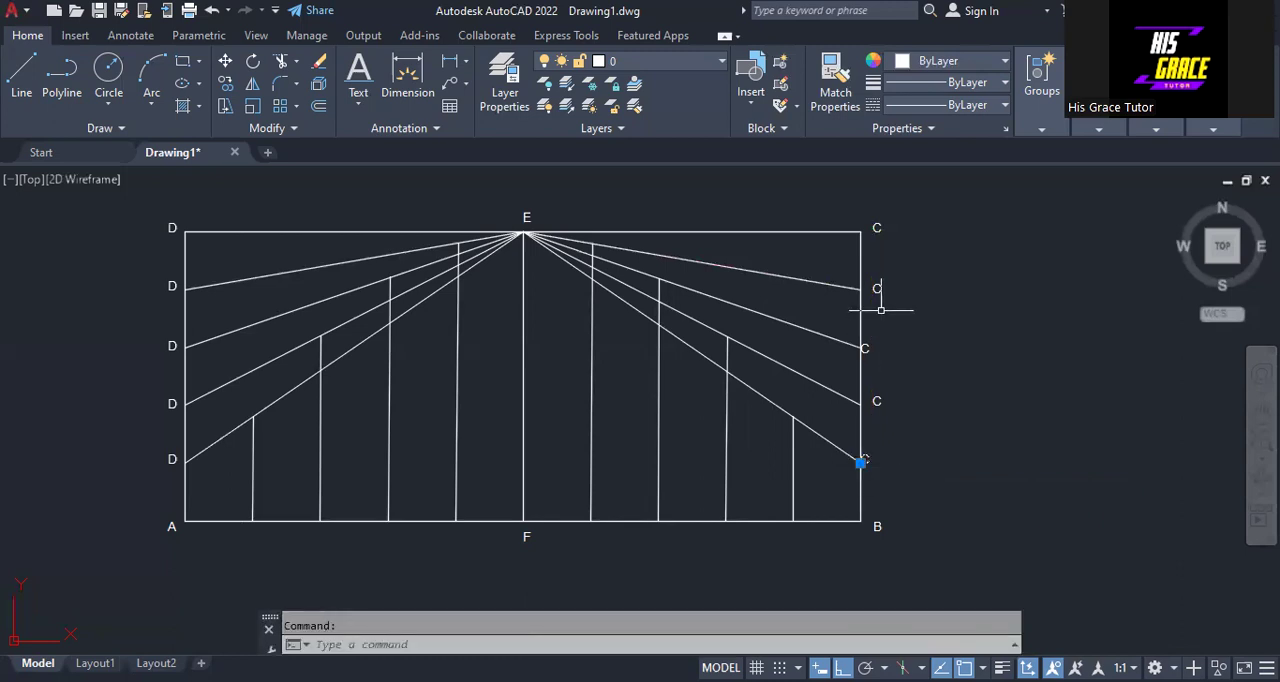
{"action": "left_click", "coordinate": [864, 350]}
{"action": "right_click", "coordinate": [864, 350]}
{"action": "left_click", "coordinate": [905, 346]}
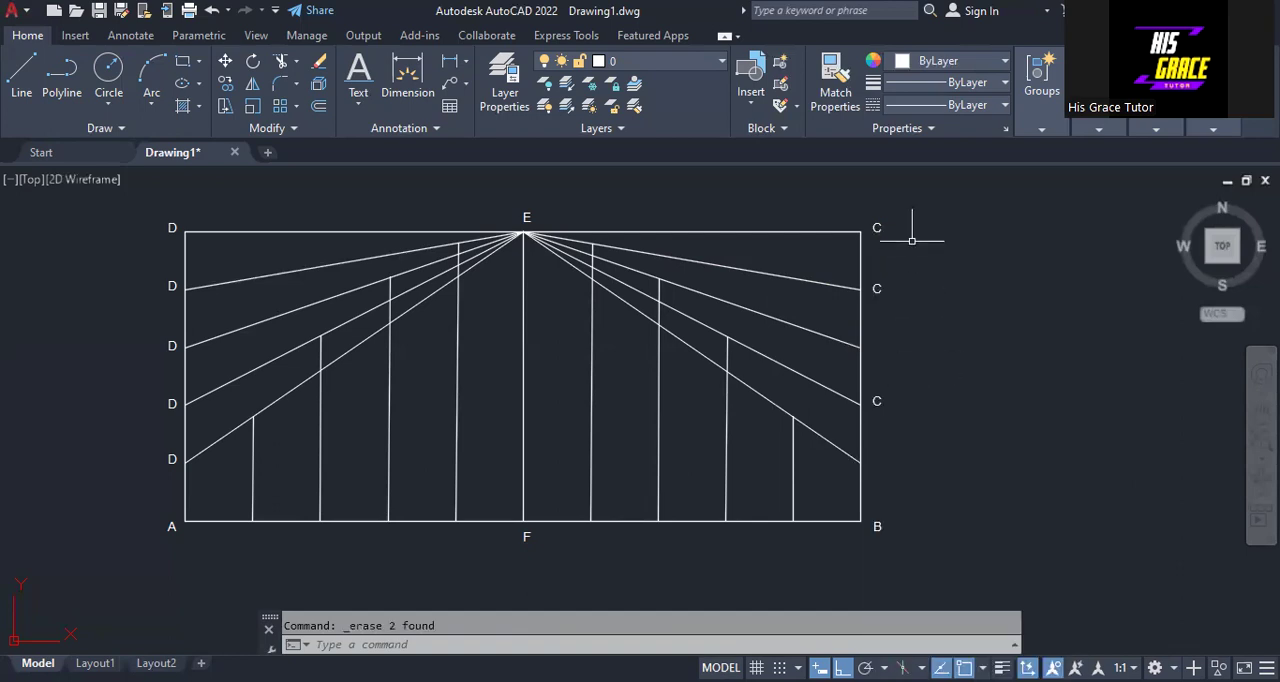
- Copy the C label from the first division point on side BC down beside the second and fourth division points
{"action": "right_click", "coordinate": [918, 250]}
{"action": "left_click", "coordinate": [900, 225]}
{"action": "left_click", "coordinate": [877, 291]}
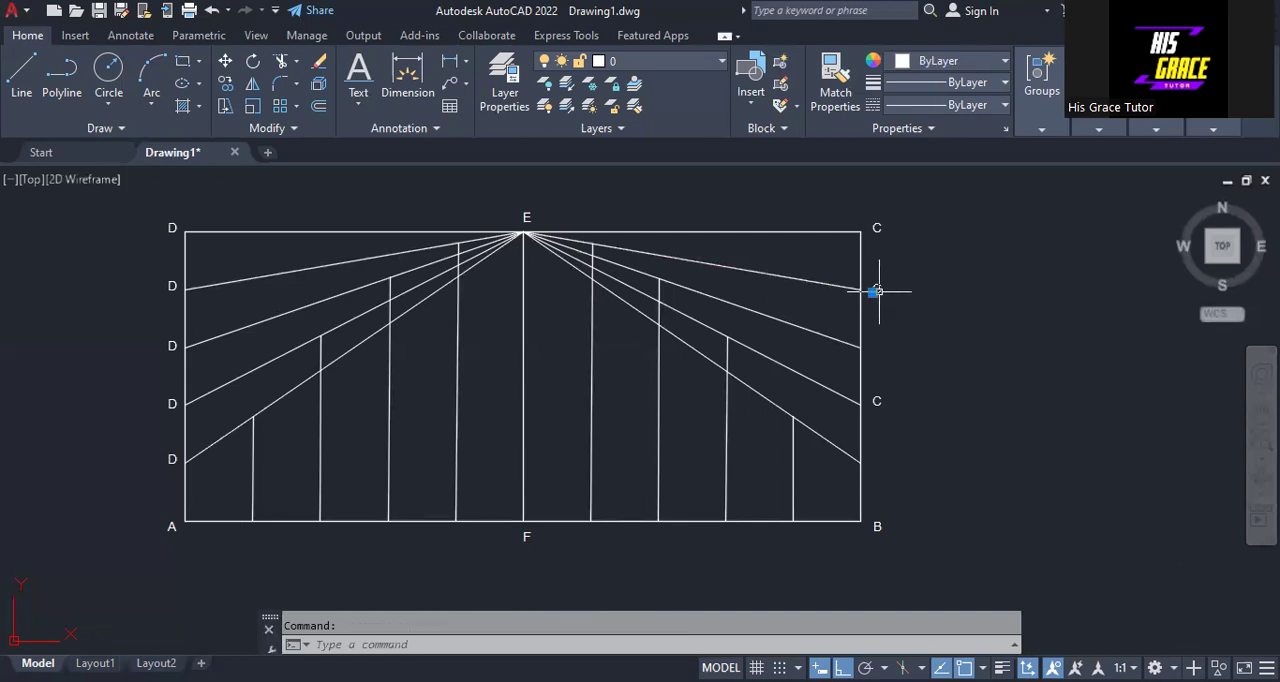
{"action": "right_click", "coordinate": [918, 362]}
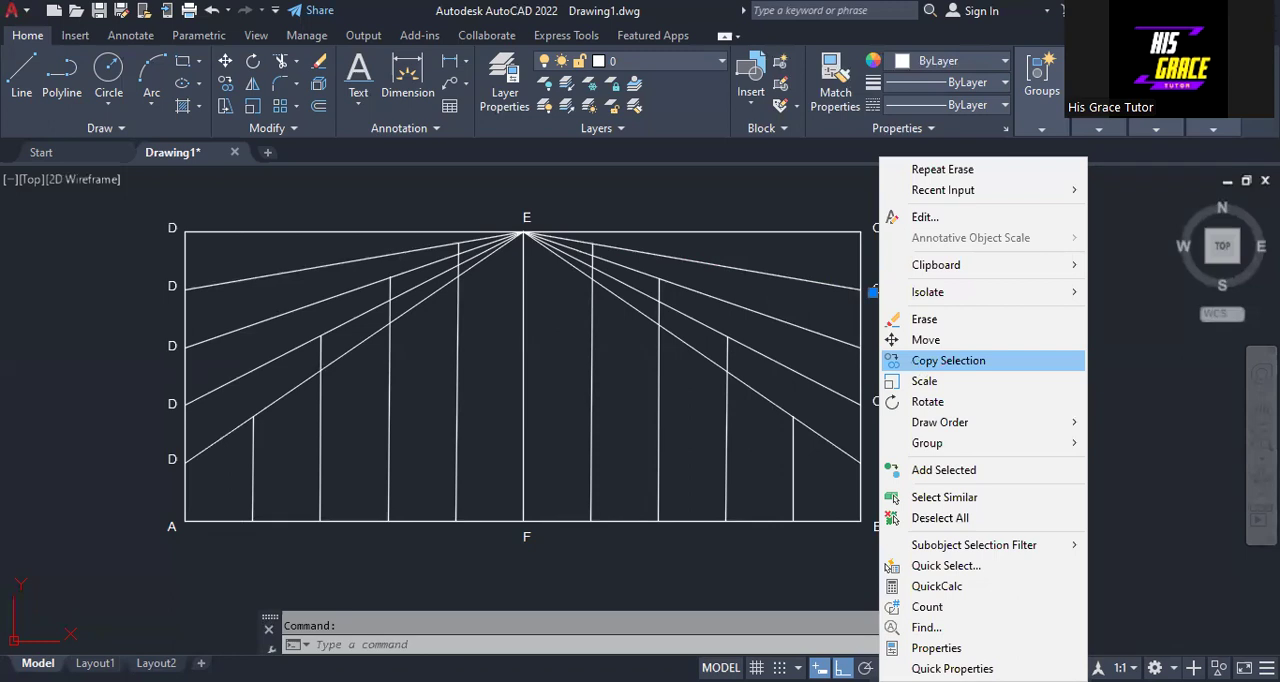
{"action": "left_click", "coordinate": [948, 360]}
{"action": "left_click", "coordinate": [876, 289]}
{"action": "left_click", "coordinate": [876, 347]}
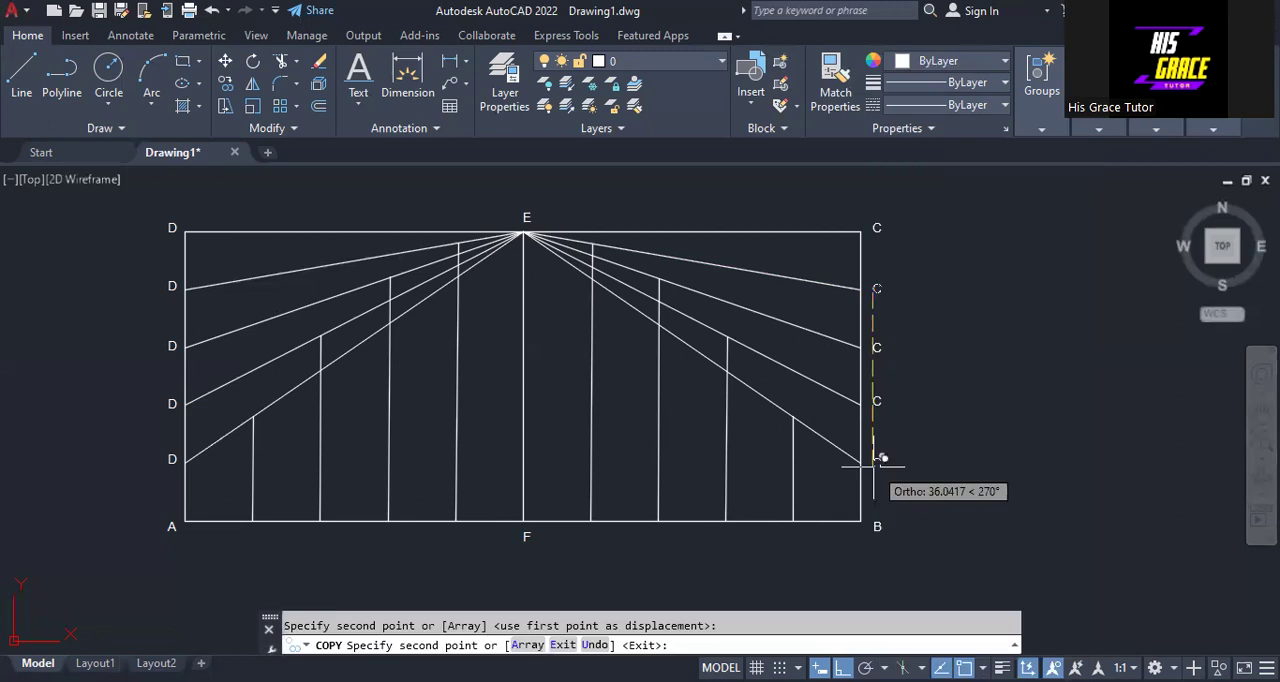
{"action": "left_click", "coordinate": [877, 459]}
{"action": "key", "text": "Escape"}
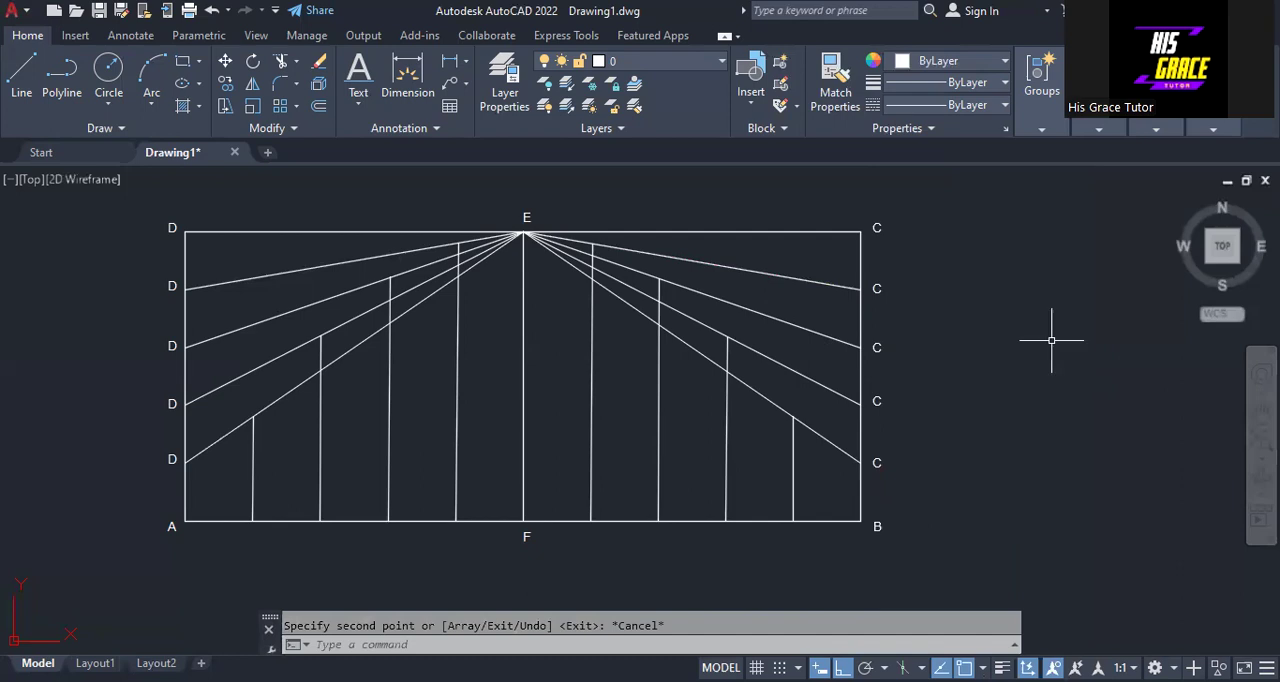
- Change the label at the first division point below corner C to 1'
{"action": "left_click", "coordinate": [877, 292]}
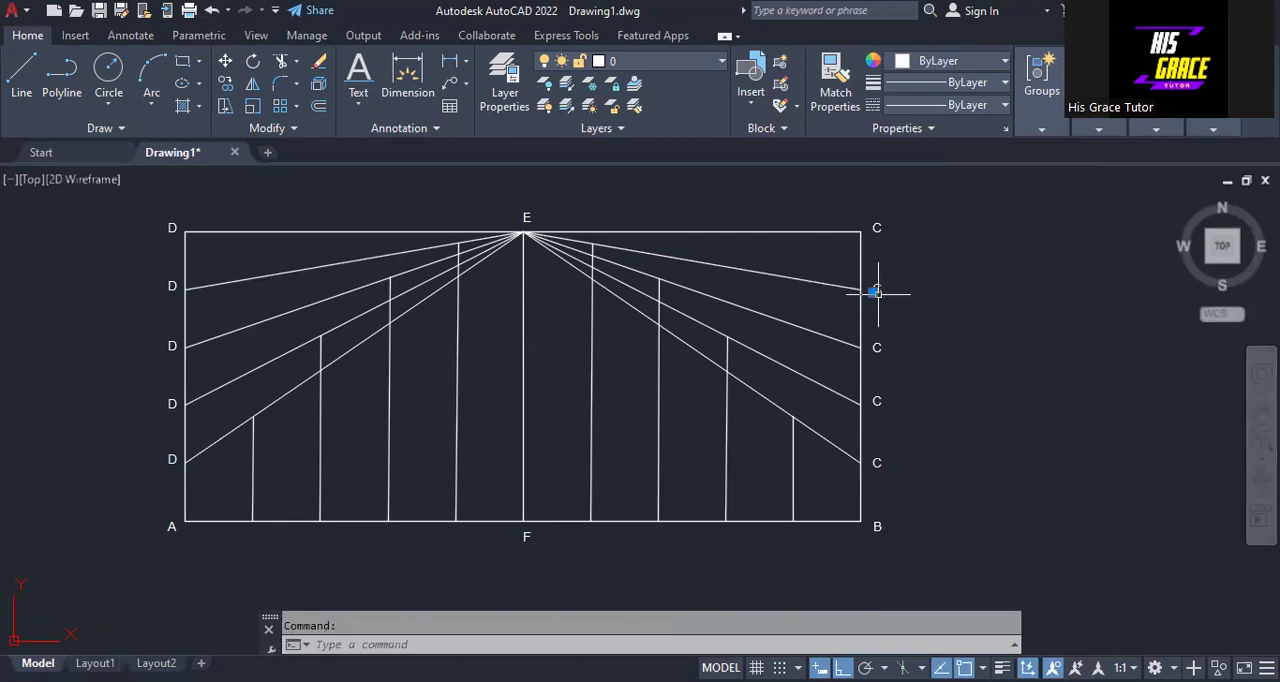
{"action": "right_click", "coordinate": [877, 293]}
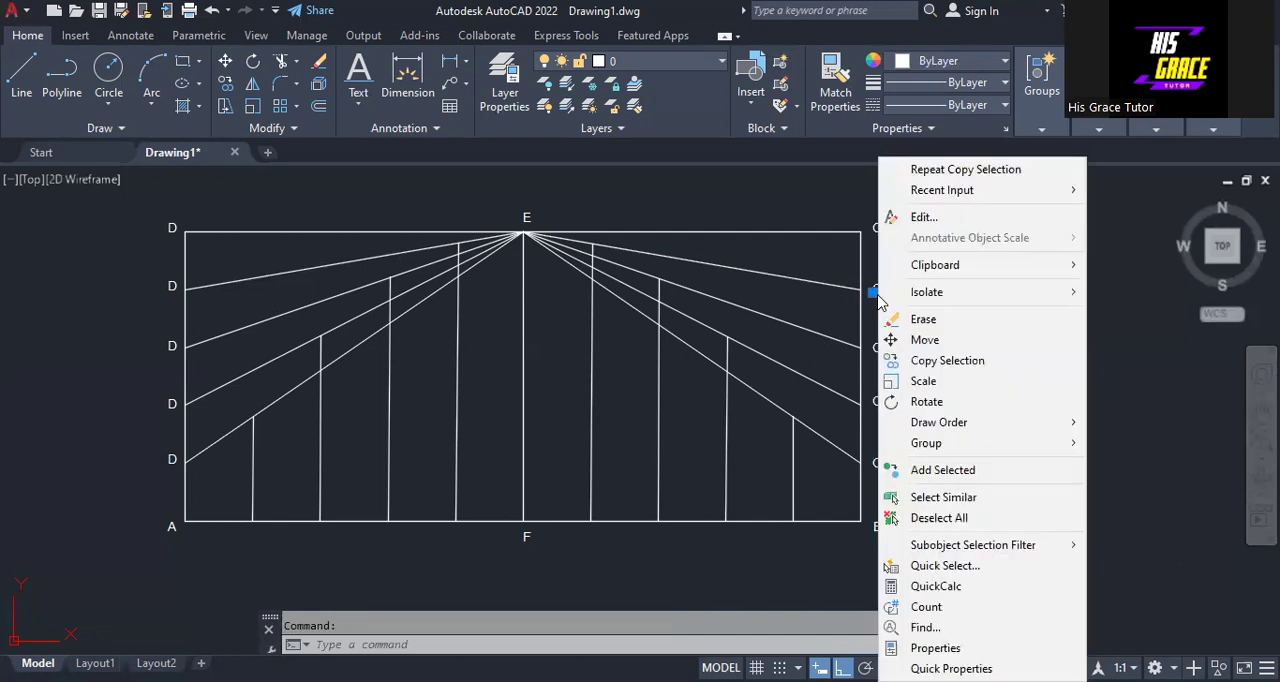
{"action": "left_click", "coordinate": [922, 217]}
{"action": "type", "text": "1'"}
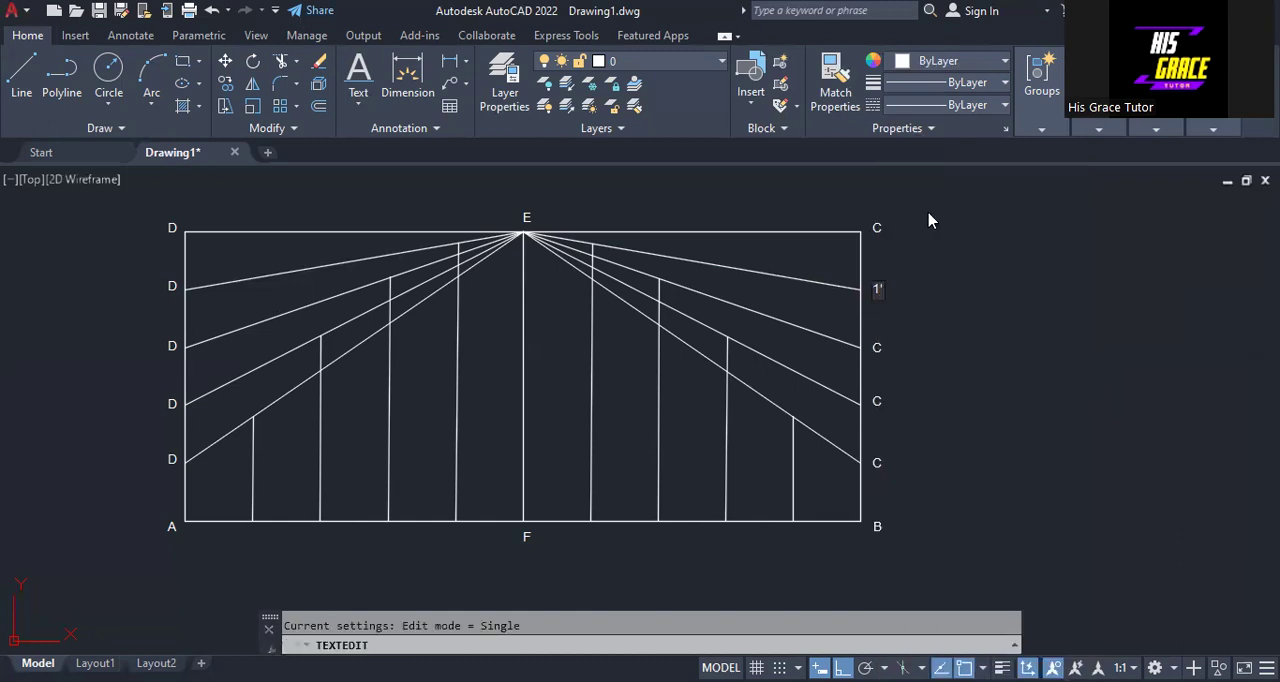
- Change the label at the second division point below corner C to 2'
{"action": "left_click", "coordinate": [878, 348]}
{"action": "right_click", "coordinate": [876, 350]}
{"action": "key", "text": "Escape"}
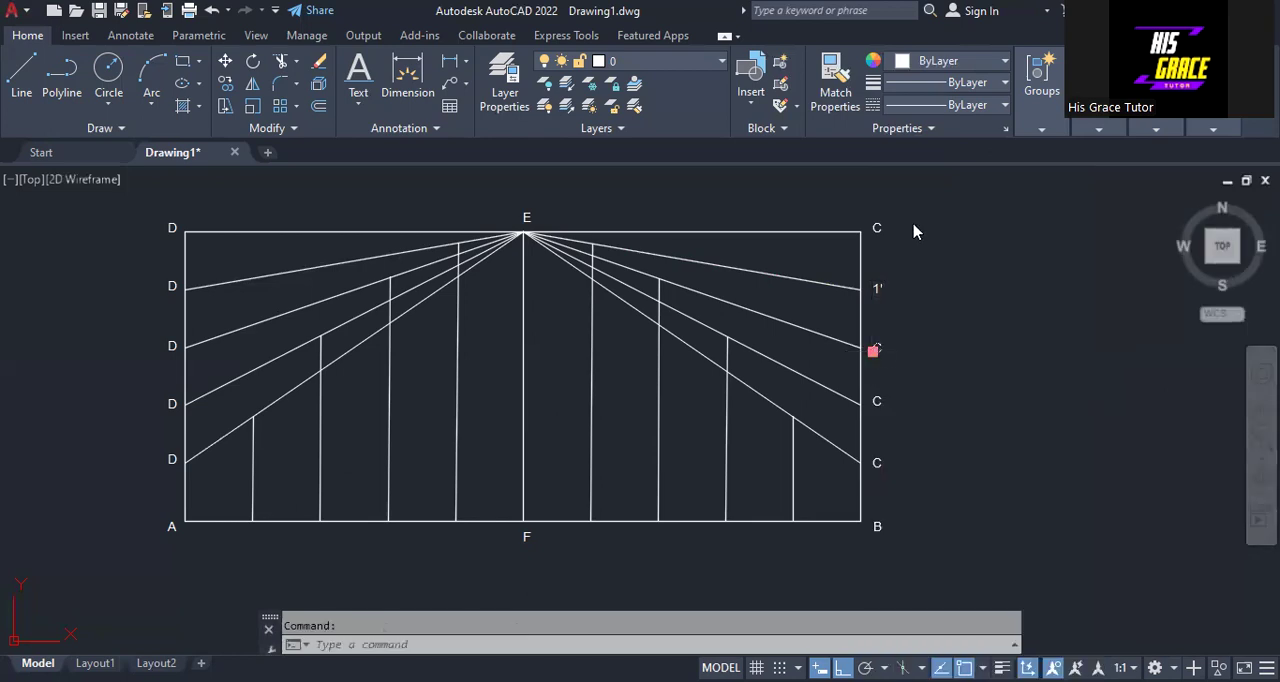
{"action": "key", "text": "Return"}
{"action": "key", "text": "BackSpace"}
{"action": "type", "text": "2'"}
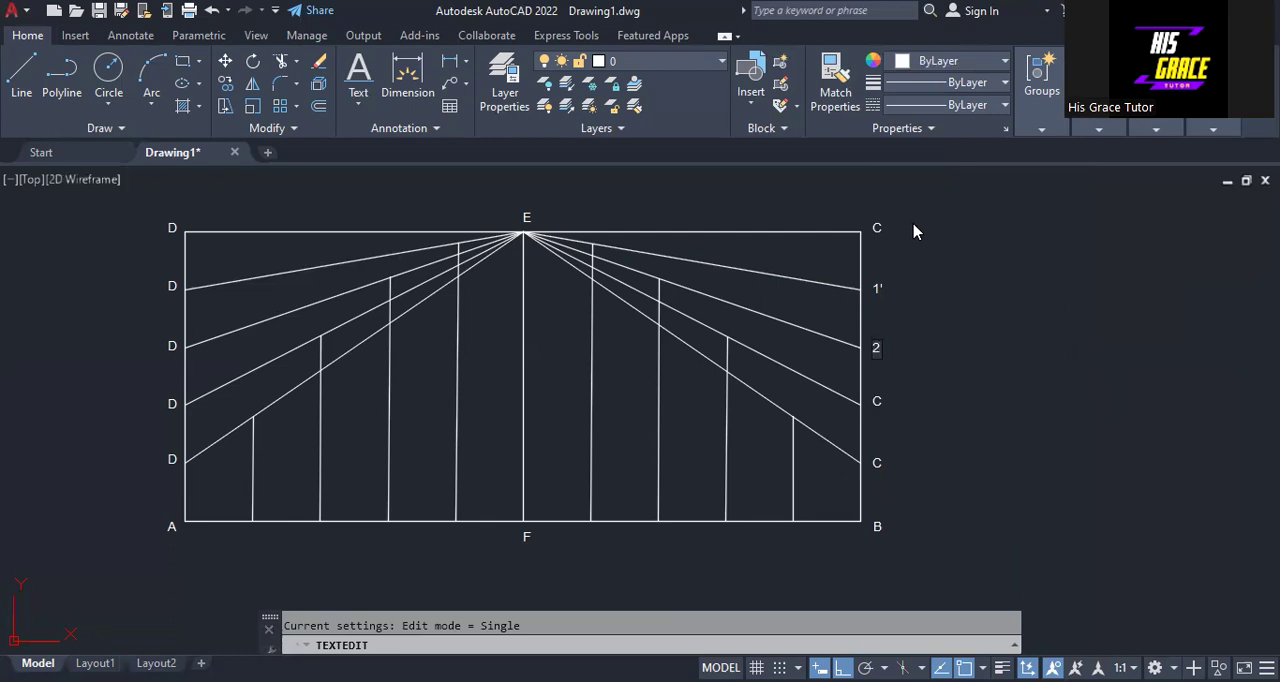
- Change the label at the third division point below corner C to 3'
{"action": "left_click", "coordinate": [880, 400]}
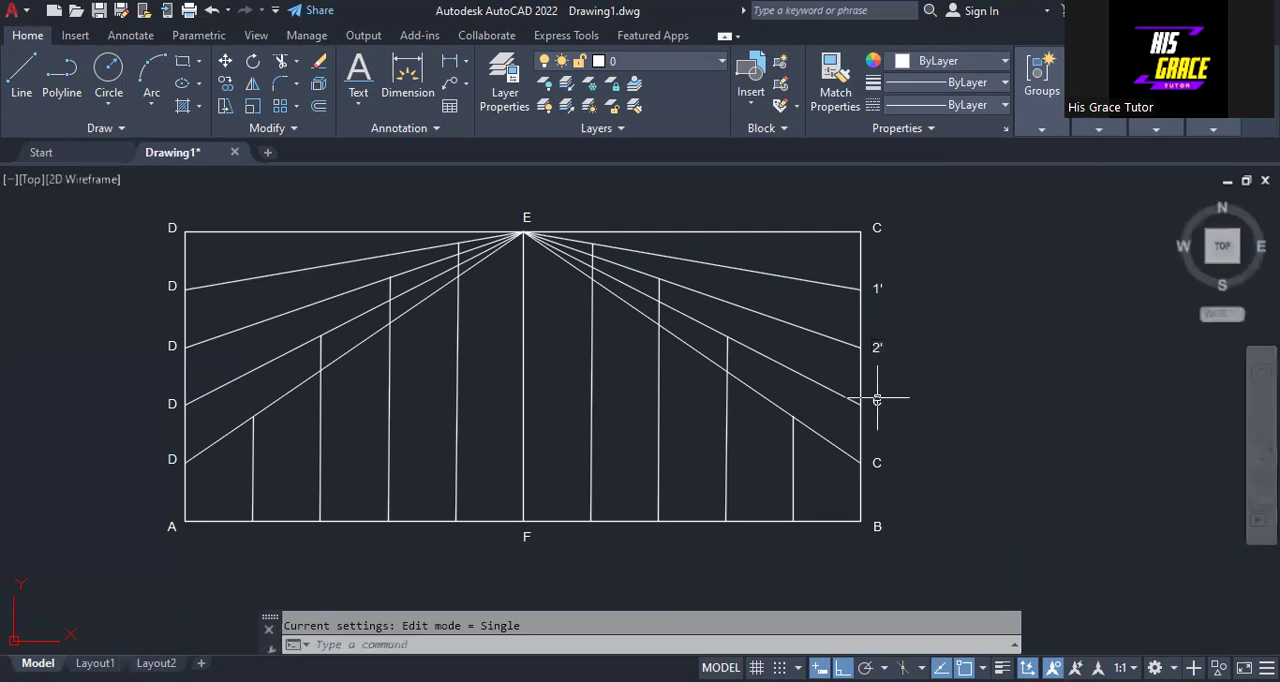
{"action": "right_click", "coordinate": [880, 405]}
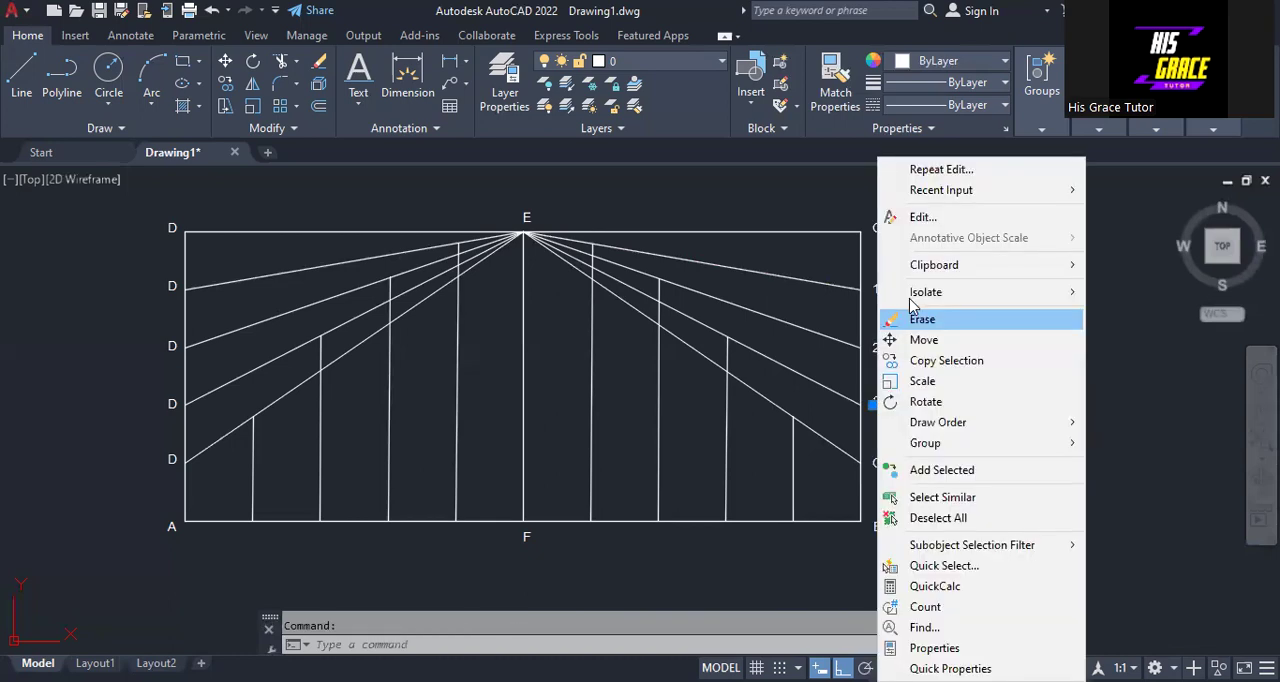
{"action": "left_click", "coordinate": [930, 218]}
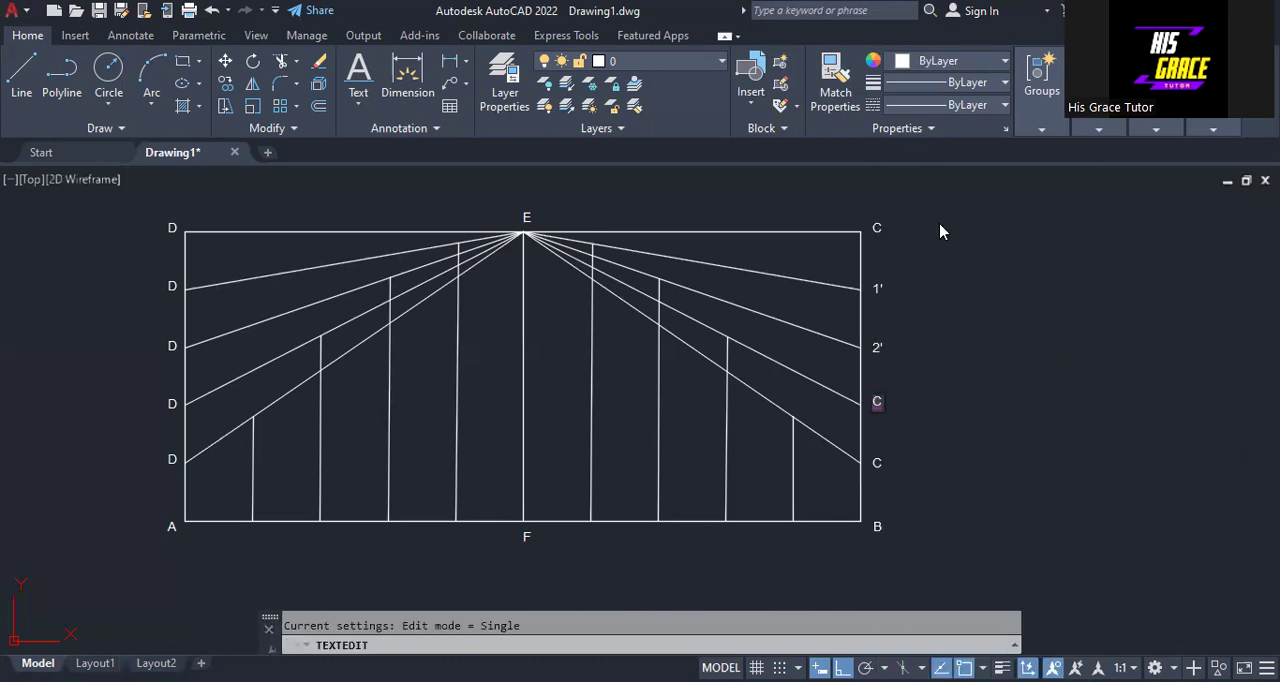
{"action": "type", "text": "3'"}
- Change the label at the lowest division point on side BC to 4'
{"action": "left_click", "coordinate": [877, 464]}
{"action": "left_click", "coordinate": [877, 463]}
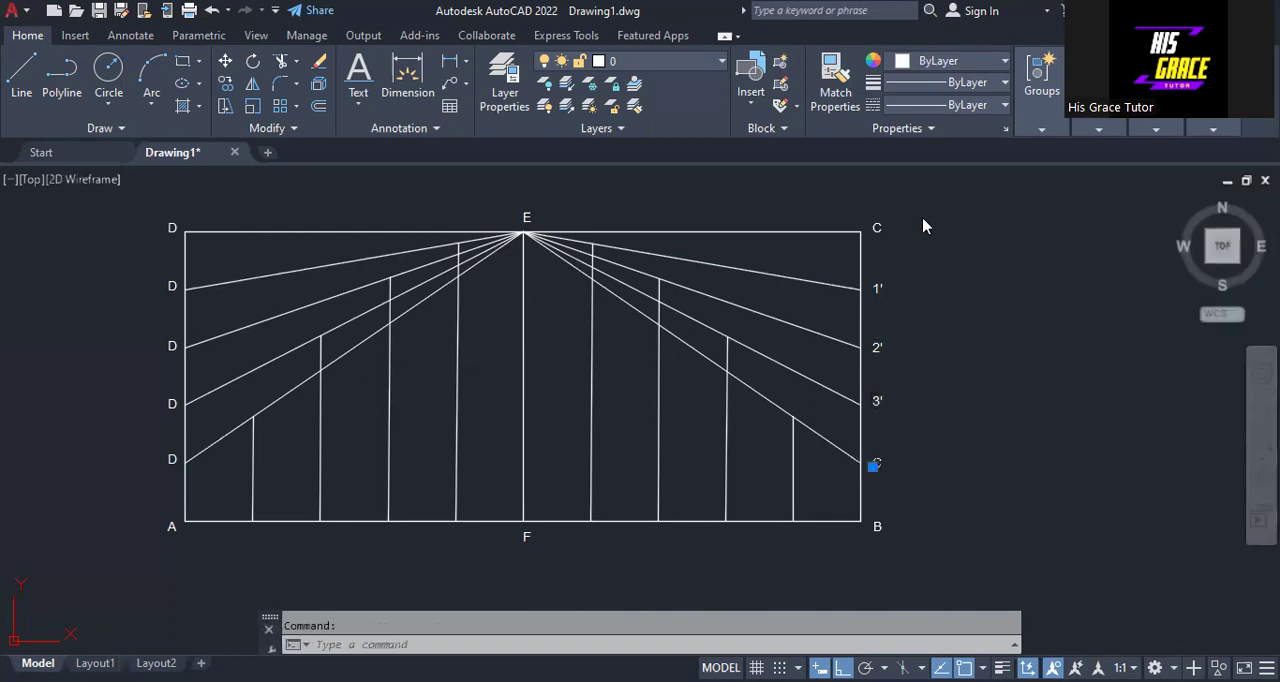
{"action": "key", "text": "Return"}
{"action": "type", "text": "4'"}
{"action": "key", "text": "Return"}
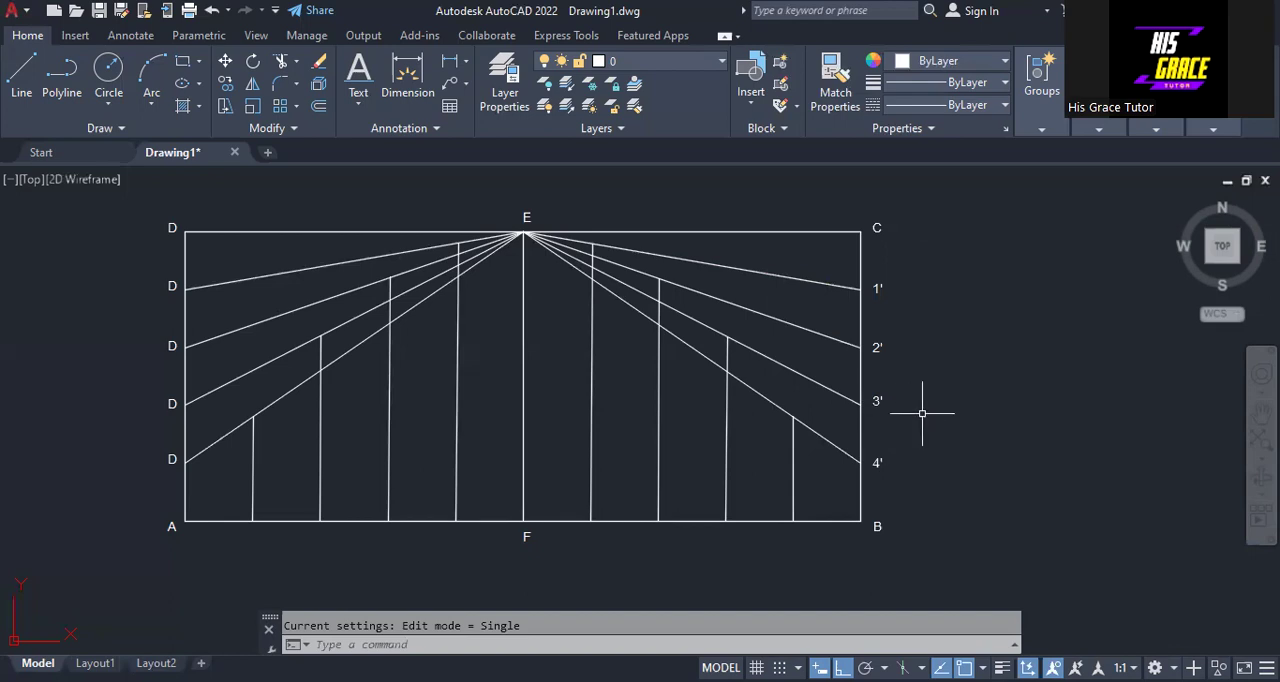
- Copy the 4' label down to corner B, and undo both this copy and the preceding 4' text edit
{"action": "left_click", "coordinate": [875, 461]}
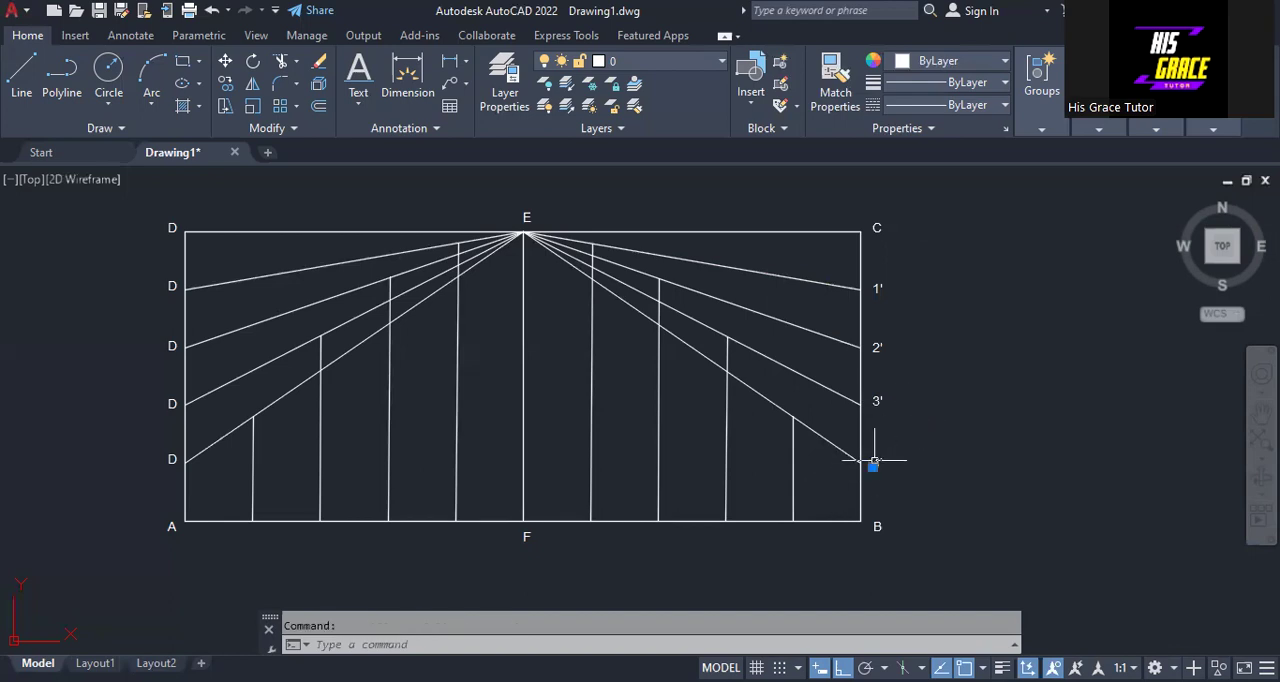
{"action": "right_click", "coordinate": [934, 270]}
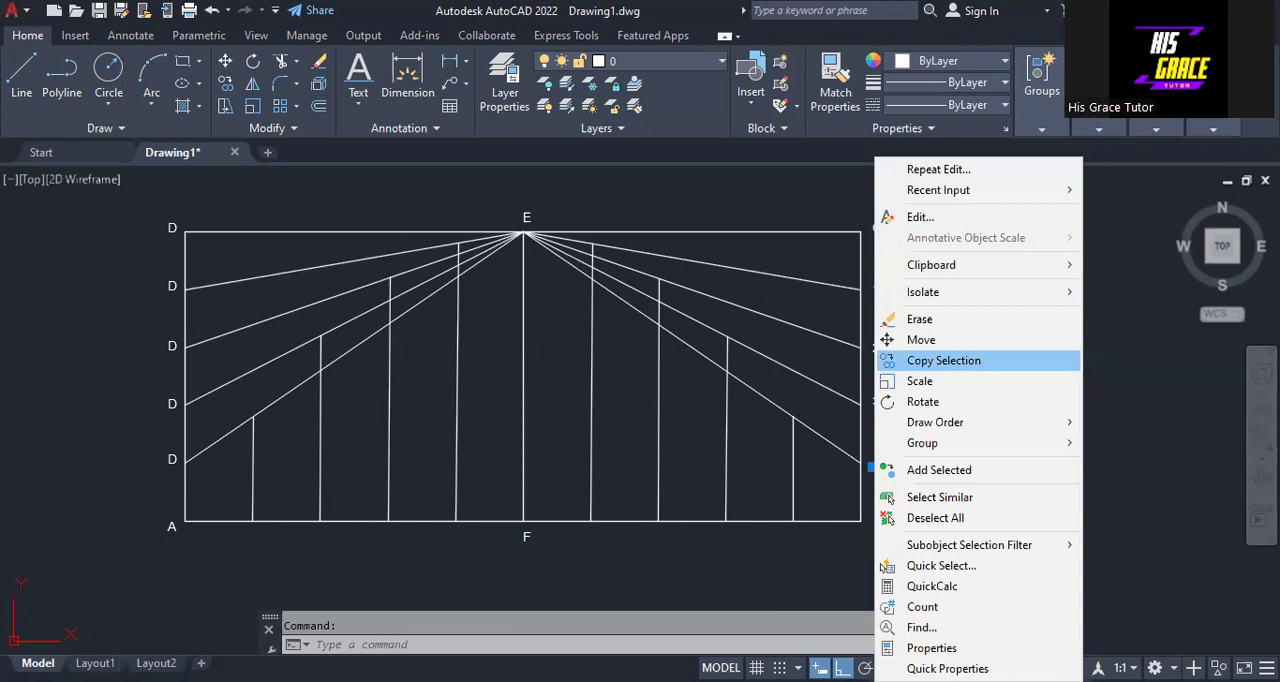
{"action": "left_click", "coordinate": [943, 360]}
{"action": "left_click", "coordinate": [874, 463]}
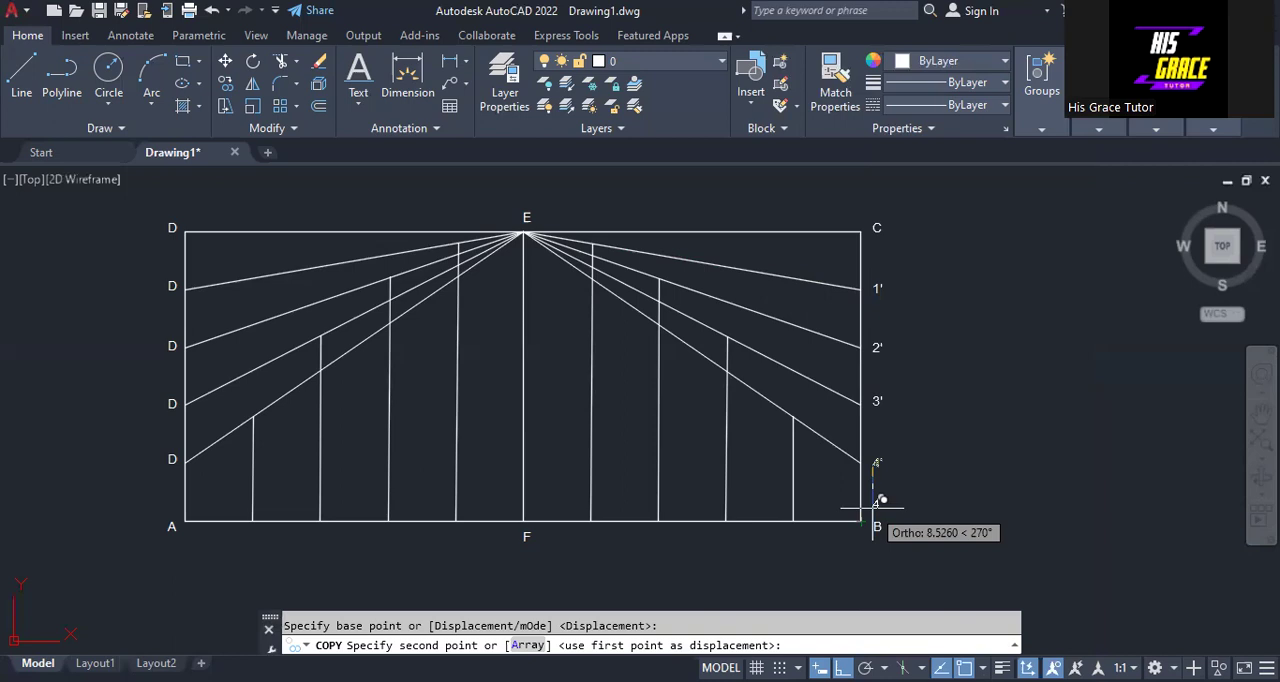
{"action": "left_click", "coordinate": [873, 510]}
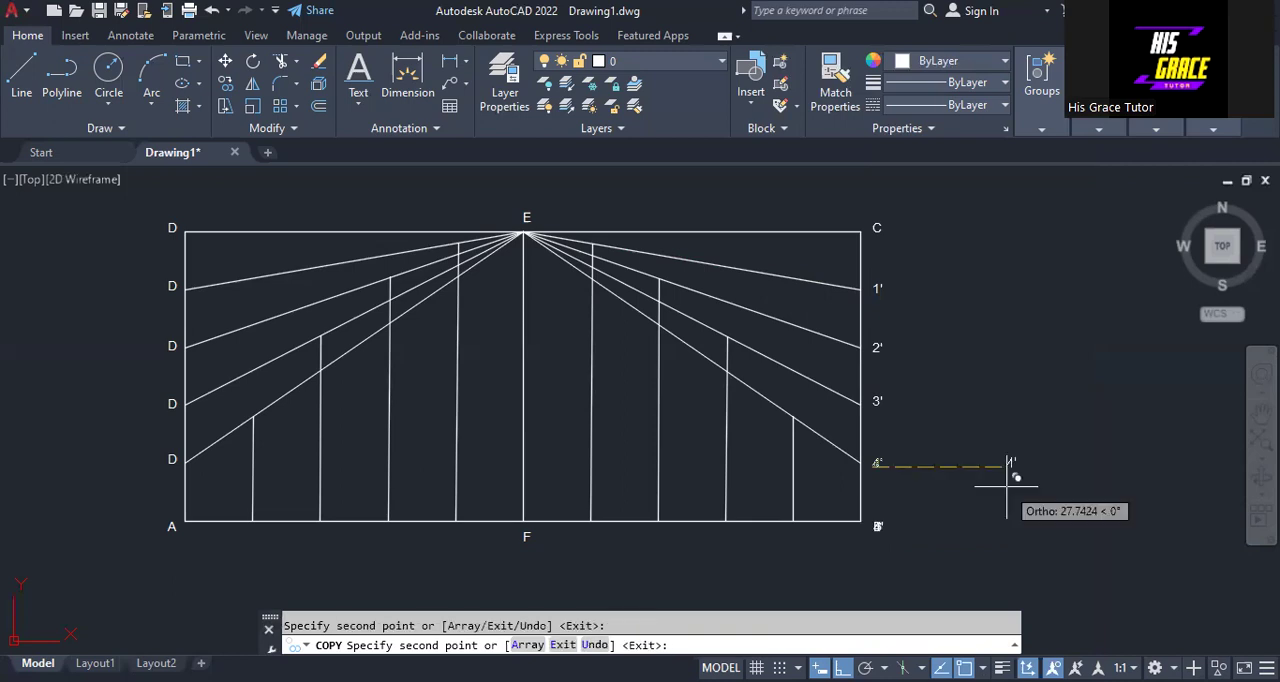
{"action": "key", "text": "Escape"}
{"action": "key", "text": "ctrl+z"}
{"action": "key", "text": "ctrl+z"}
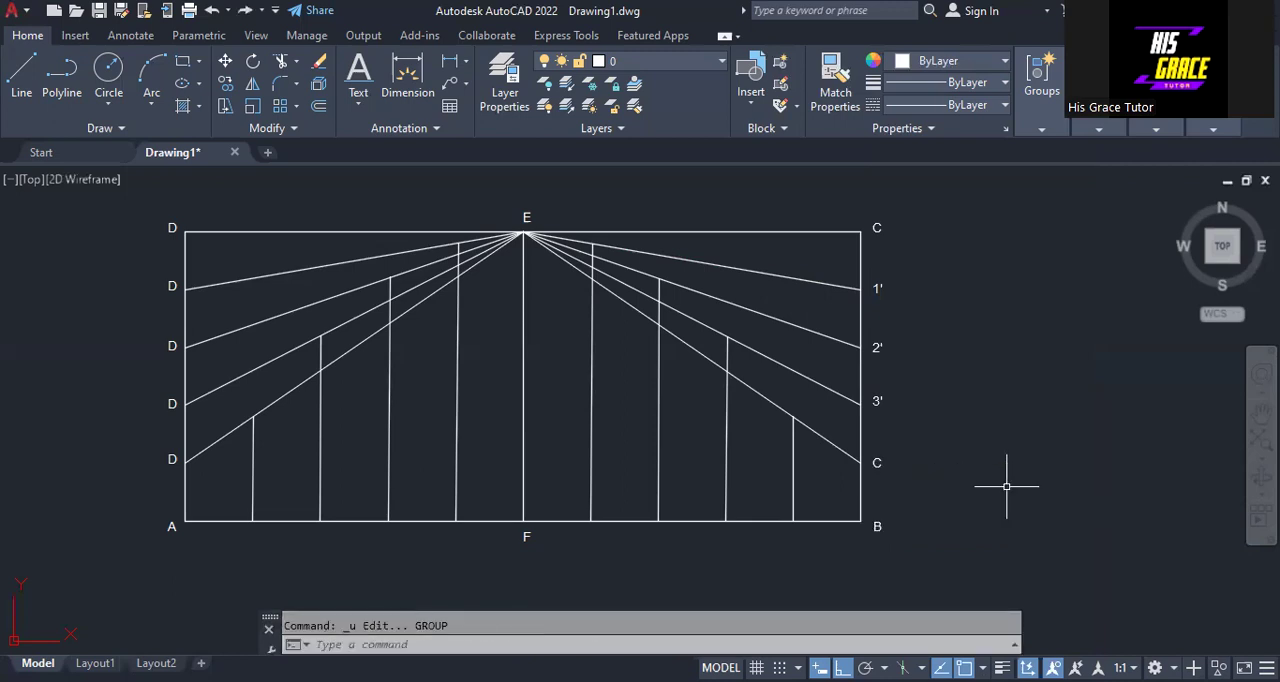
- Change the label at the lowest division point on side BC to 4'
{"action": "left_click", "coordinate": [876, 465]}
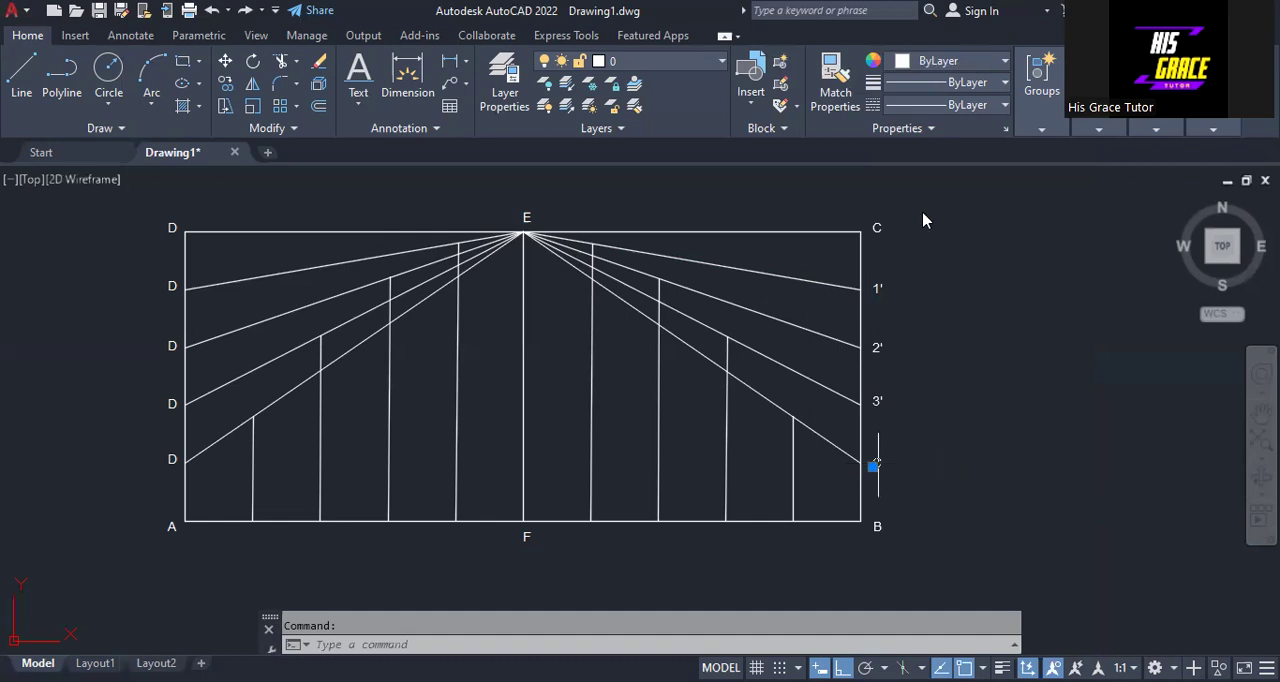
{"action": "double_click", "coordinate": [878, 465]}
{"action": "type", "text": "4"}
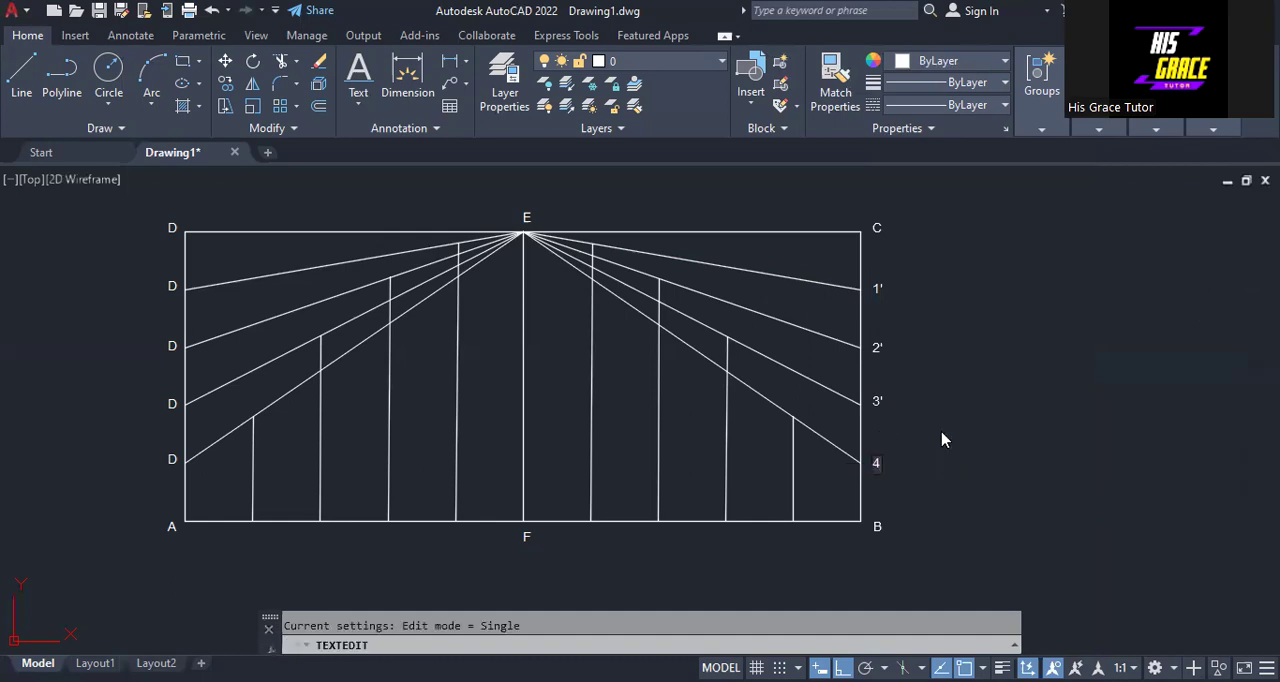
{"action": "type", "text": "'"}
{"action": "left_click", "coordinate": [943, 443]}
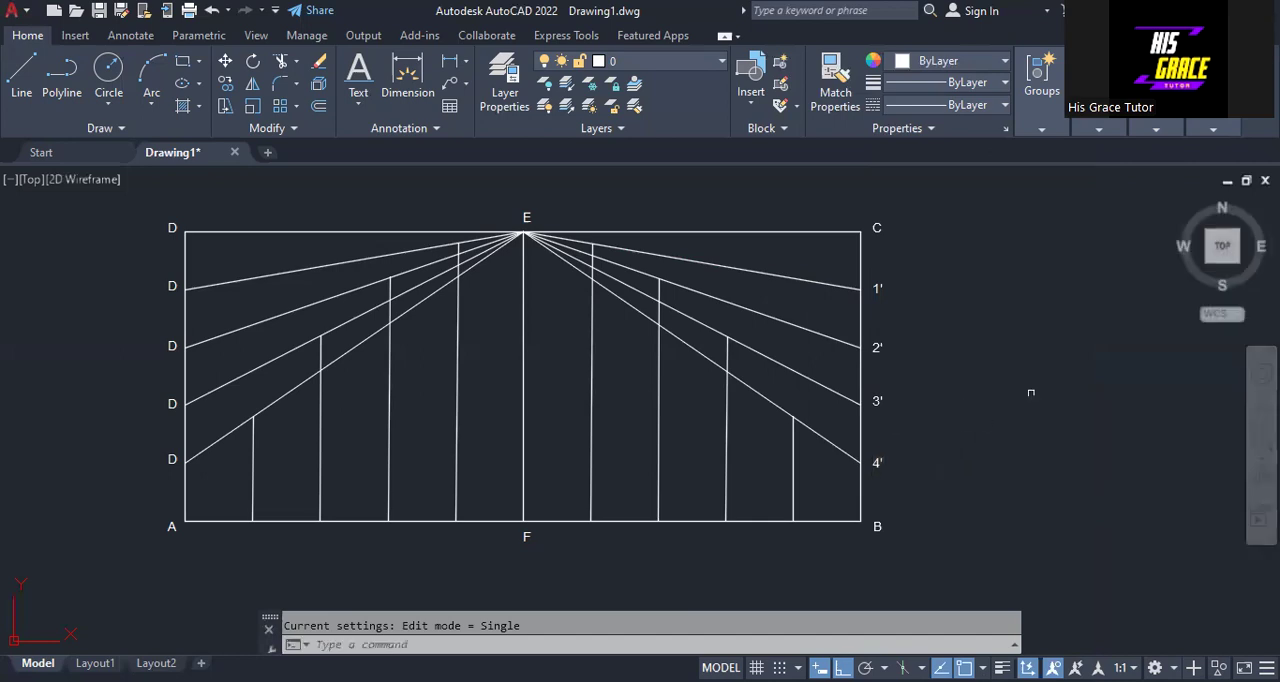
- Change the label at the first division point below corner D to 1
{"action": "left_click", "coordinate": [171, 287]}
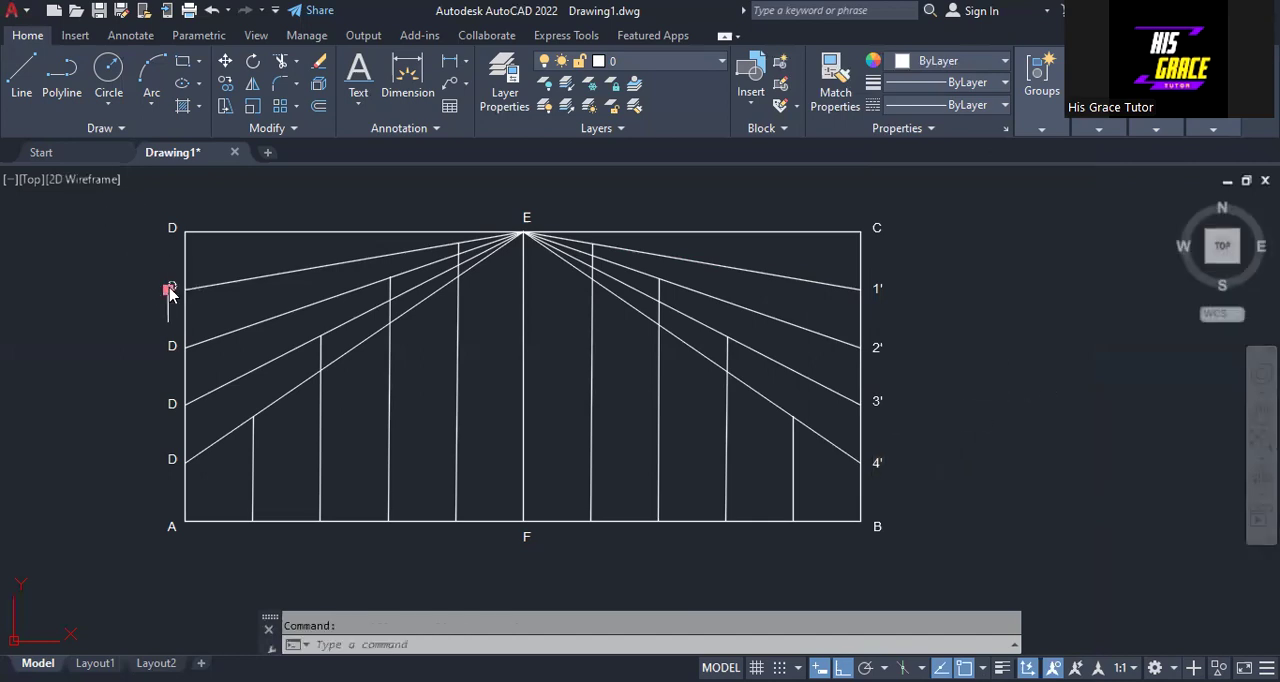
{"action": "double_click", "coordinate": [170, 288]}
{"action": "type", "text": "1"}
- Change the label at the second division point below corner D to 2
{"action": "left_click", "coordinate": [168, 346]}
{"action": "double_click", "coordinate": [169, 346]}
{"action": "left_click", "coordinate": [169, 346]}
{"action": "right_click", "coordinate": [169, 346]}
{"action": "left_click", "coordinate": [216, 220]}
{"action": "type", "text": "2"}
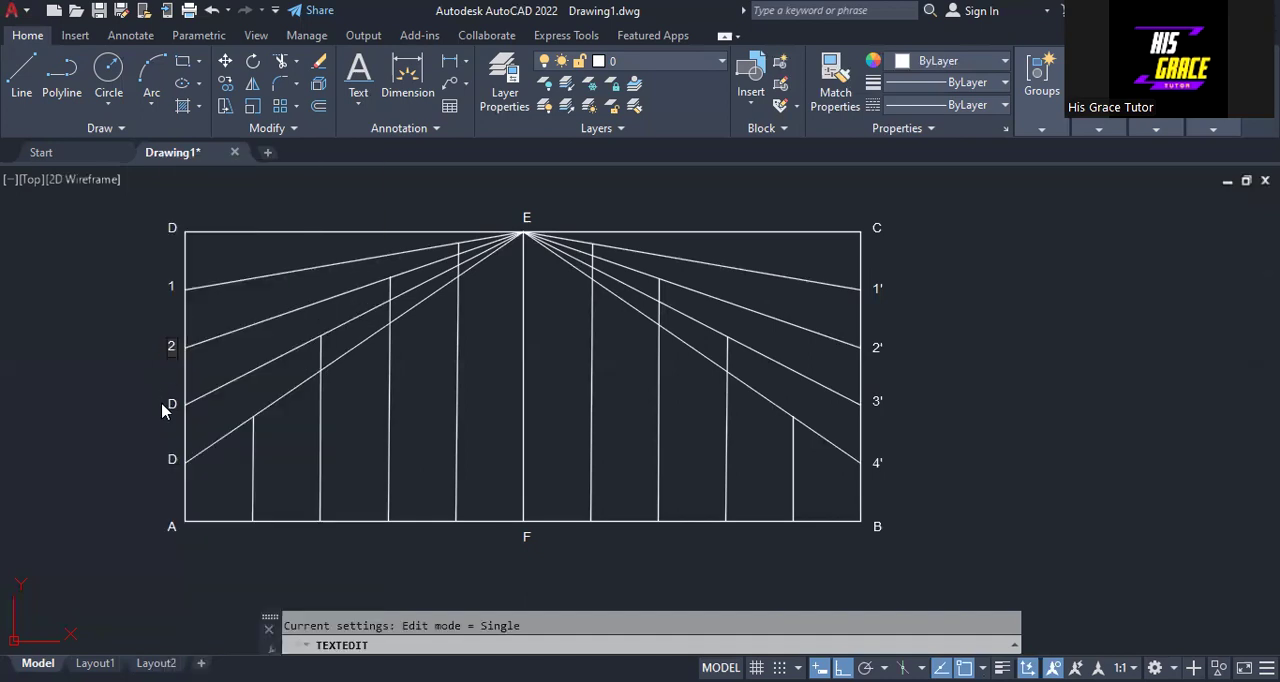
- Change the labels at the third and lowest division points on side AD to 3 and 4
{"action": "left_click", "coordinate": [168, 408]}
{"action": "left_click", "coordinate": [168, 405]}
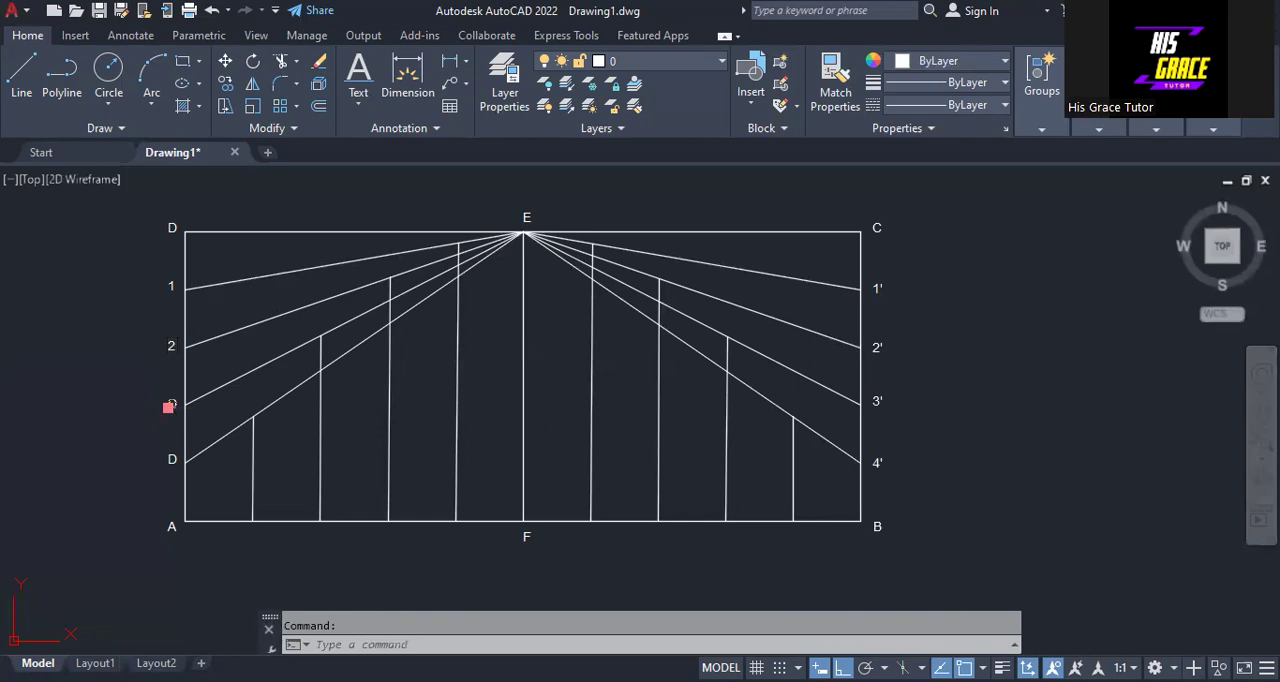
{"action": "left_click", "coordinate": [224, 220]}
{"action": "type", "text": "3"}
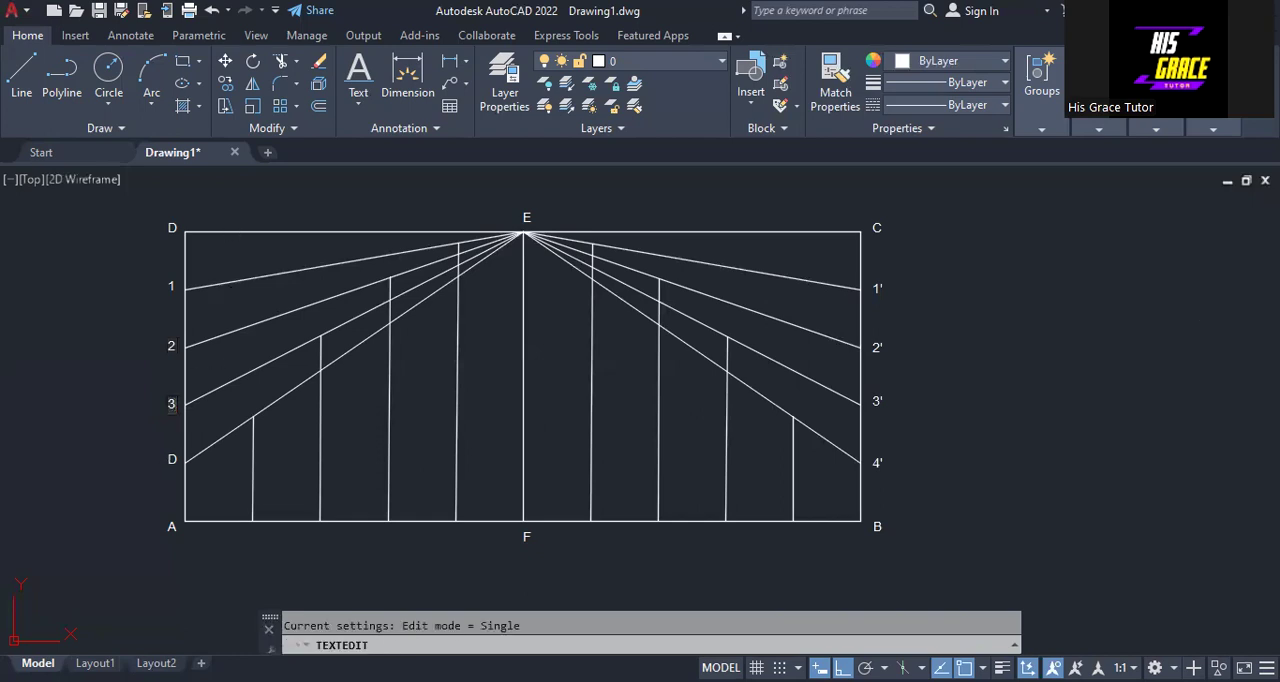
{"action": "left_click", "coordinate": [168, 462]}
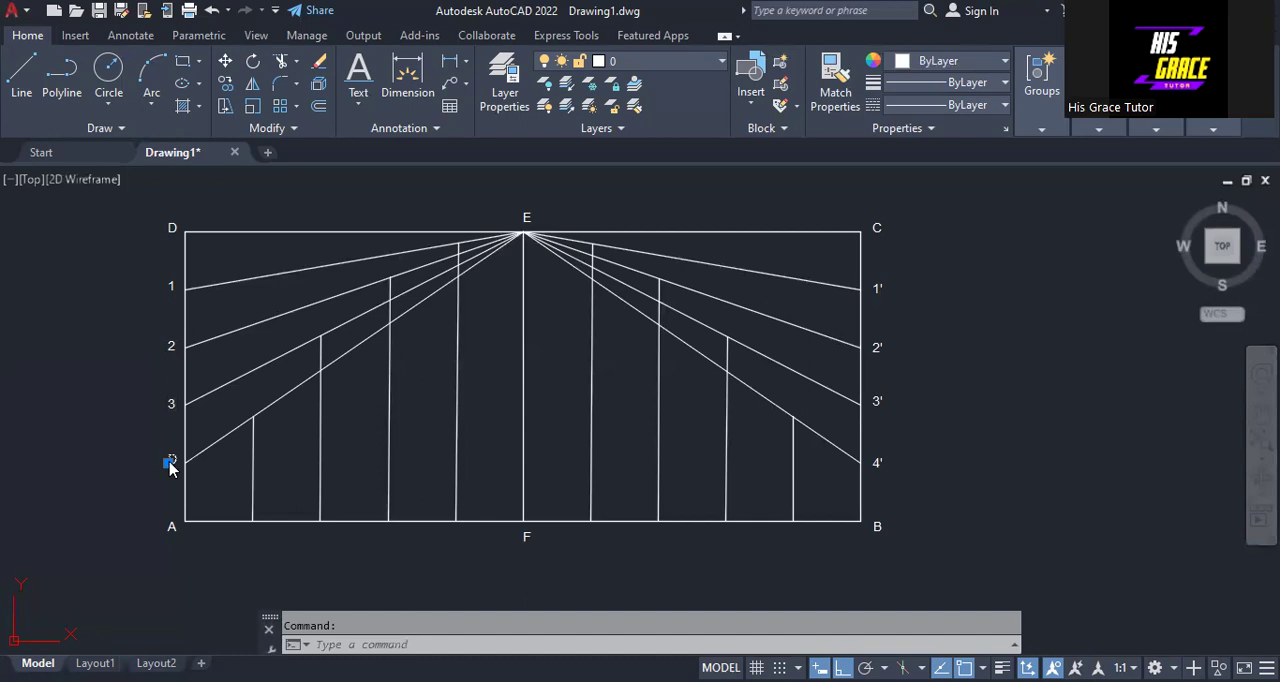
{"action": "left_click", "coordinate": [235, 229]}
{"action": "type", "text": "4"}
{"action": "left_click", "coordinate": [942, 380]}
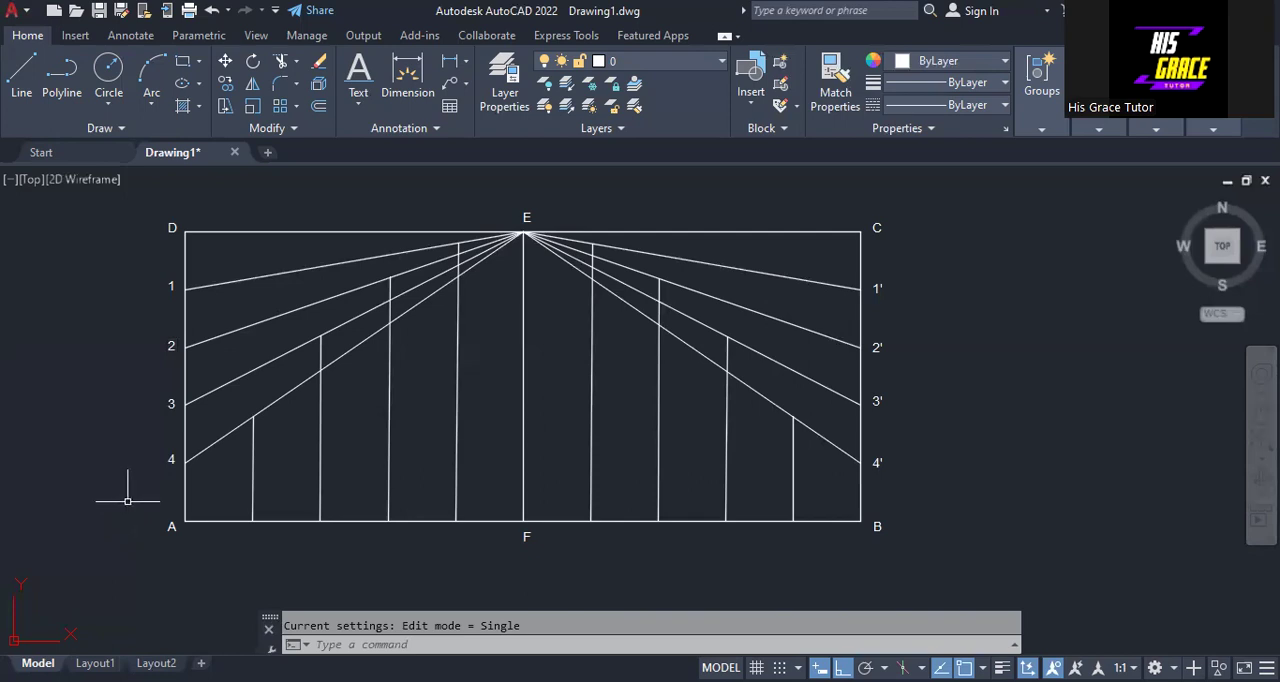
- Copy the F label beneath each of the eight other division points along base AB, four on either side of F
{"action": "left_click", "coordinate": [526, 540]}
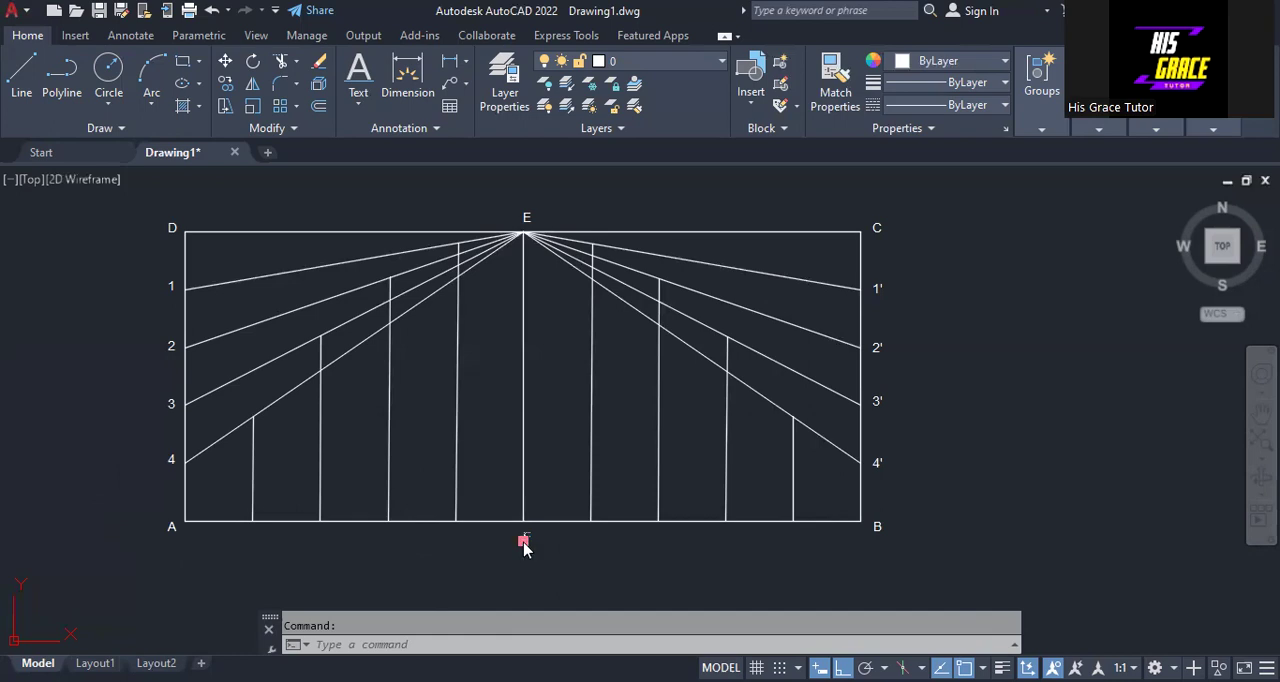
{"action": "right_click", "coordinate": [521, 542]}
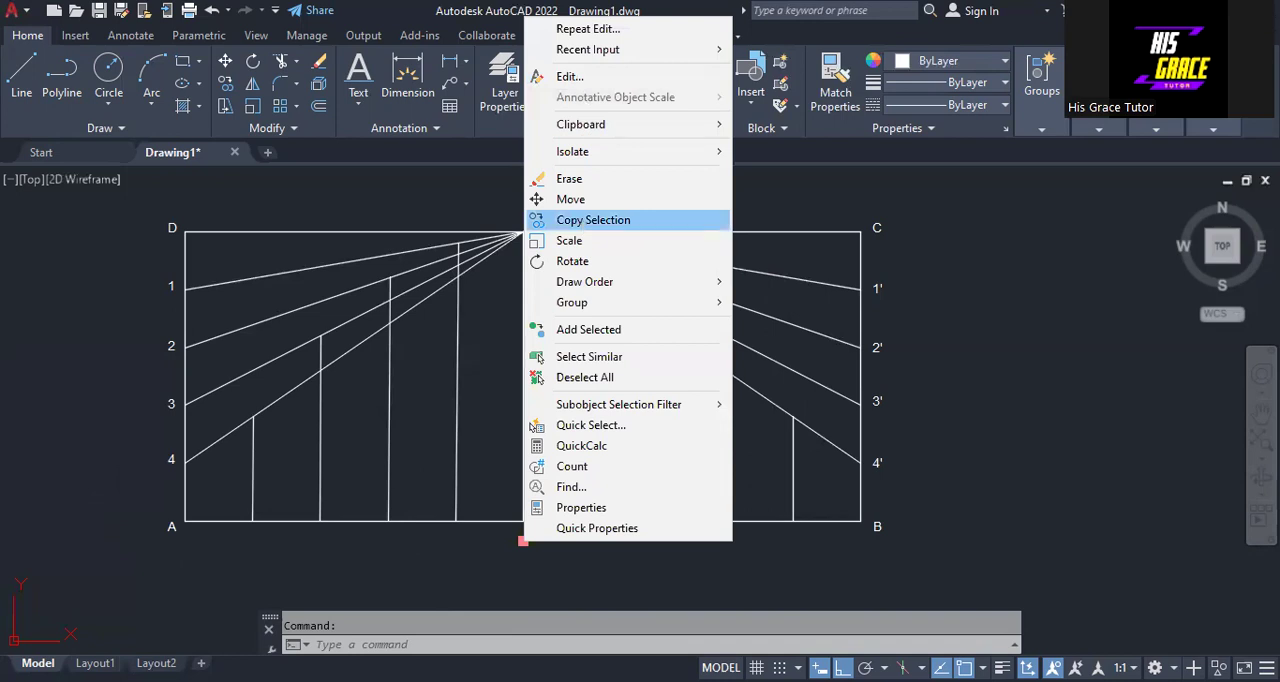
{"action": "left_click", "coordinate": [593, 220]}
{"action": "left_click", "coordinate": [521, 542]}
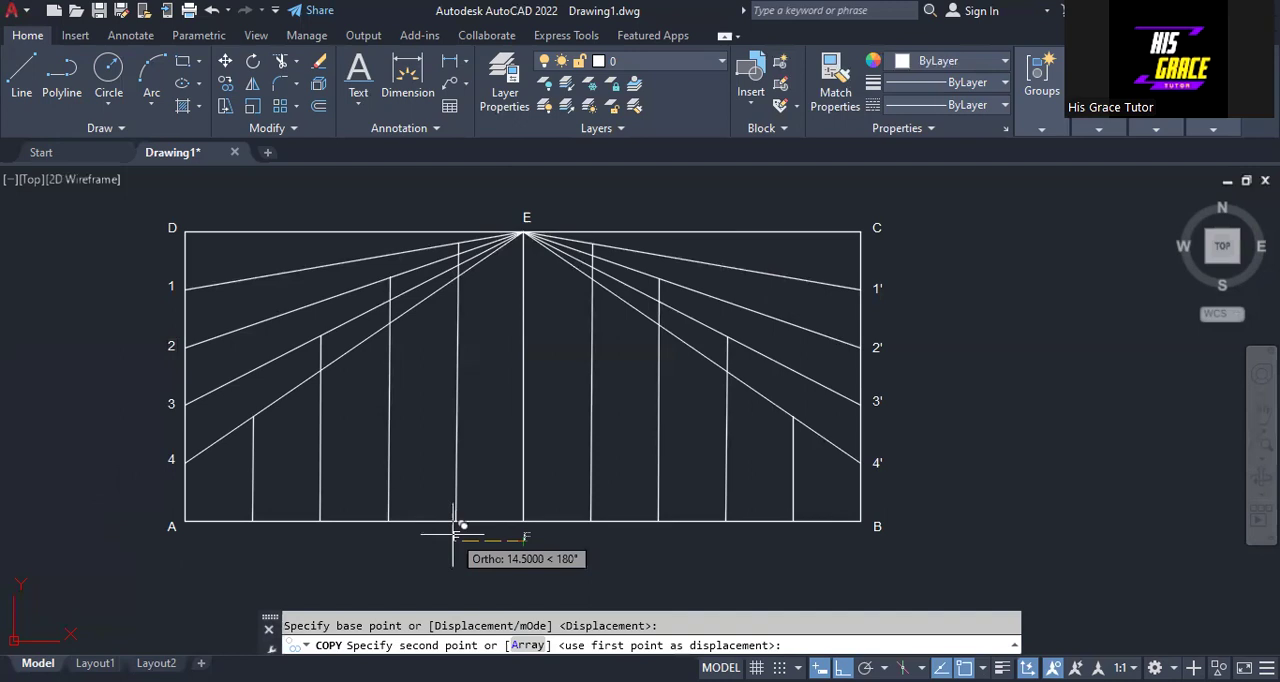
{"action": "left_click", "coordinate": [455, 535]}
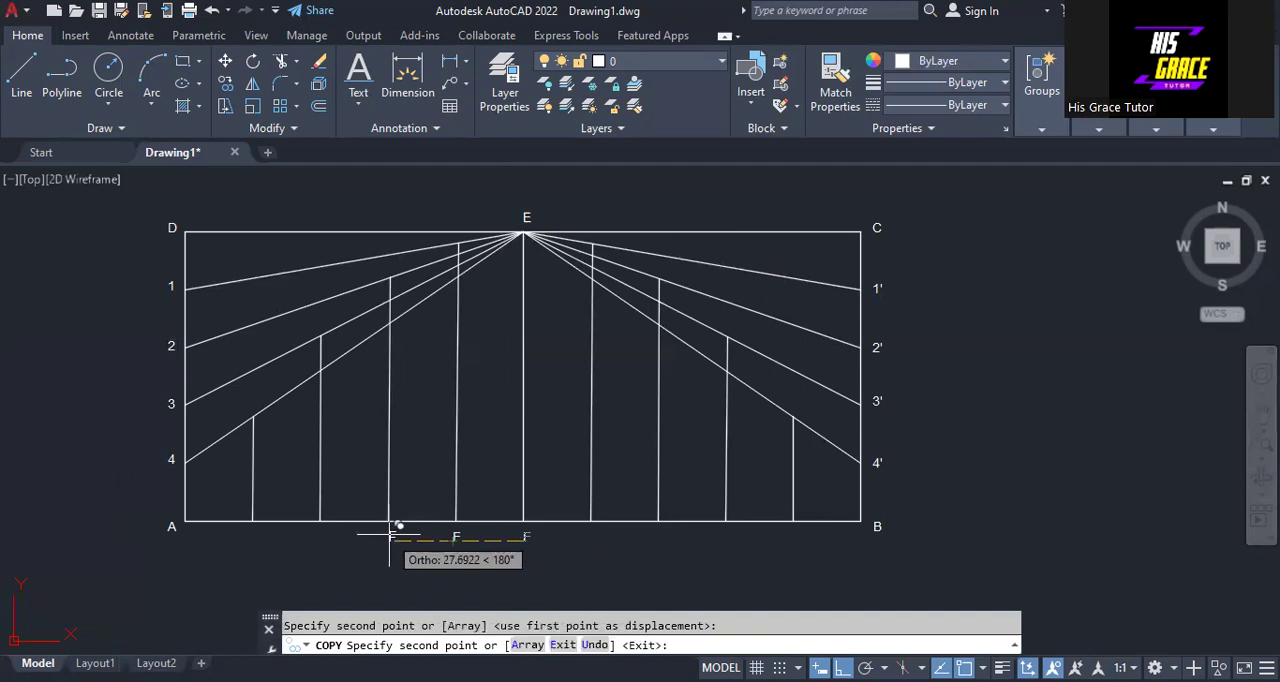
{"action": "left_click", "coordinate": [389, 535]}
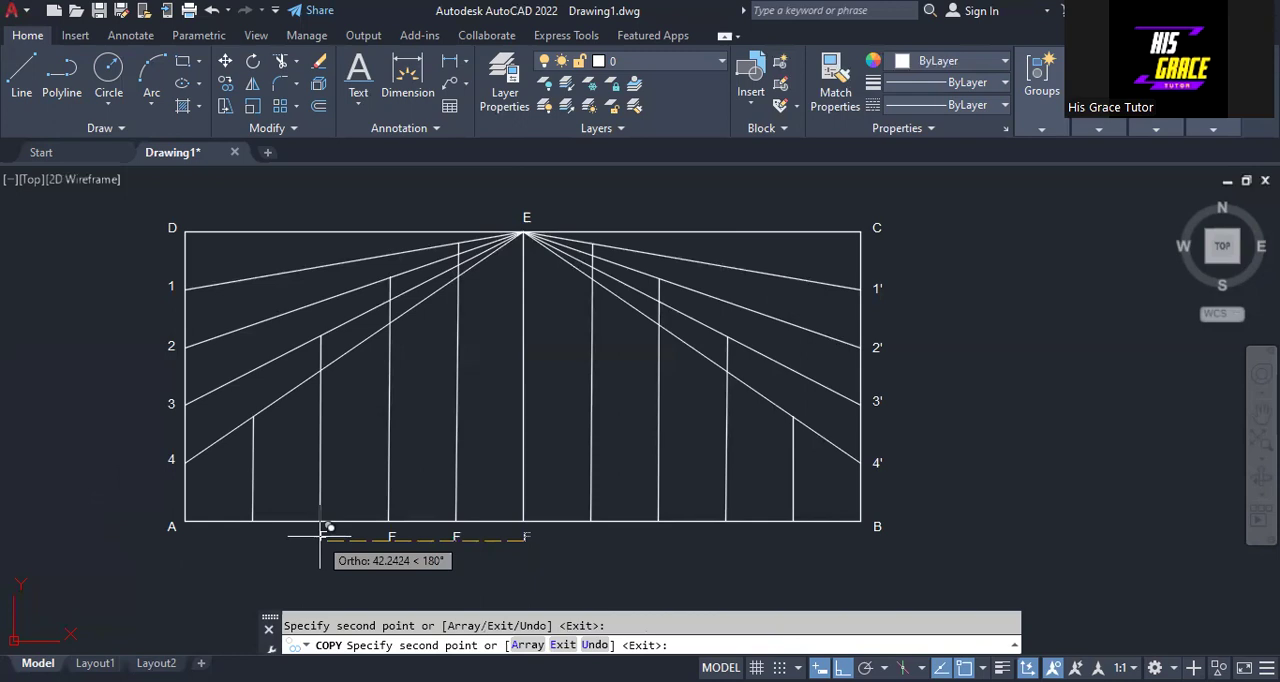
{"action": "left_click", "coordinate": [322, 528]}
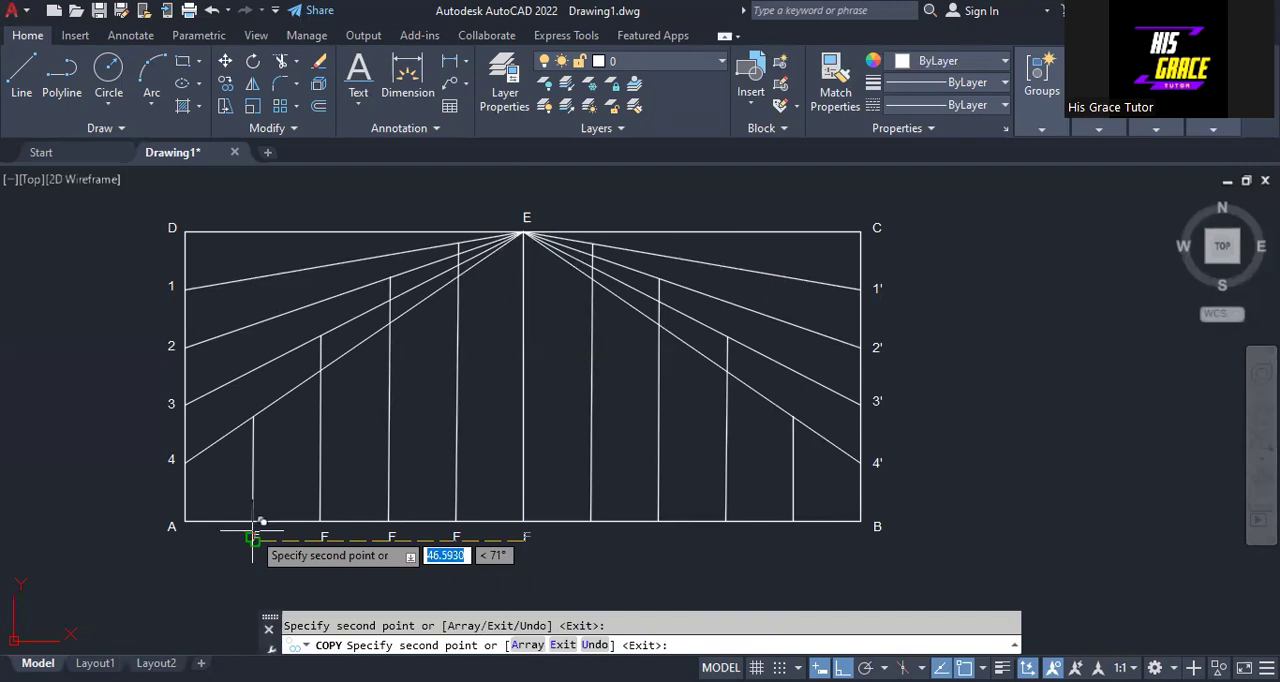
{"action": "right_click", "coordinate": [793, 552]}
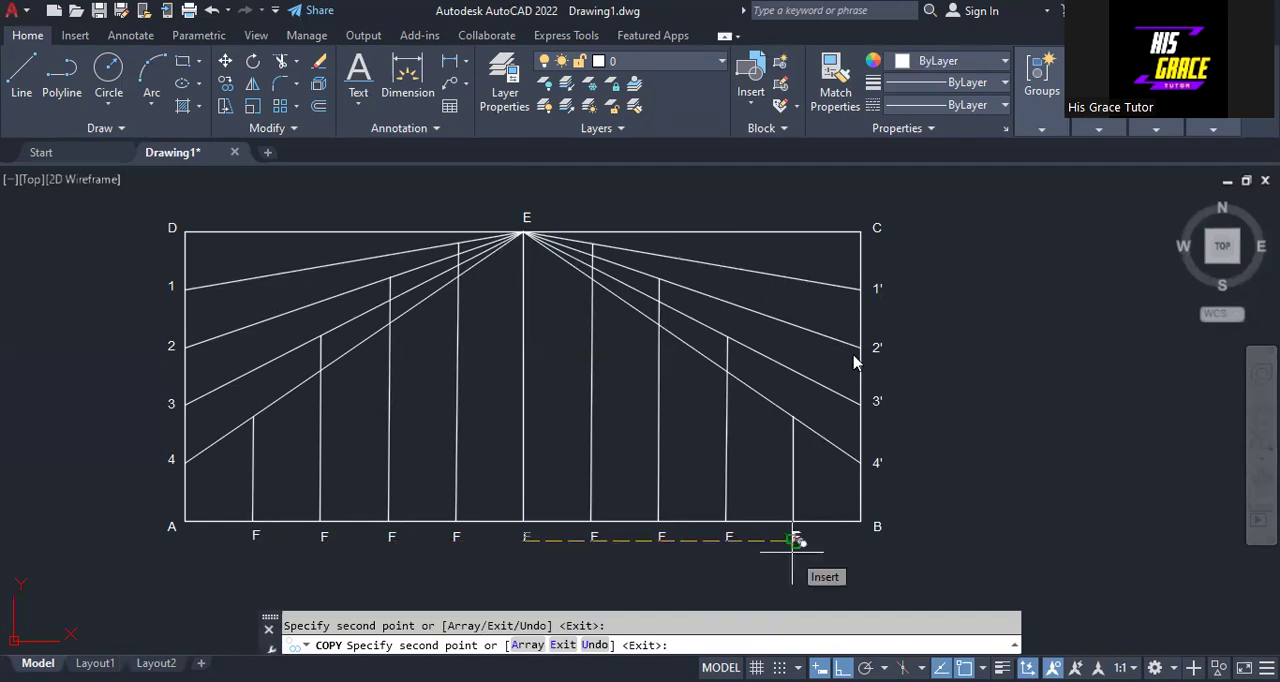
{"action": "left_click", "coordinate": [839, 309]}
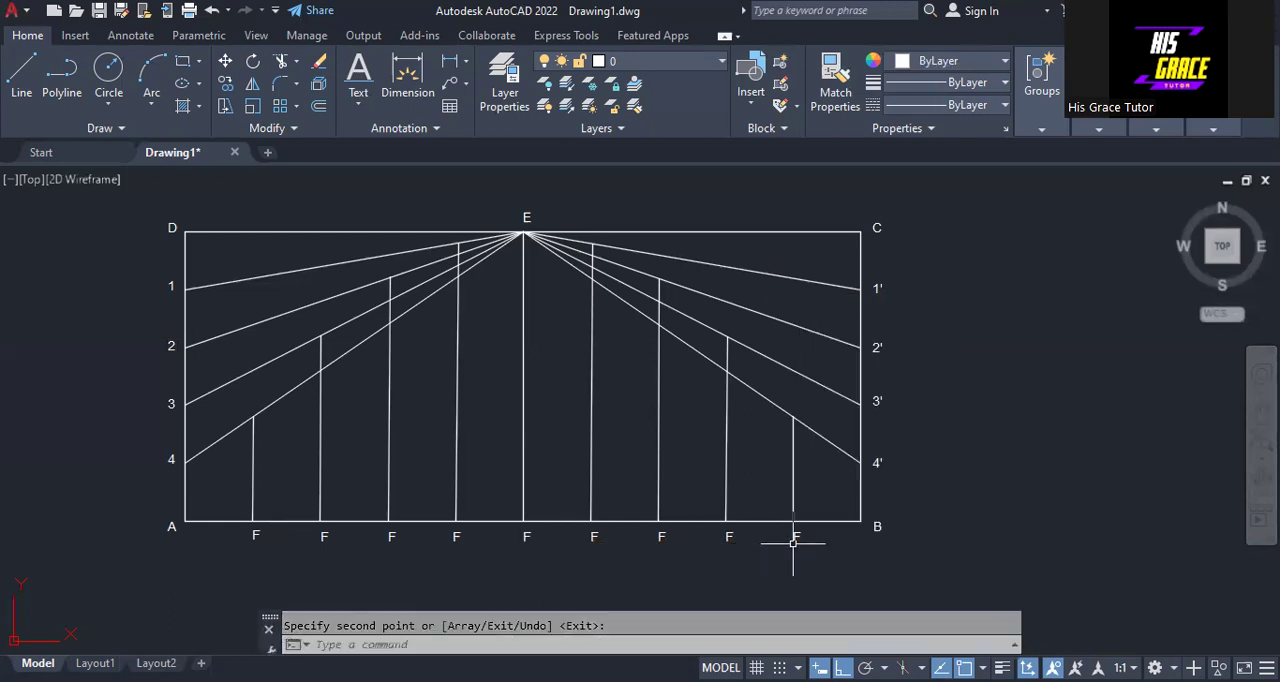
- Change the label under the base division point nearest corner B to 4'
{"action": "key", "text": "Return"}
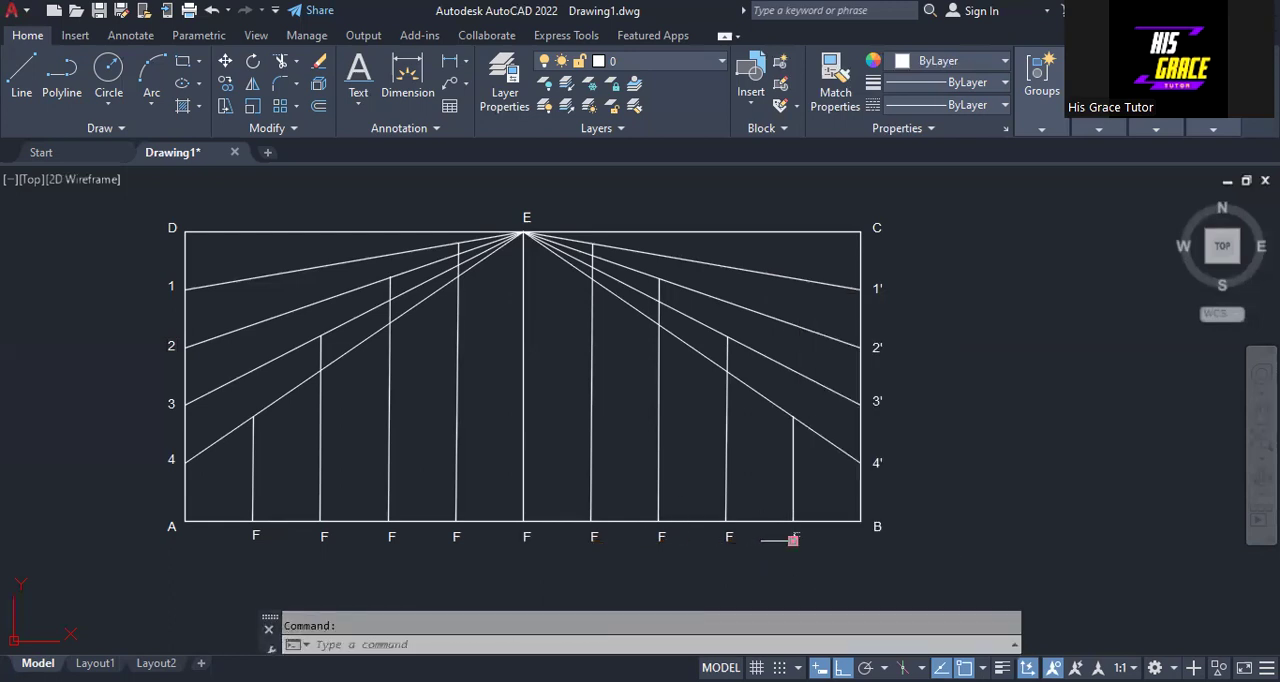
{"action": "double_click", "coordinate": [793, 541]}
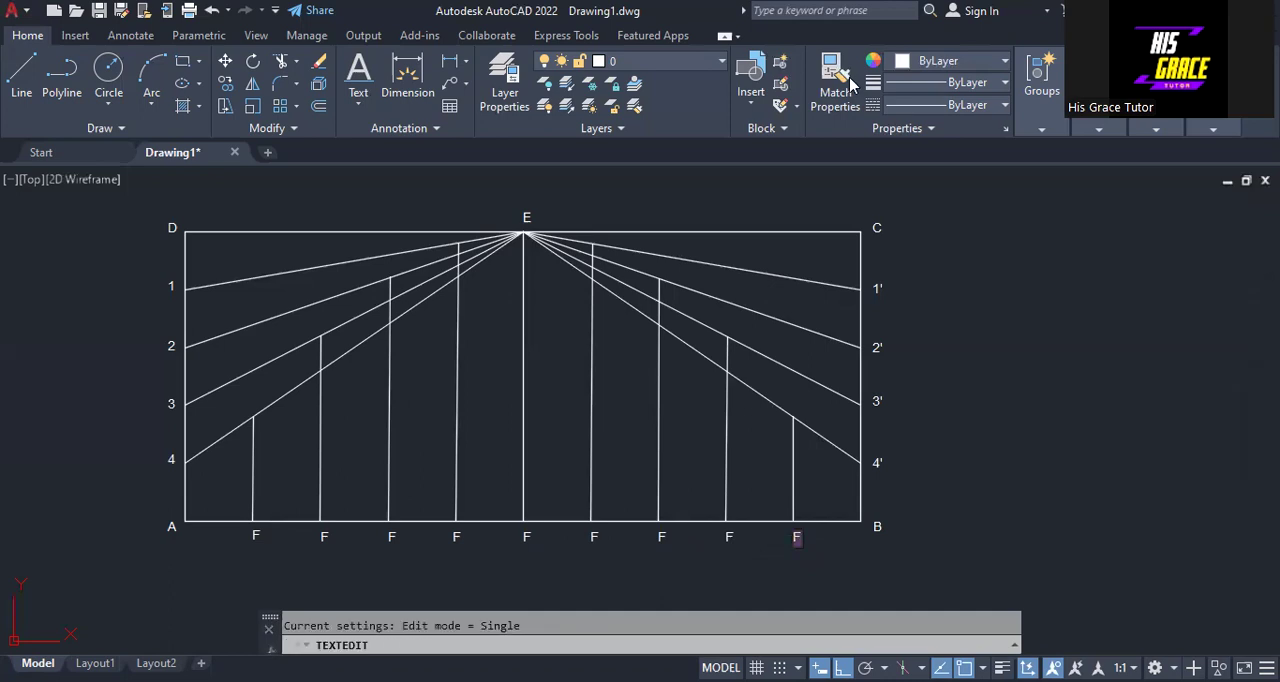
{"action": "type", "text": "4'"}
- Change the label under the third base division point from F towards B to 3'
{"action": "left_click", "coordinate": [728, 537]}
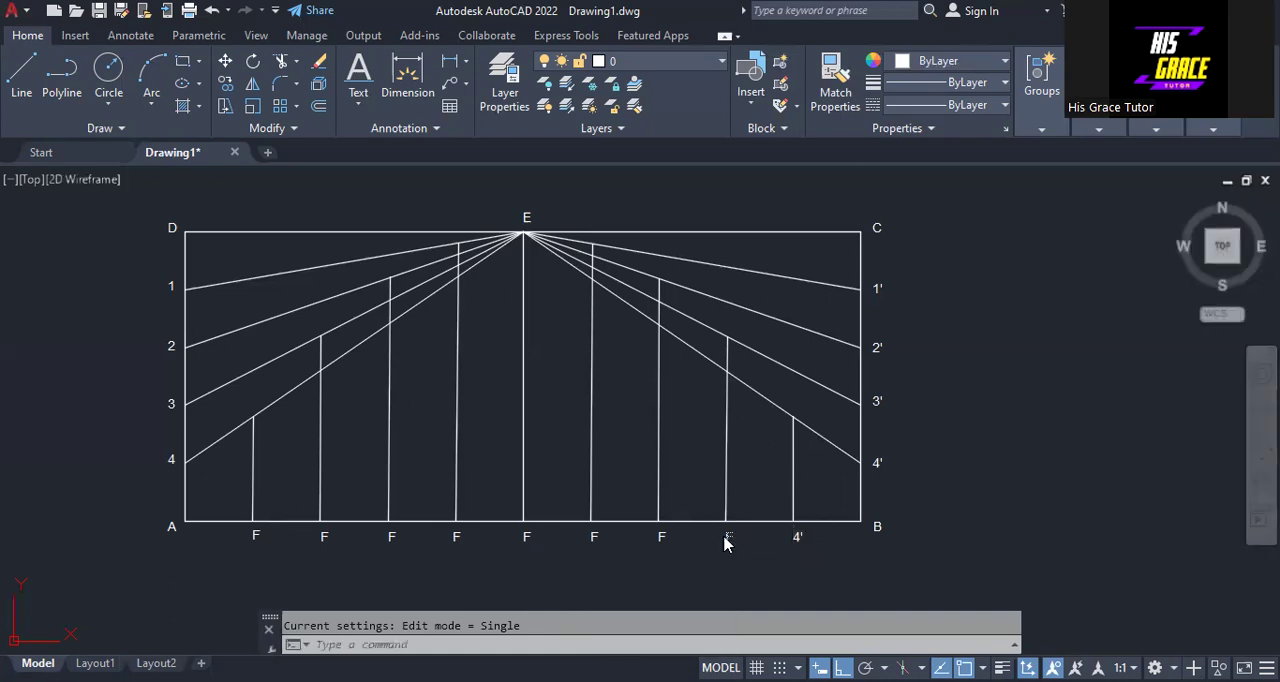
{"action": "right_click", "coordinate": [725, 536]}
{"action": "left_click", "coordinate": [726, 538]}
{"action": "right_click", "coordinate": [725, 536]}
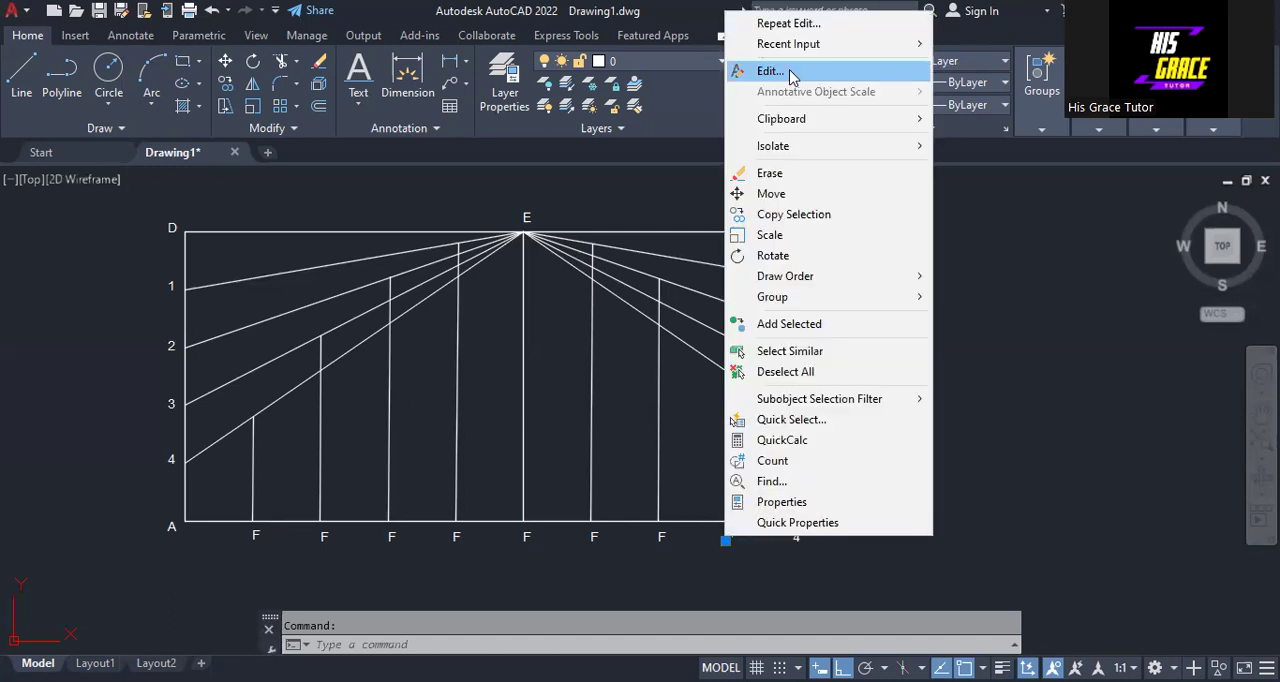
{"action": "left_click", "coordinate": [791, 72]}
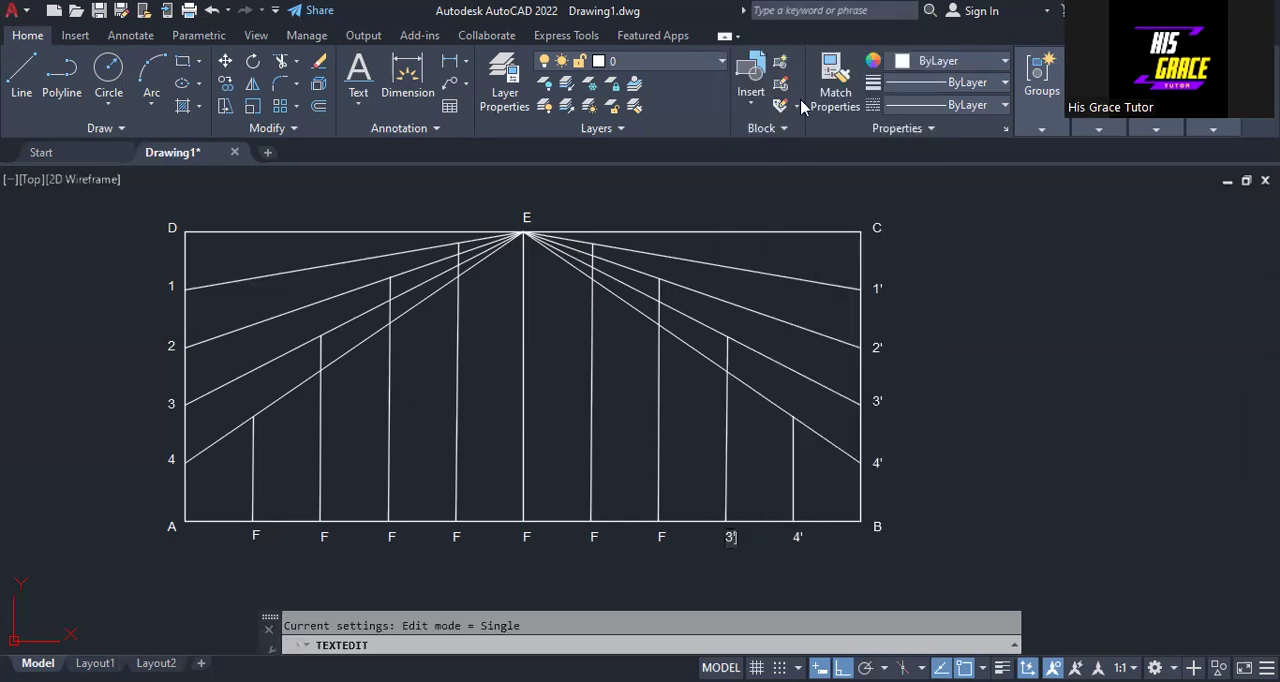
- Change the label under the second base division point from F towards B to 2'
{"action": "left_click", "coordinate": [658, 537]}
{"action": "right_click", "coordinate": [658, 541]}
{"action": "left_click", "coordinate": [701, 75]}
{"action": "type", "text": "2'"}
- Change the label under the first base division point from F towards B to 1'
{"action": "left_click", "coordinate": [592, 534]}
{"action": "left_click", "coordinate": [590, 540]}
{"action": "right_click", "coordinate": [591, 541]}
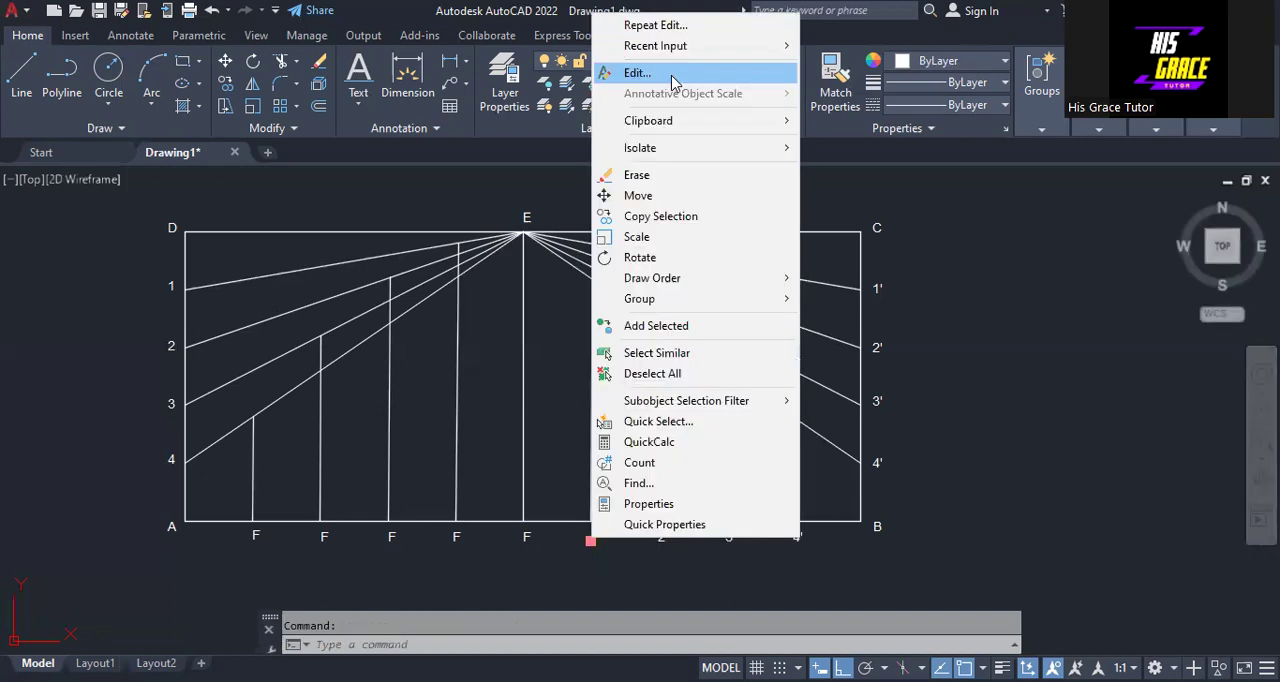
{"action": "left_click", "coordinate": [671, 76]}
{"action": "type", "text": "'"}
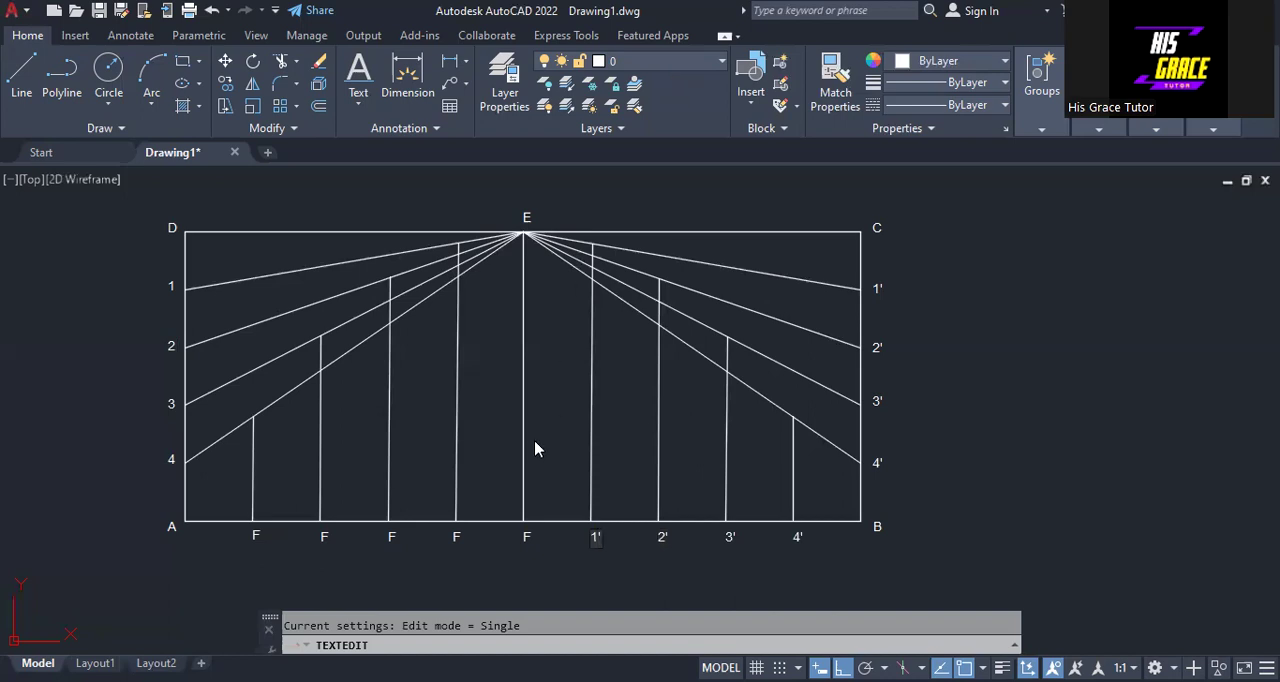
- Change the labels under the first and second base division points from F towards A to 1 and 2
{"action": "left_click", "coordinate": [454, 545]}
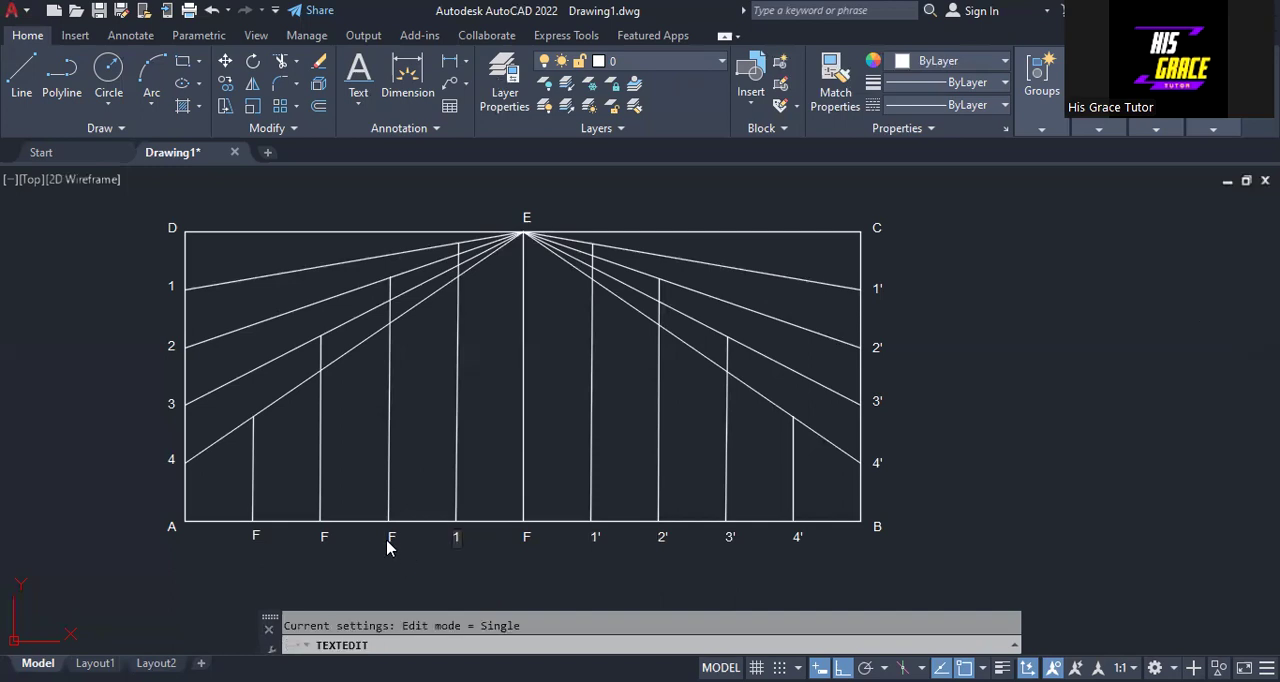
{"action": "left_click", "coordinate": [387, 542]}
{"action": "left_click", "coordinate": [388, 541]}
{"action": "left_click", "coordinate": [388, 541]}
- Change the labels under the third and fourth base division points from F towards A to 3 and 4
{"action": "left_click", "coordinate": [323, 537]}
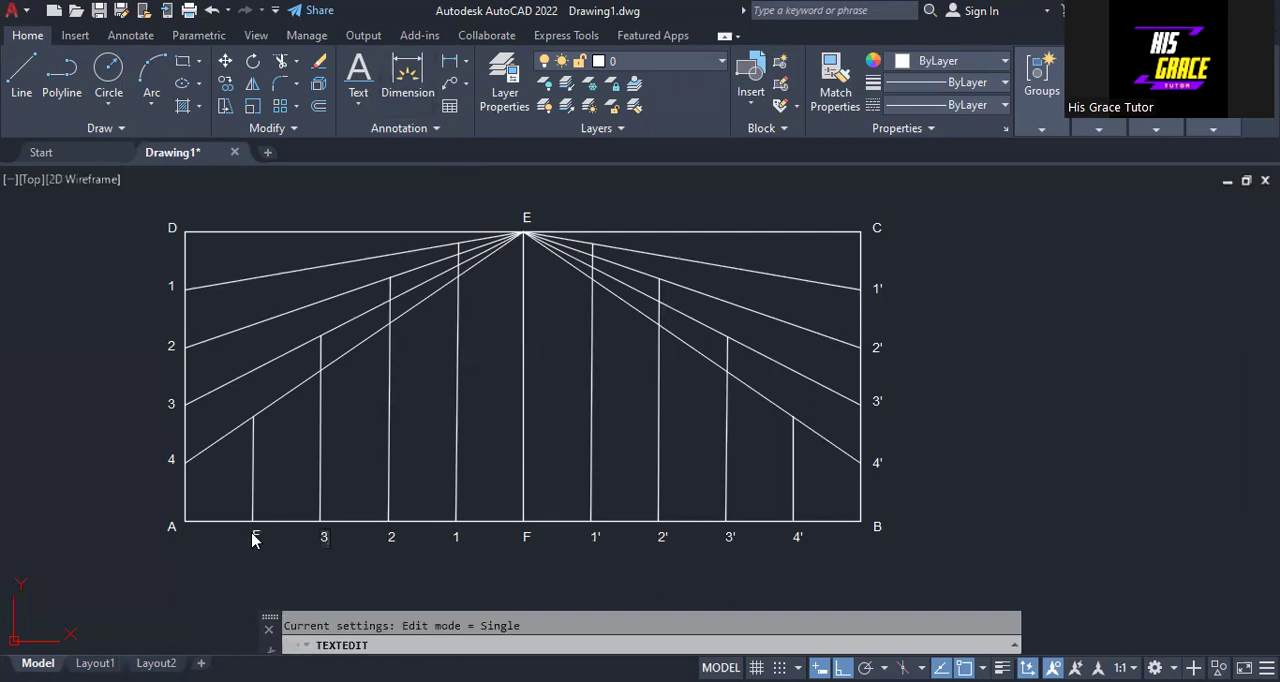
{"action": "key", "text": "Escape"}
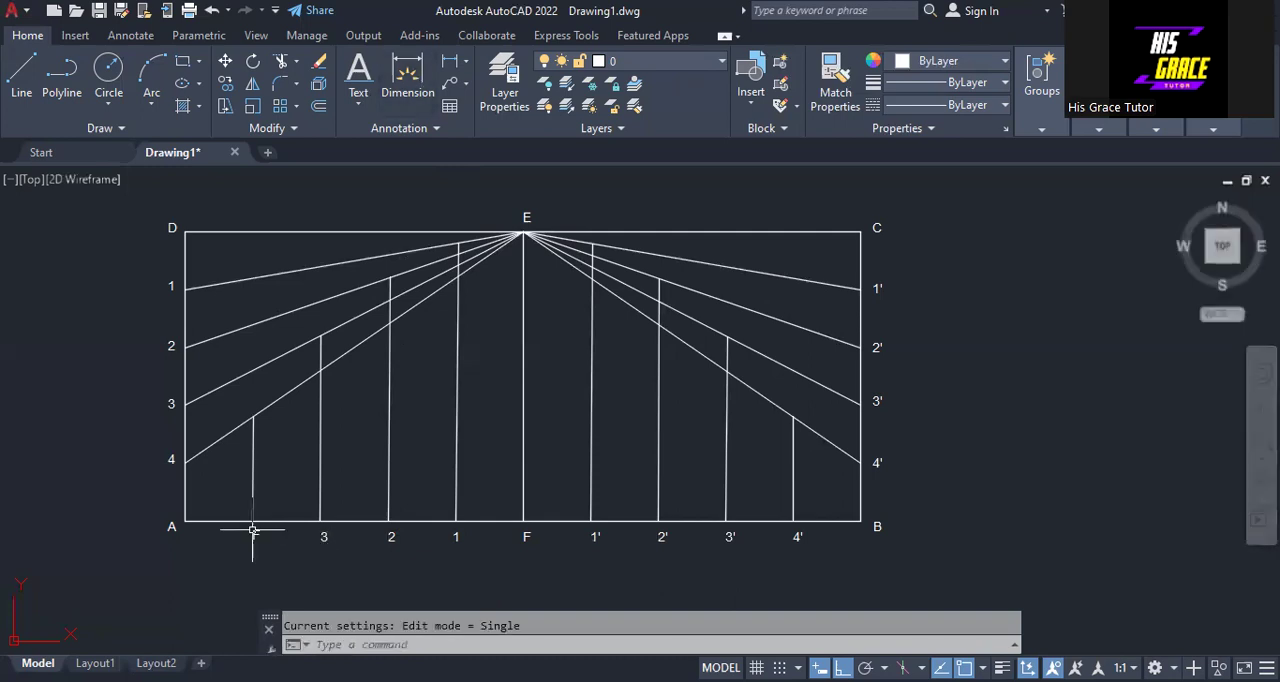
{"action": "left_click", "coordinate": [253, 538]}
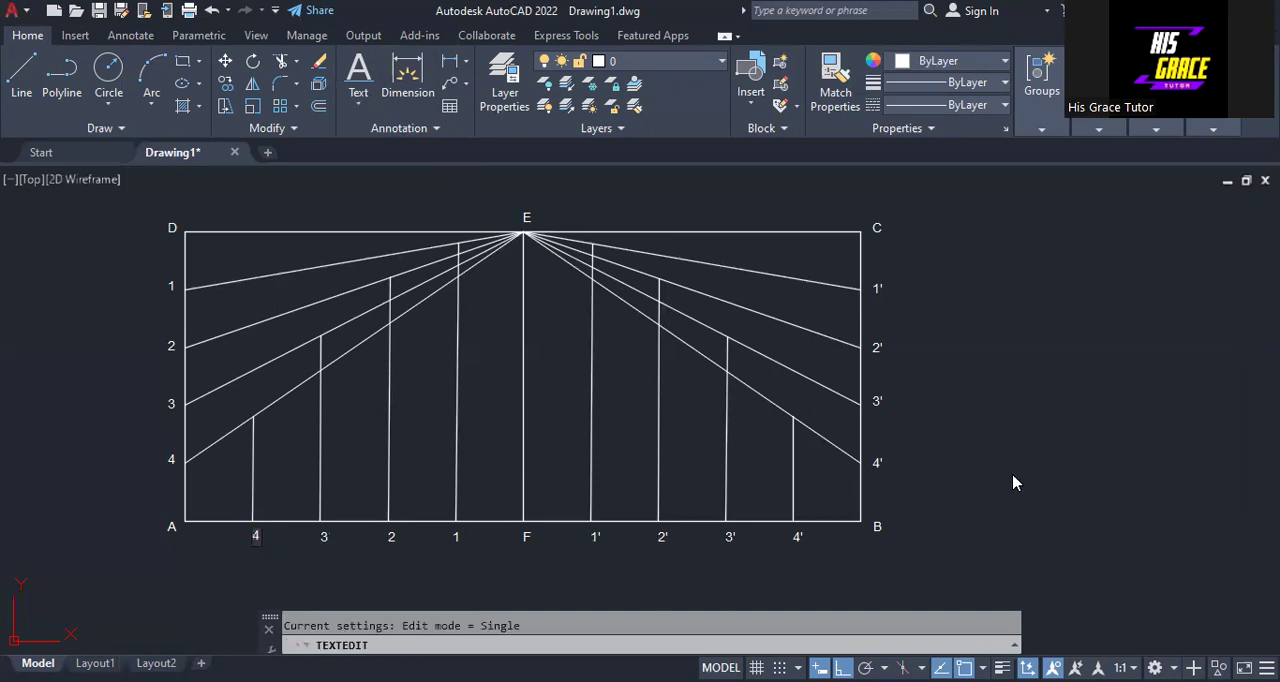
{"action": "left_click", "coordinate": [1013, 475]}
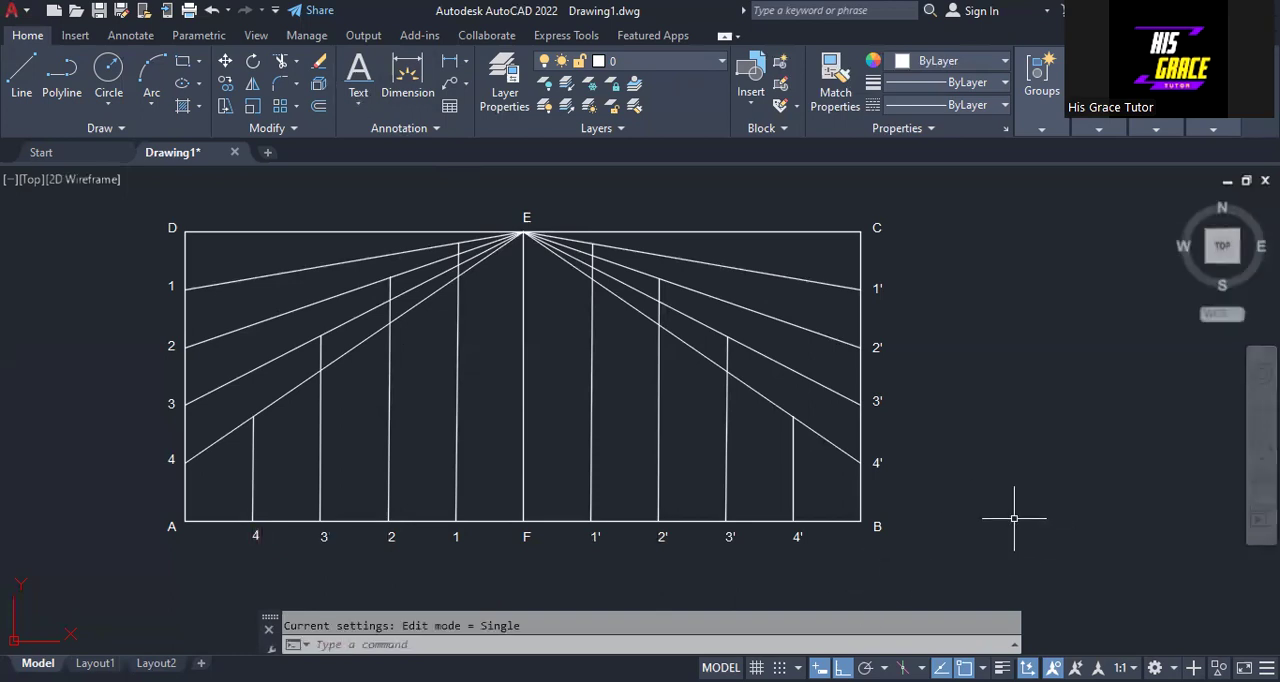
{"action": "middle_click_drag", "start_coordinate": [1014, 520], "coordinate": [1126, 540]}
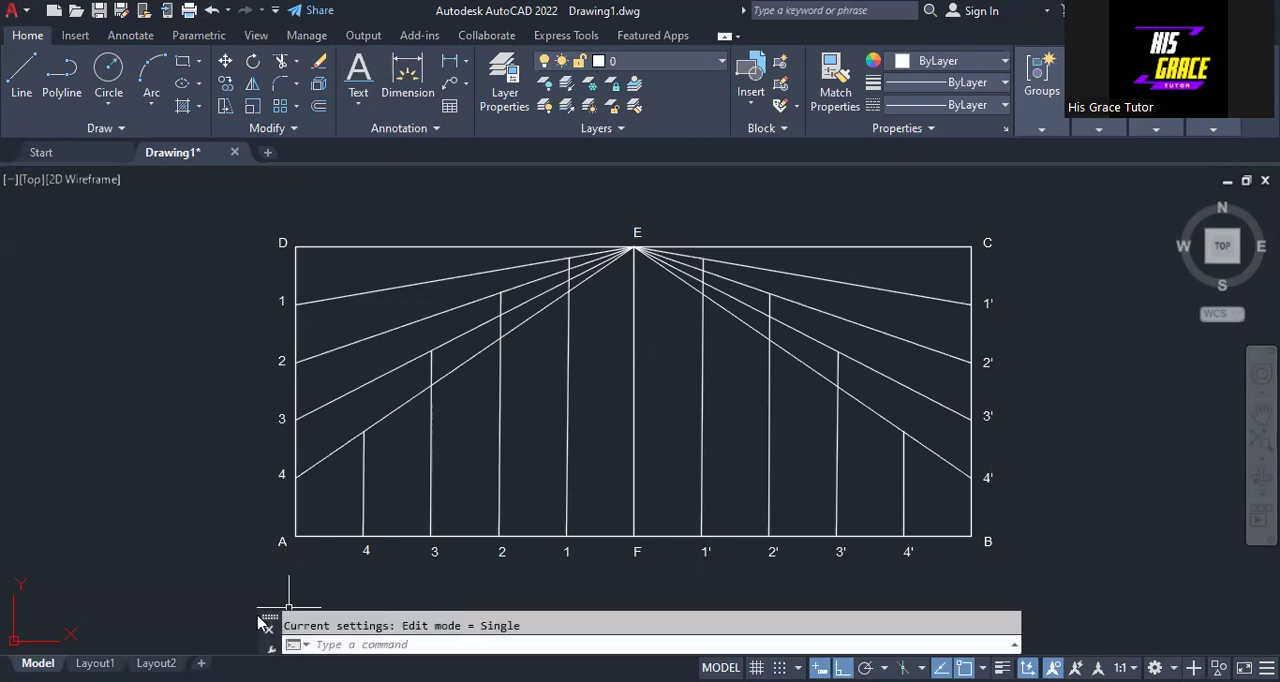
{"action": "left_click", "coordinate": [121, 129]}
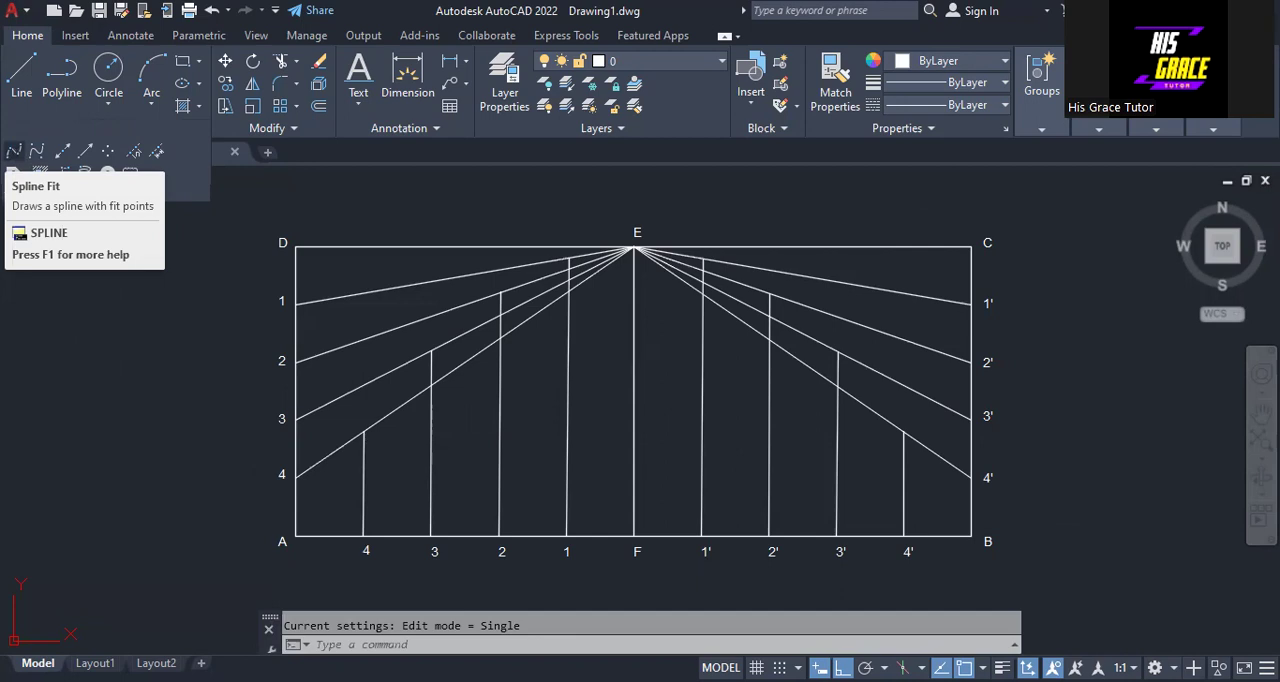
{"action": "left_click", "coordinate": [14, 150]}
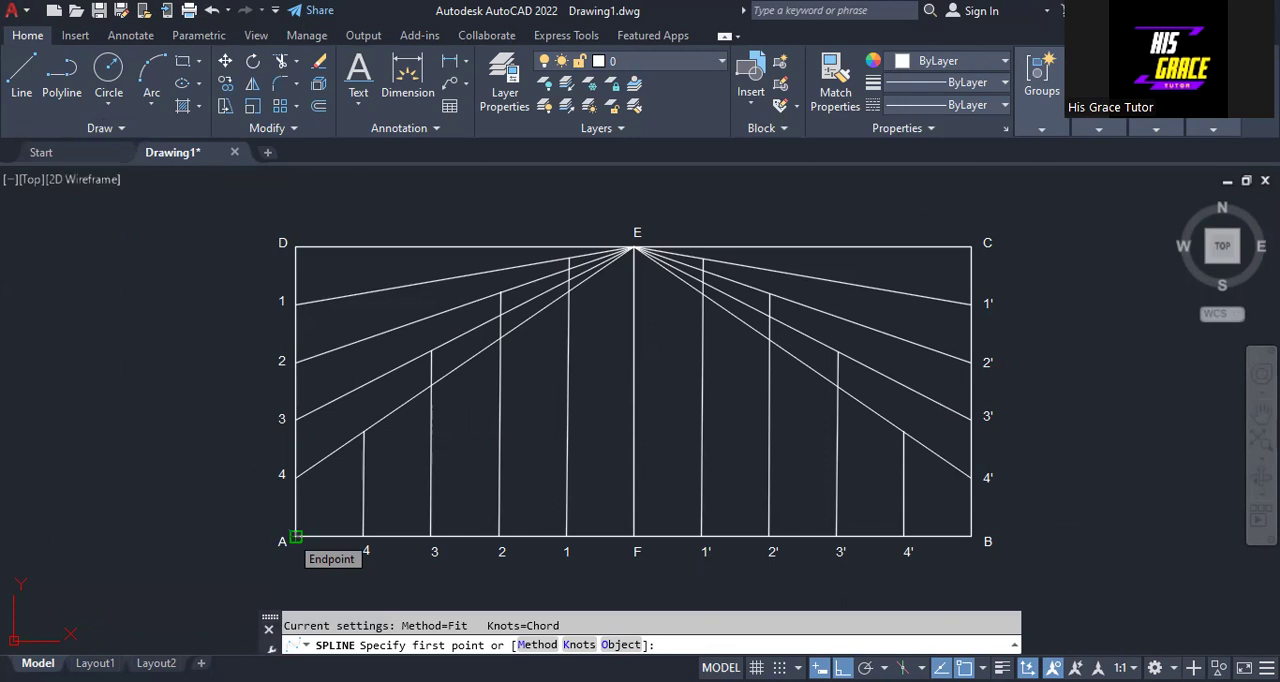
{"action": "left_click", "coordinate": [296, 537]}
{"action": "key", "text": "Escape"}
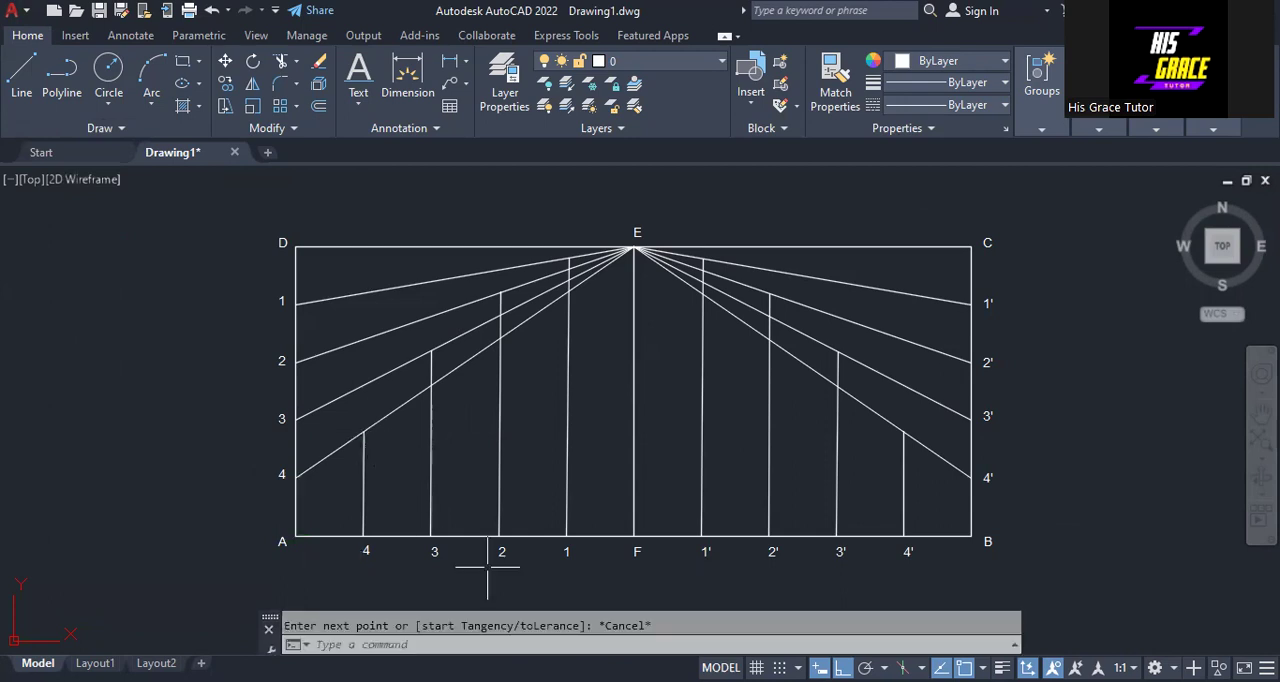
- Turn off Ortho mode for free-direction drawing
{"action": "key", "text": "F8"}
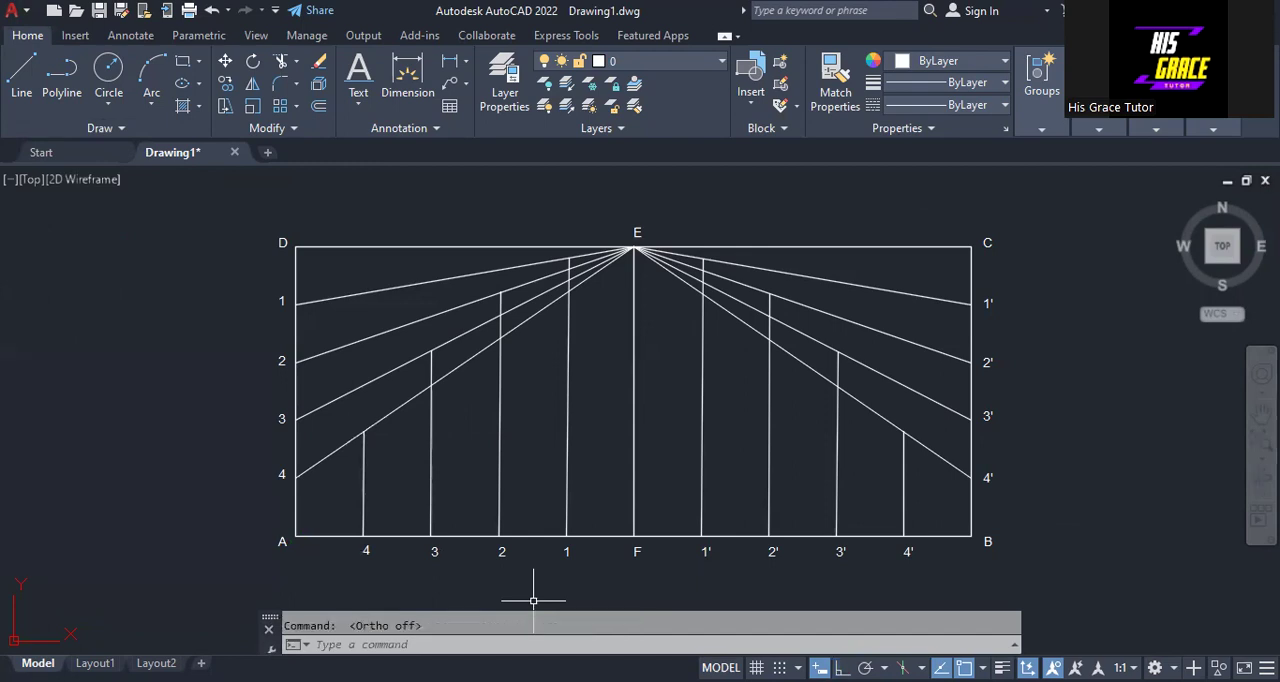
- Draw a fit-point spline from corner A through the tops of the left verticals, point E and the tops of the right verticals to corner B
{"action": "left_click", "coordinate": [121, 129]}
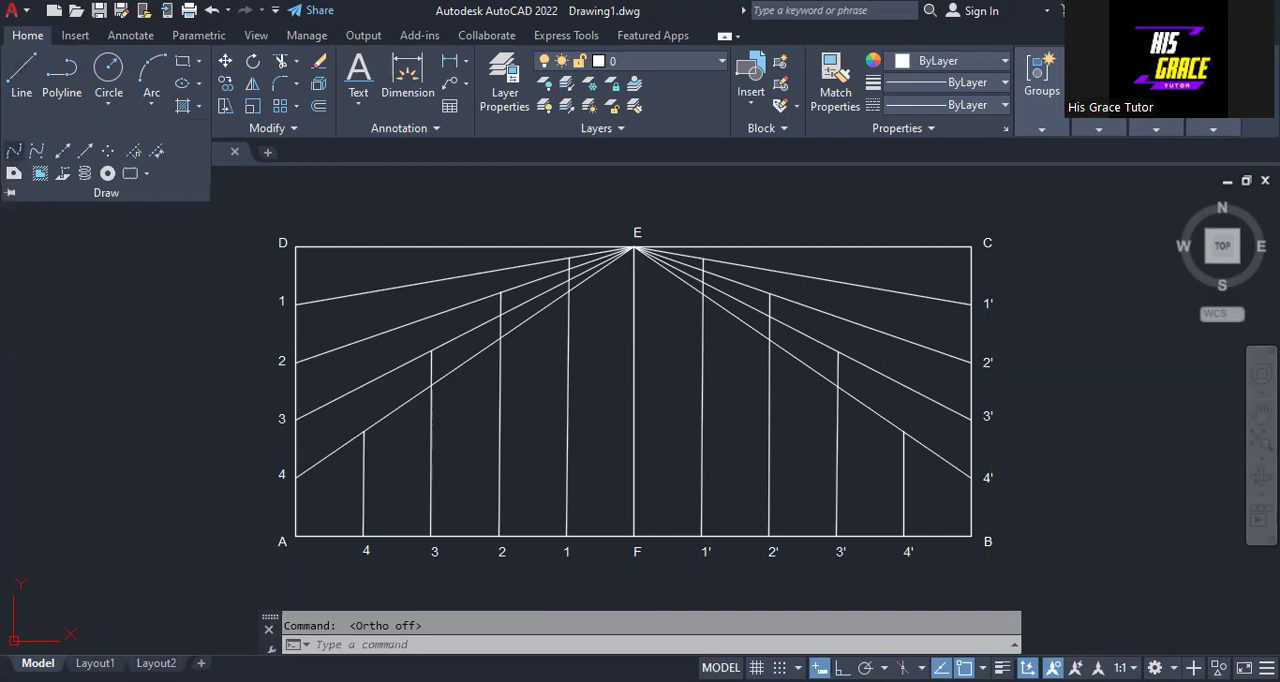
{"action": "left_click", "coordinate": [14, 150]}
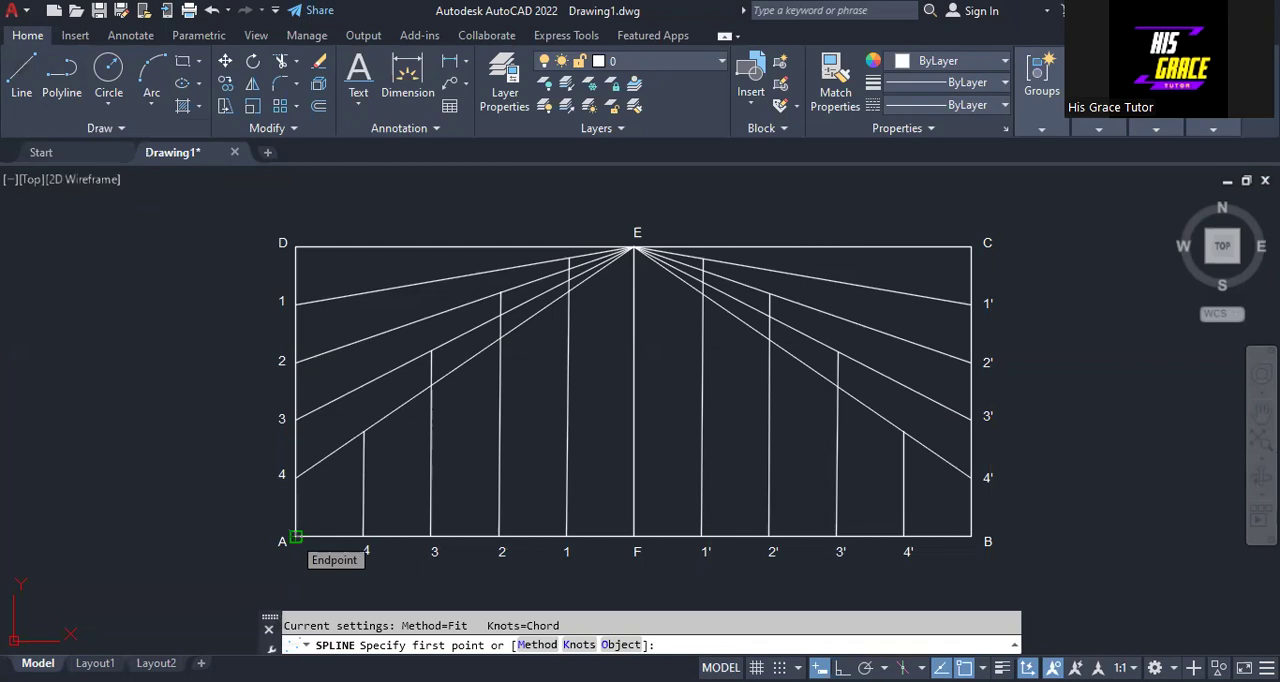
{"action": "left_click", "coordinate": [296, 536]}
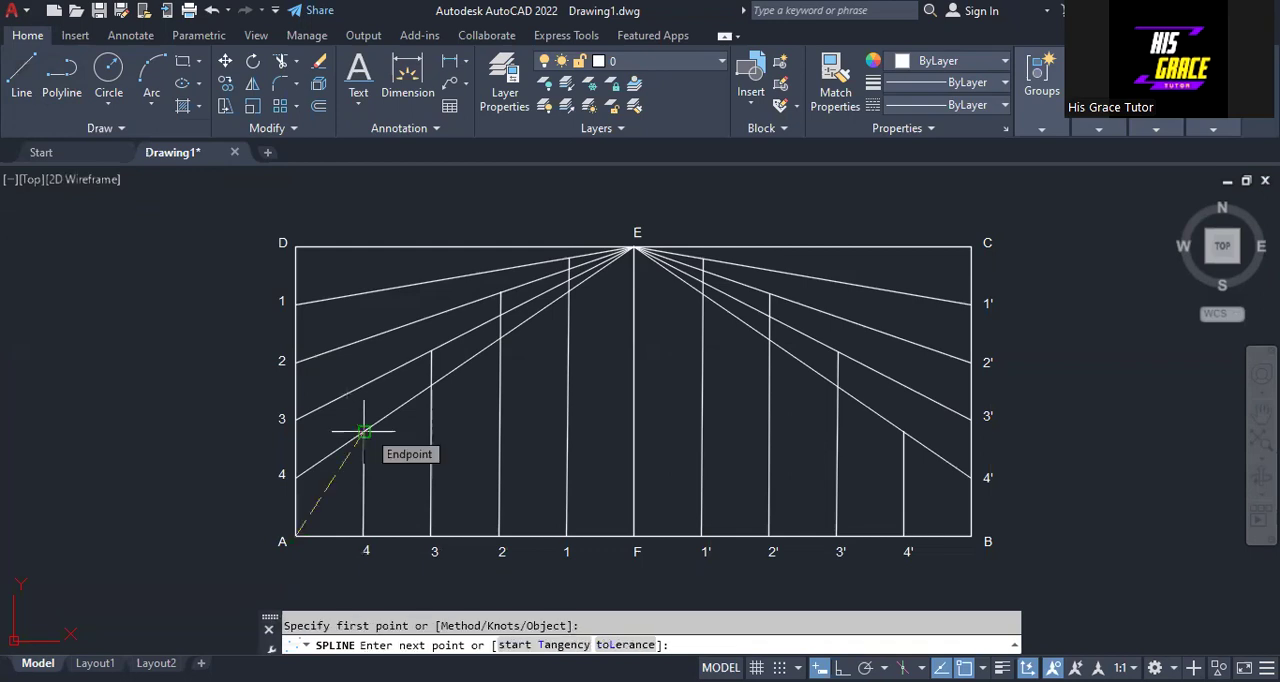
{"action": "left_click", "coordinate": [364, 432]}
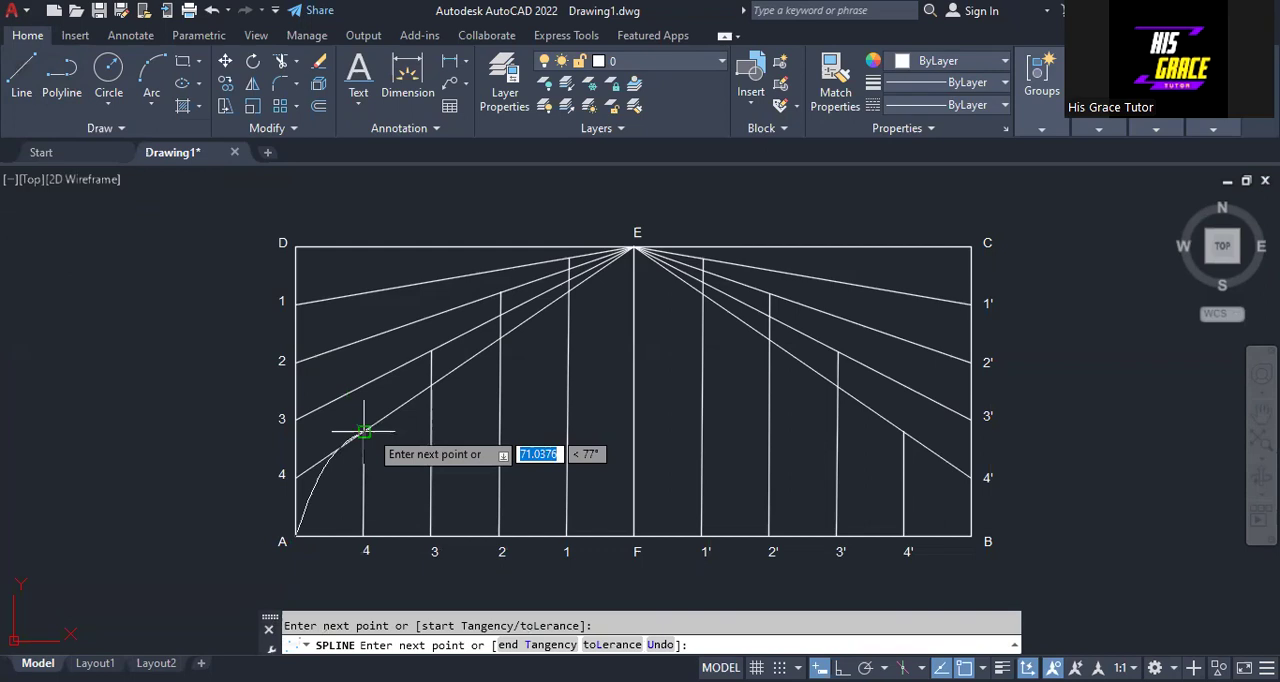
{"action": "left_click", "coordinate": [364, 432]}
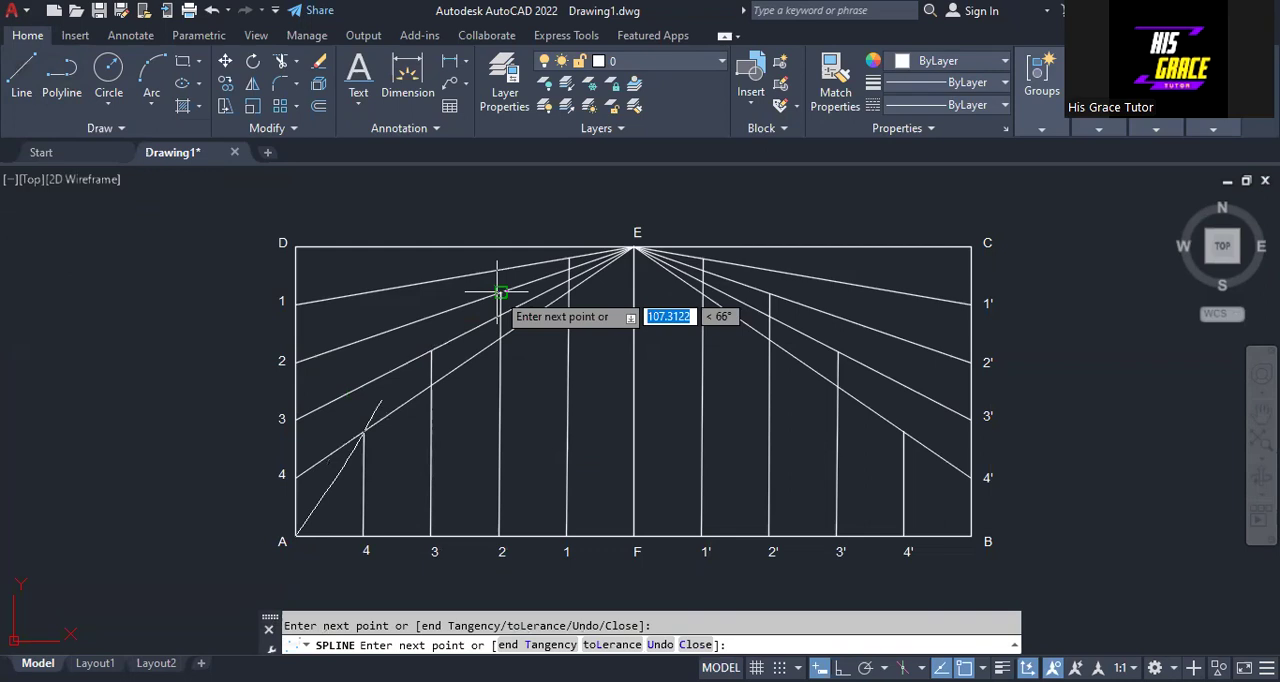
{"action": "left_click", "coordinate": [640, 250]}
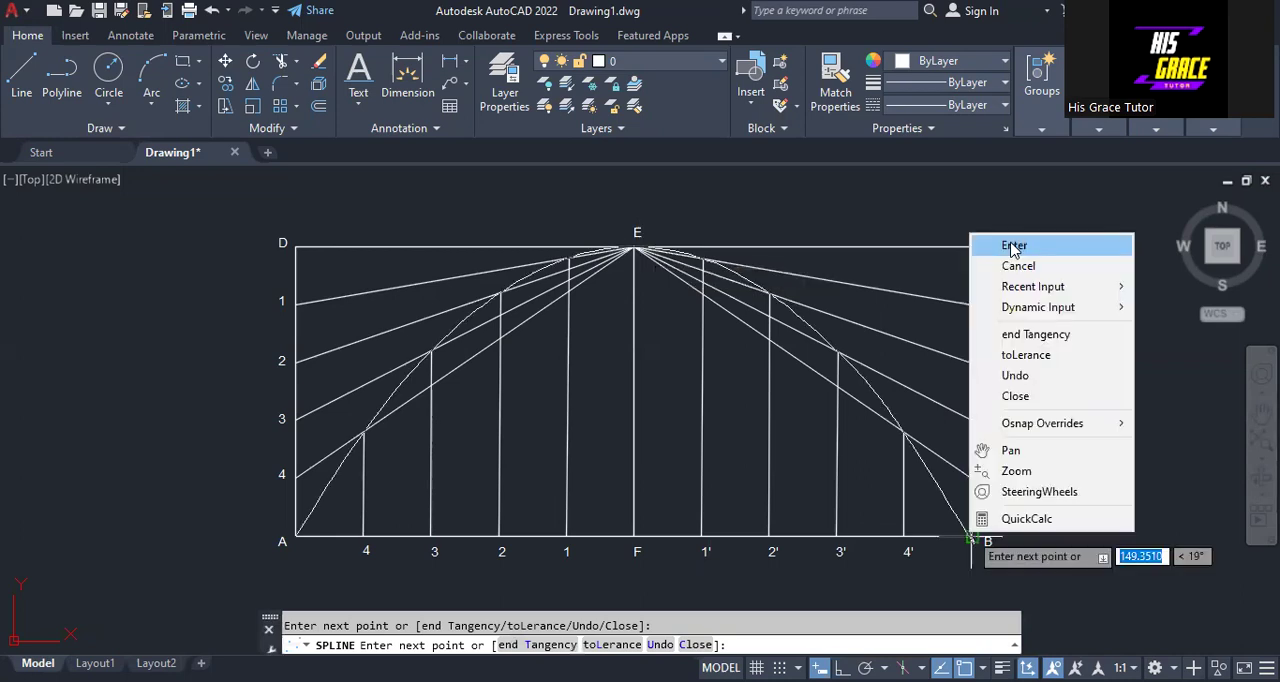
{"action": "left_click", "coordinate": [1014, 245]}
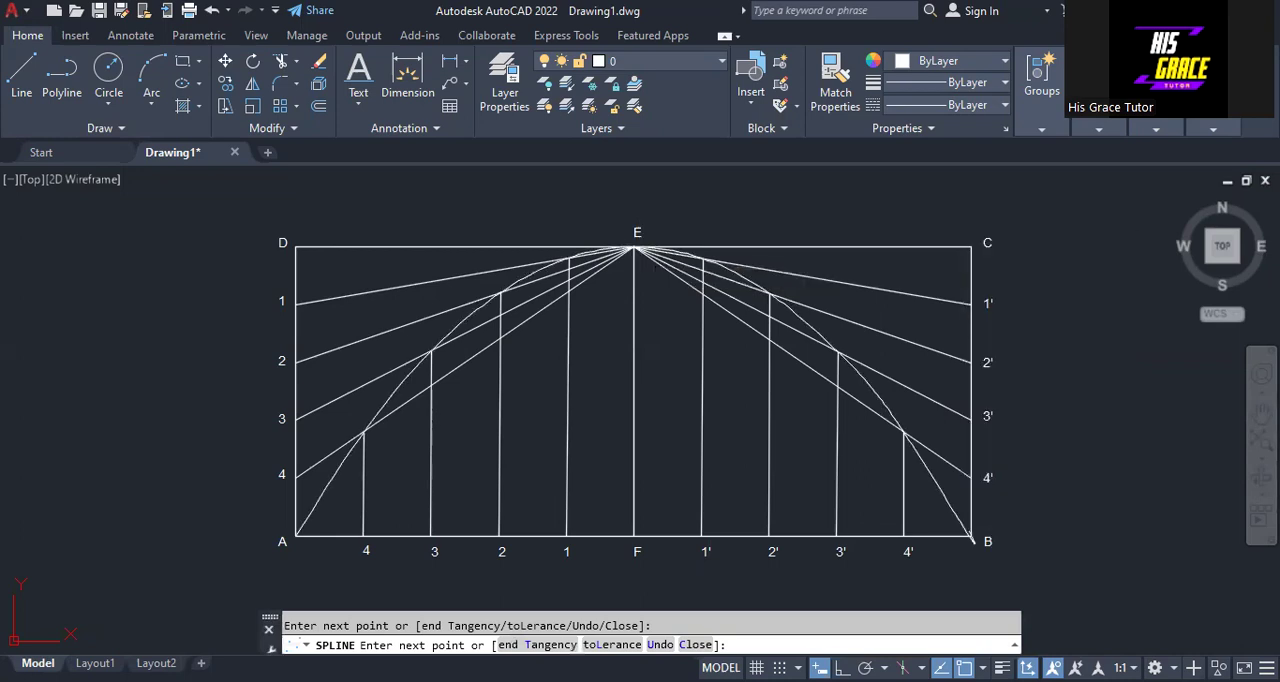
{"action": "key", "text": "Return"}
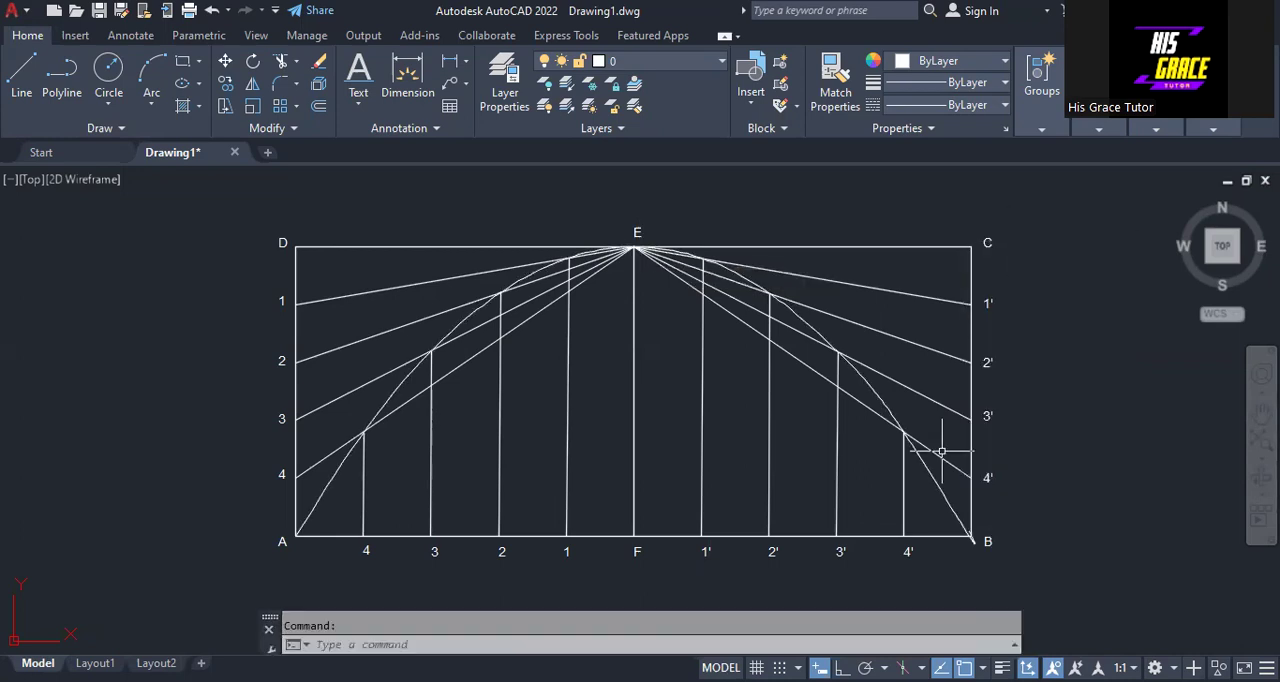
- Trim the overshooting end of the spline at corner B back to the top of the 4' vertical
{"action": "middle_click_drag", "start_coordinate": [1048, 453], "coordinate": [908, 383]}
{"action": "scroll", "coordinate": [660, 410], "scroll_direction": "up", "scroll_amount": 3}
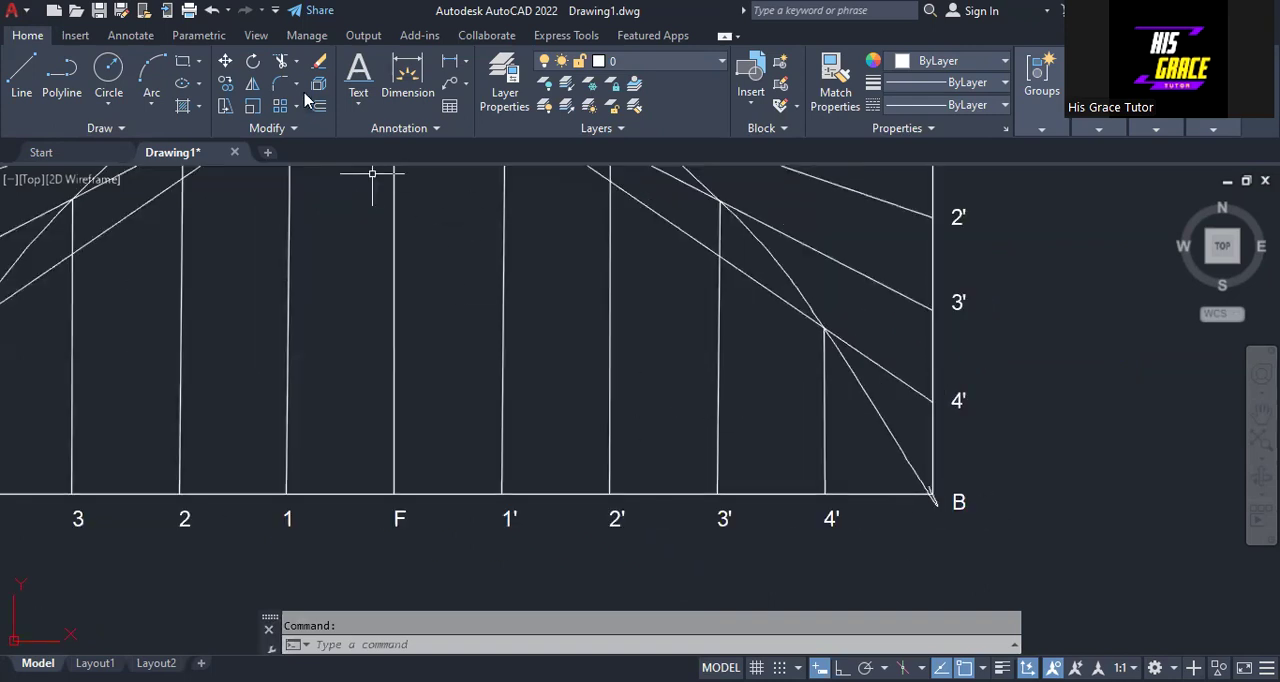
{"action": "left_click", "coordinate": [281, 66]}
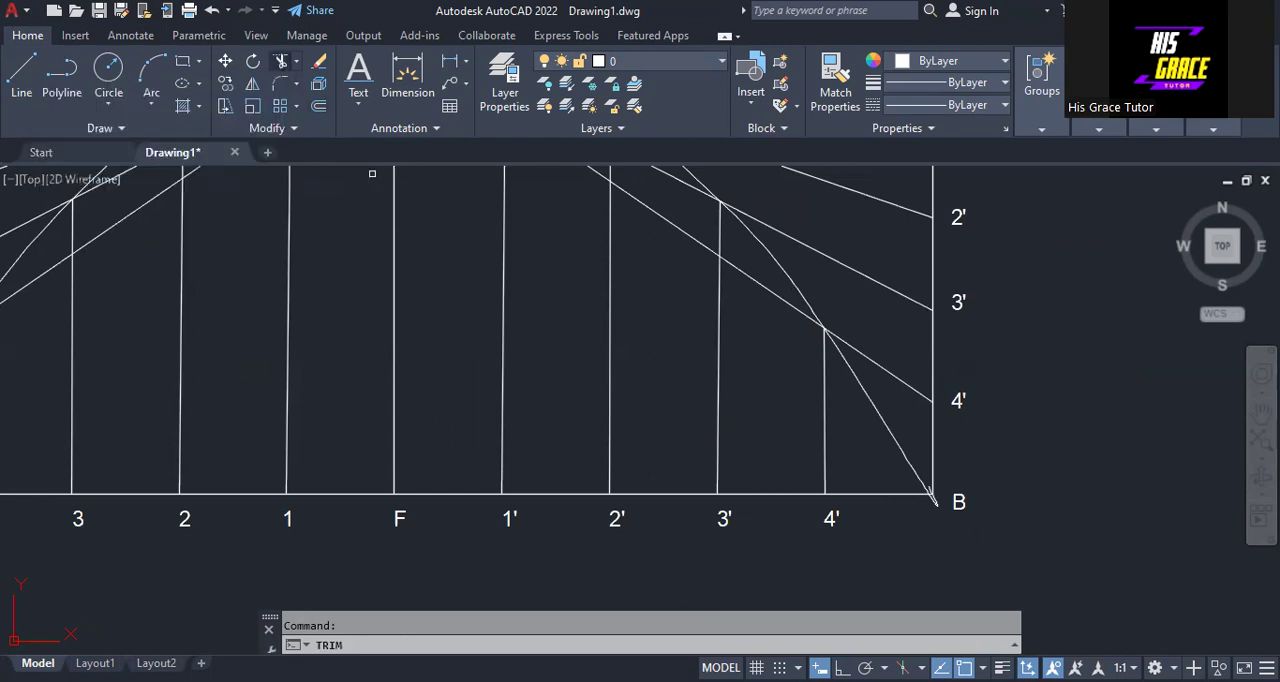
{"action": "left_click", "coordinate": [927, 489]}
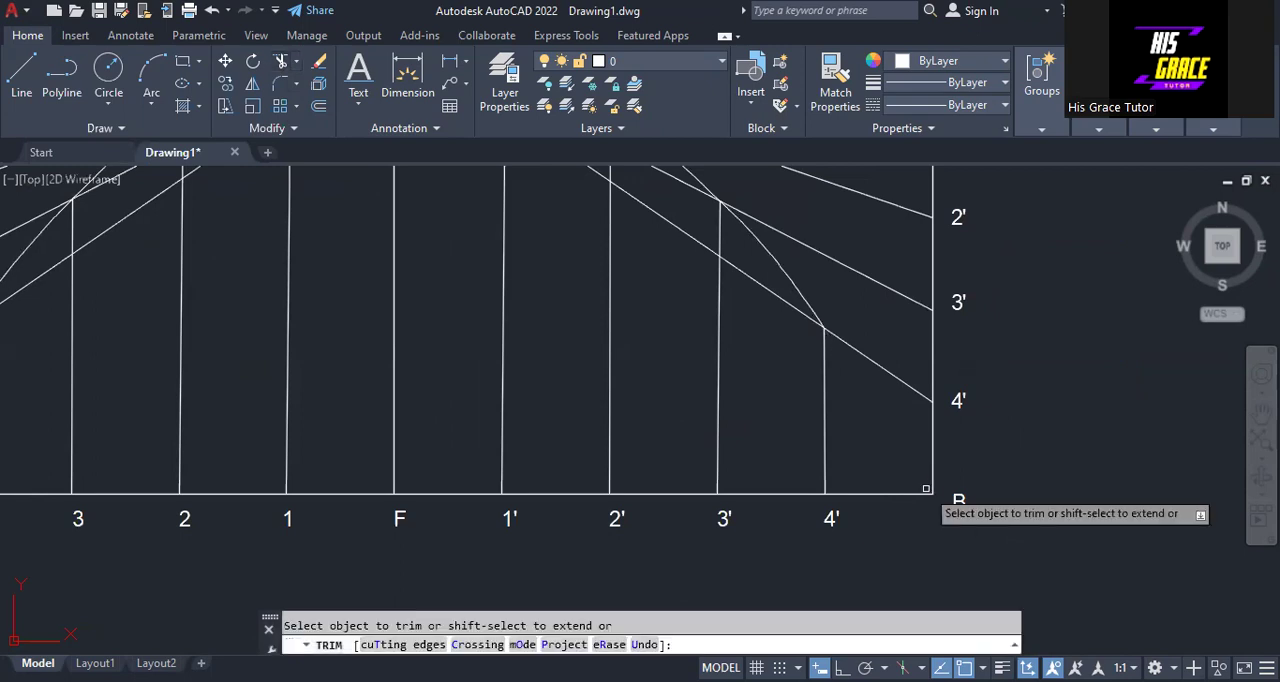
{"action": "right_click", "coordinate": [960, 470]}
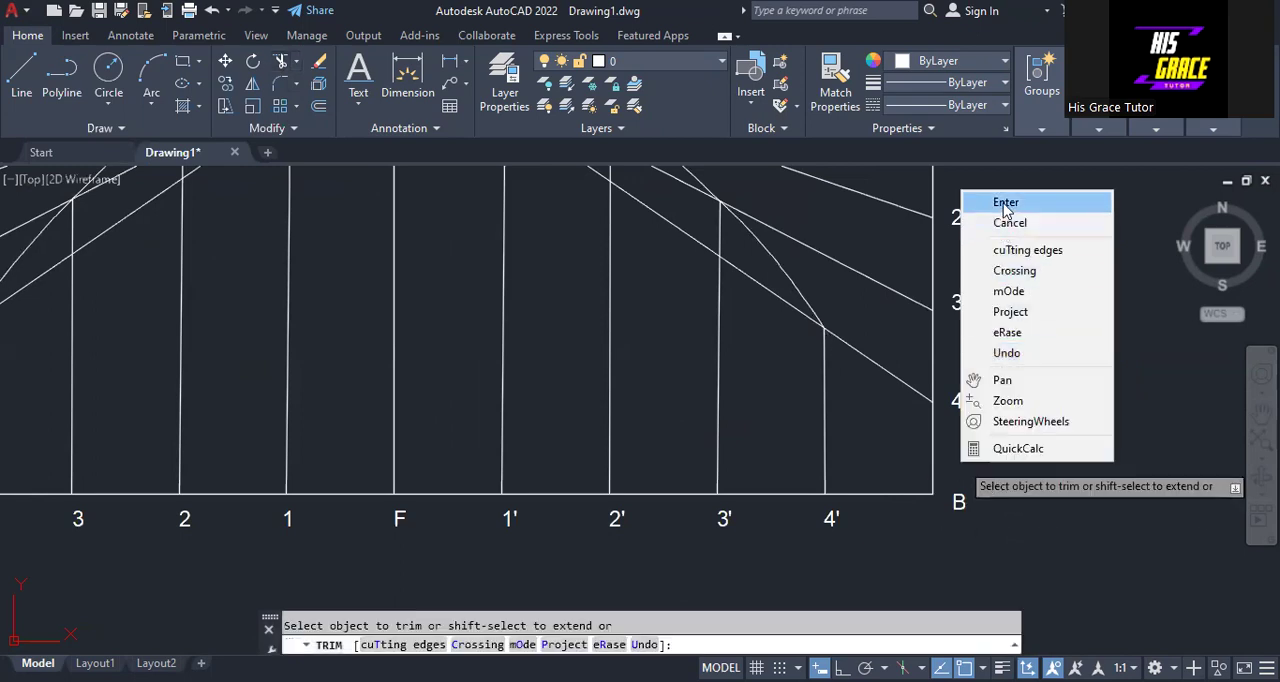
{"action": "left_click", "coordinate": [1004, 204]}
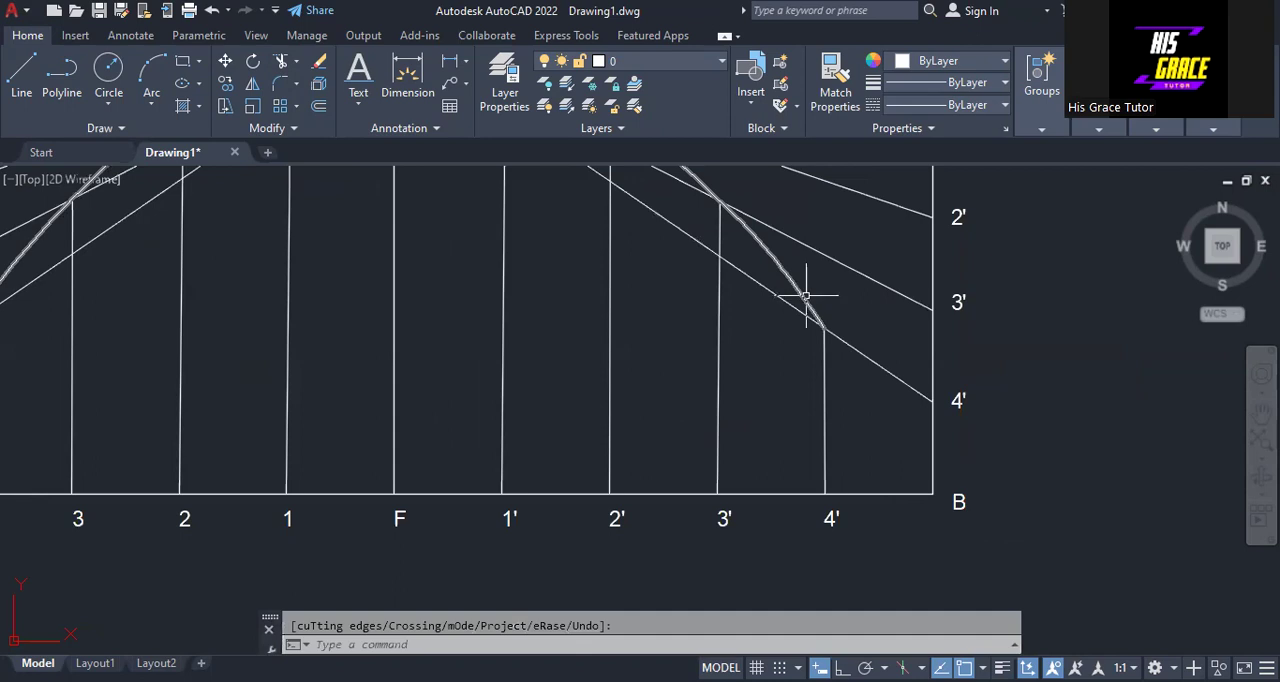
- Stretch the trimmed spline's end from the top of the 4' vertical to corner B and deselect the curve
{"action": "left_click", "coordinate": [803, 297]}
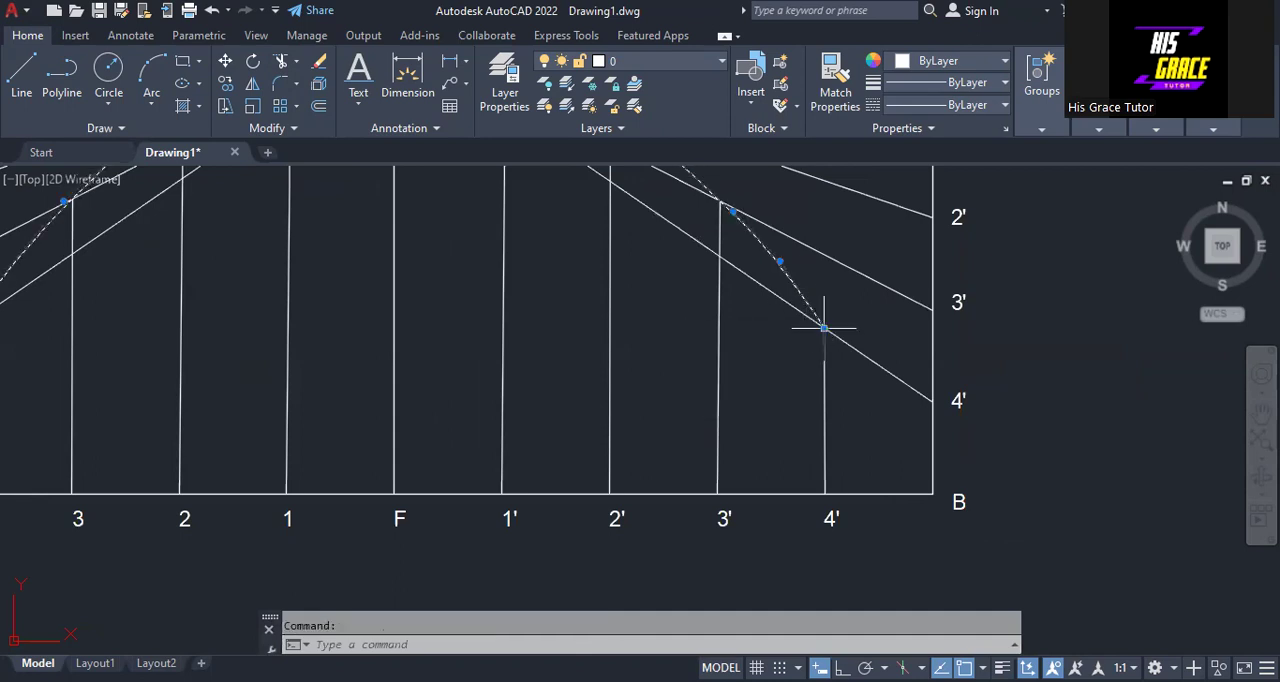
{"action": "left_click", "coordinate": [824, 327]}
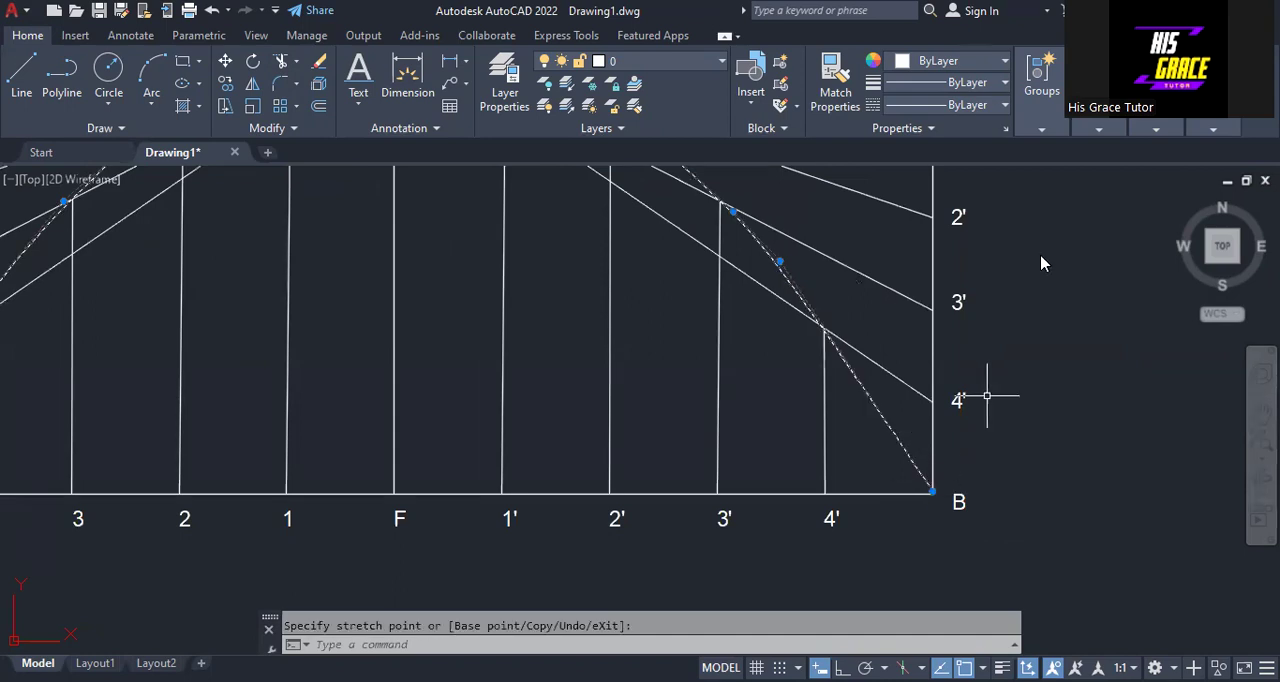
{"action": "right_click", "coordinate": [1035, 484]}
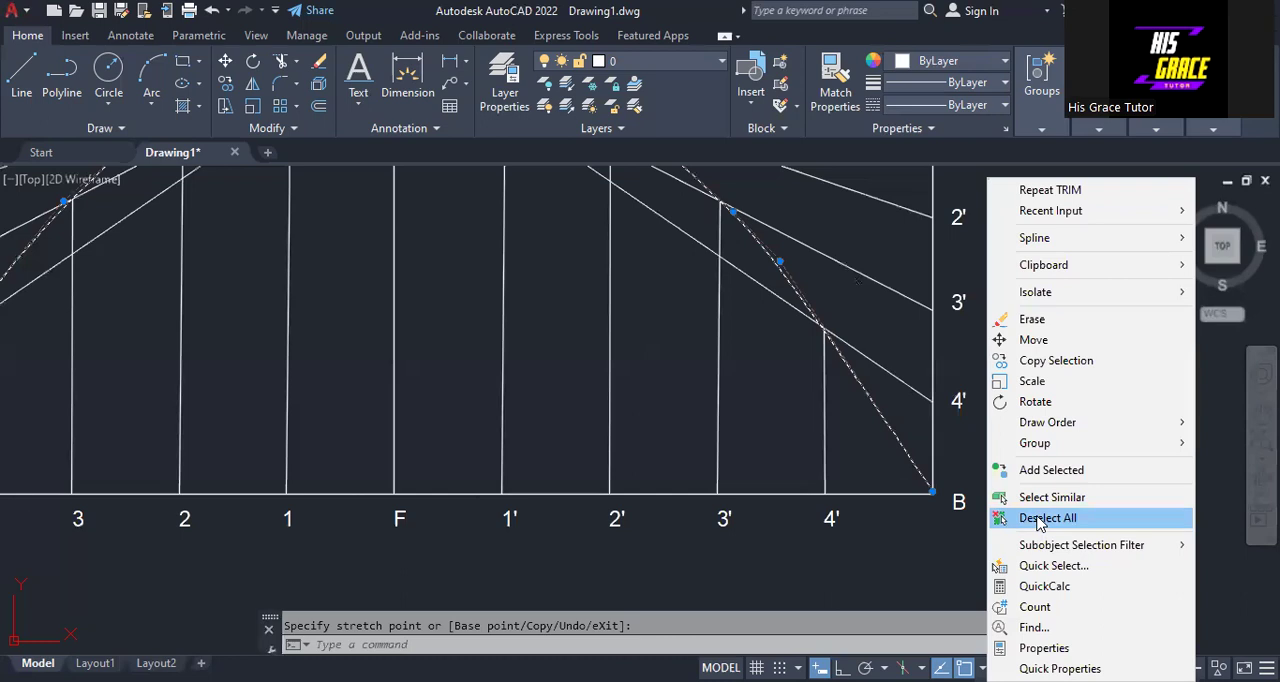
{"action": "left_click", "coordinate": [1040, 519]}
- Set the spline's lineweight to 0.30 mm and its colour to Magenta
{"action": "scroll", "coordinate": [669, 446], "scroll_direction": "down", "scroll_amount": 2}
{"action": "middle_click_drag", "start_coordinate": [671, 449], "coordinate": [816, 505]}
{"action": "right_click", "coordinate": [810, 497]}
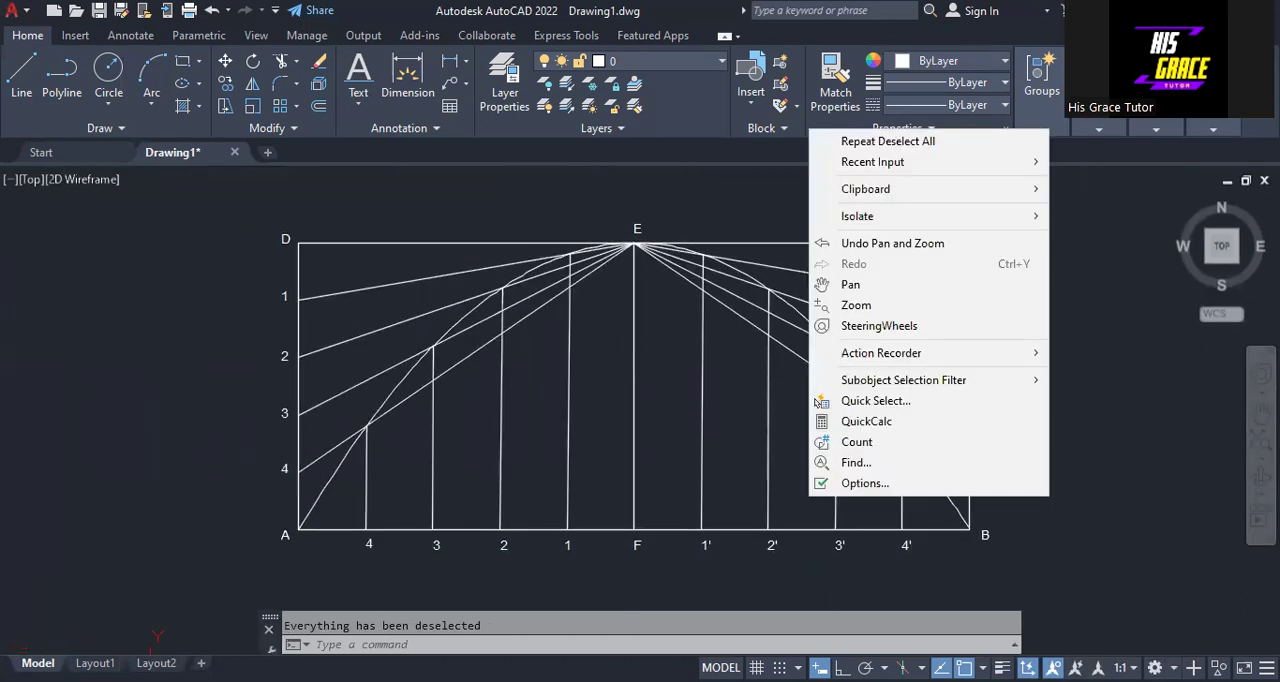
{"action": "left_click", "coordinate": [486, 206]}
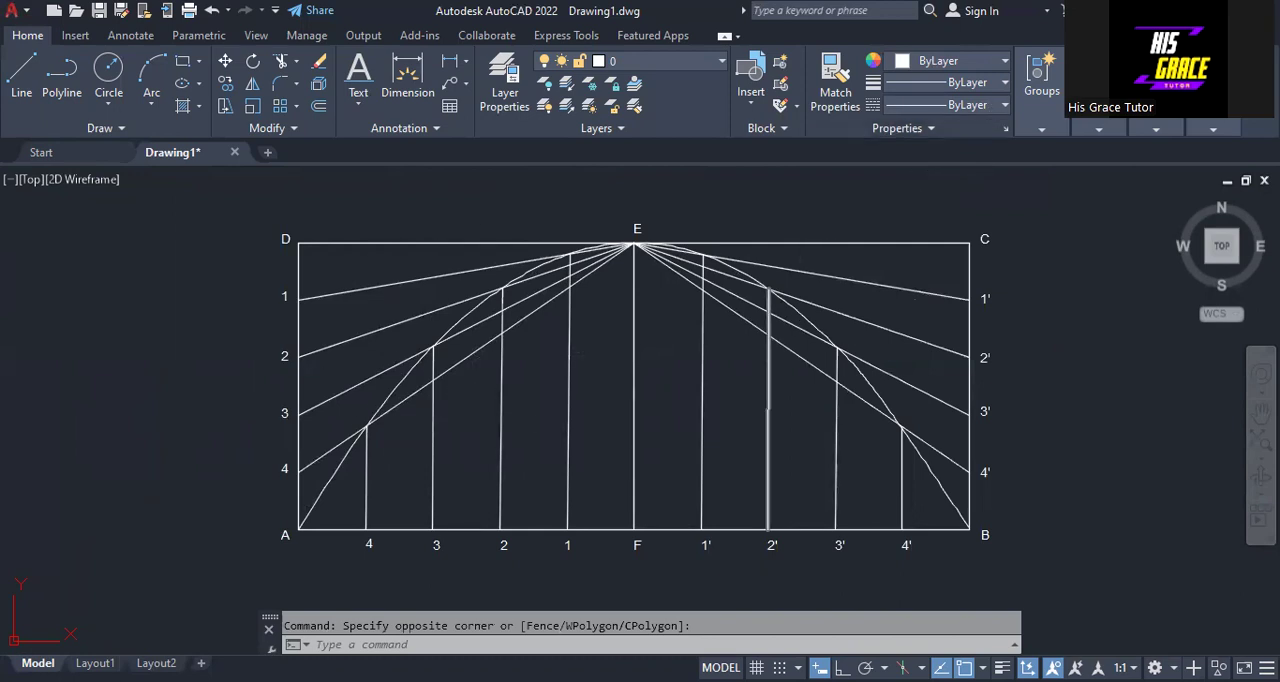
{"action": "left_click", "coordinate": [797, 316]}
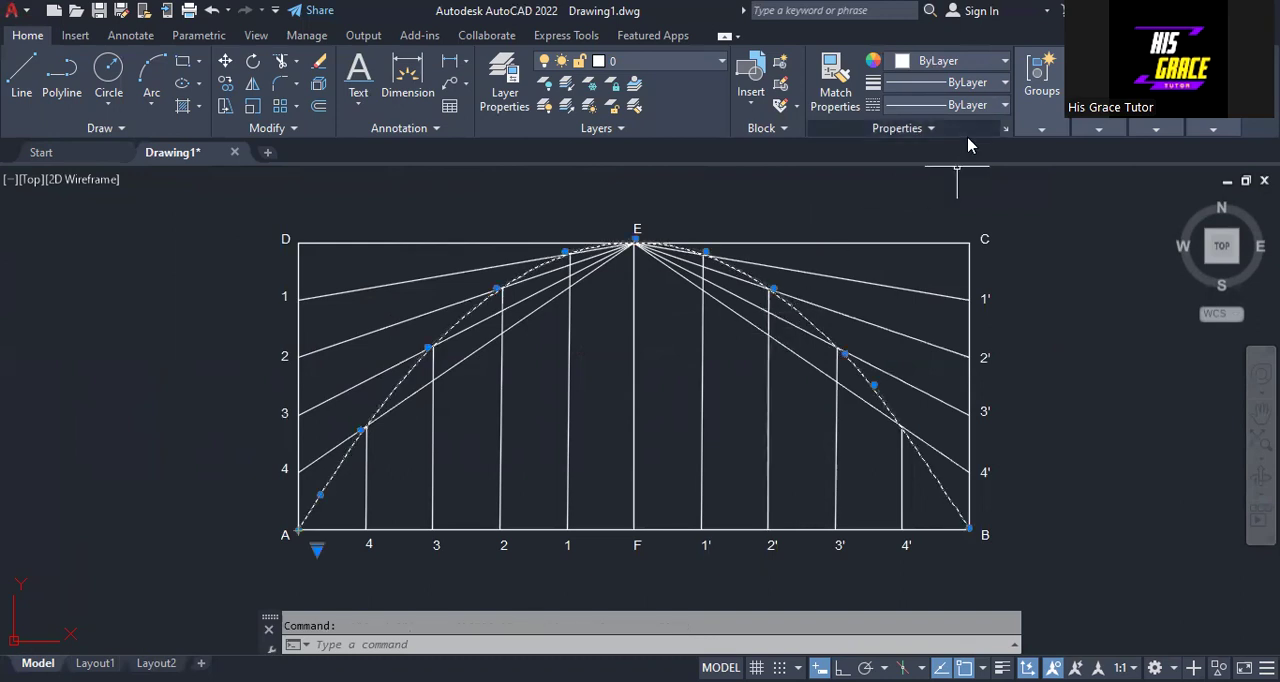
{"action": "left_click", "coordinate": [995, 84]}
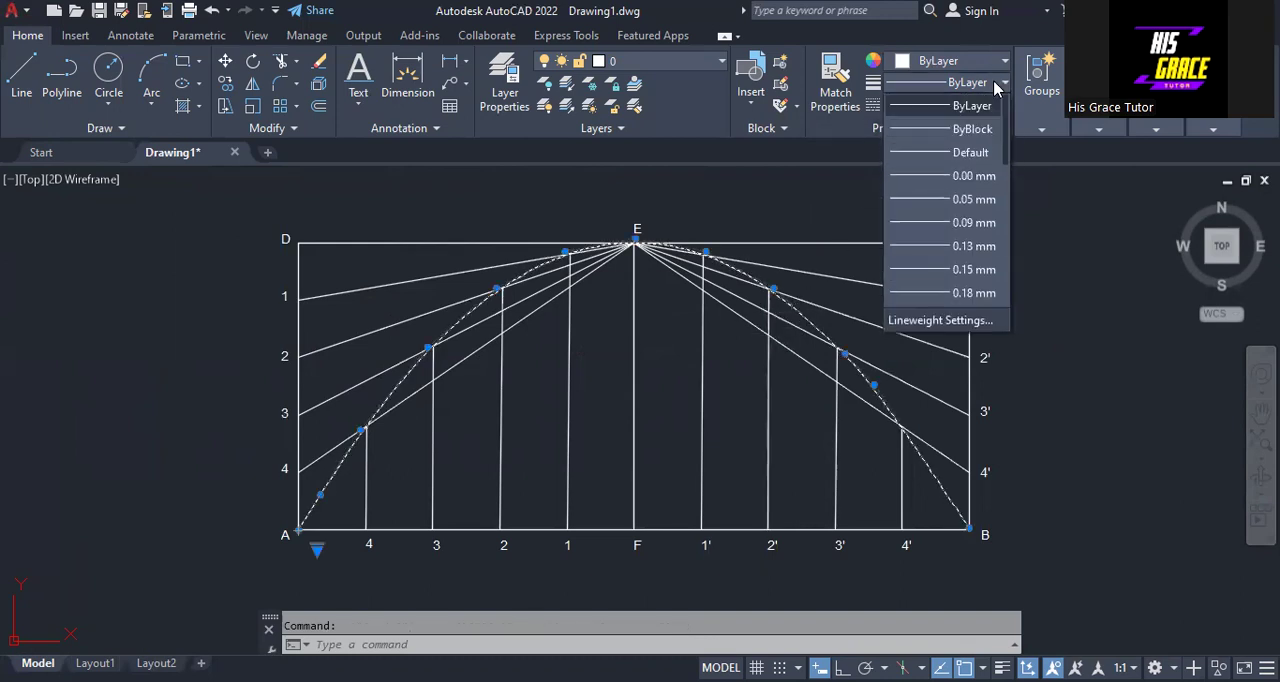
{"action": "scroll", "coordinate": [958, 268], "scroll_direction": "down", "scroll_amount": 2}
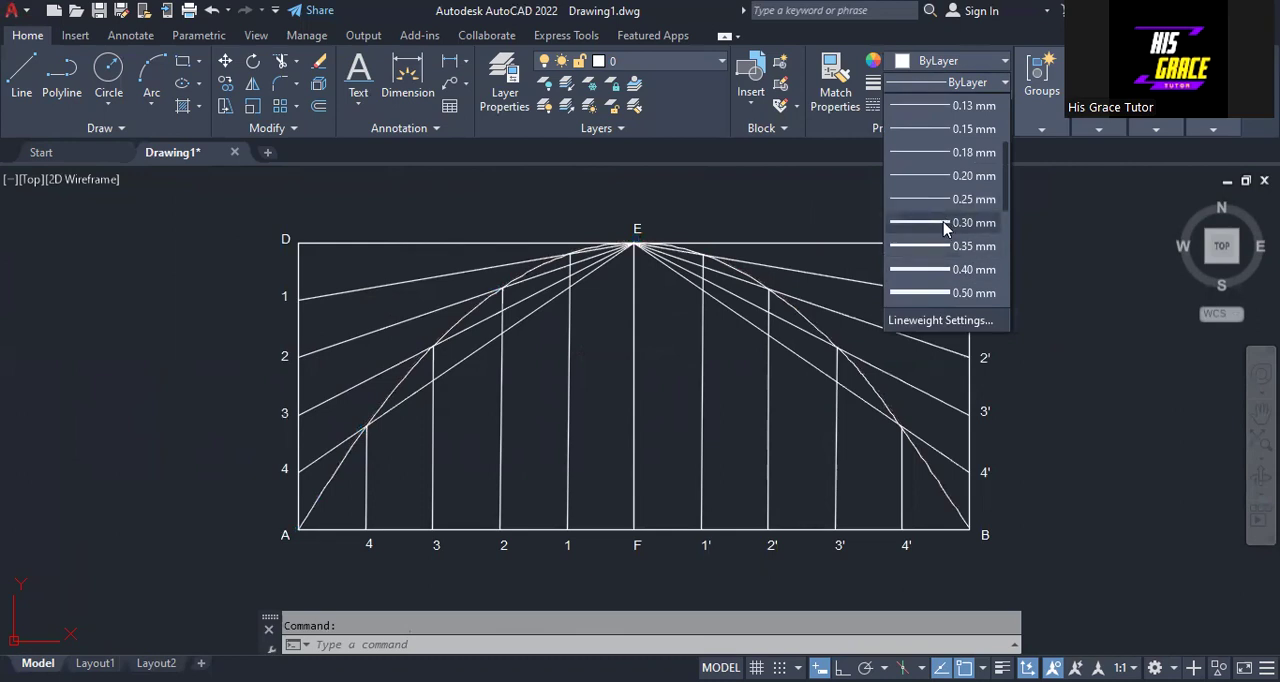
{"action": "left_click", "coordinate": [945, 223]}
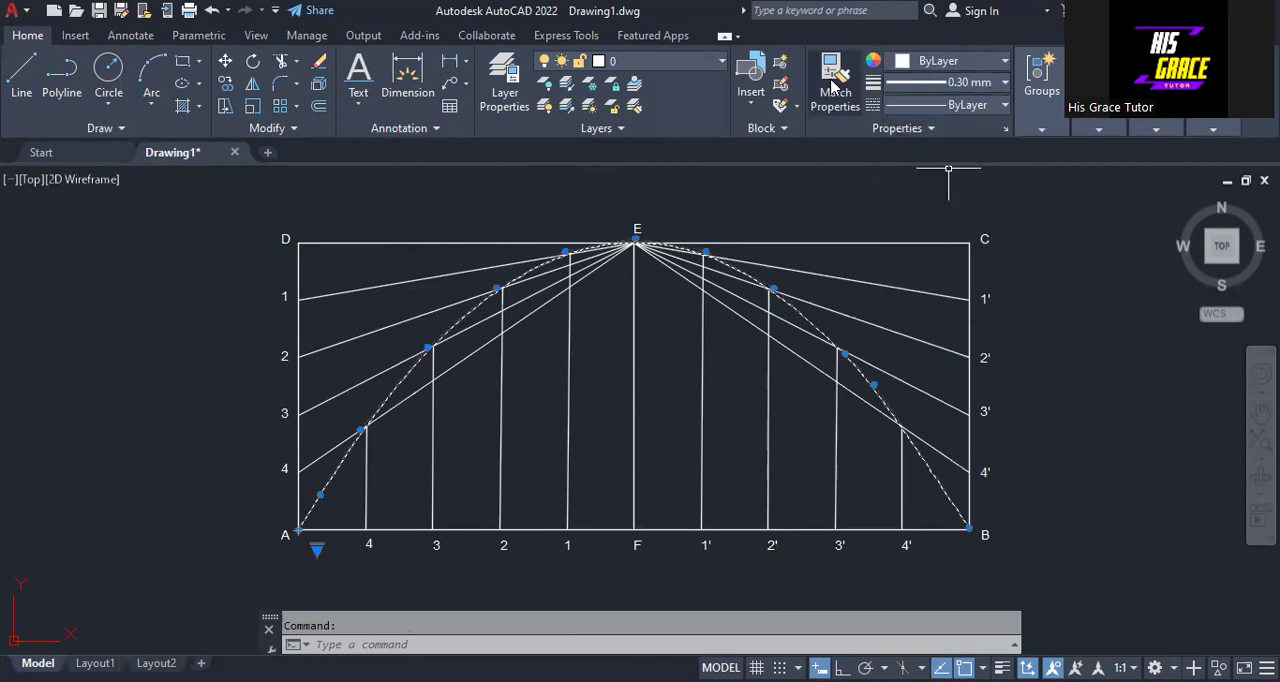
{"action": "left_click", "coordinate": [913, 64]}
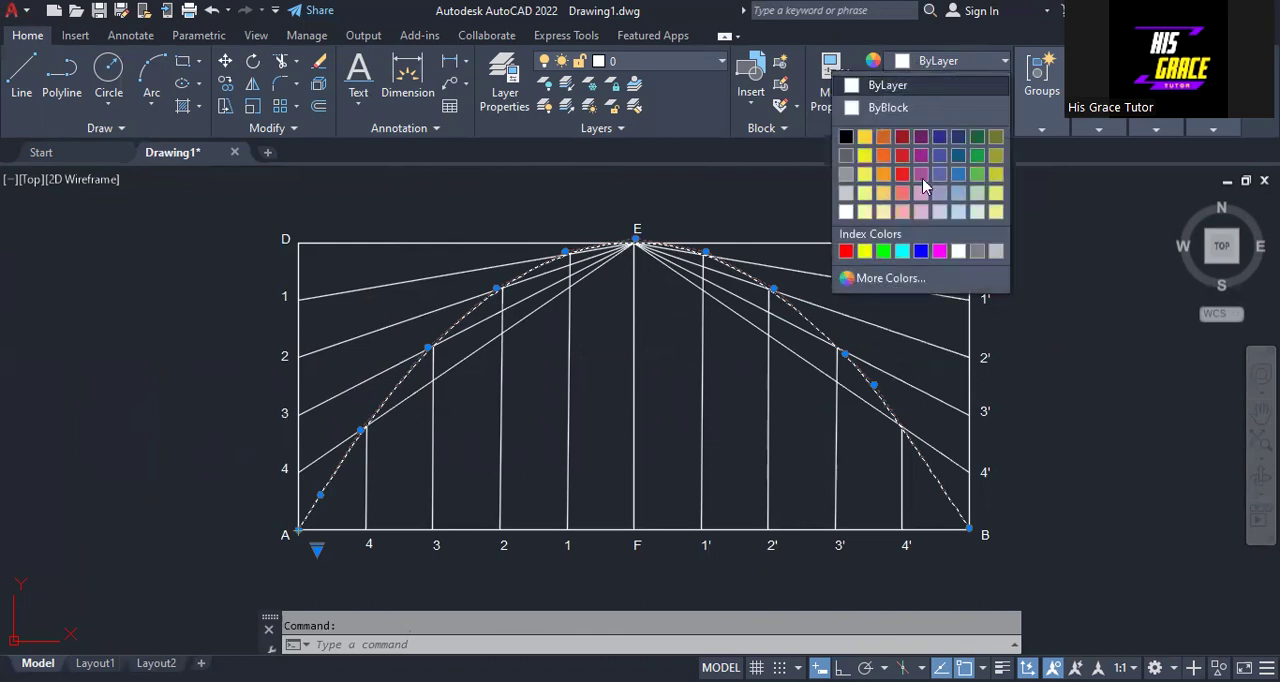
{"action": "left_click", "coordinate": [939, 251]}
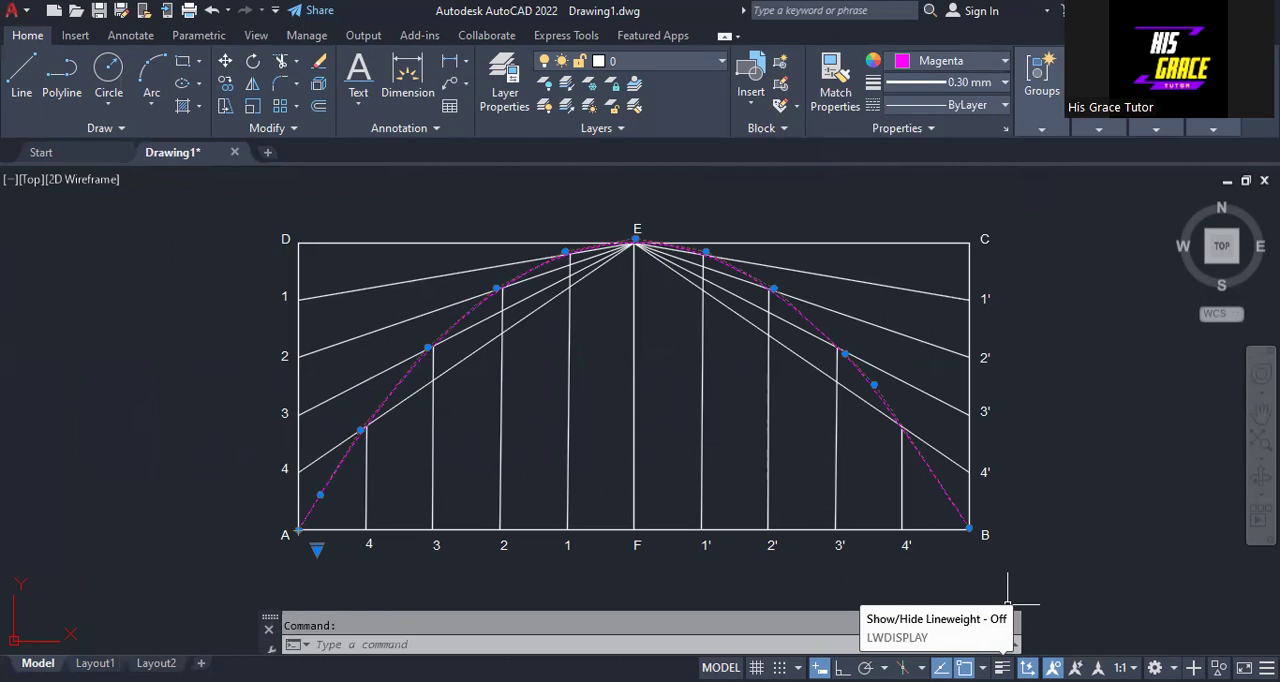
- Turn on lineweight display for the drawing and deselect the spline
{"action": "left_click", "coordinate": [1002, 667]}
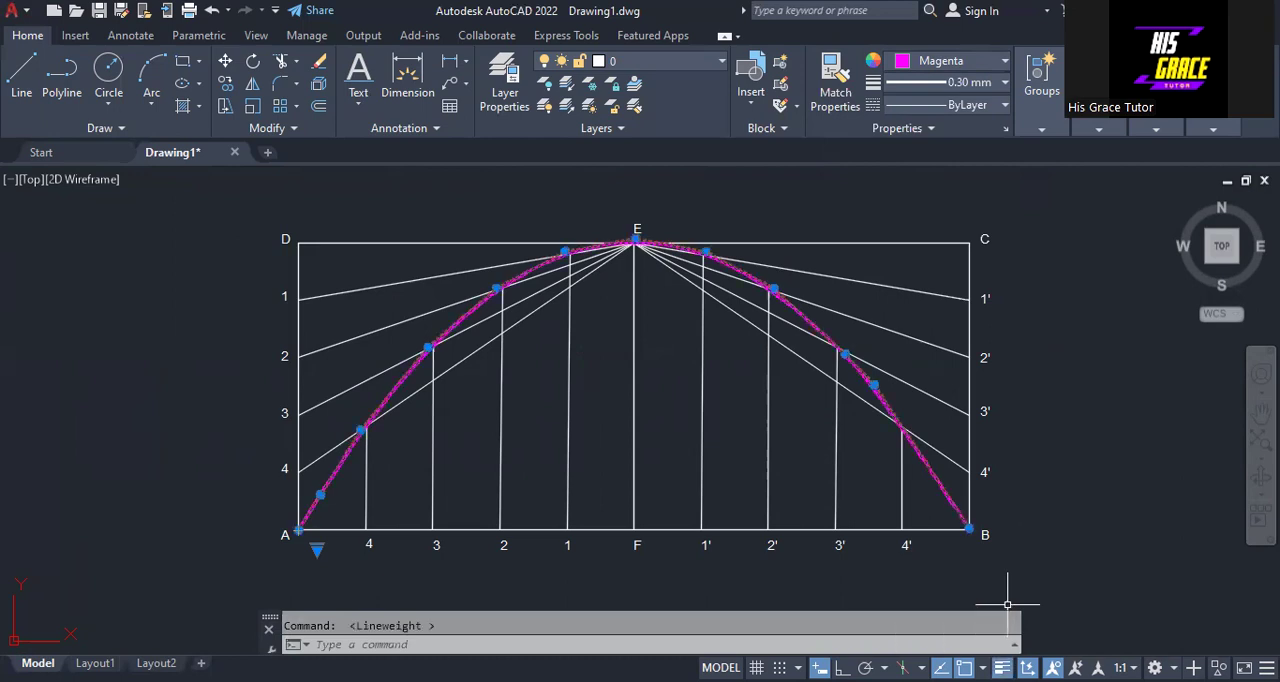
{"action": "right_click", "coordinate": [1080, 314]}
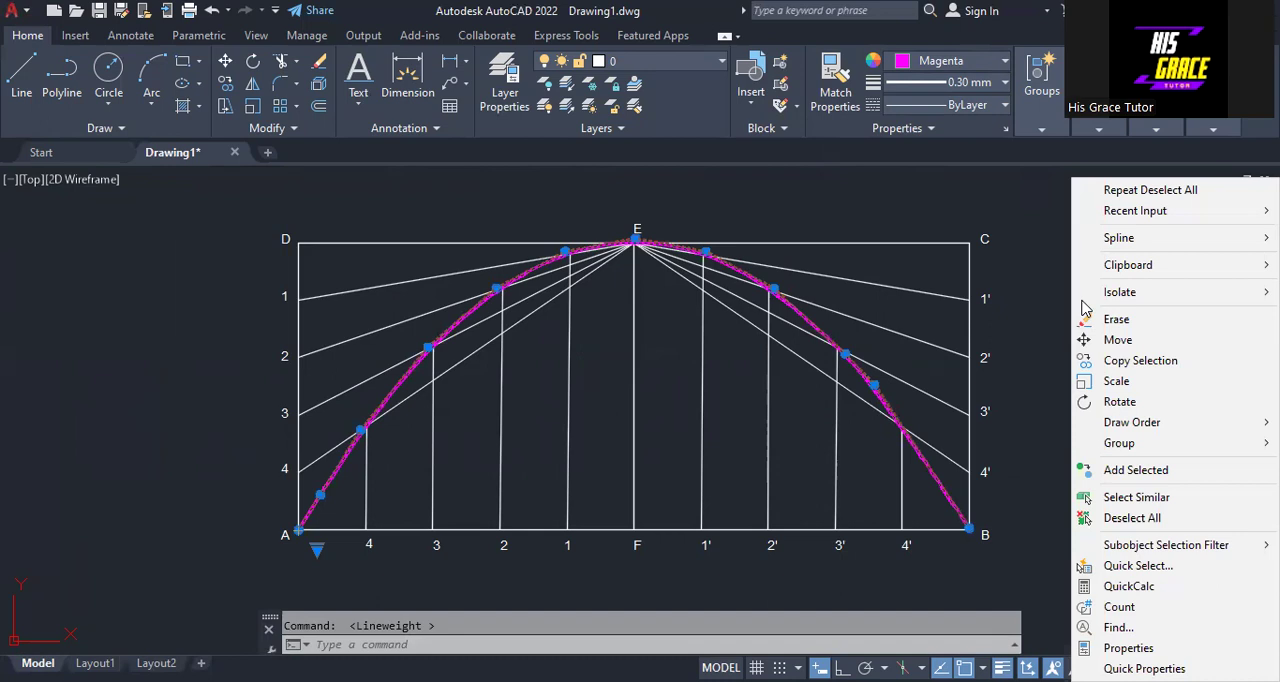
{"action": "left_click", "coordinate": [1131, 518]}
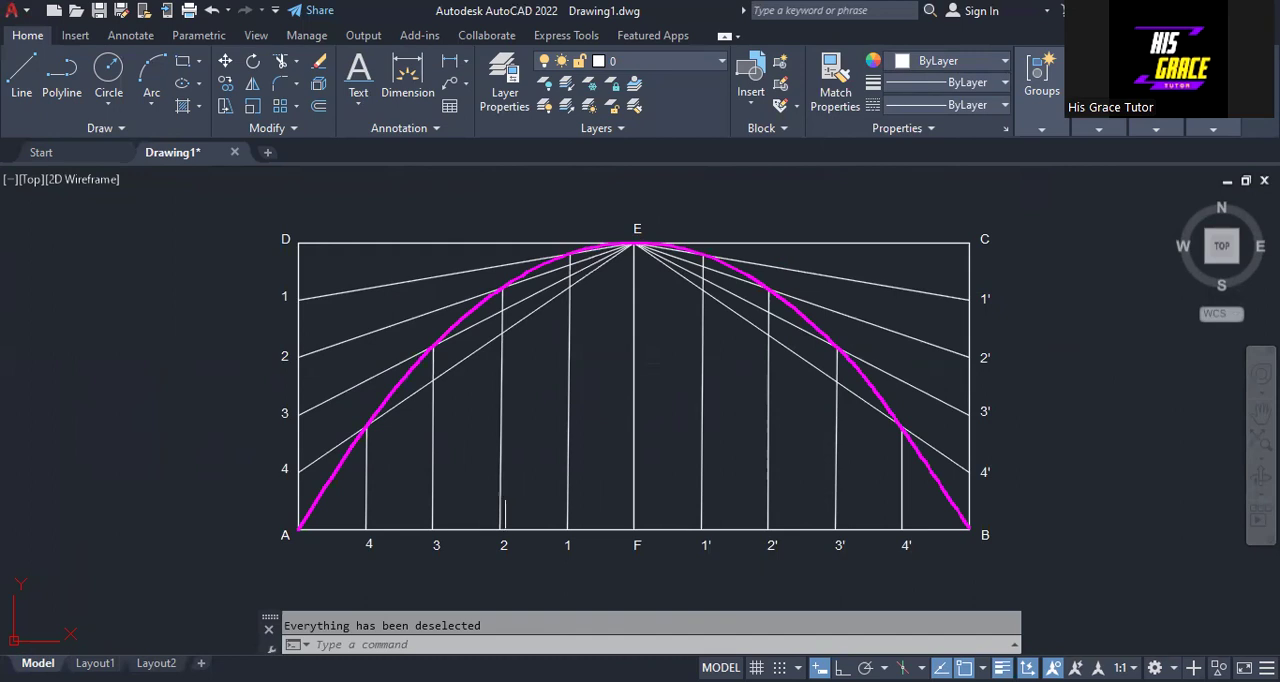
{"action": "scroll", "coordinate": [505, 496], "scroll_direction": "down", "scroll_amount": 1}
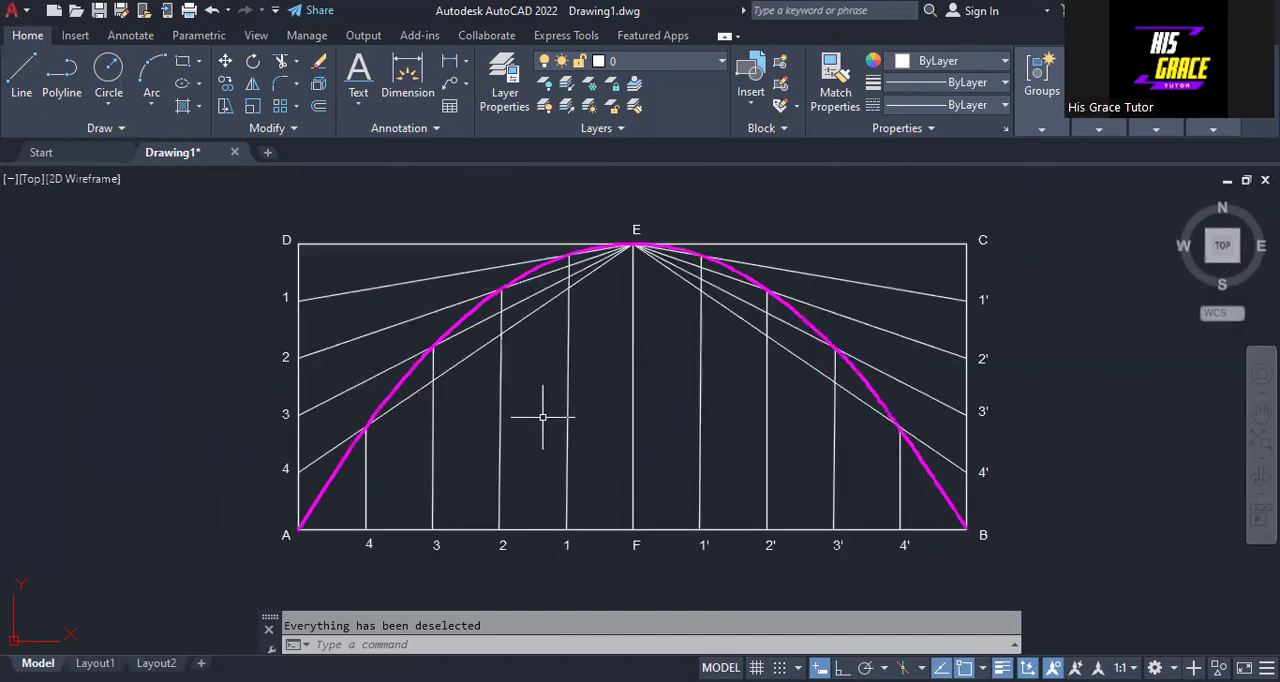